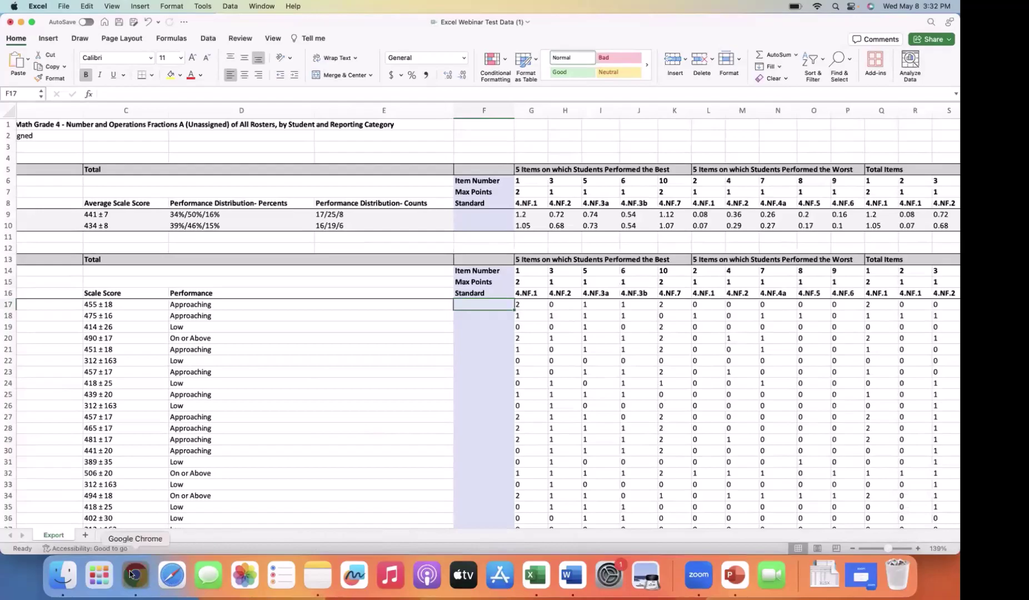
- Switch to Chrome and open the Reporting system from the Test Administration page of the New Hampshire Statewide Assessment System portal
key("Escape")
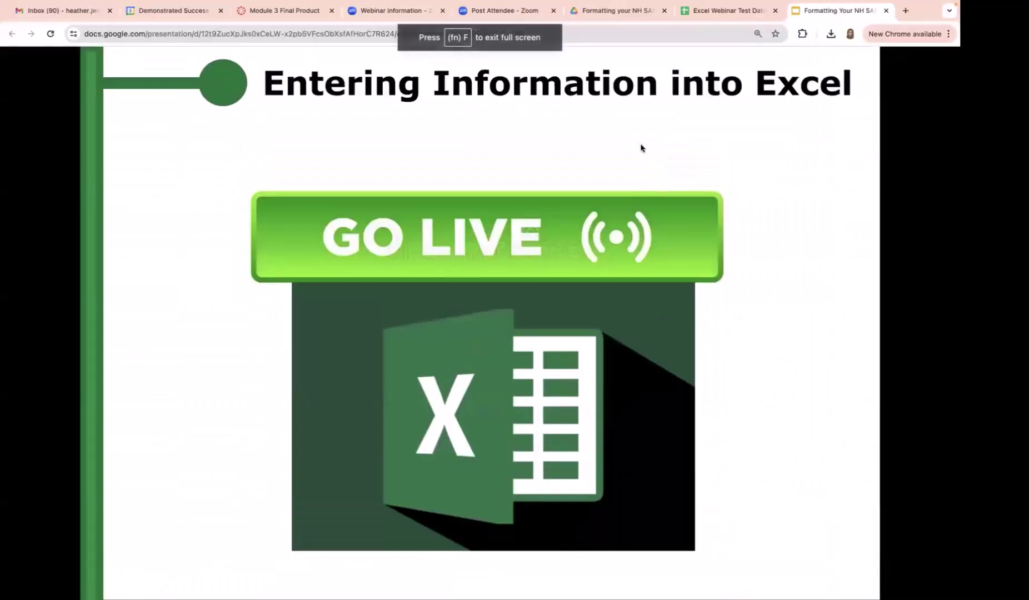
left_click(907, 11)
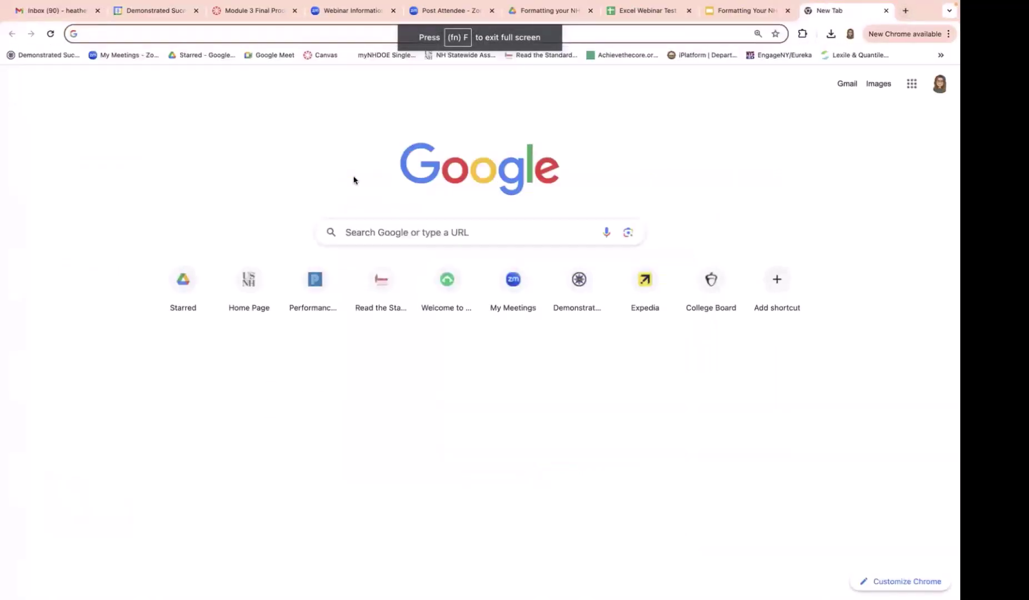
left_click(462, 56)
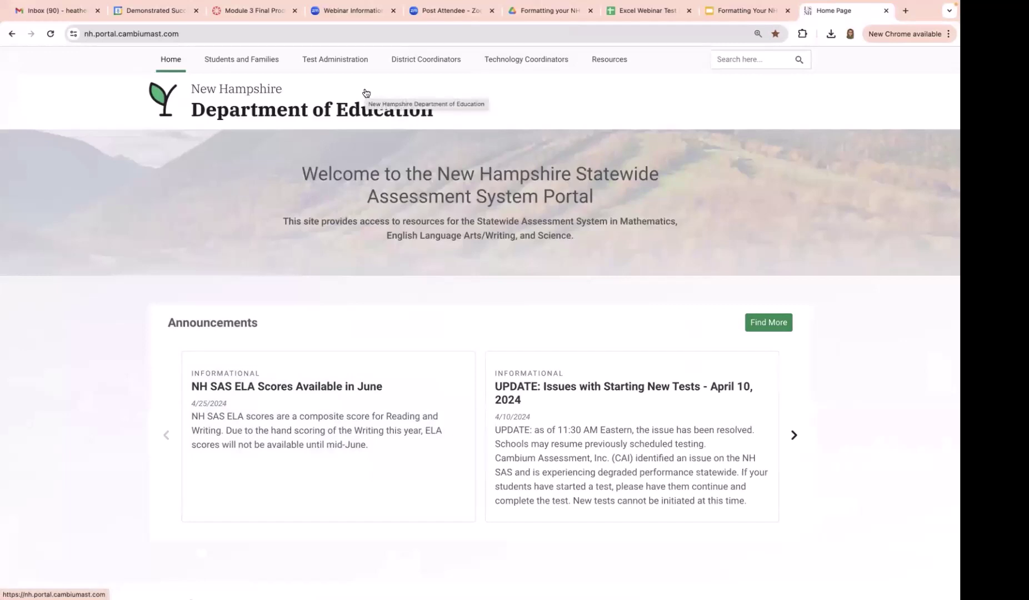
left_click(342, 71)
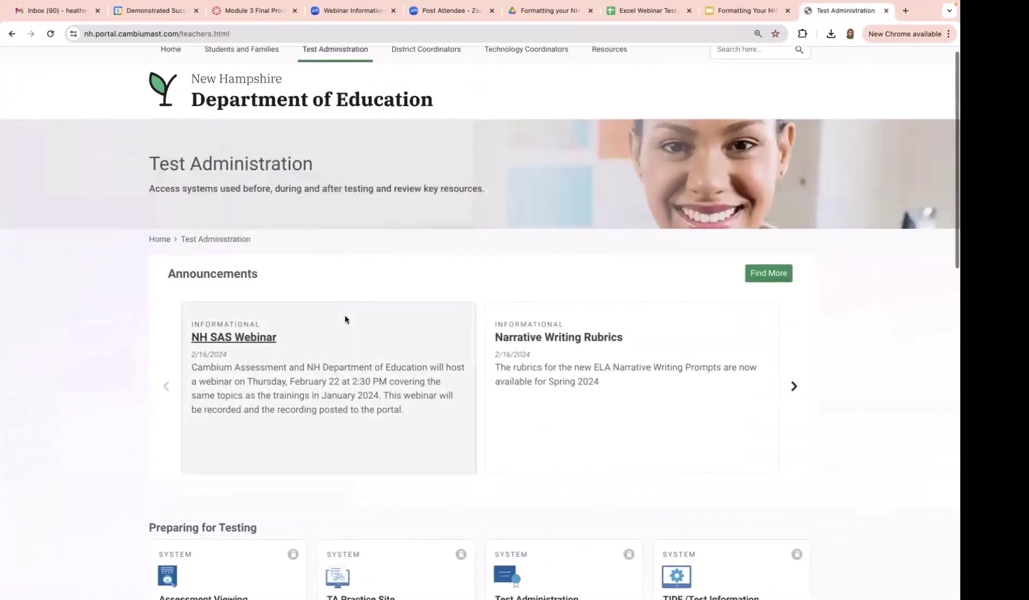
scroll(345, 317, "down", 5)
scroll(345, 321, "down", 6)
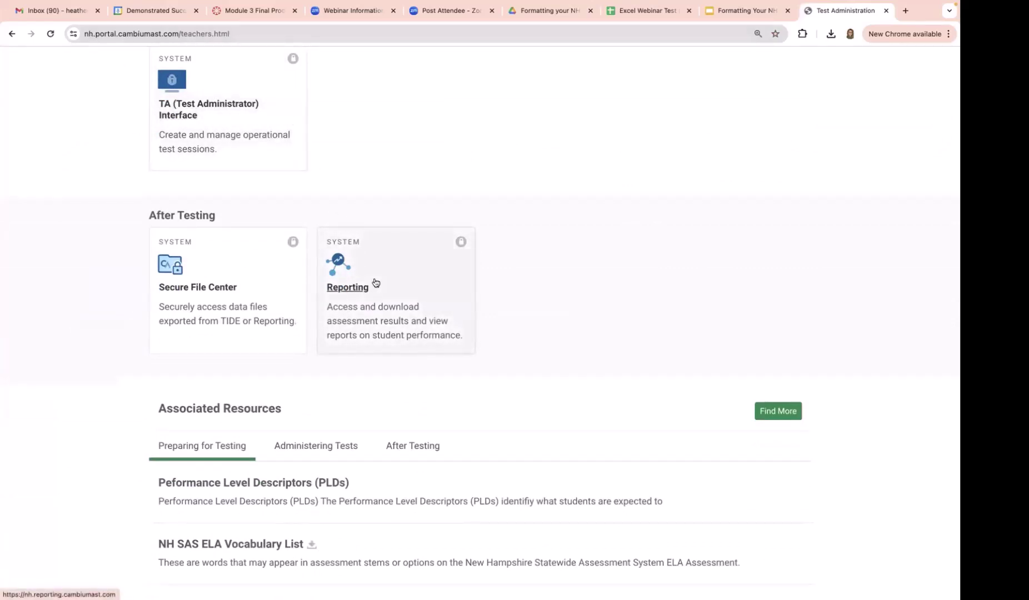
left_click(348, 288)
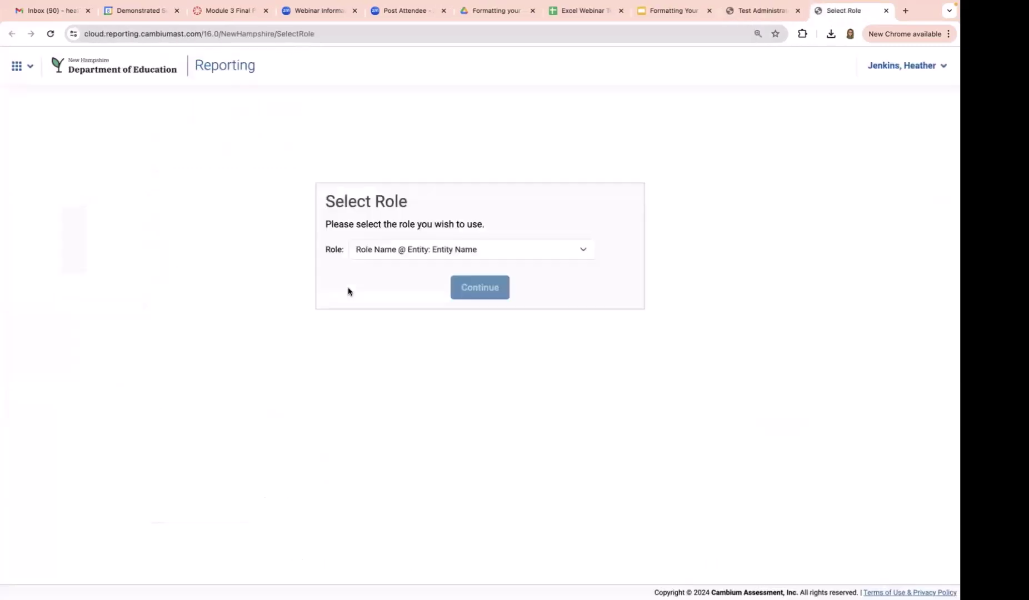
- Enter Reporting with the role STATE @ State: New Hampshire and the district Demo District 1
left_click(375, 249)
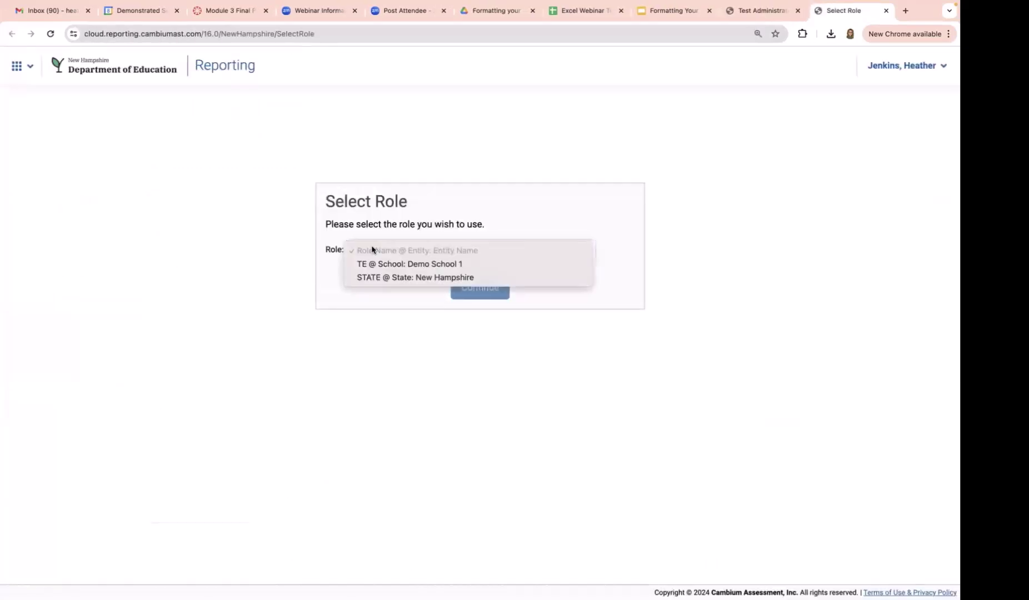
left_click(365, 278)
left_click(371, 290)
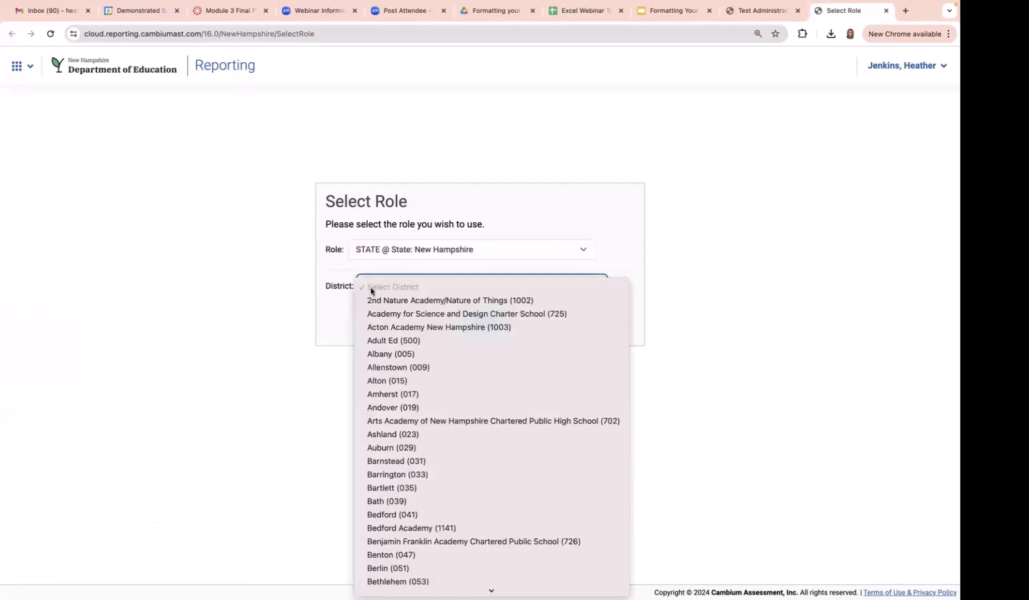
type("demo")
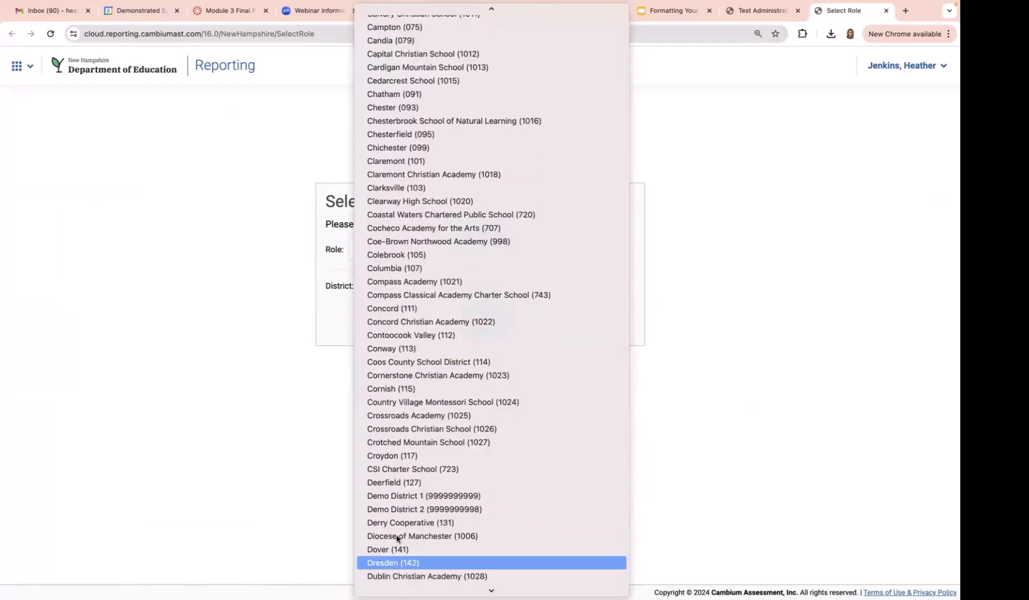
left_click(392, 495)
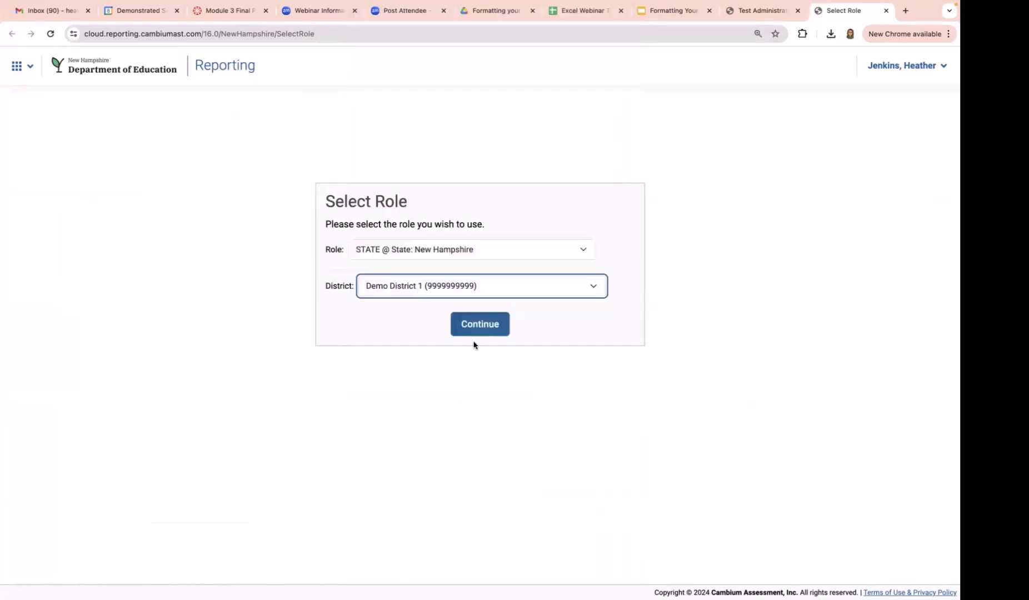
left_click(475, 329)
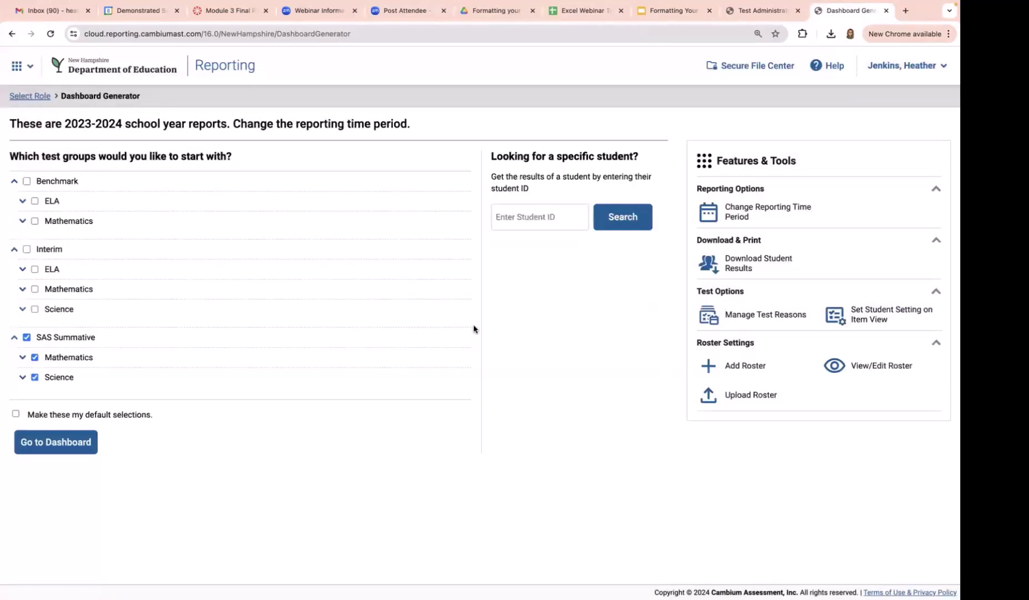
- Add the Benchmark test group to the dashboard and open the Benchmark Mathematics results
left_click(27, 181)
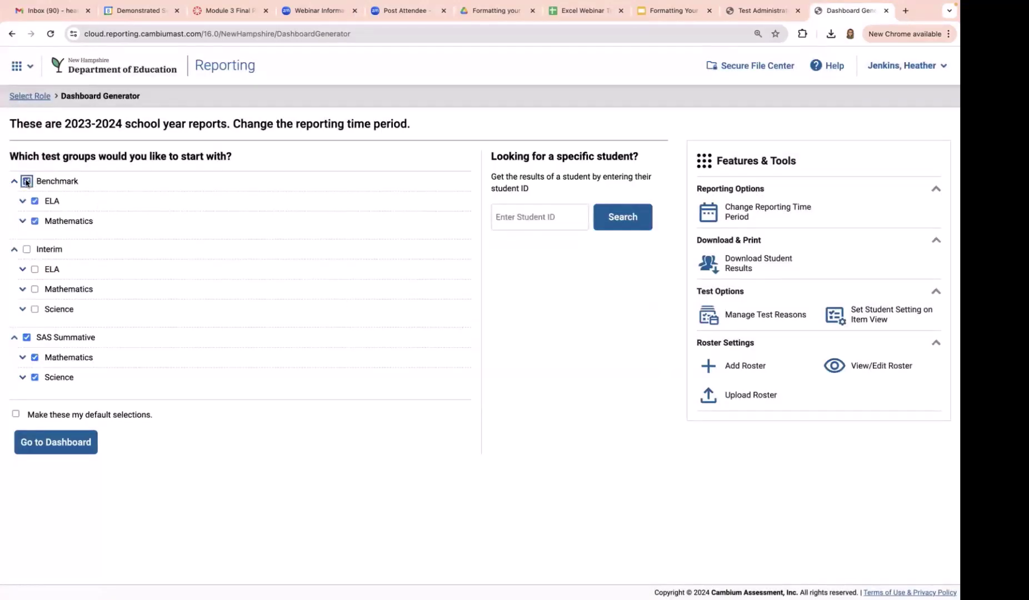
left_click(54, 442)
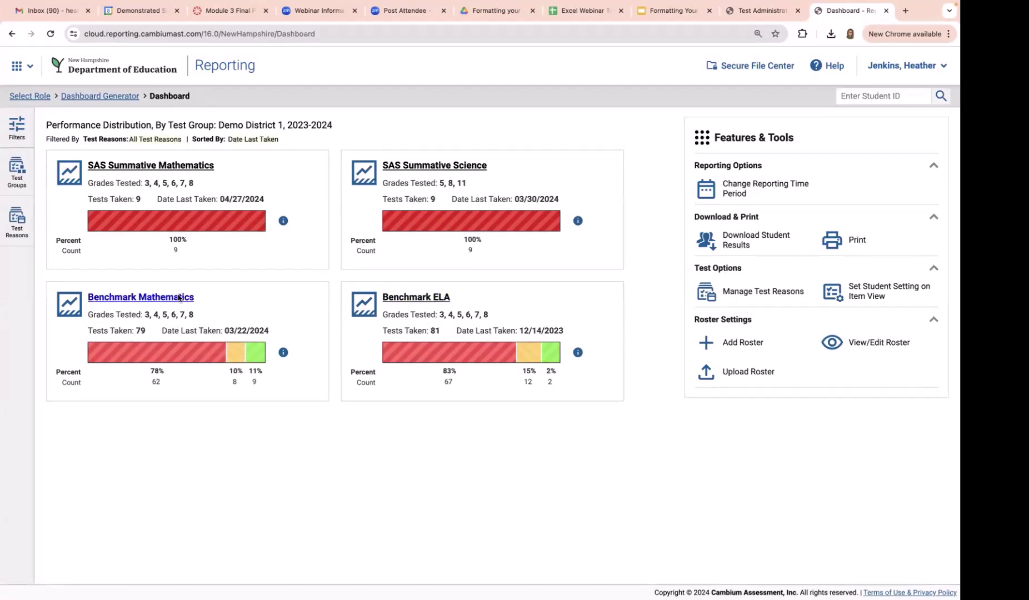
left_click(143, 303)
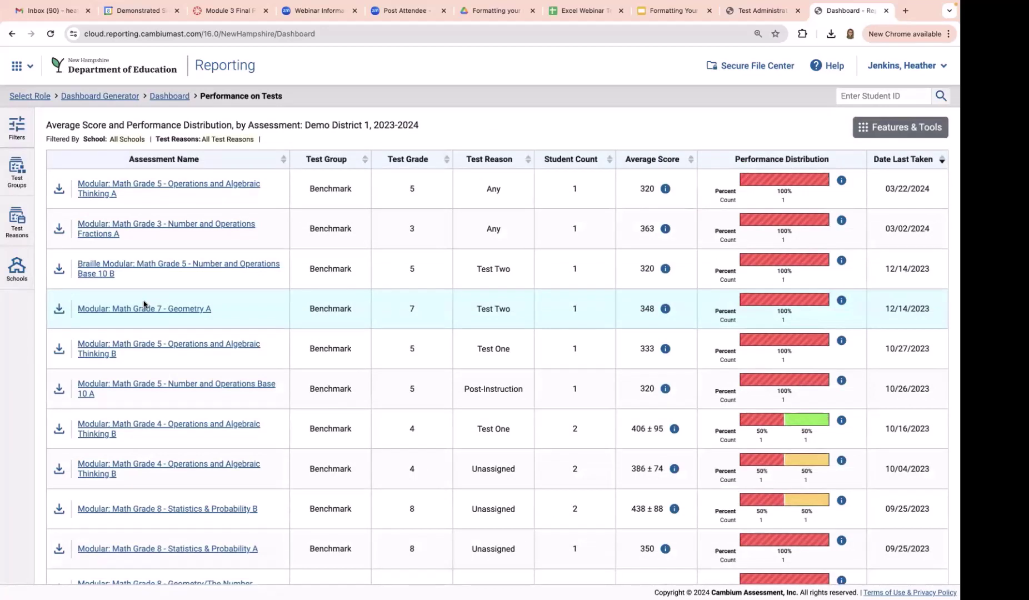
- Show Demo School 1's performance by student on Modular: Math Grade 4 - Operations and Algebraic Thinking B (Test One)
left_click(118, 428)
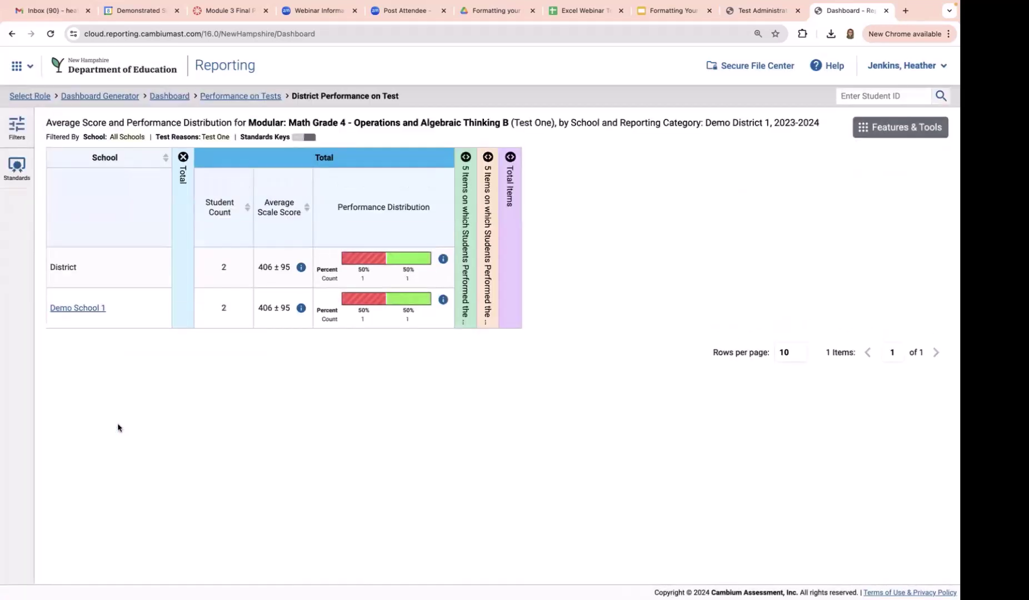
left_click(79, 308)
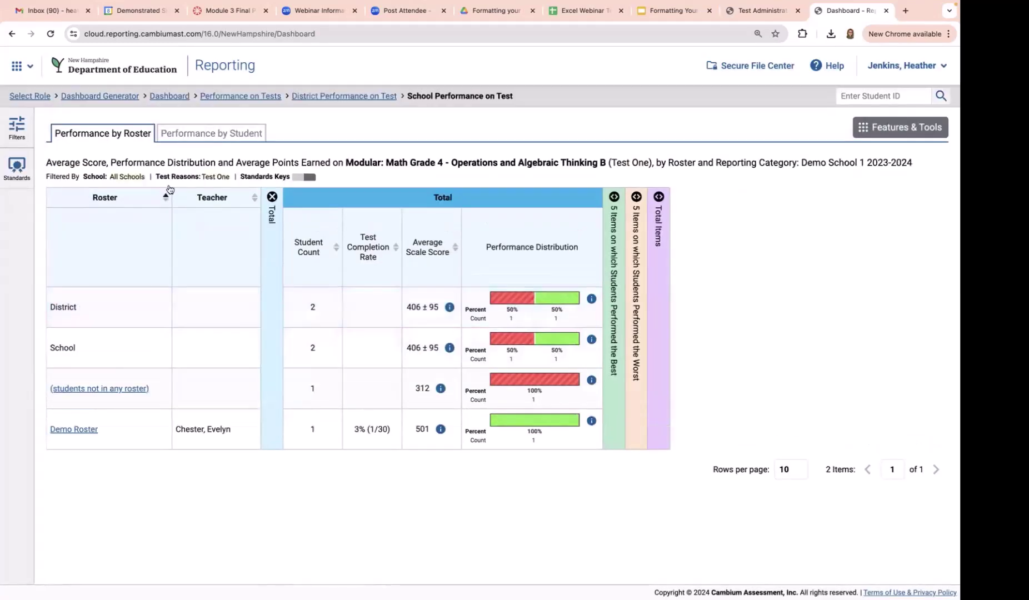
left_click(200, 134)
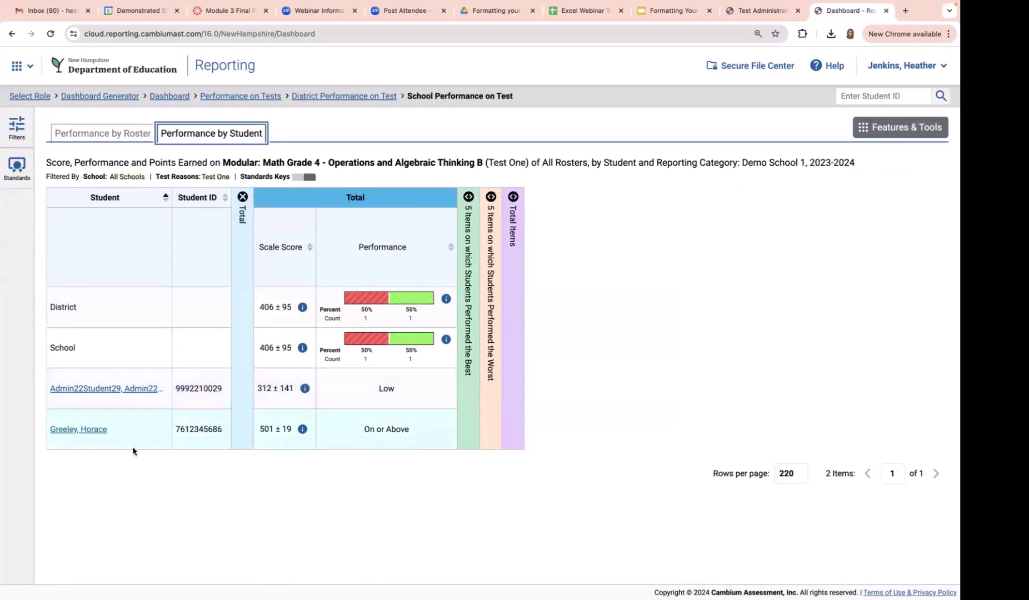
- Export the student performance report to Excel with the Summary and Item Scores option
left_click(892, 131)
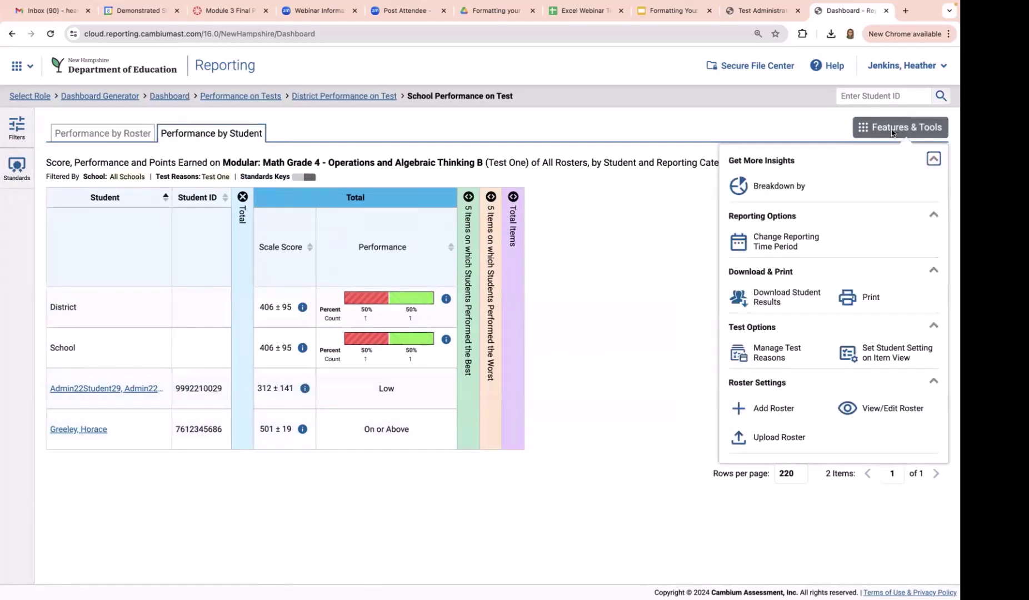
left_click(849, 300)
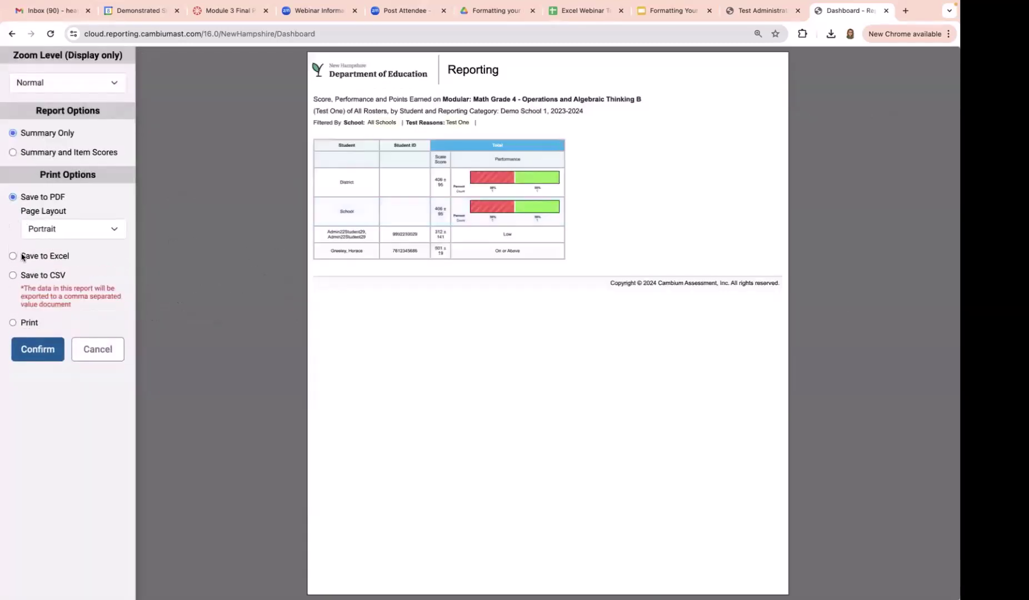
left_click(12, 256)
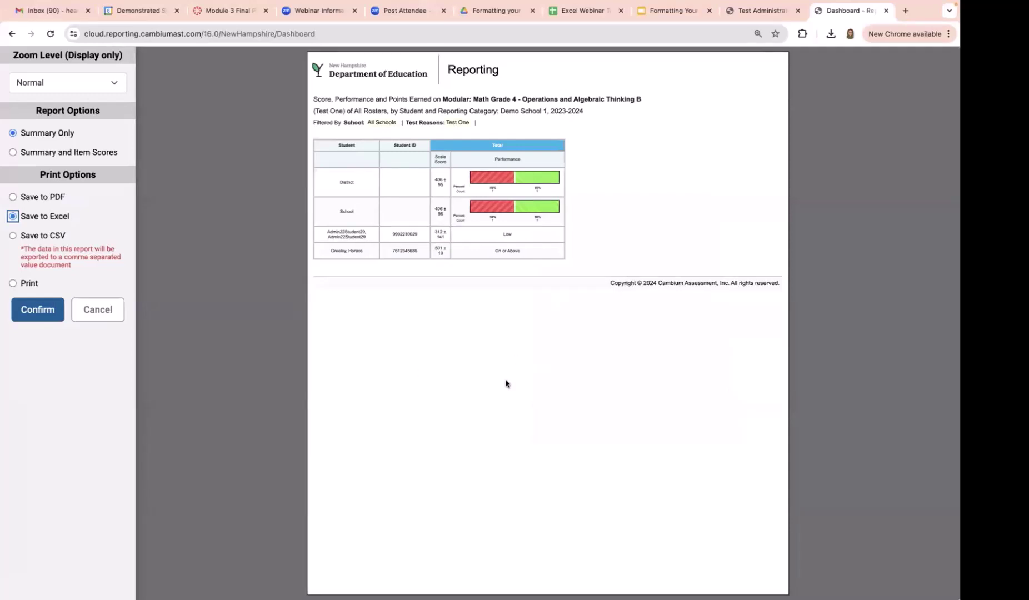
left_click(12, 198)
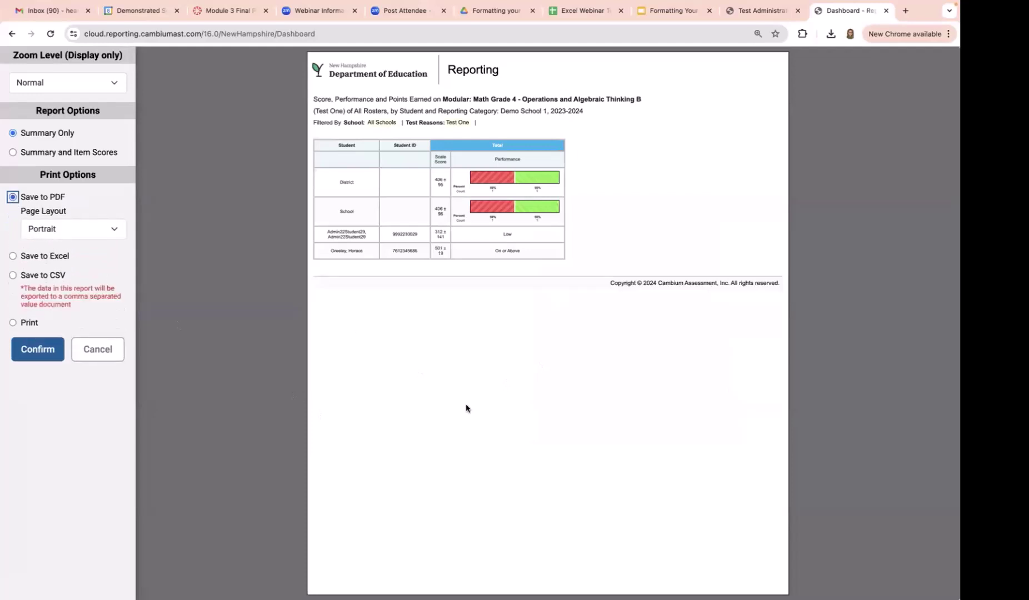
left_click(12, 152)
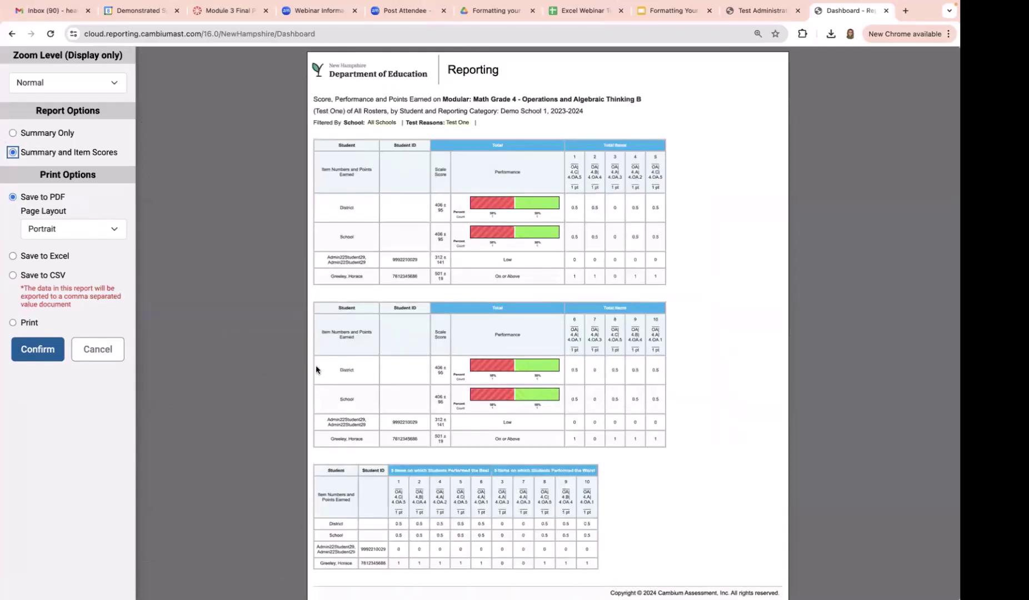
scroll(323, 395, "down", 1)
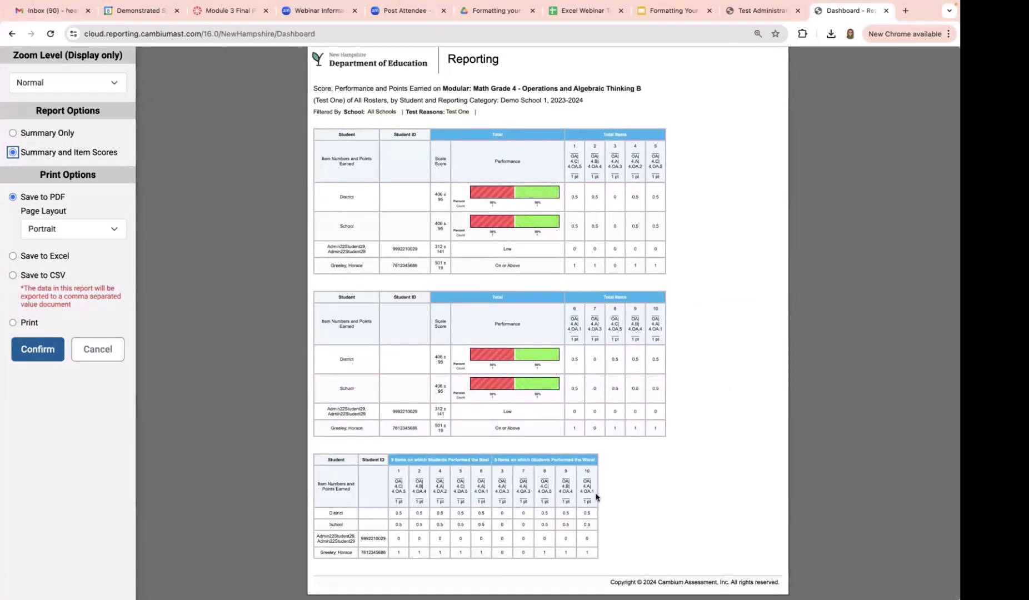
left_click(15, 257)
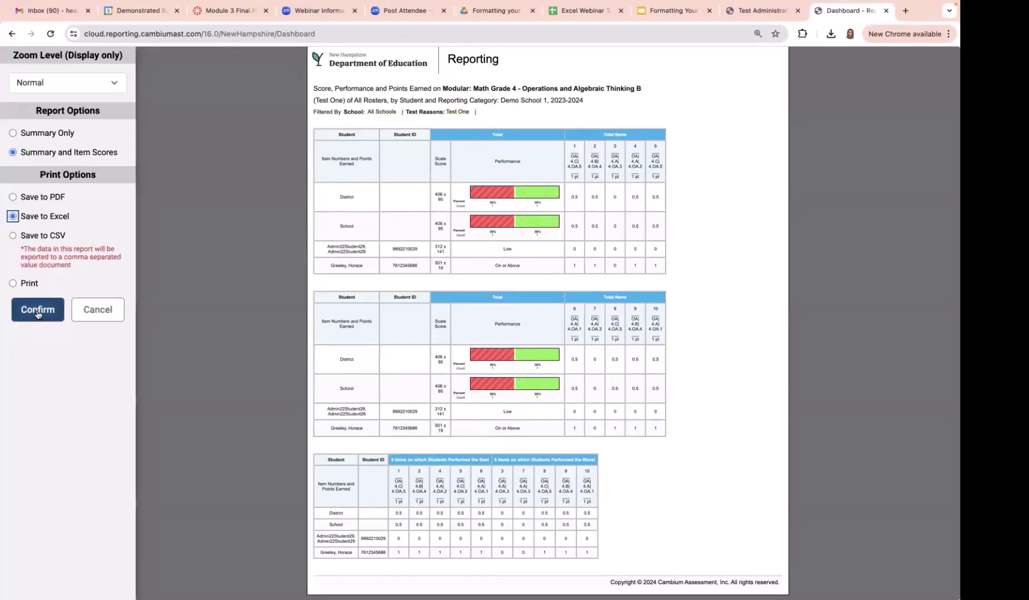
left_click(37, 315)
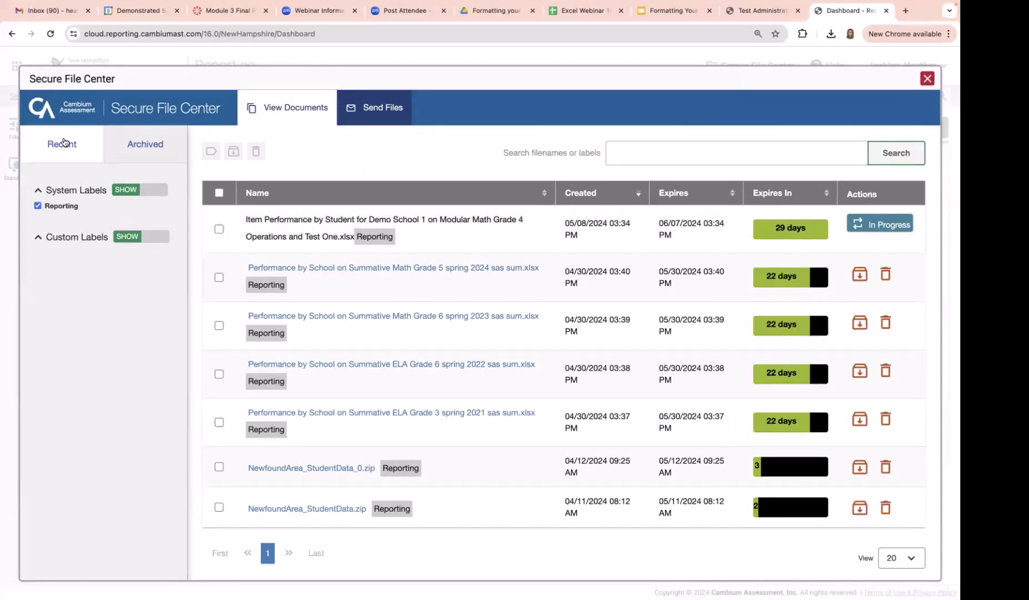
- Download the Item Performance by Student workbook for Demo School 1 from the Secure File Center and open it in Excel
left_click(64, 143)
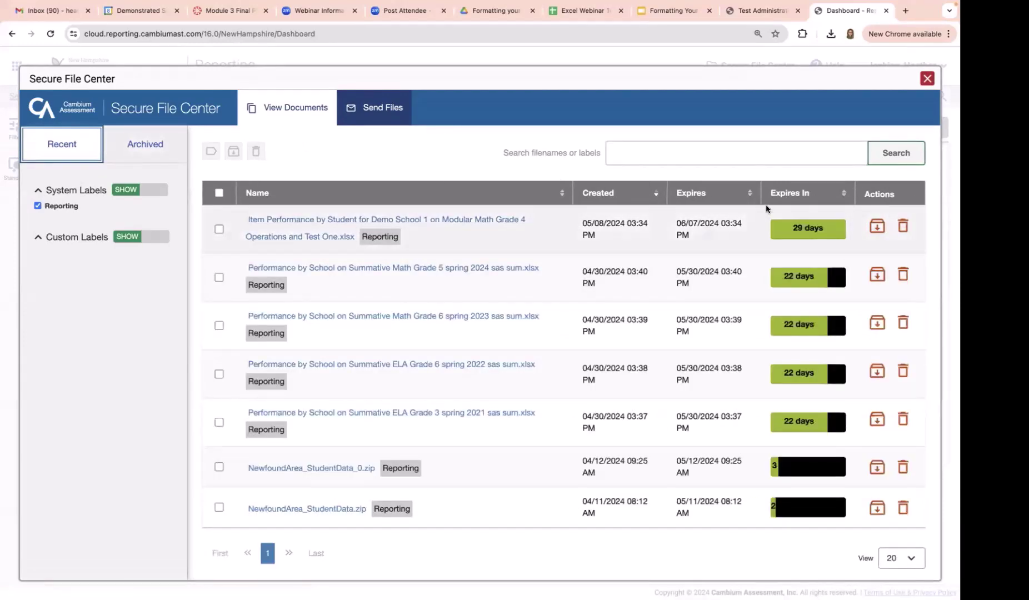
left_click(269, 222)
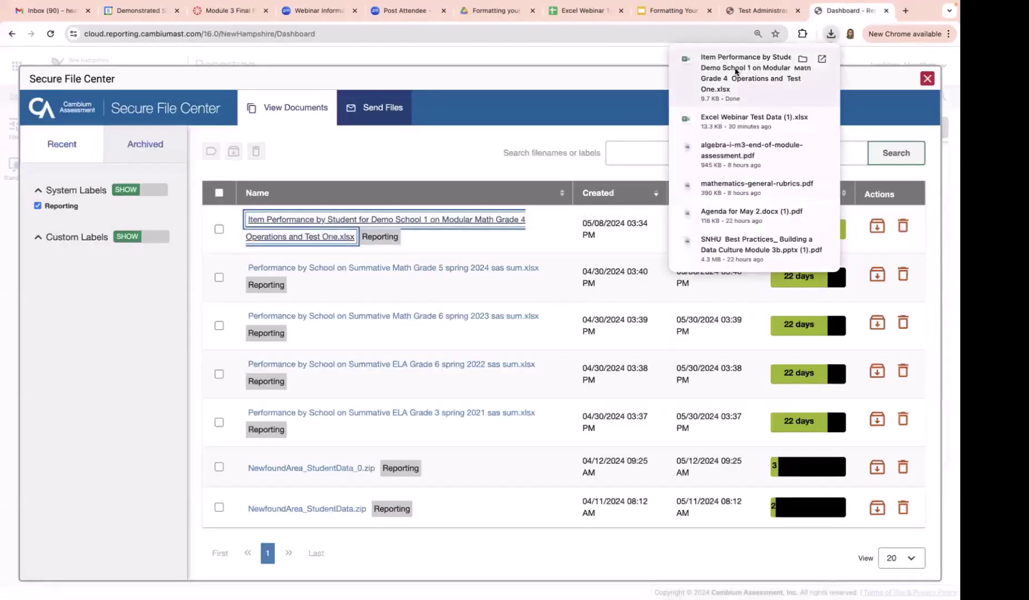
left_click(735, 71)
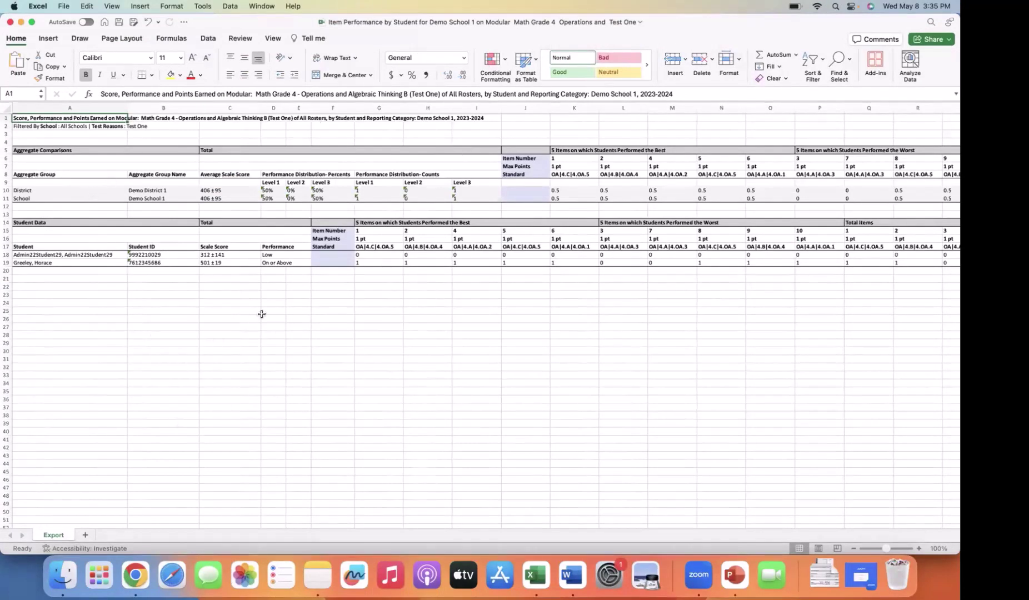
- Close the downloaded report and look over the columns of the Excel Webinar Test Data (1) workbook
left_click(11, 22)
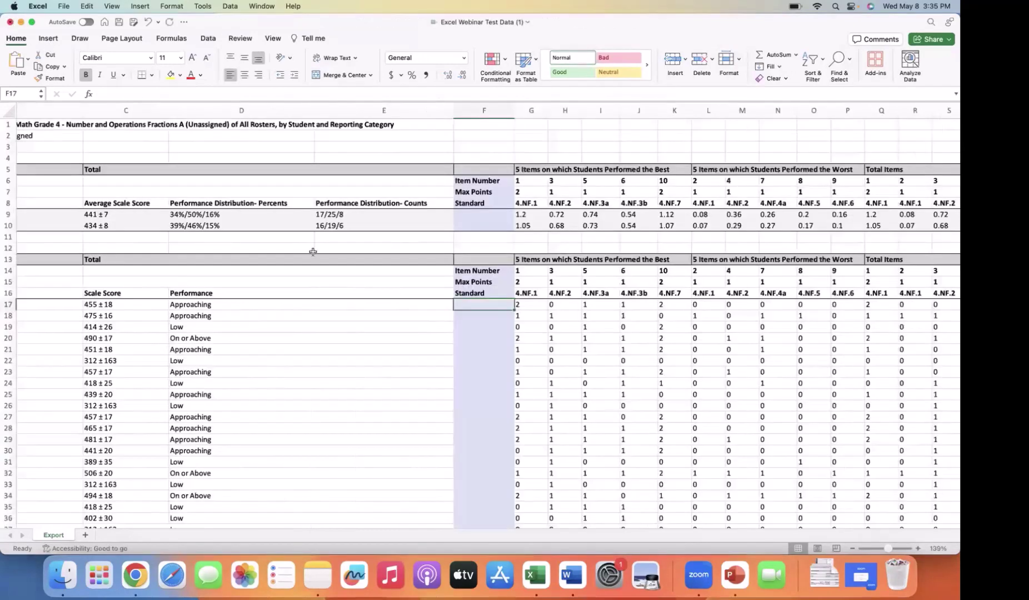
scroll(386, 242, "left", 3)
scroll(386, 242, "left", 3)
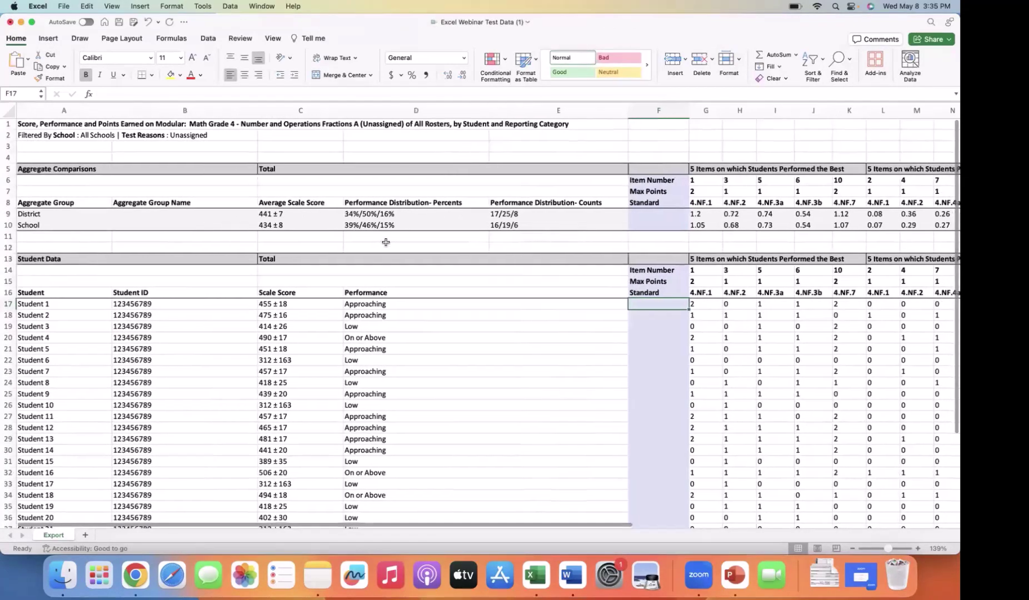
scroll(54, 328, "right", 5)
scroll(57, 326, "left", 3)
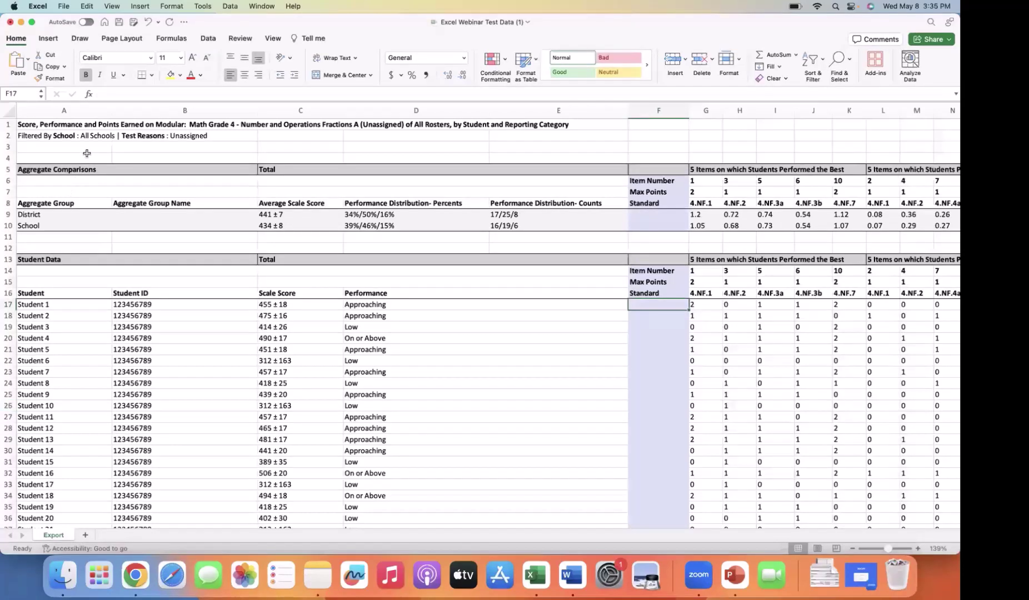
- Remove the leading text "Score, Performance and Points Earned on Modular:" from the report title in cell A1
left_click(49, 127)
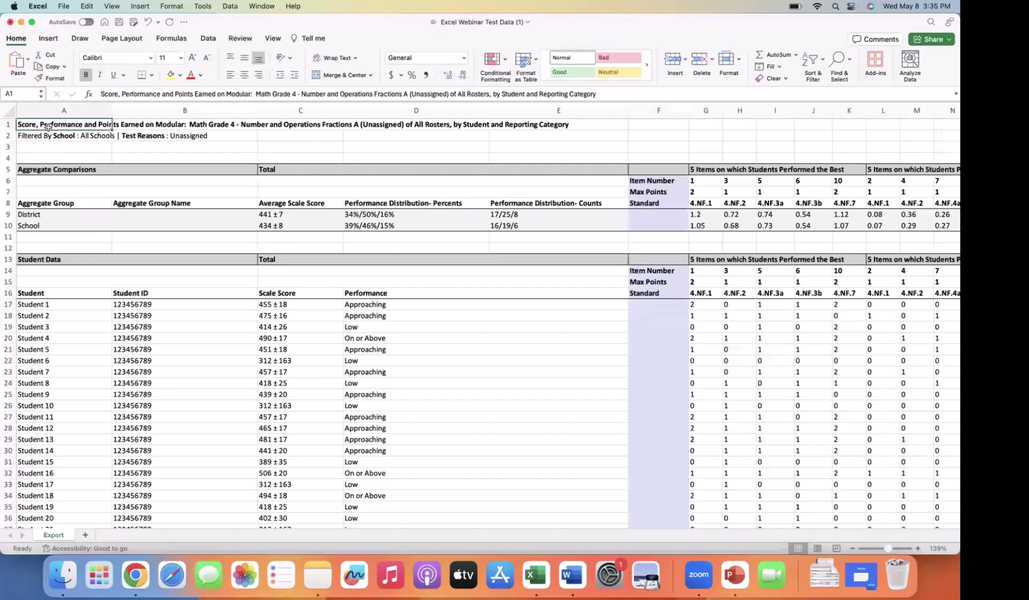
left_click(256, 94)
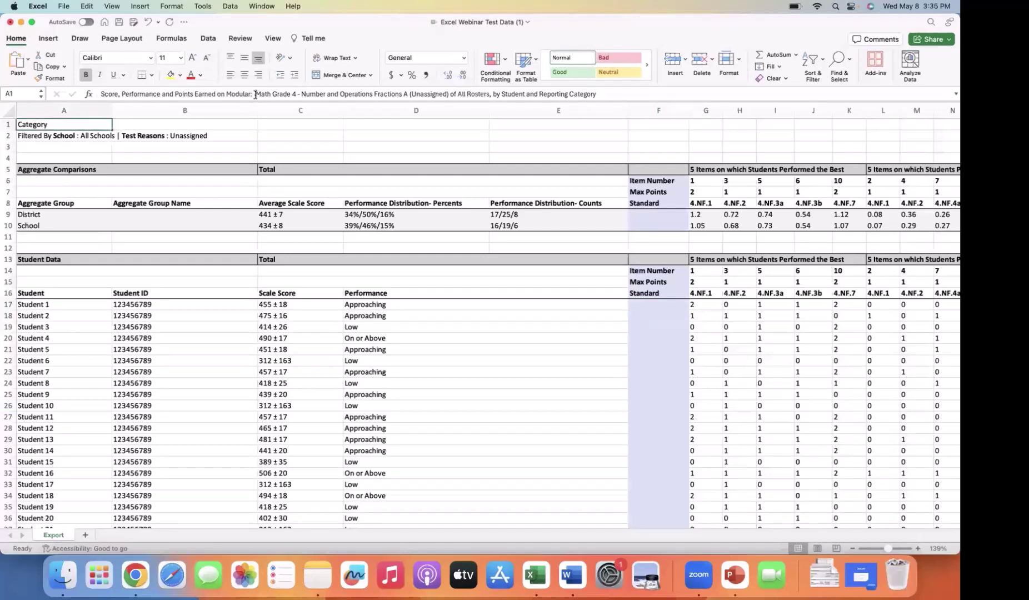
left_click_drag(255, 94, 97, 94)
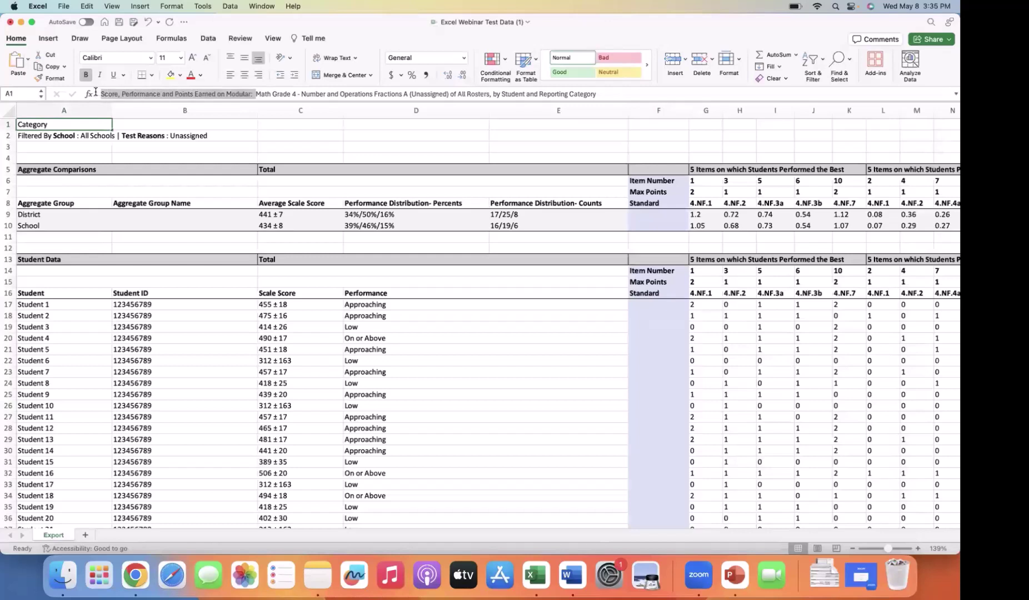
key("BackSpace")
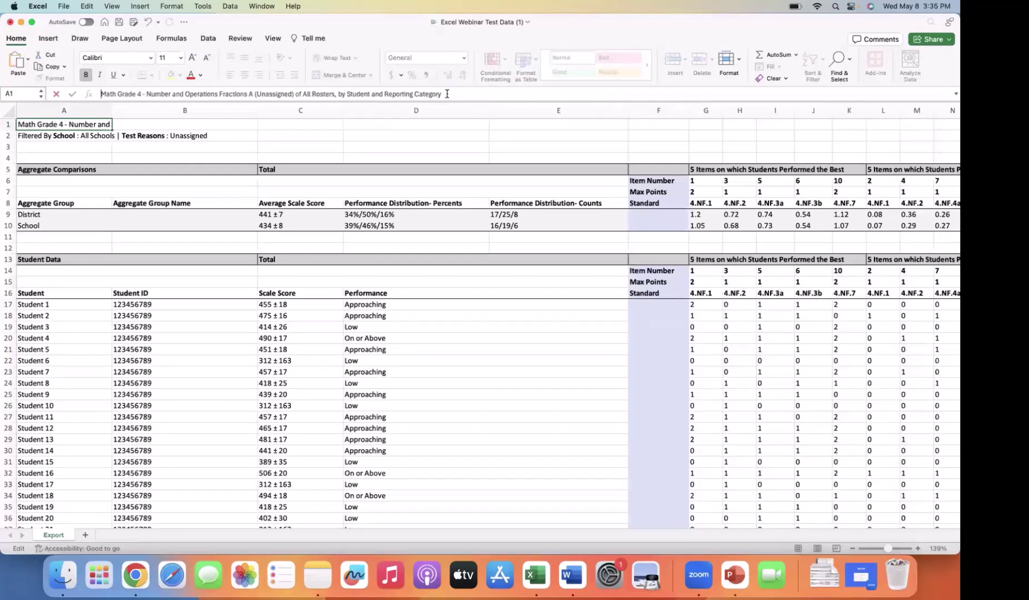
left_click_drag(443, 95, 252, 93)
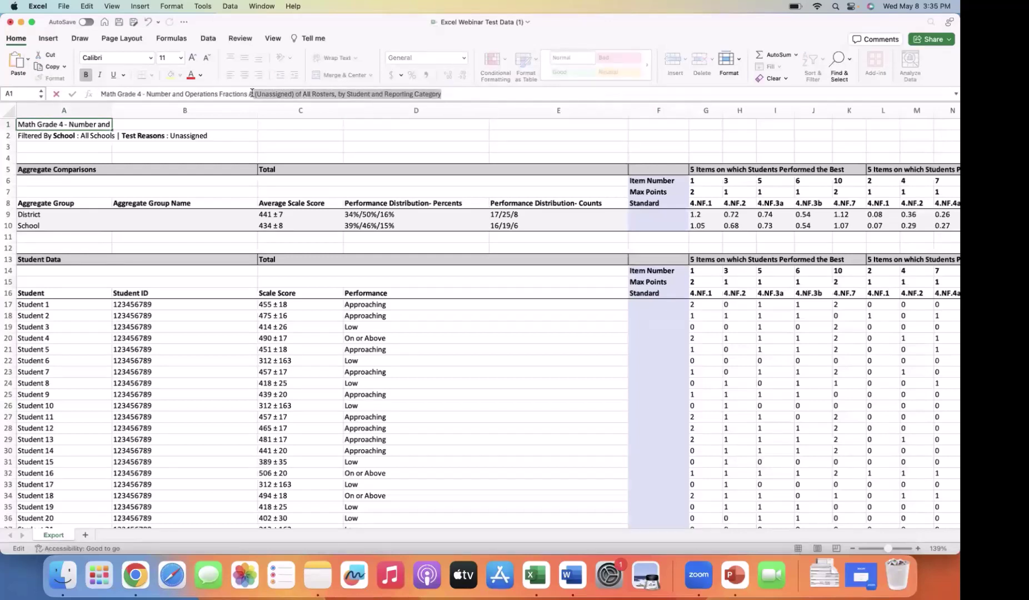
key("Return")
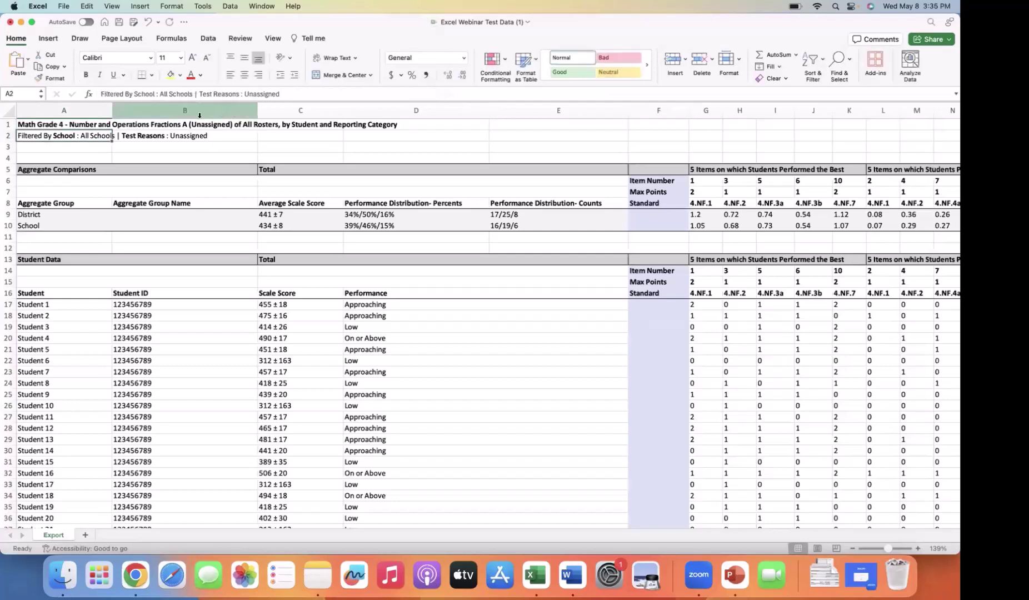
- Shorten the title in A1 to "Math Grade 4 - Number and Operations Fractions A" by deleting the text after it
left_click(81, 125)
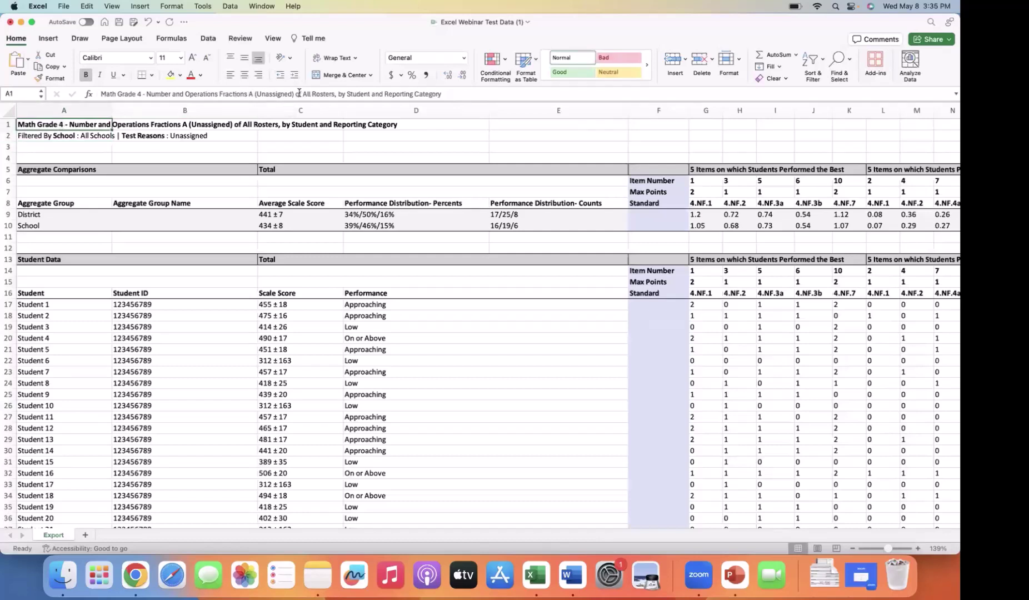
left_click(255, 94)
left_click(444, 94, "shift")
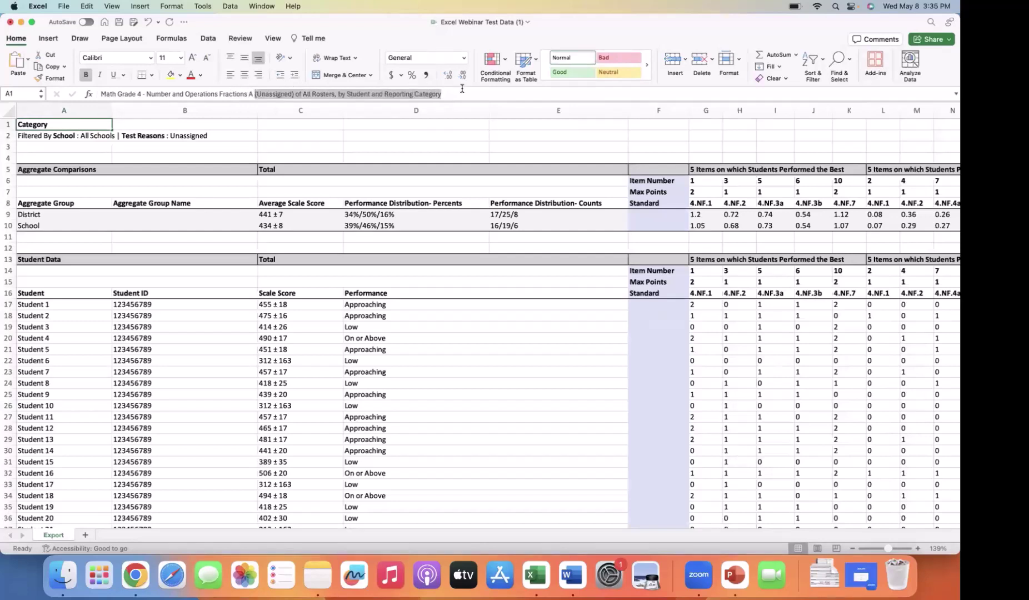
key("Delete")
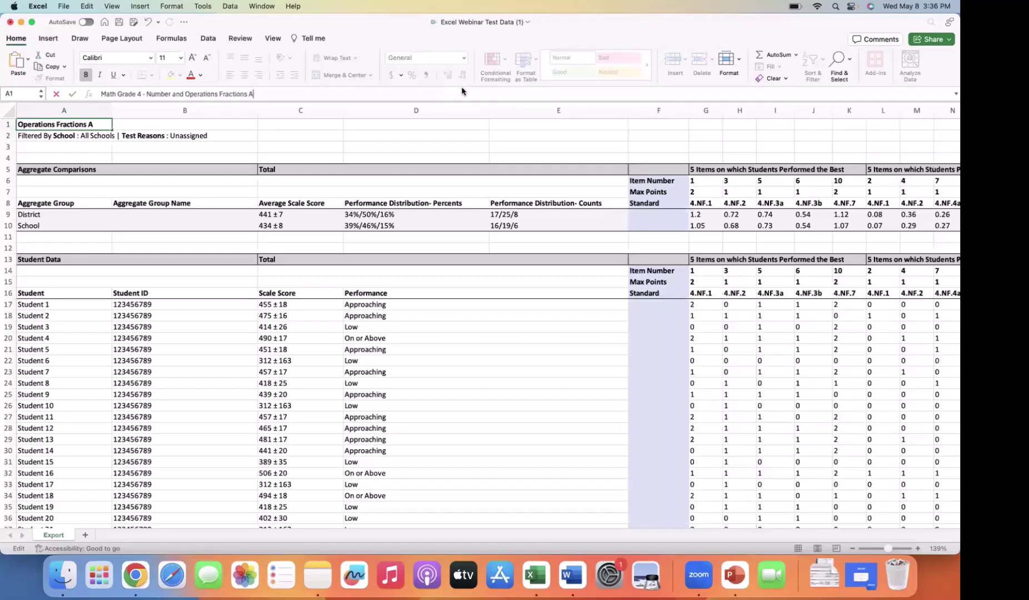
key("Return")
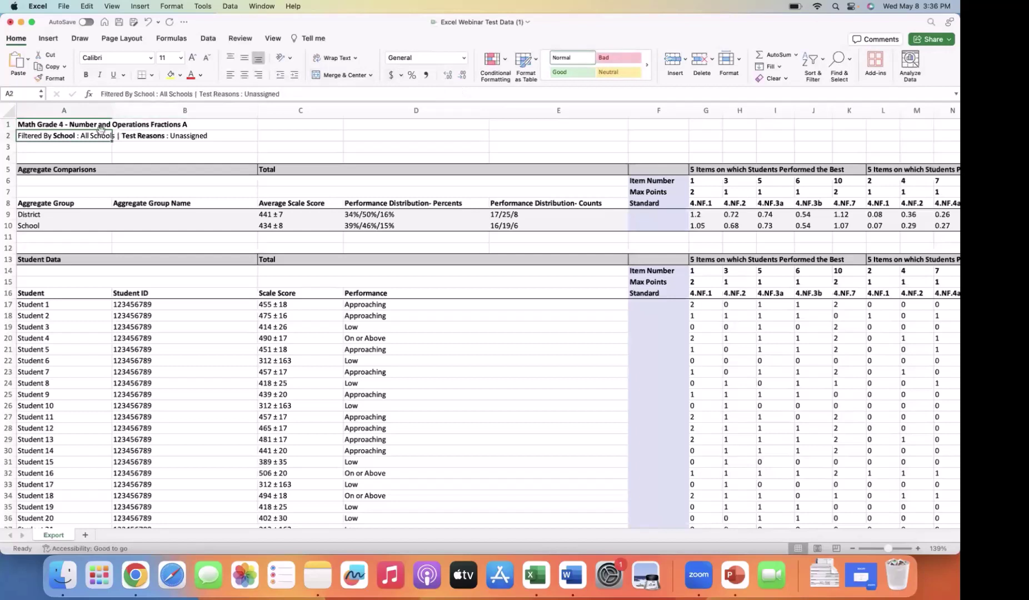
left_click(77, 125)
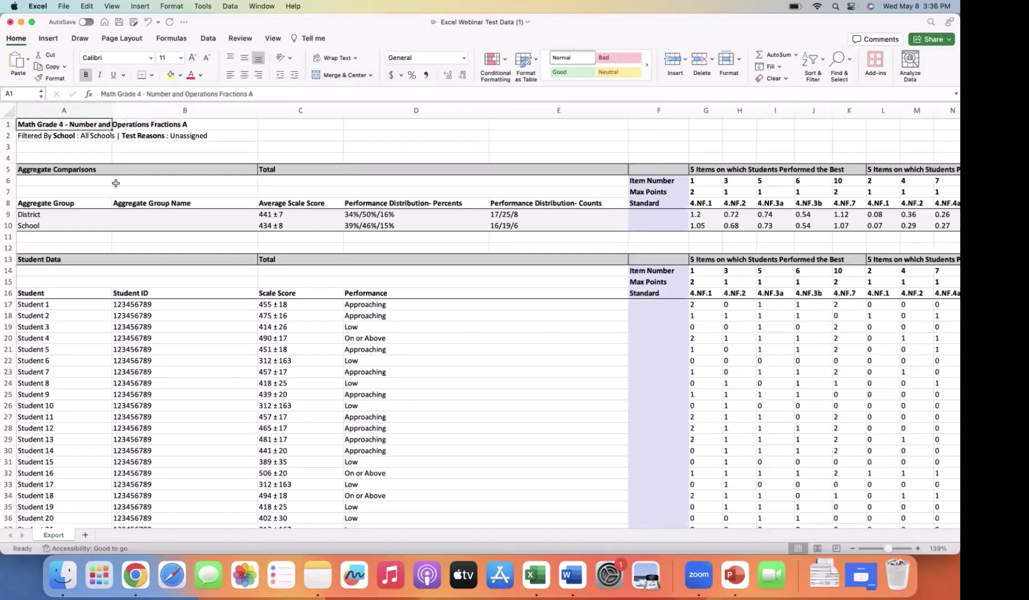
- Look over the sheet's aggregate comparisons, student rows and item score columns to judge which data is needed
left_click(45, 138)
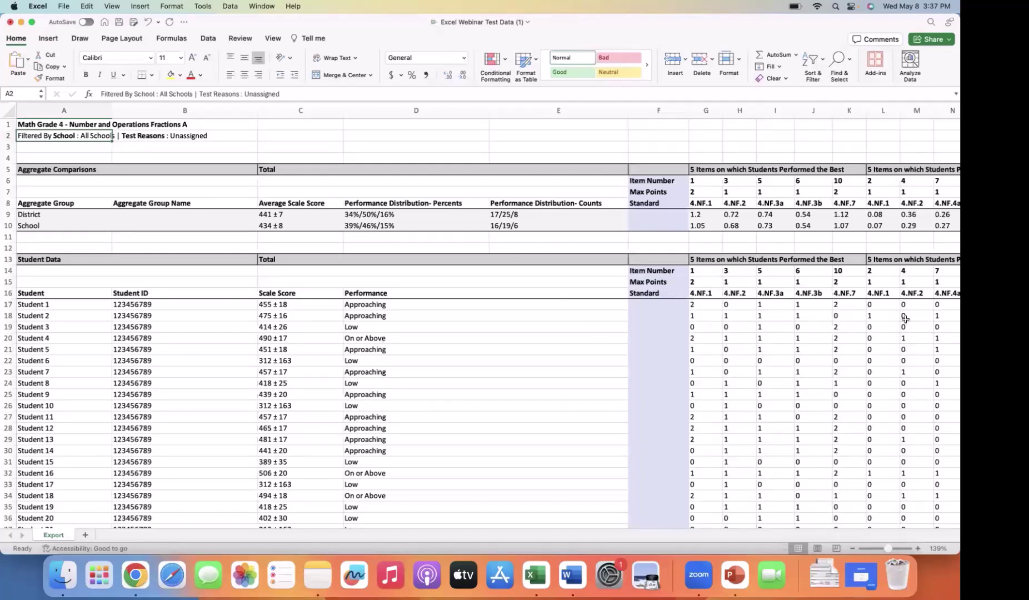
scroll(828, 365, "right", 5)
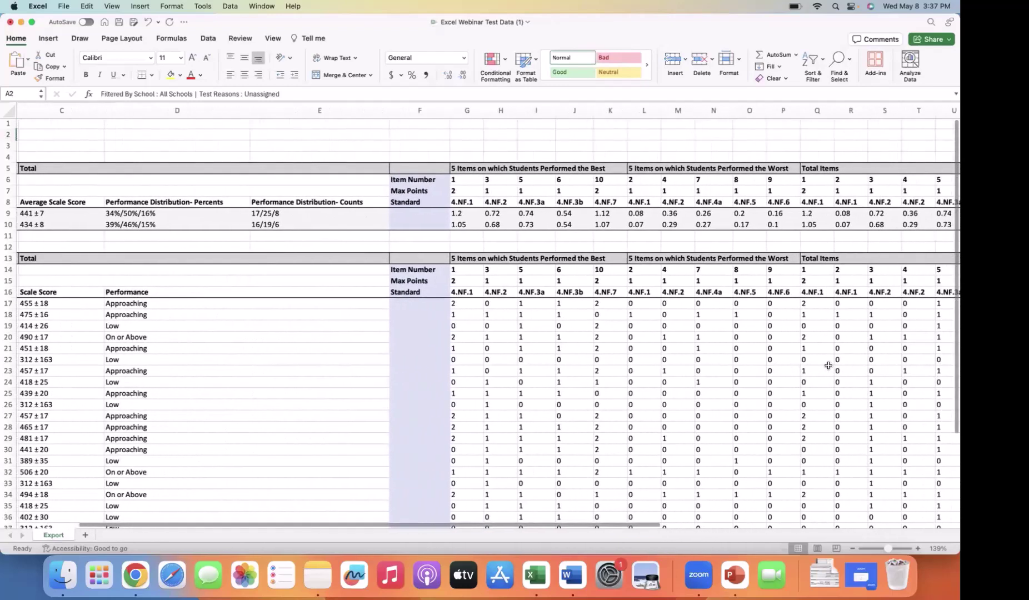
scroll(828, 365, "down", 5)
scroll(828, 365, "right", 5)
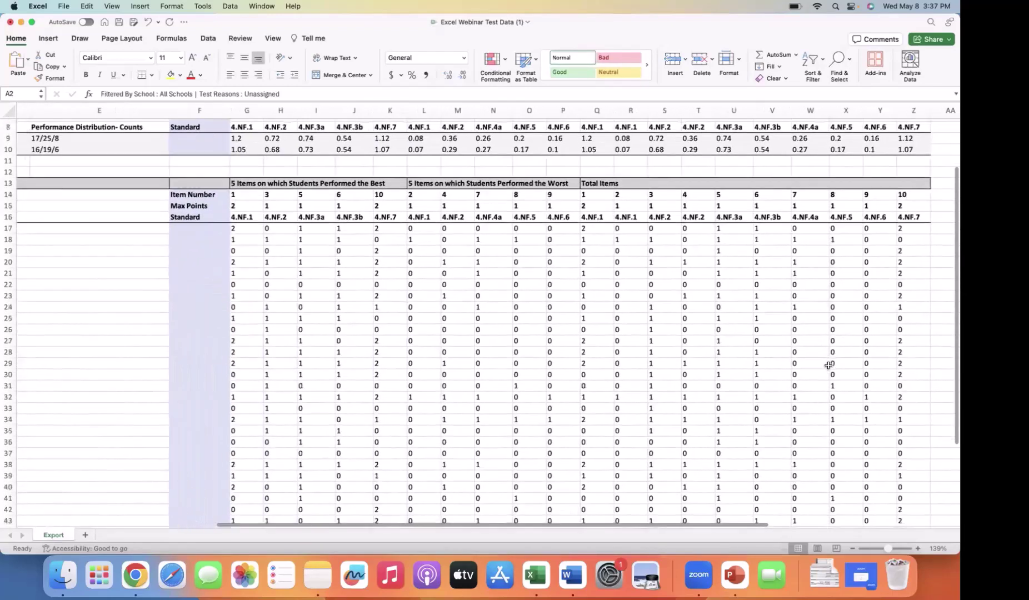
scroll(828, 365, "right", 1)
scroll(828, 365, "down", 5)
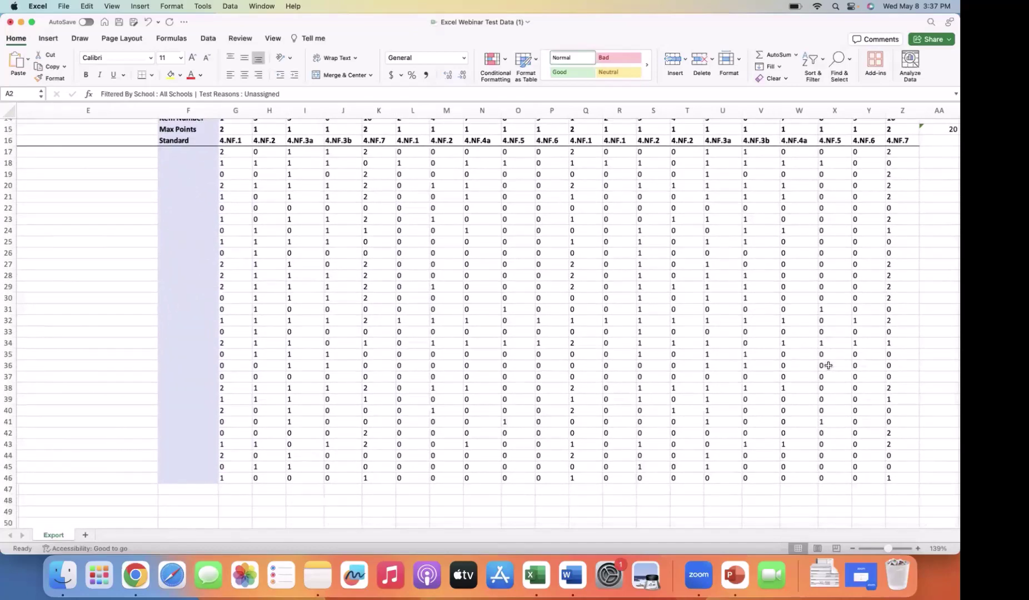
scroll(828, 365, "up", 5)
scroll(828, 365, "left", 3)
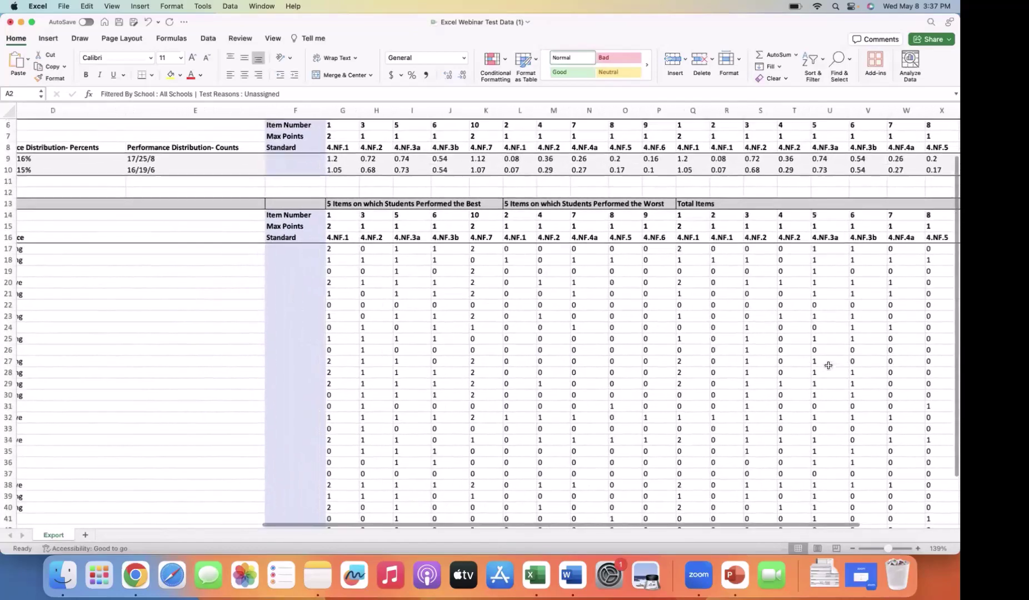
scroll(828, 365, "up", 2)
scroll(828, 365, "left", 6)
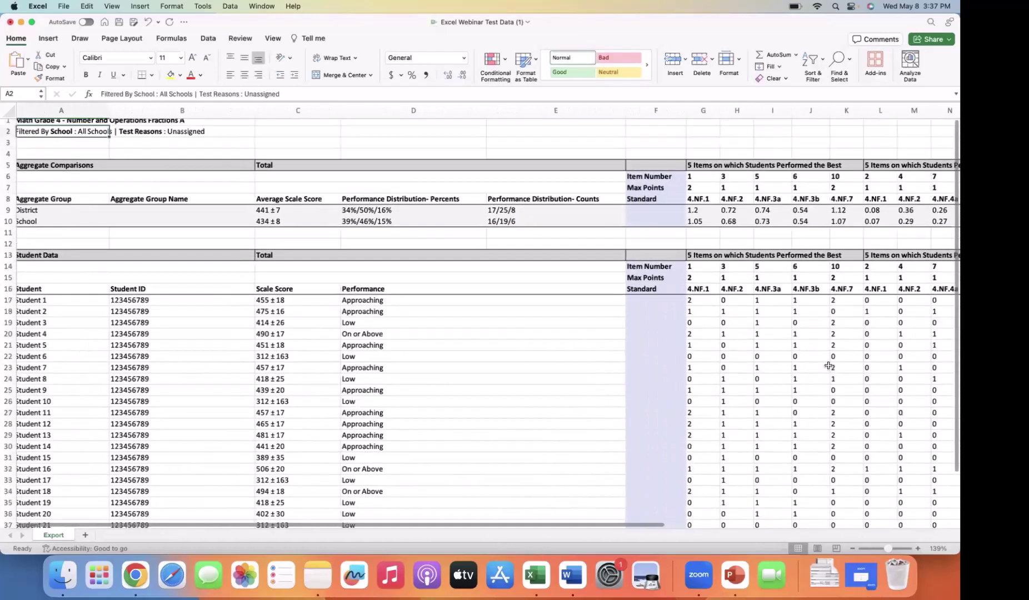
scroll(828, 365, "up", 1)
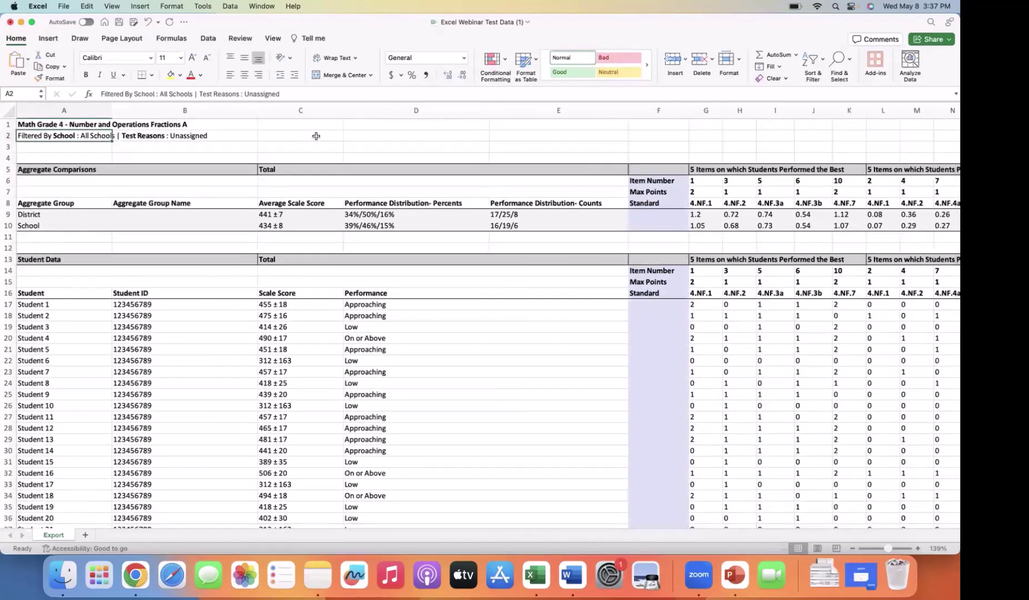
left_click(8, 135)
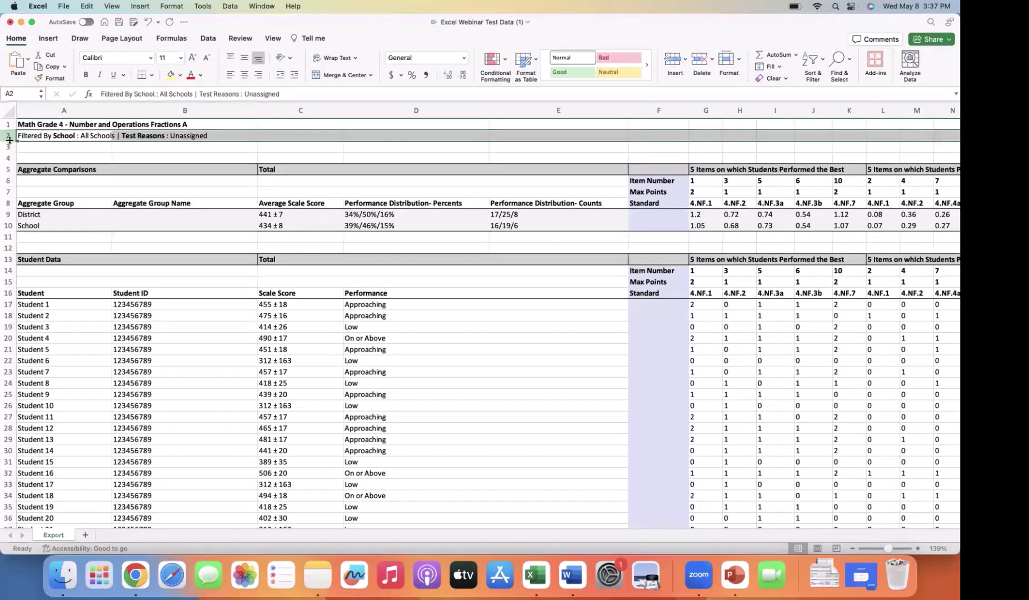
left_click(9, 248, "shift")
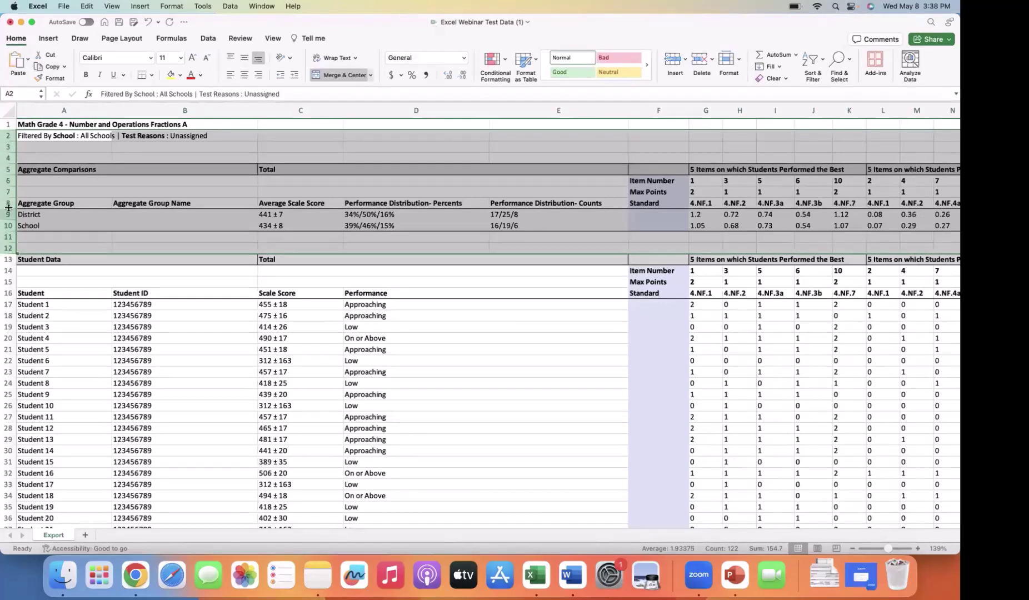
left_click(33, 135)
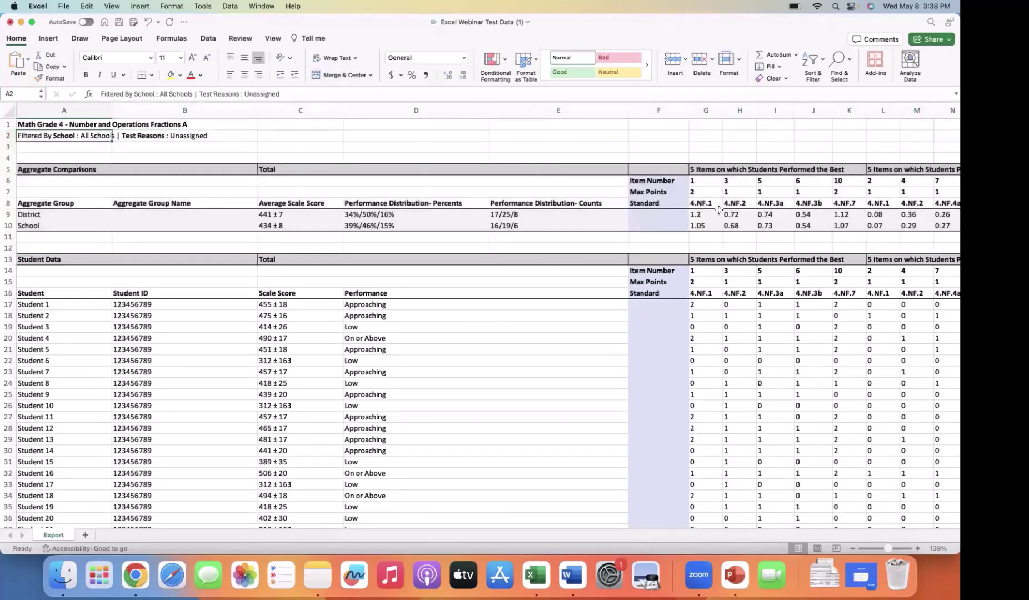
- Clear and delete rows 2 to 12, from the filter line through the Aggregate Comparisons section, above Student Data
scroll(714, 213, "right", 10)
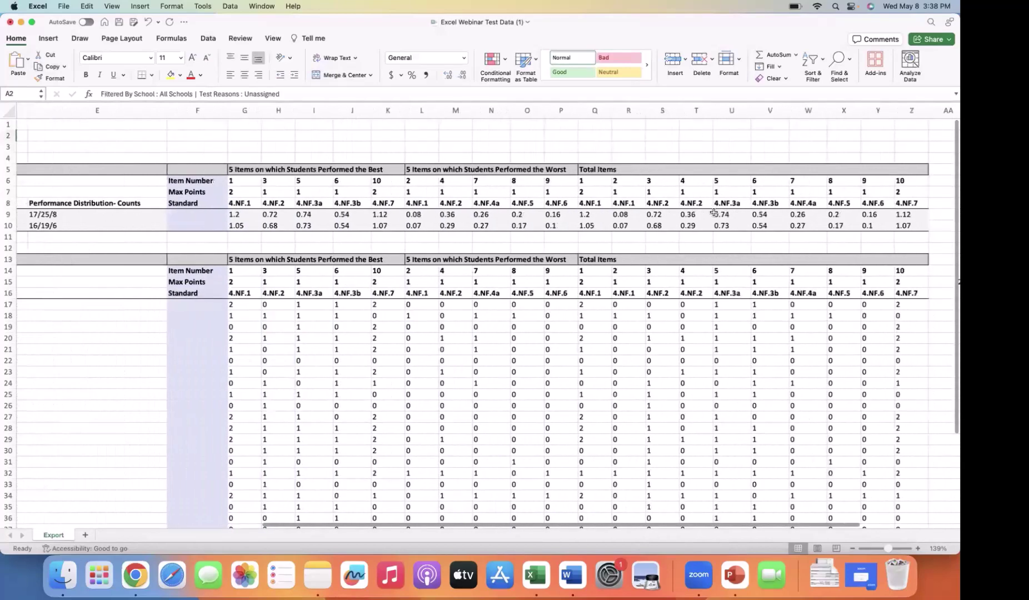
scroll(713, 212, "right", 1)
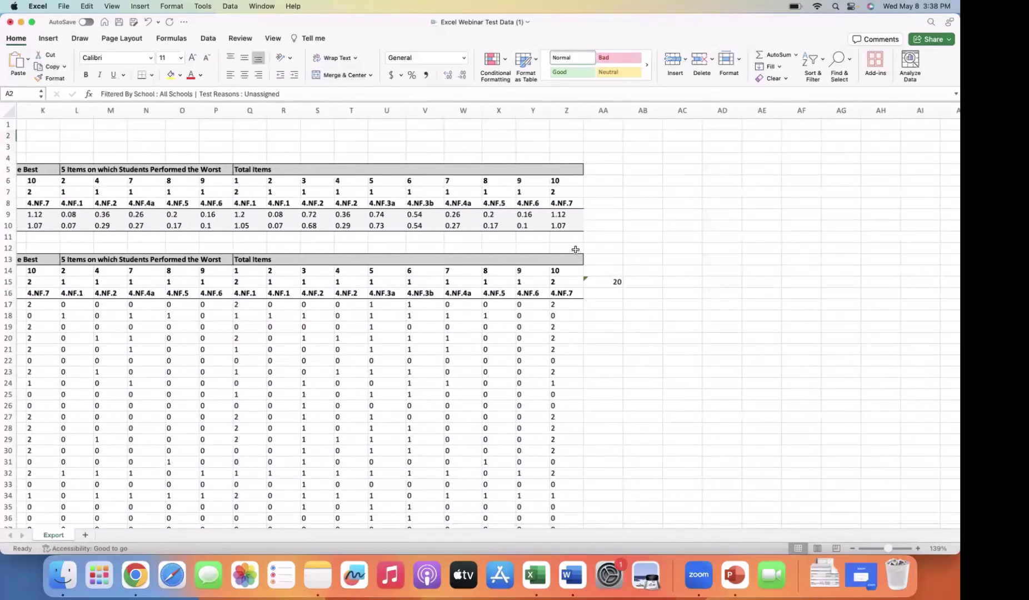
scroll(575, 250, "left", 11)
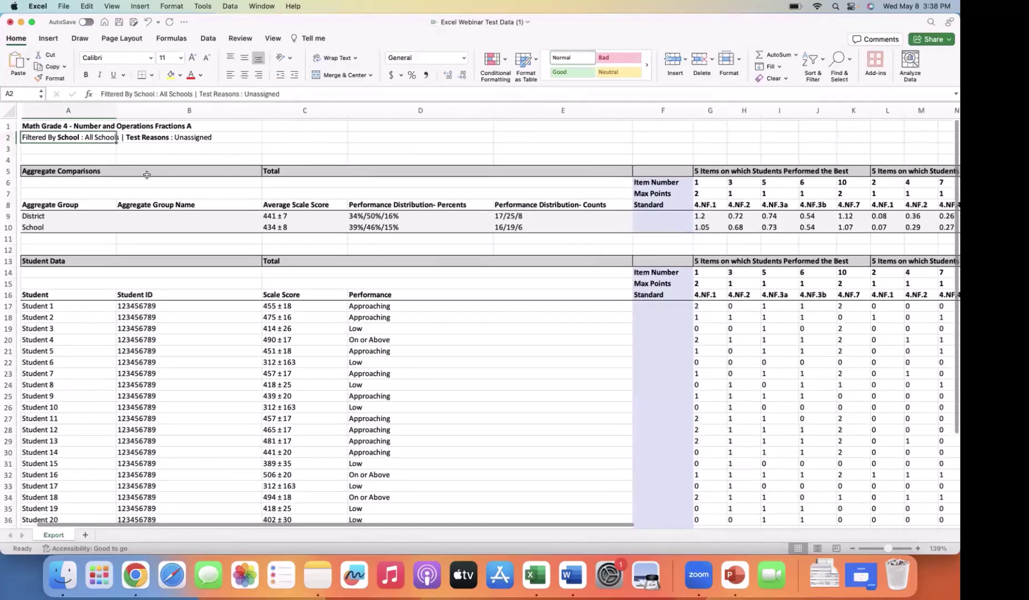
left_click(9, 135)
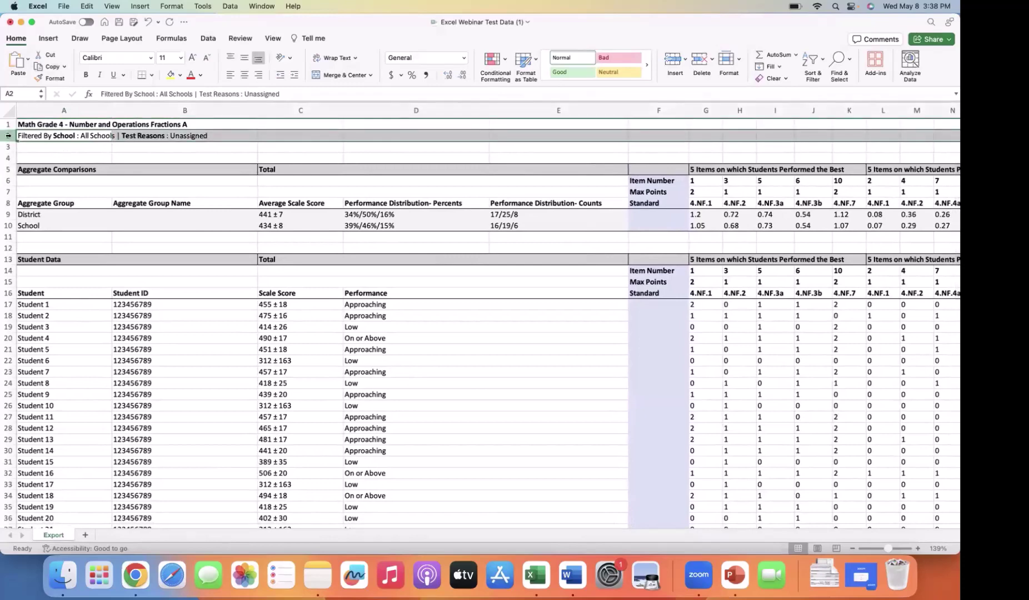
left_click_drag(8, 135, 8, 248)
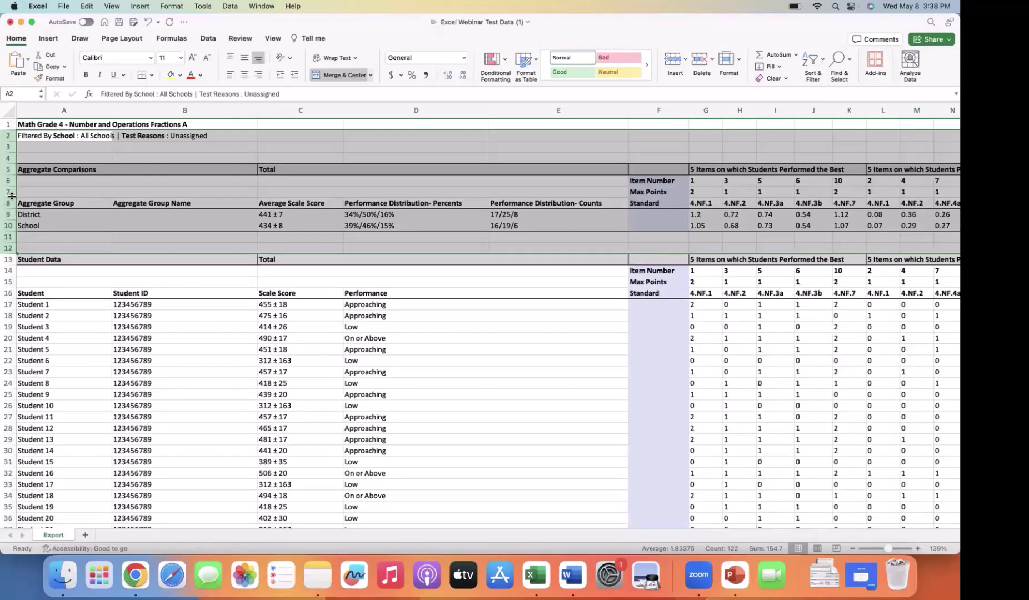
key("Delete")
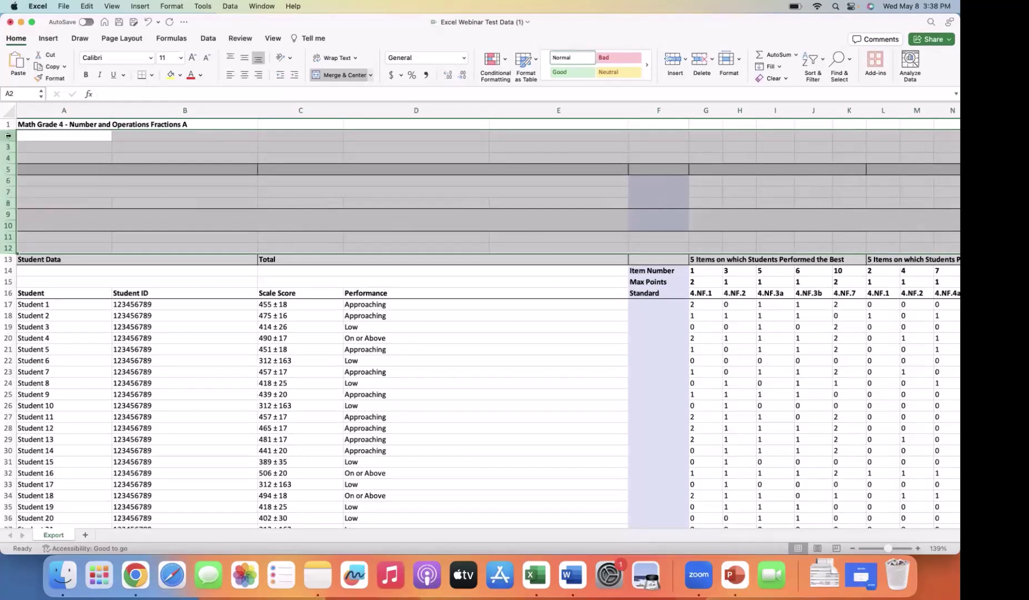
right_click(8, 180)
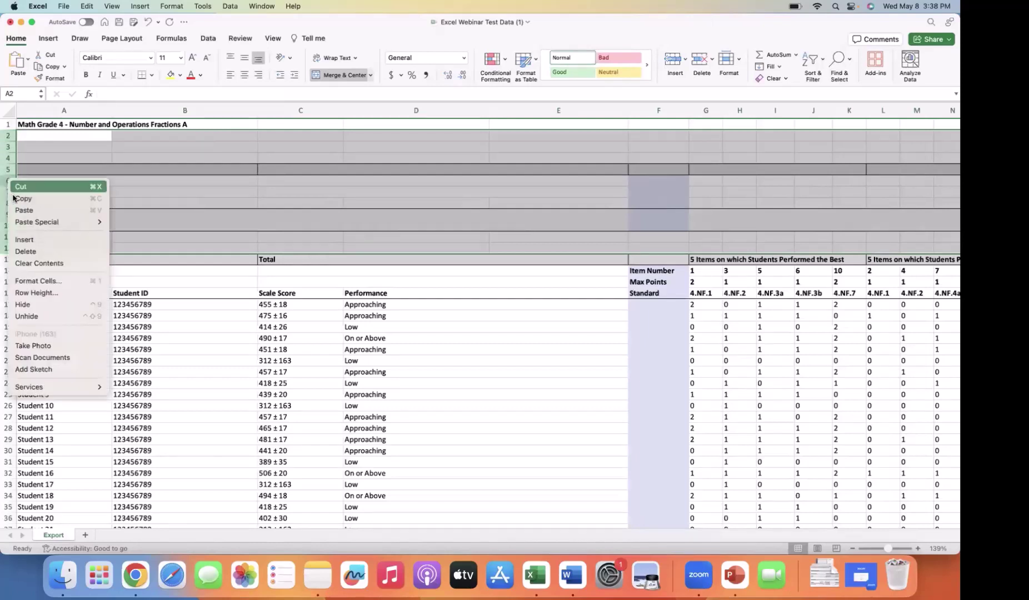
left_click(21, 254)
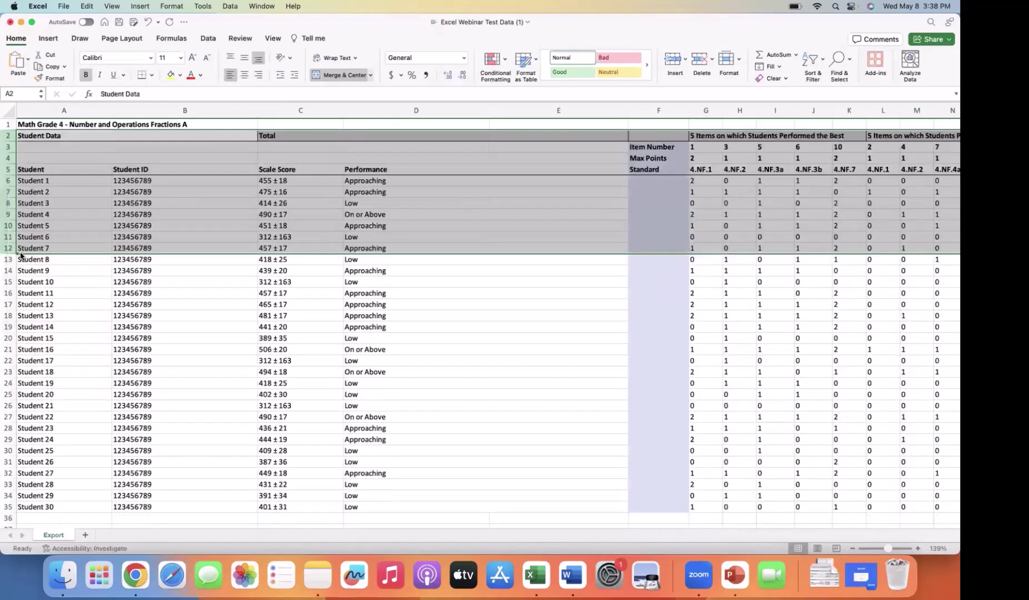
left_click(105, 230)
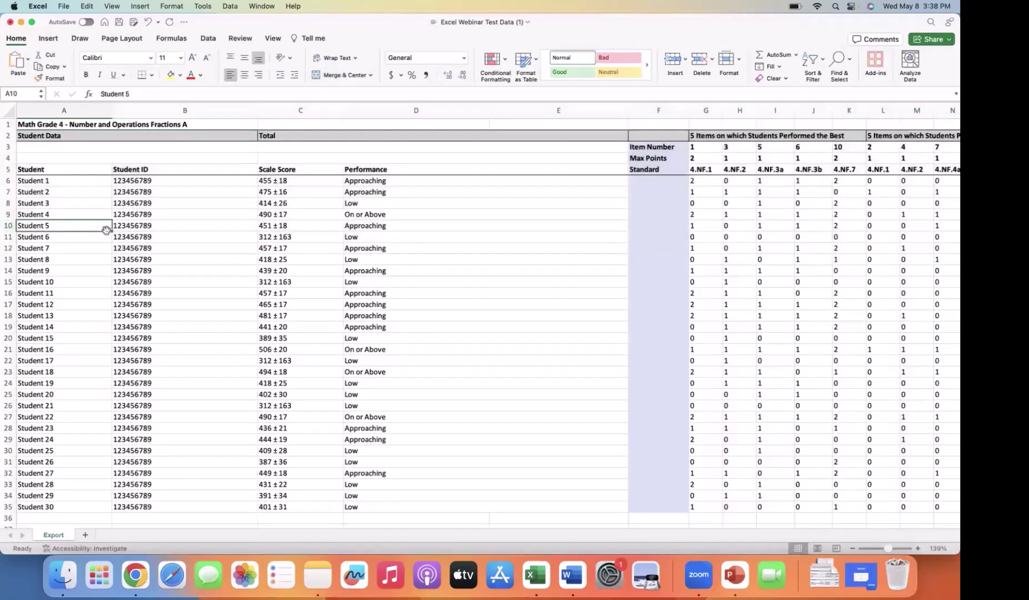
- Delete columns B through E, which hold the Student ID, Scale Score and Performance data
scroll(105, 229, "right", 1)
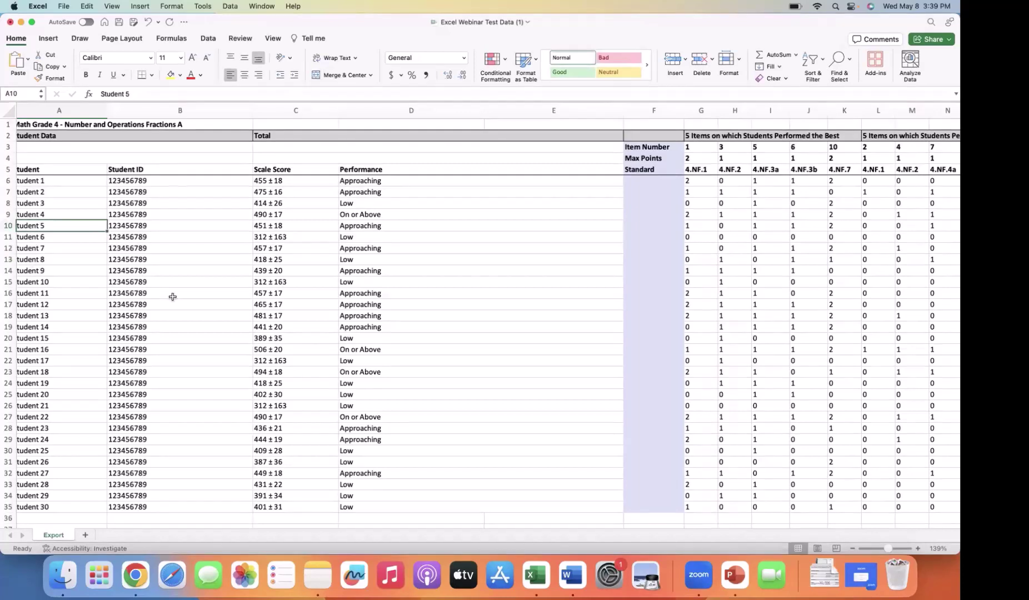
scroll(94, 333, "left", 2)
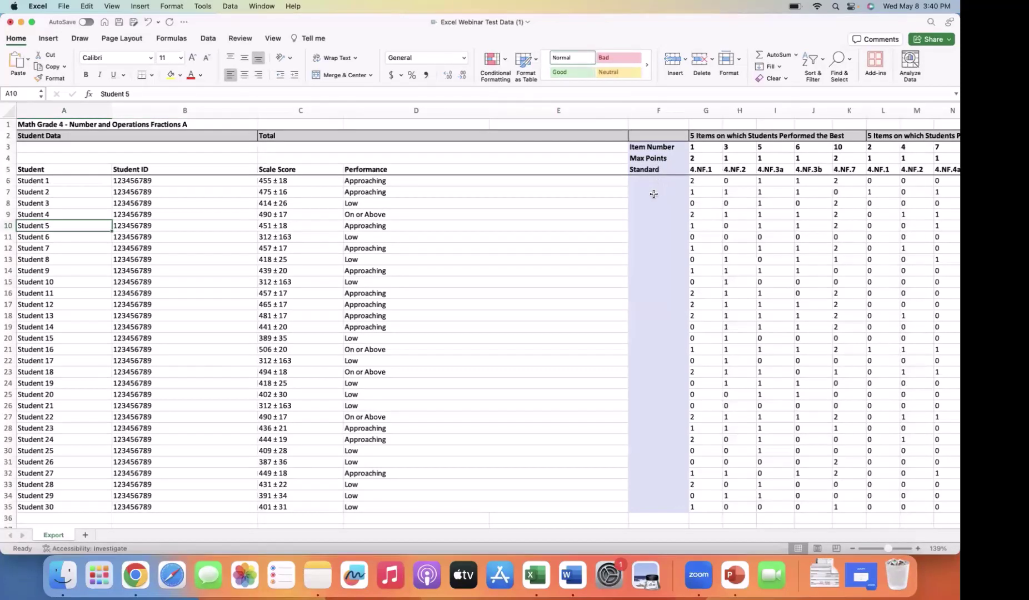
left_click(204, 107)
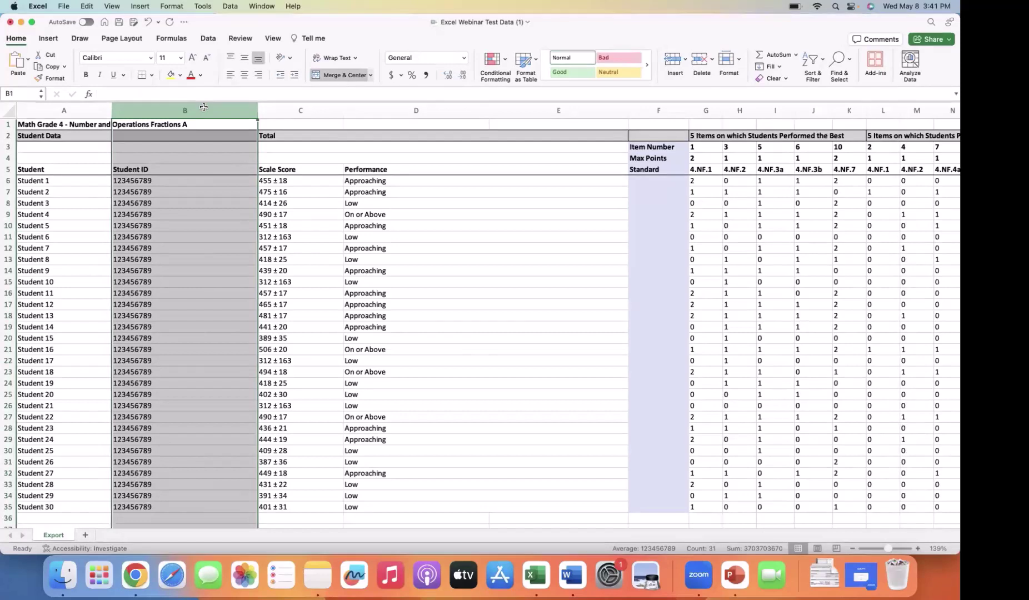
left_click(571, 107, "shift")
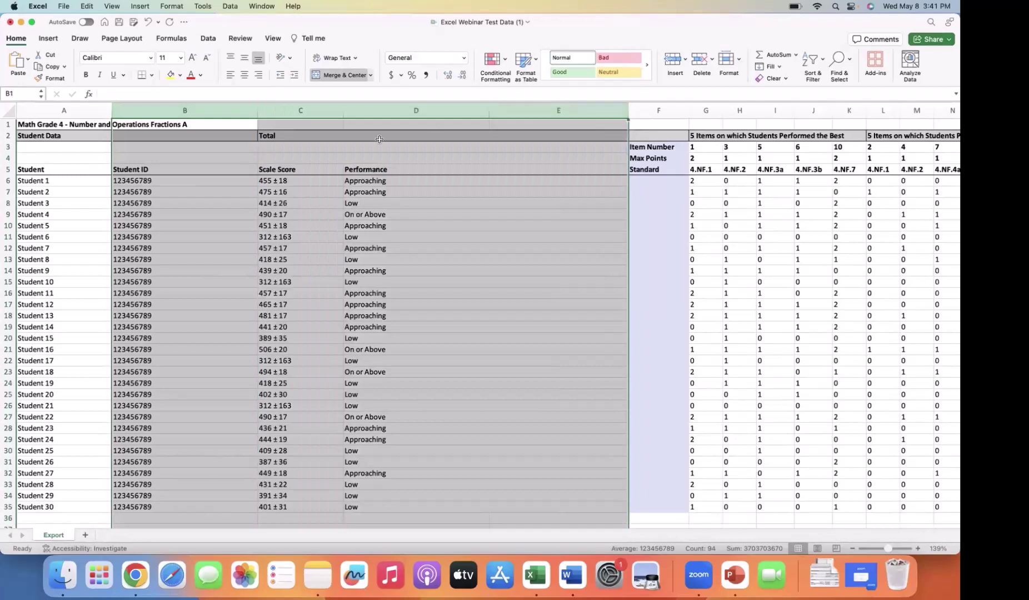
left_click(184, 107)
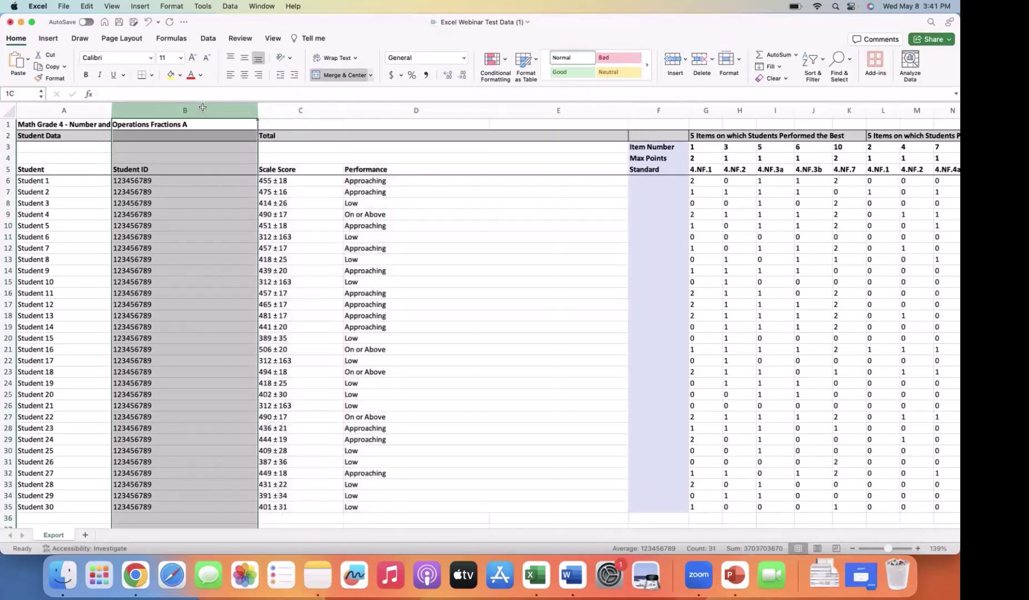
left_click_drag(203, 107, 551, 115)
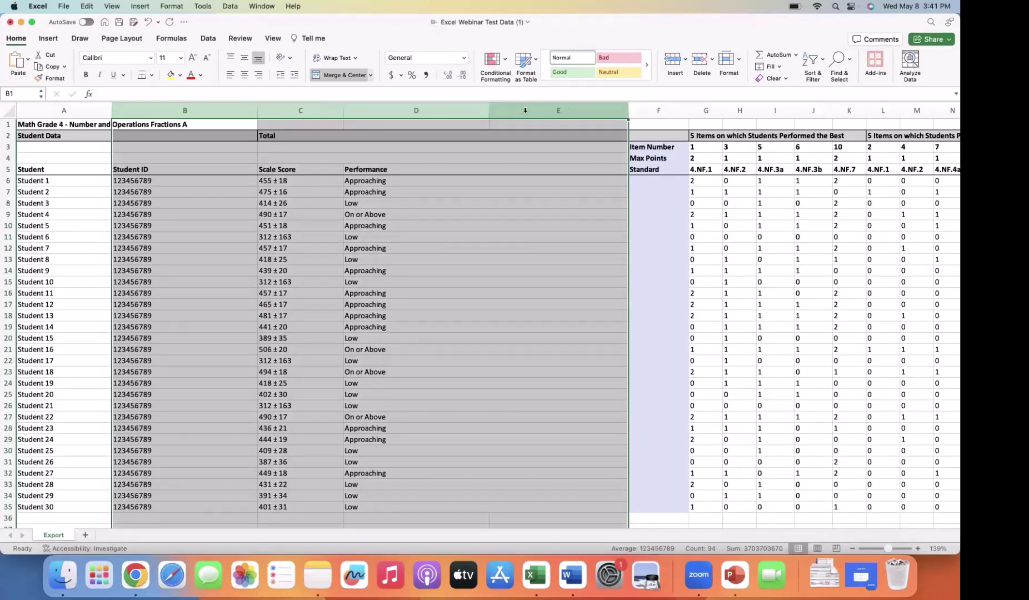
right_click(526, 110)
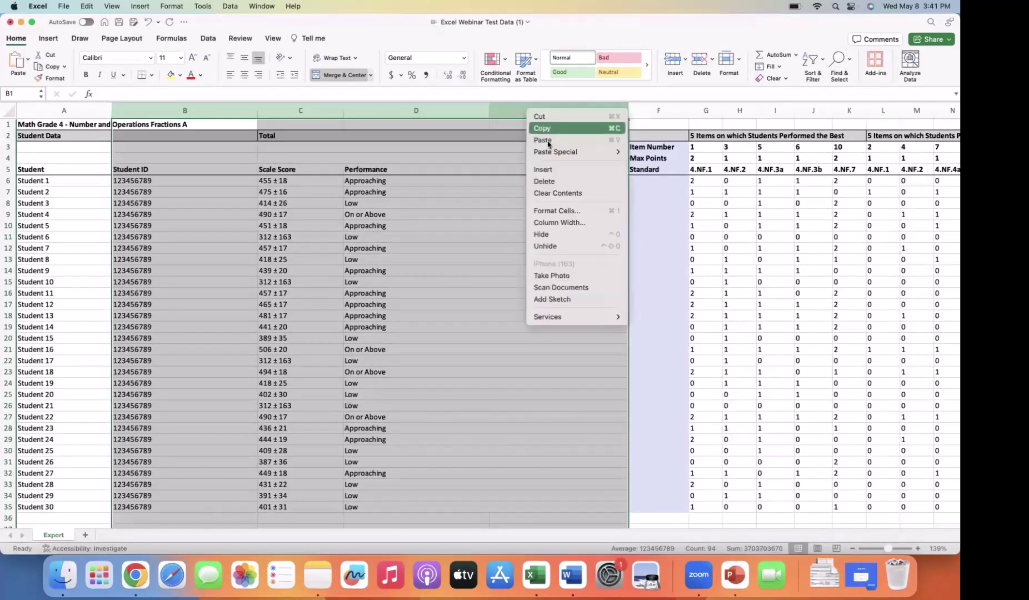
left_click(550, 182)
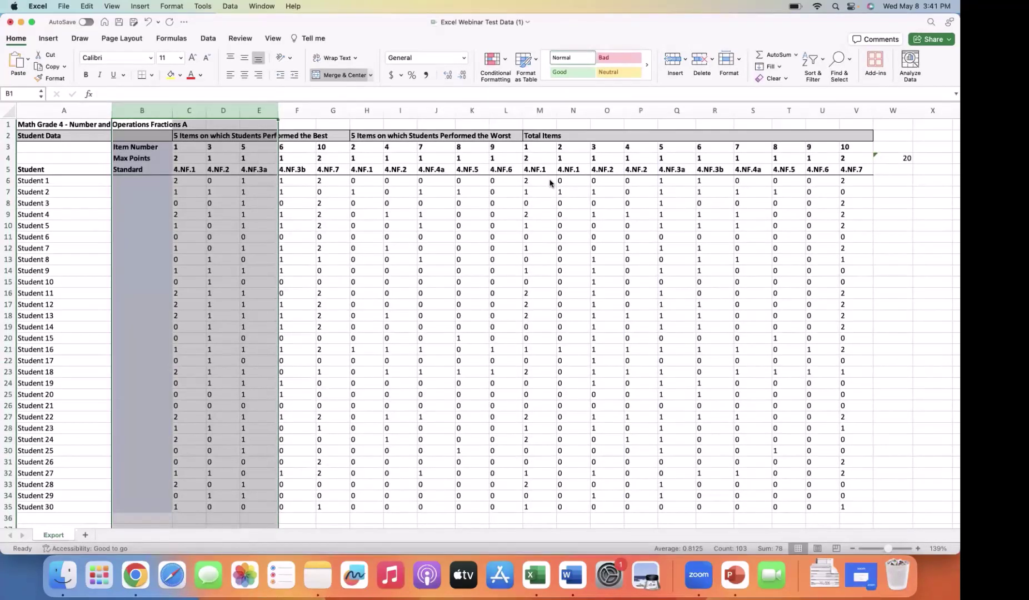
left_click(69, 180)
left_click(136, 184)
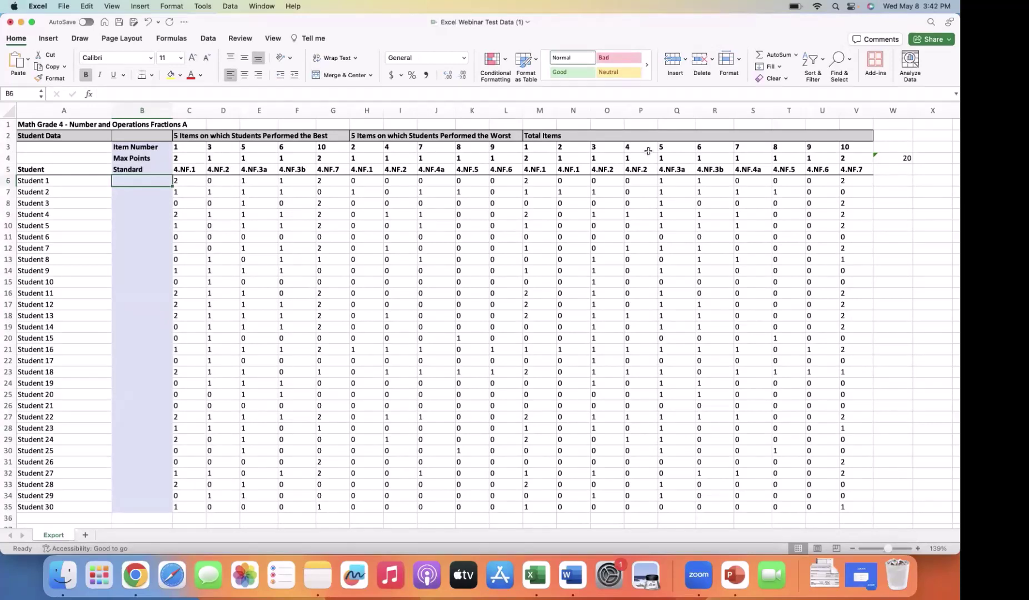
- Clear the stray SUM formula from cell W4 beside the Max Points row
left_click(900, 165)
key("Up")
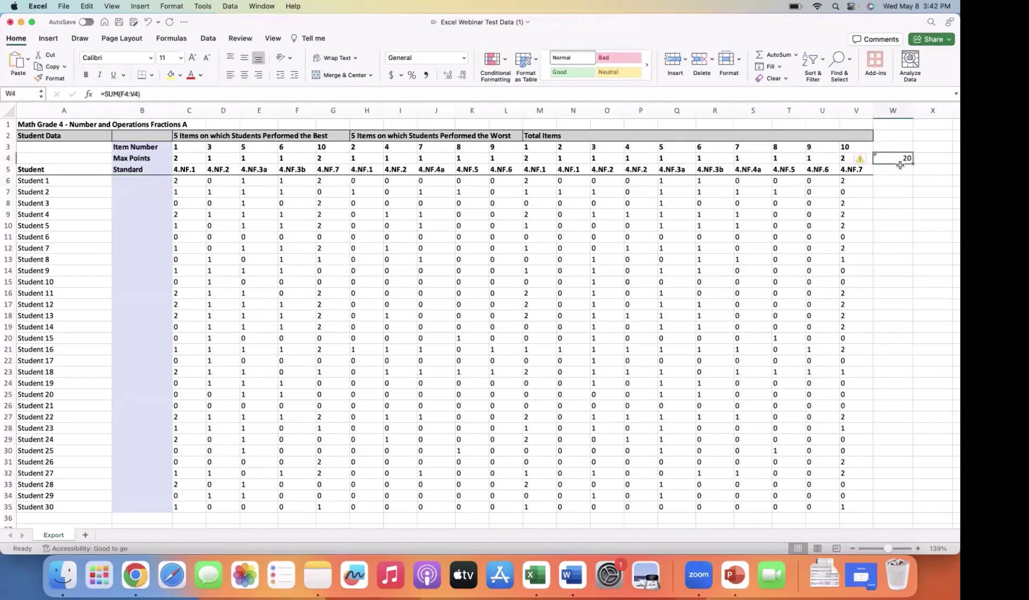
key("Delete")
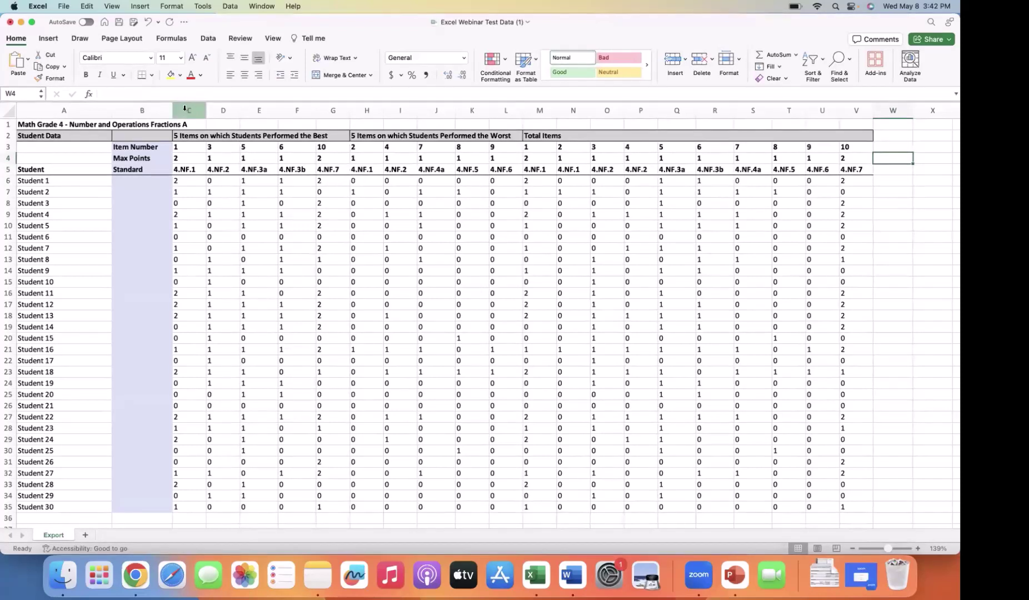
- Delete columns C through L with the best and worst performed items, keeping only the Total Items columns
left_click_drag(185, 108, 510, 106)
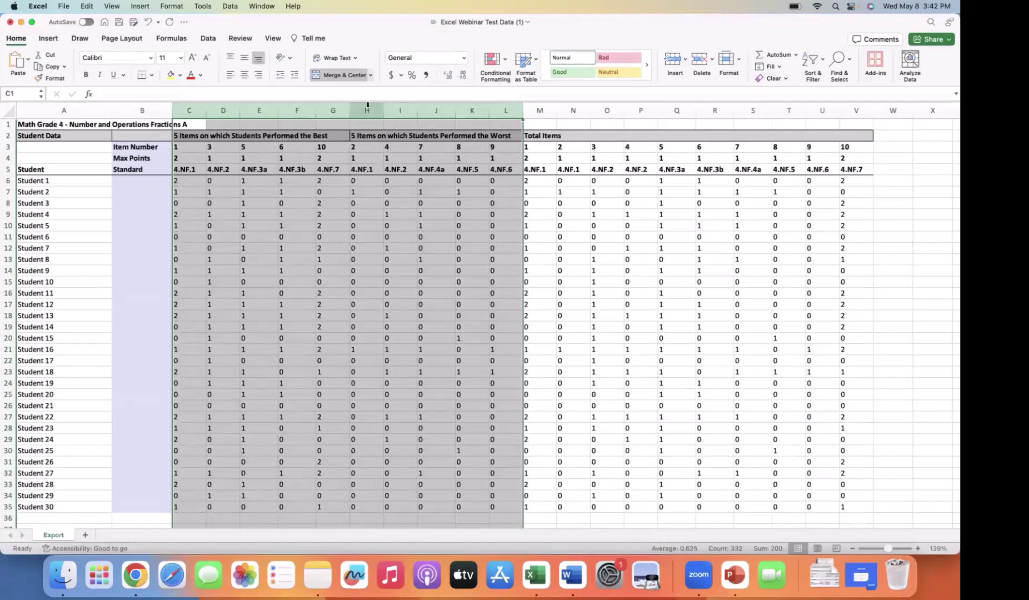
right_click(370, 174)
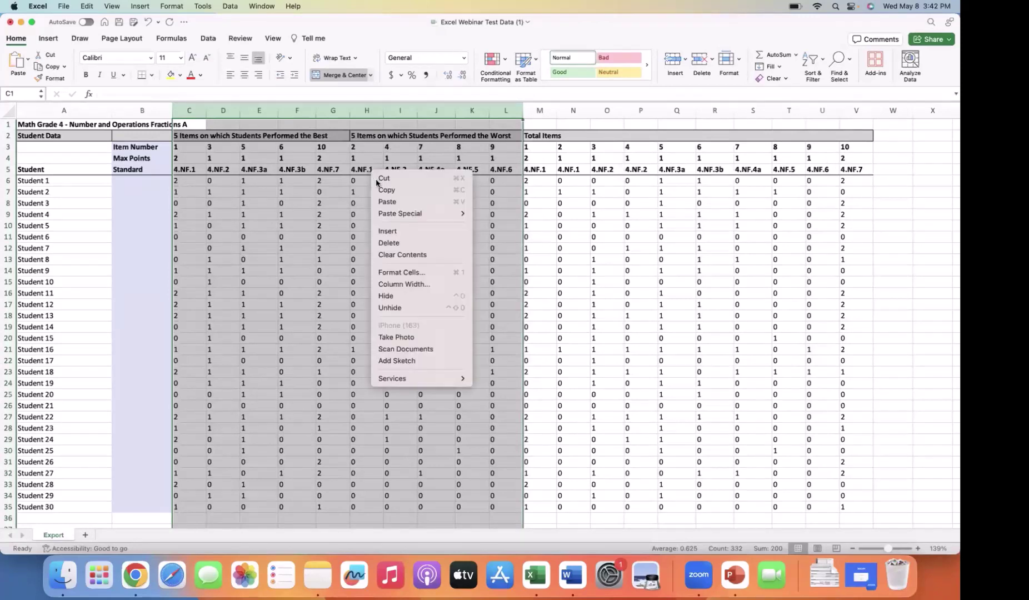
left_click(389, 243)
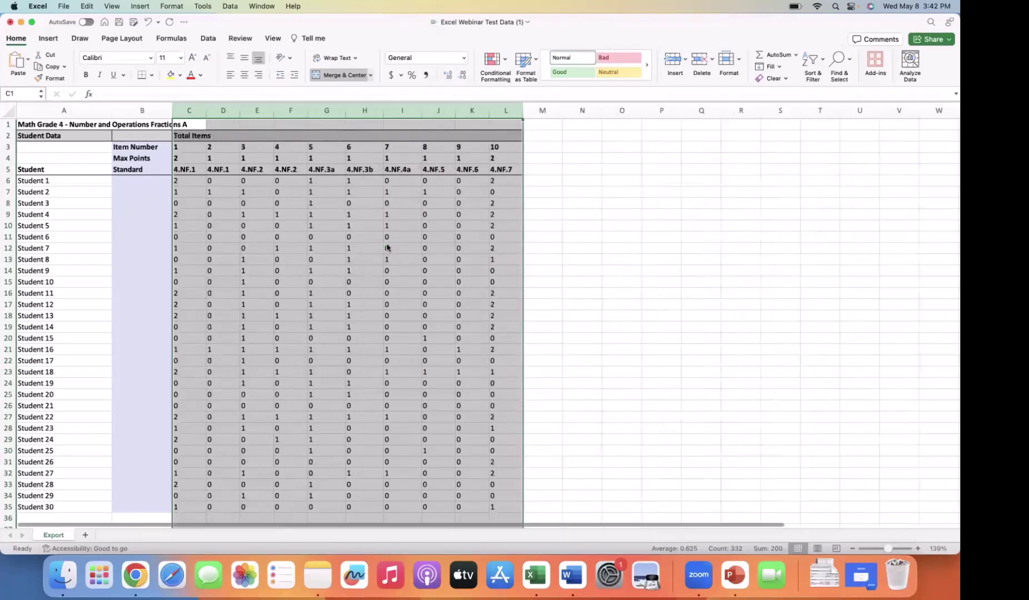
left_click(571, 229)
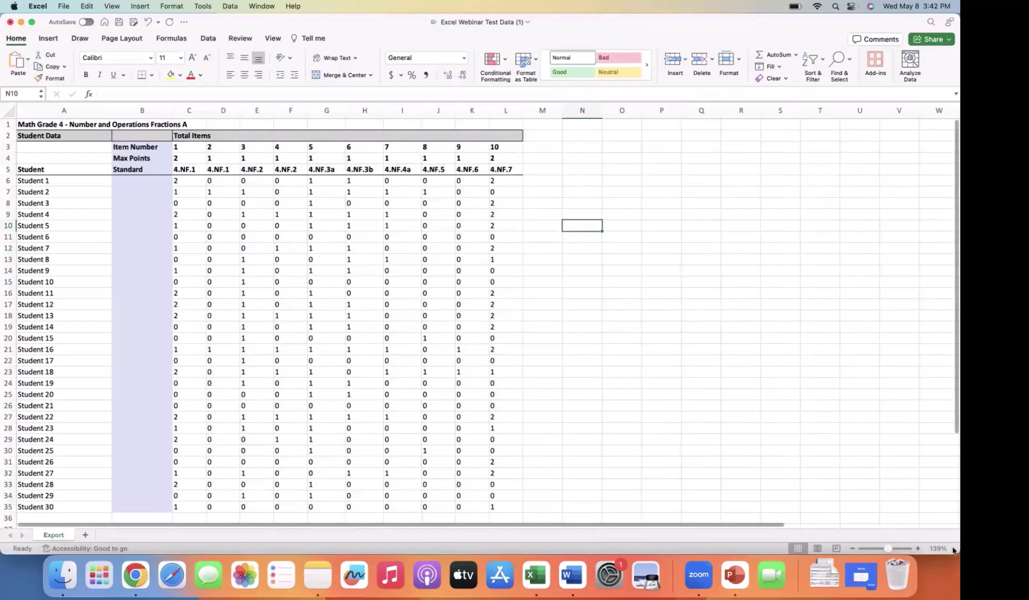
- Insert a blank row 6 between the Standard header row and Student 1
left_click(918, 548)
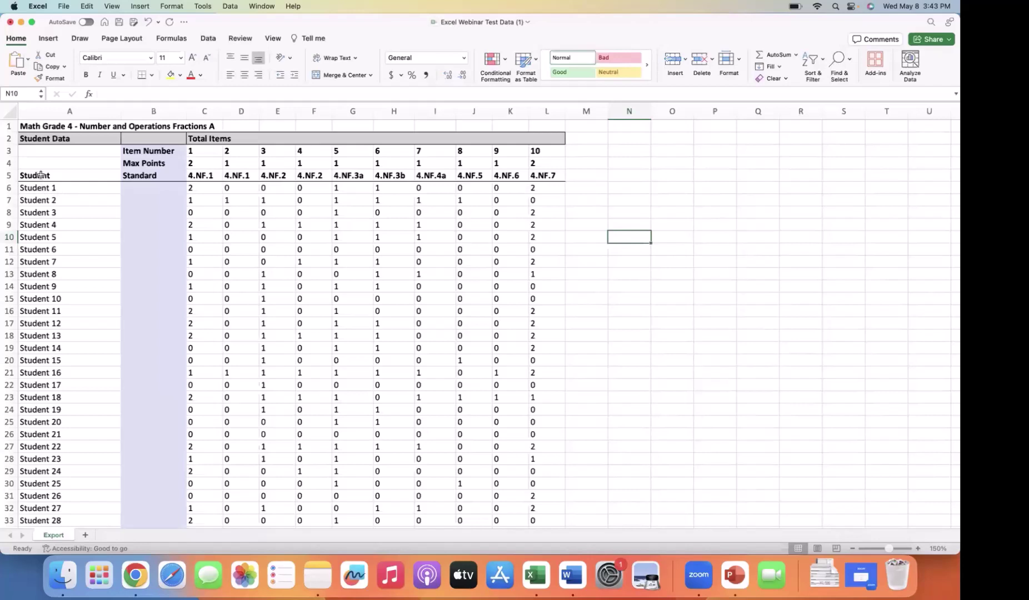
right_click(8, 175)
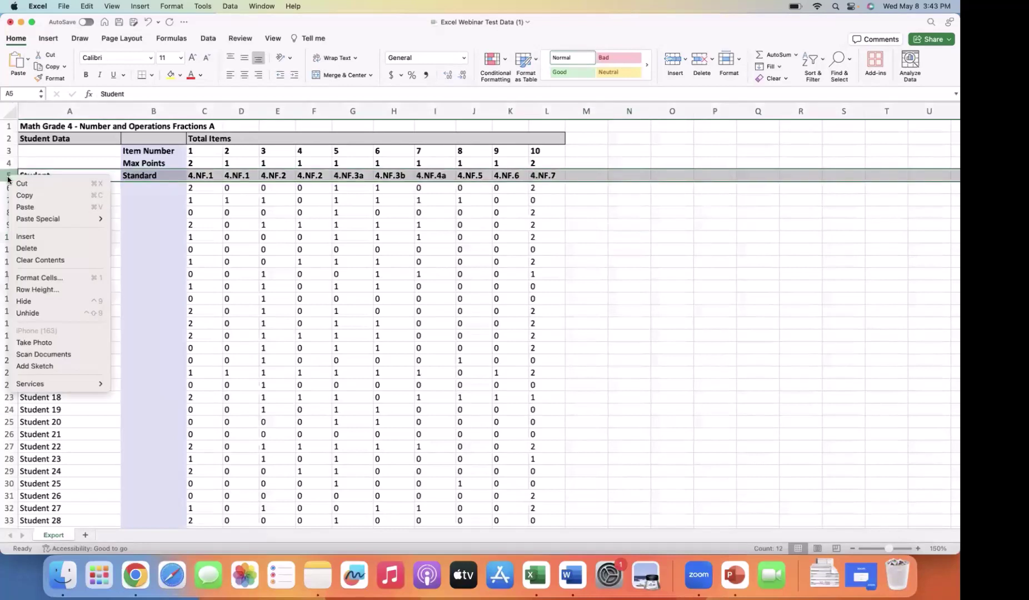
left_click(34, 236)
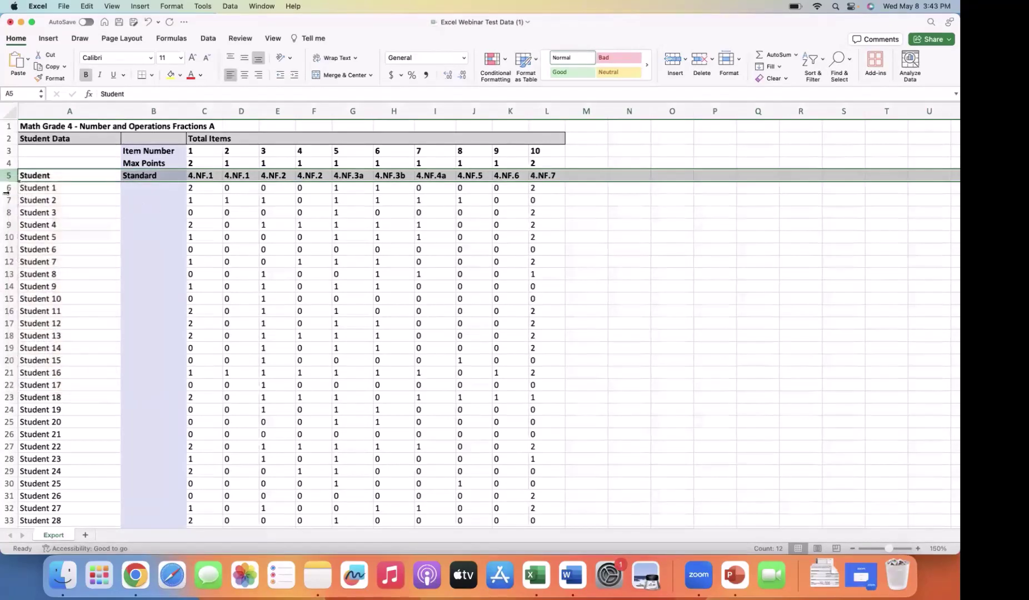
left_click(9, 190)
right_click(8, 190)
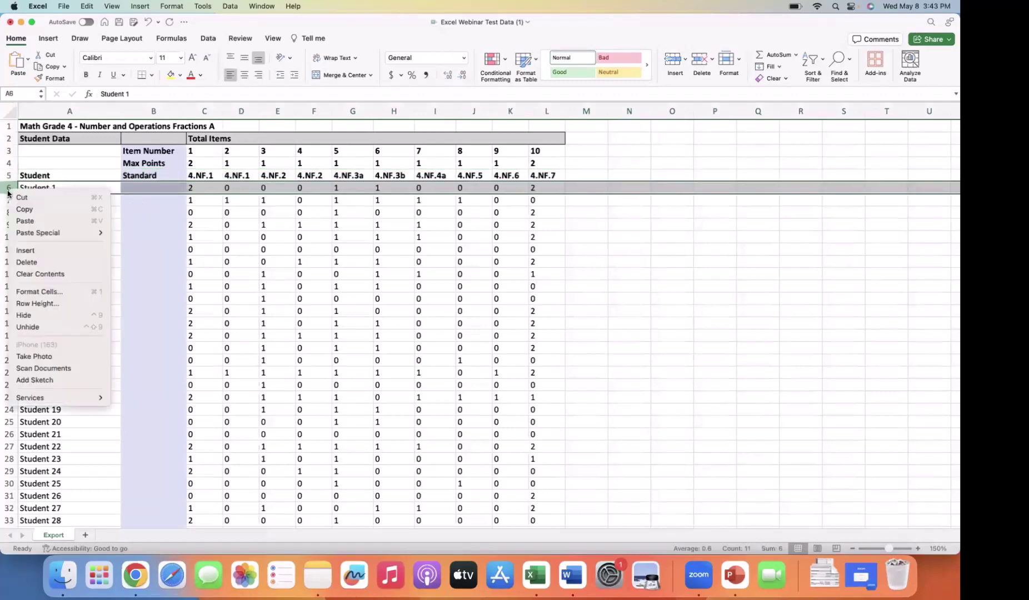
left_click(31, 252)
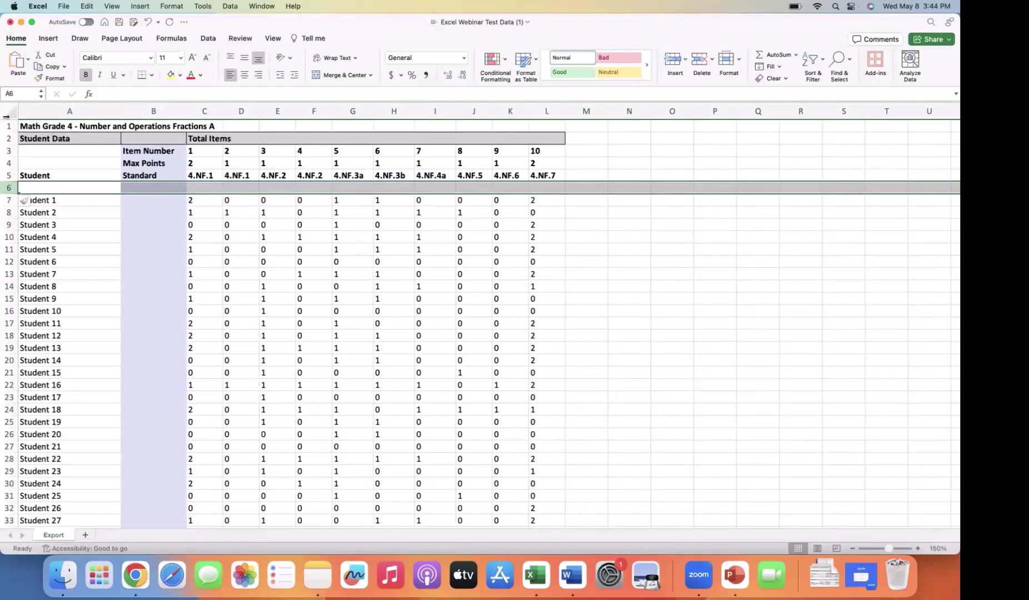
left_click(100, 238)
left_click(34, 204)
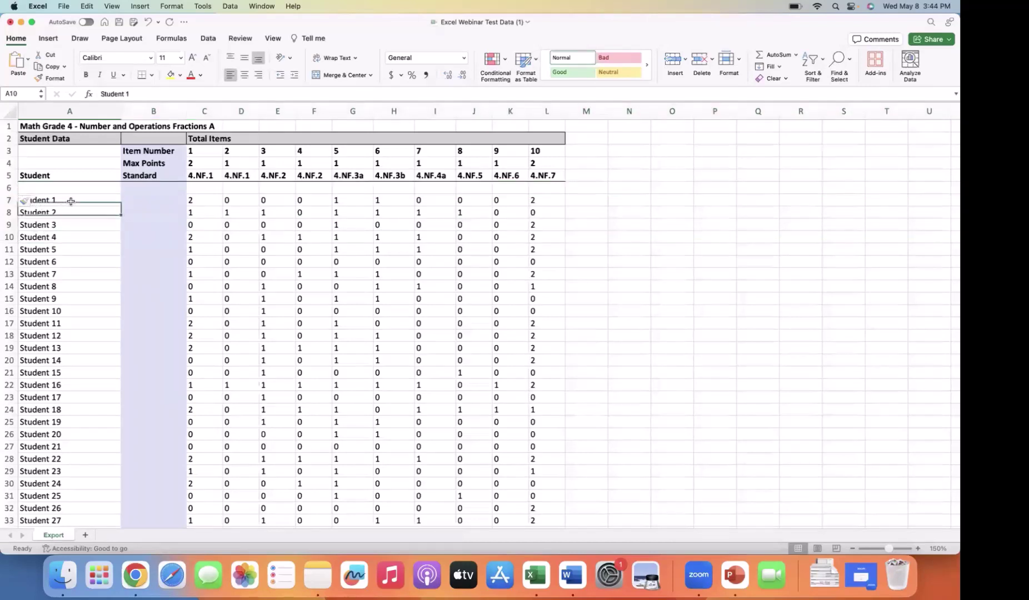
left_click(8, 188)
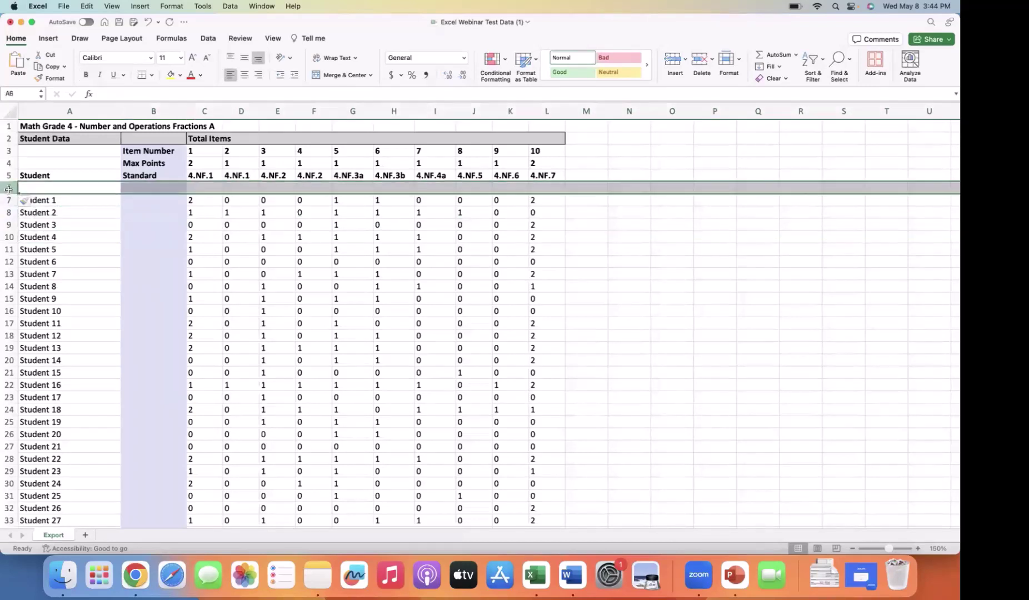
double_click(586, 200)
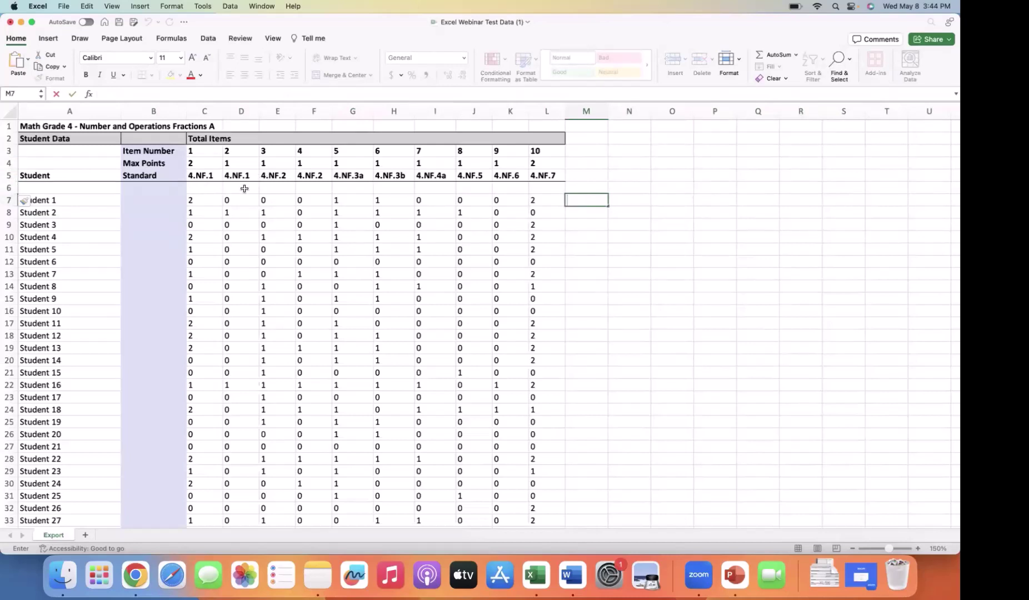
- Enter the label "Correct Answer Frequency" in cell B6 below Standard
left_click(144, 188)
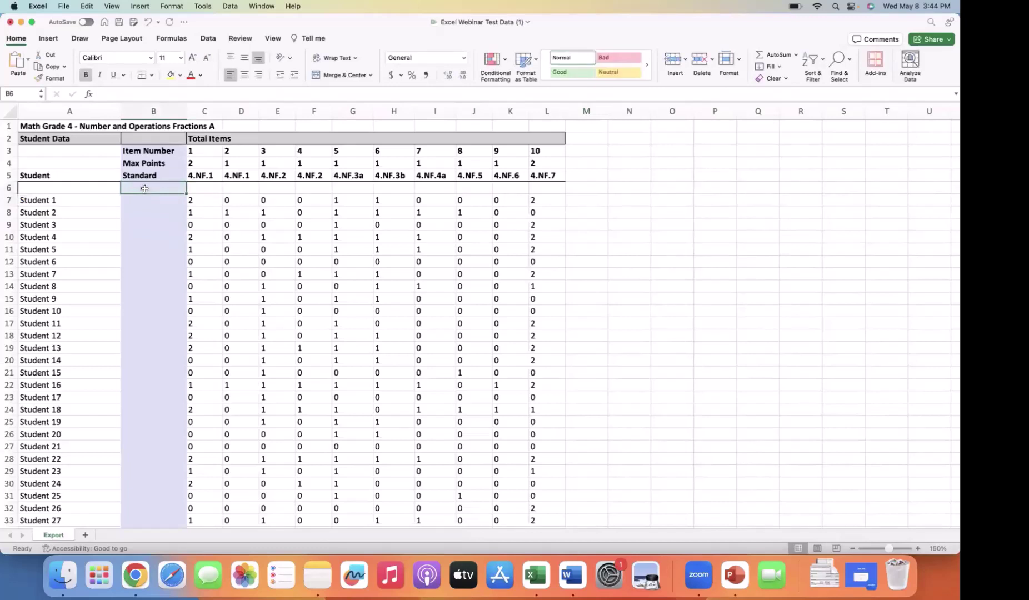
type("COrre")
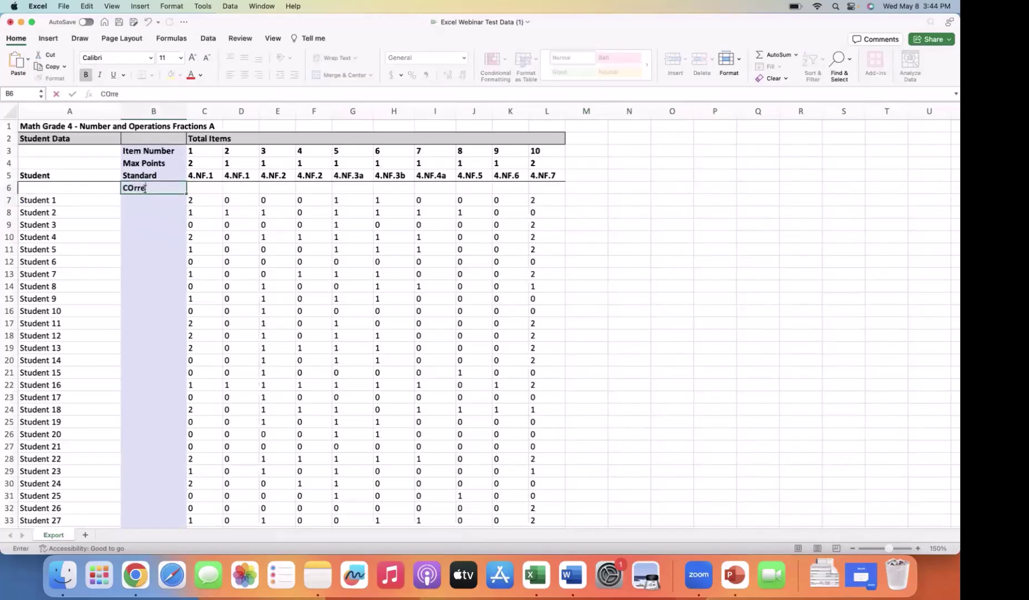
key("BackSpace")
key("BackSpace")
type("orrect Answer")
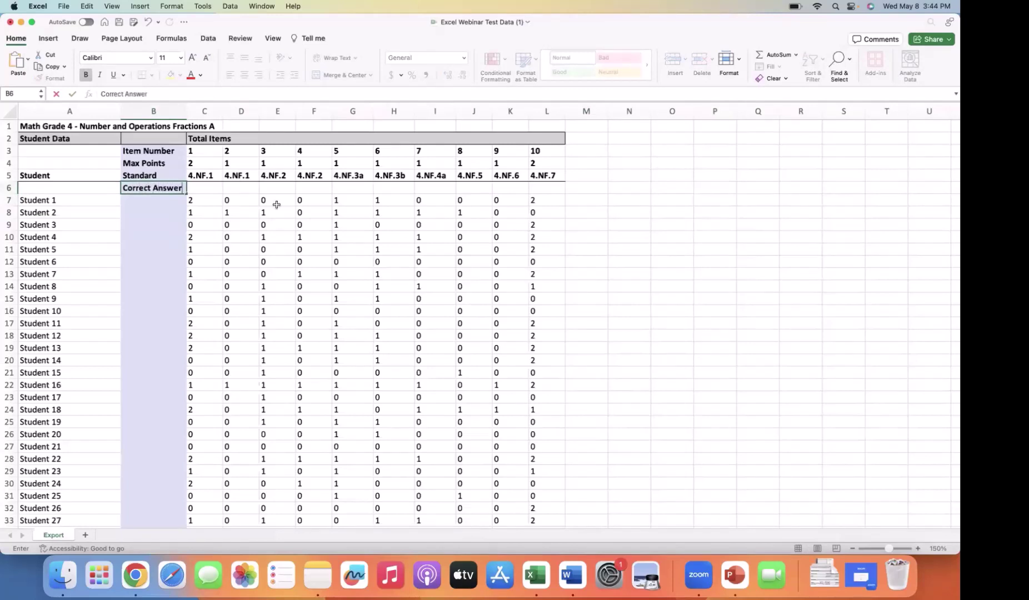
type(" Frequency")
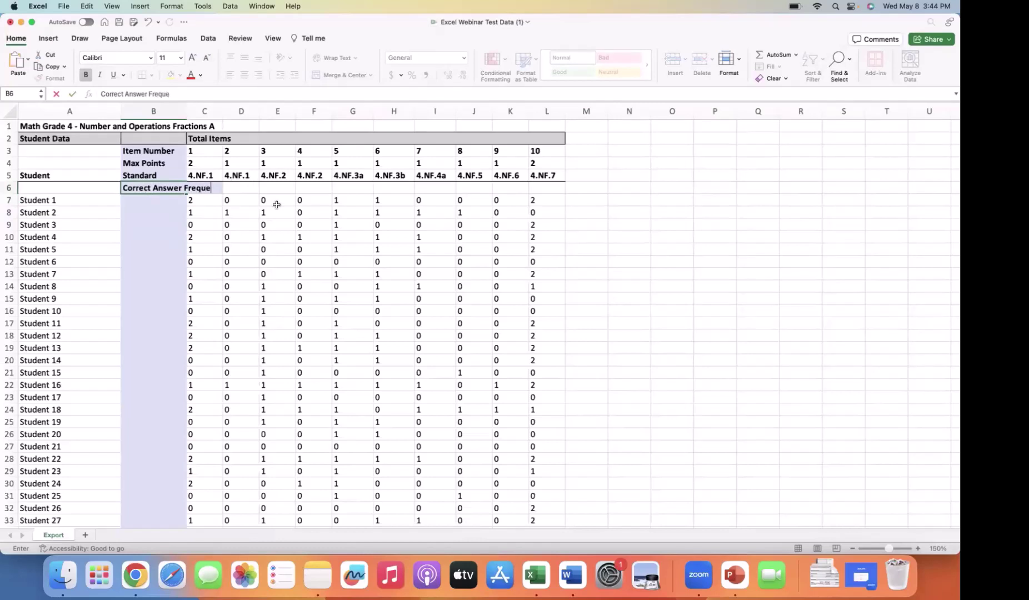
left_click(157, 233)
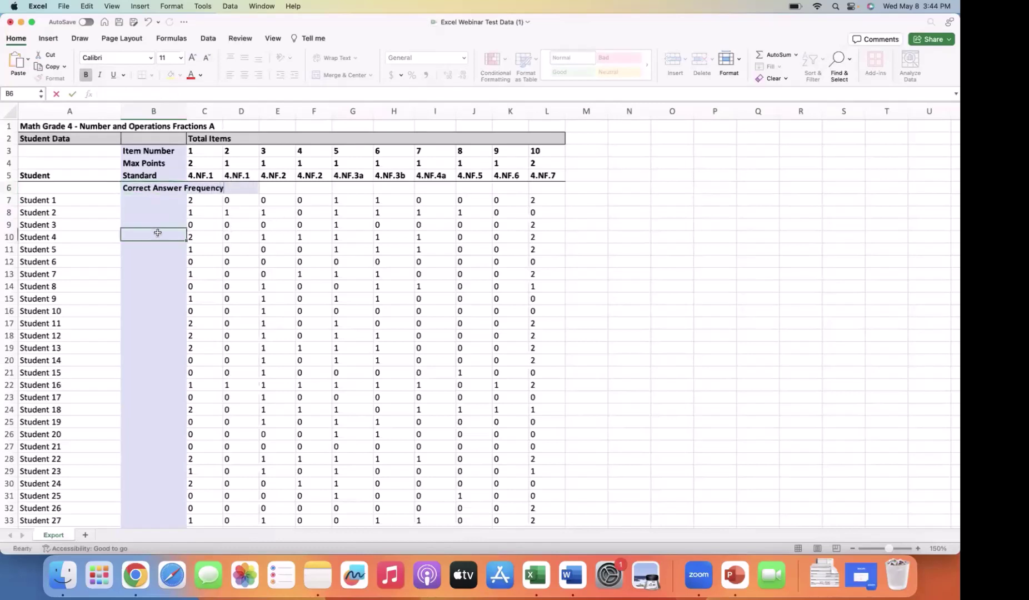
- Right-align the Correct Answer Frequency label in cell B6
left_click(157, 190)
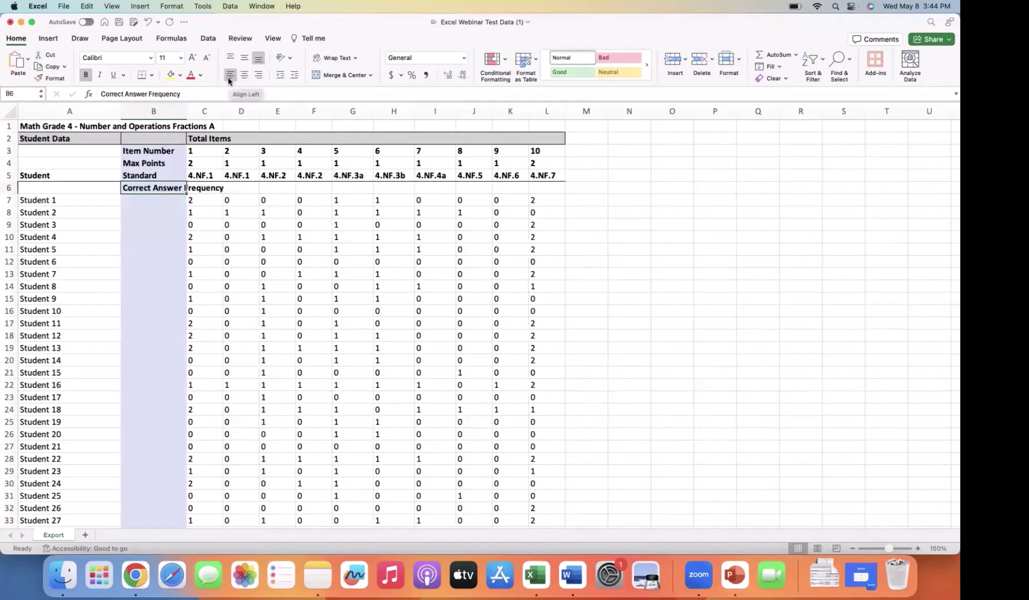
left_click(259, 77)
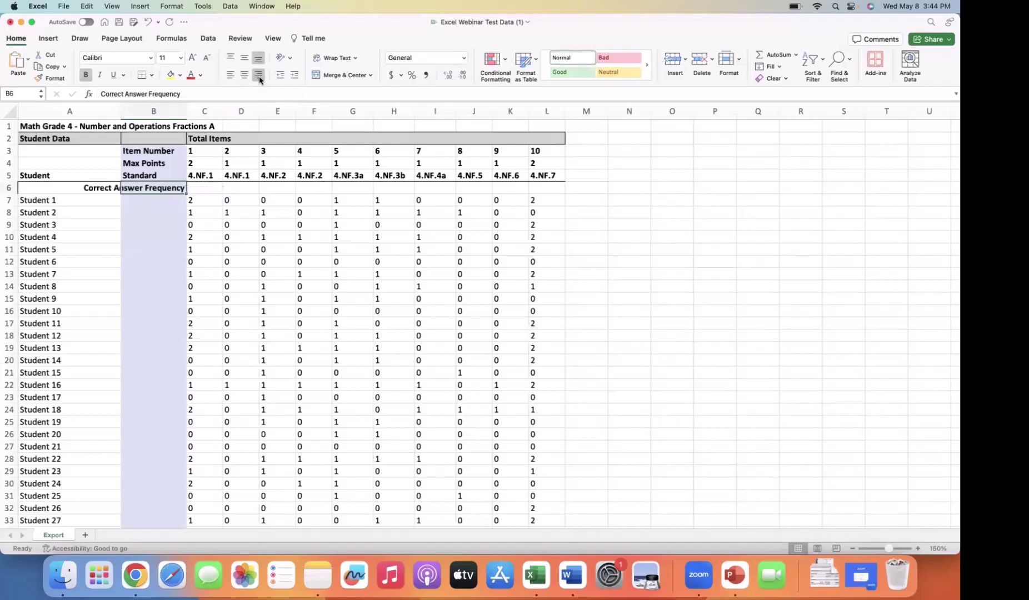
left_click(203, 186)
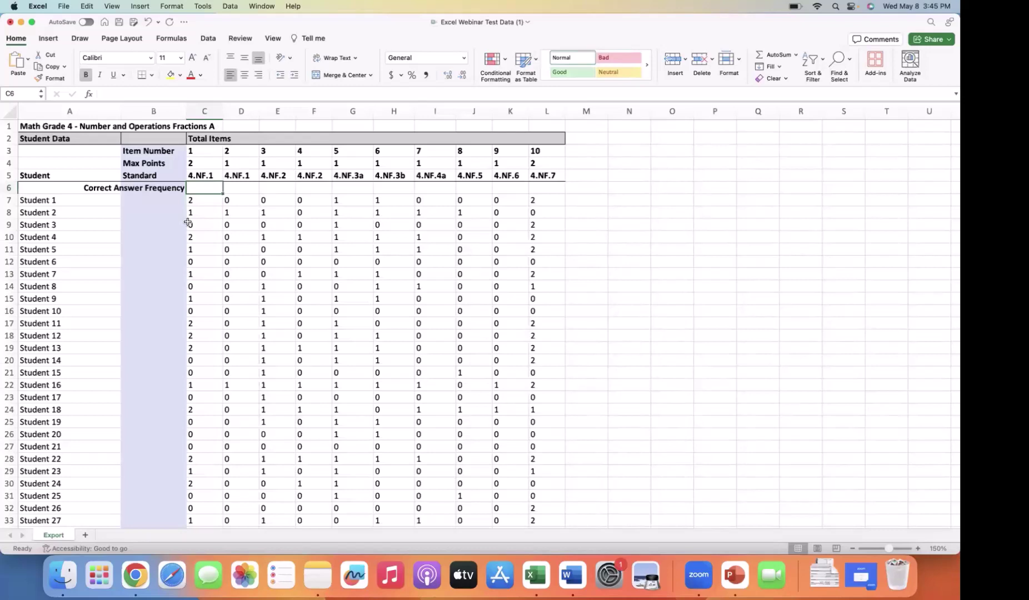
- Turn bold off and back on for the Correct Answer Frequency label in B6
left_click(144, 150)
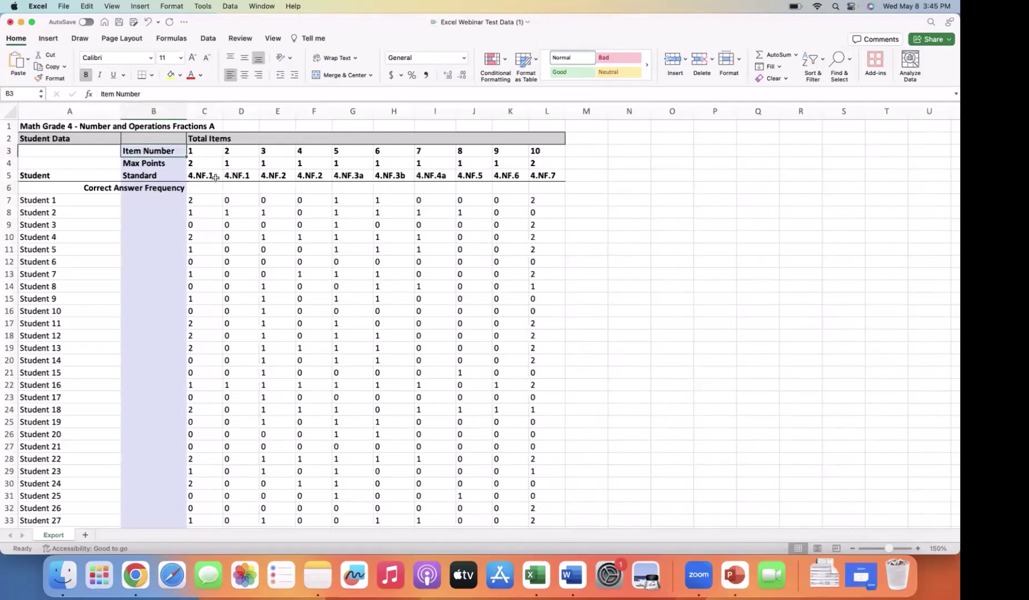
left_click(178, 190)
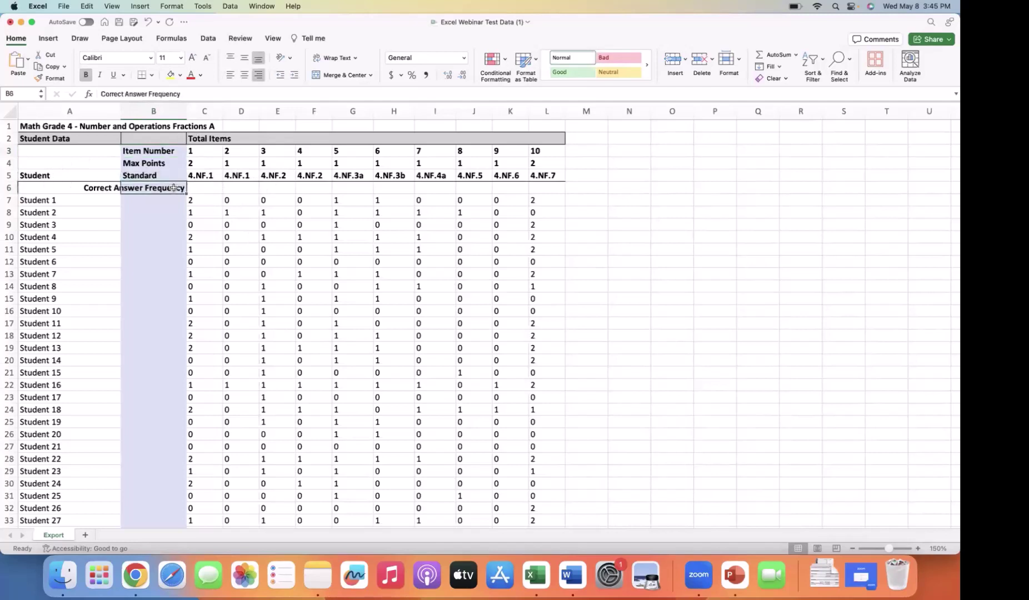
left_click(86, 76)
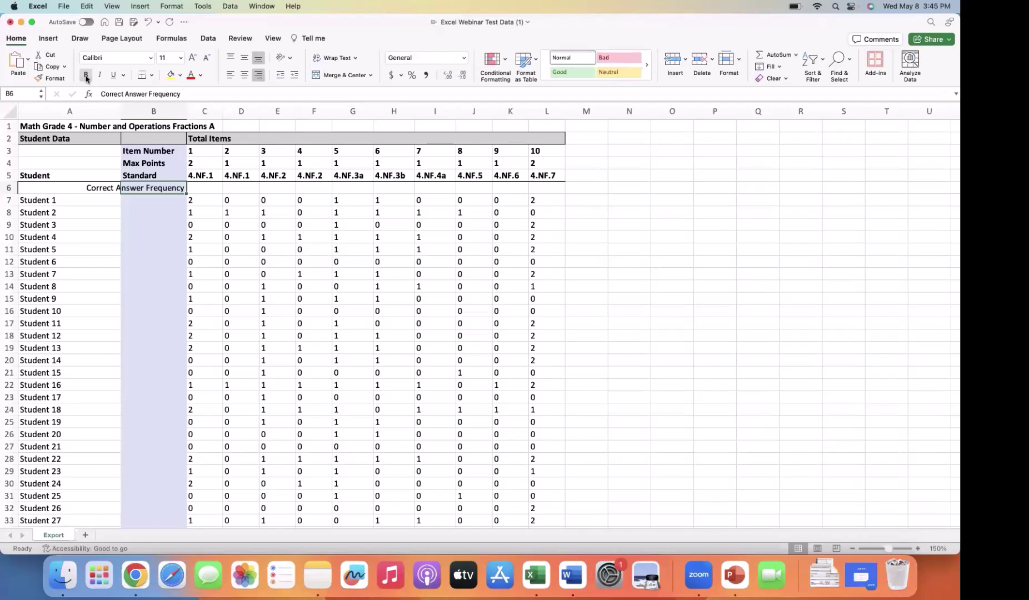
left_click(86, 76)
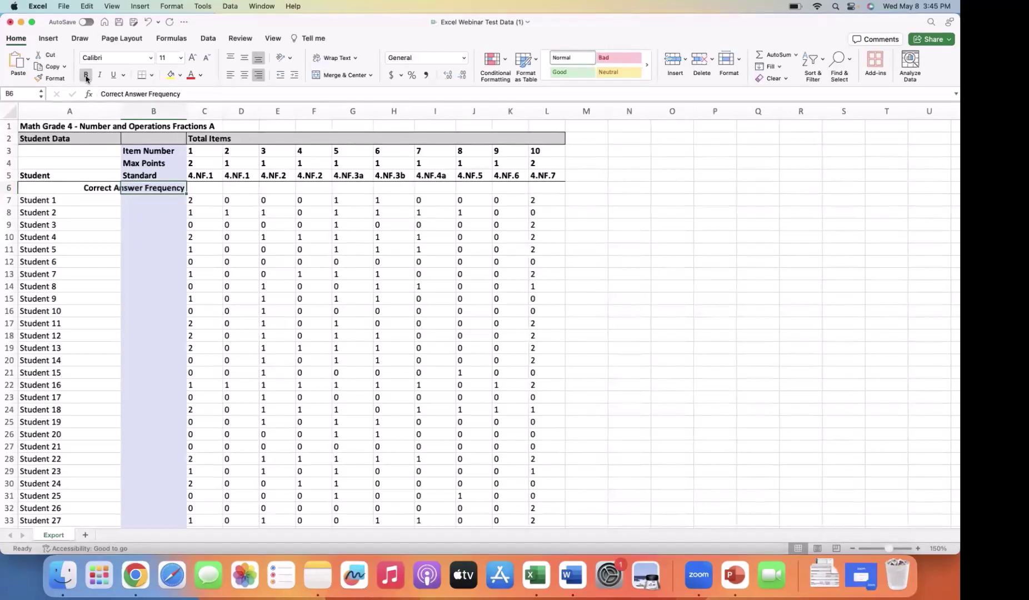
- Toggle bold on the Correct Answer Frequency label and restore its bold formatting
left_click(87, 75)
left_click(87, 75)
left_click(162, 205)
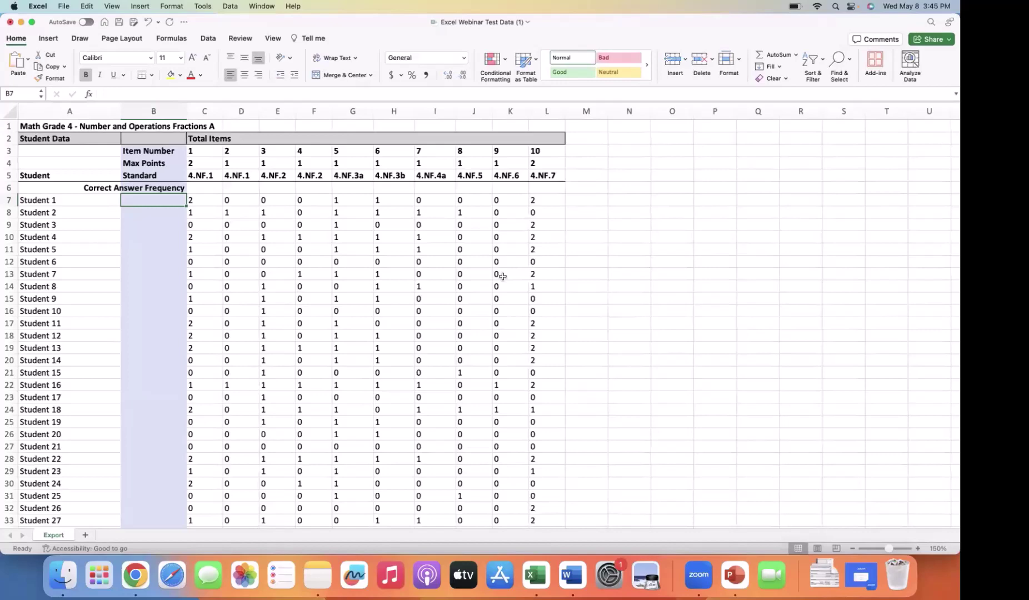
- Preview how the sheet splits across printed pages, and leave without printing
key("super+p")
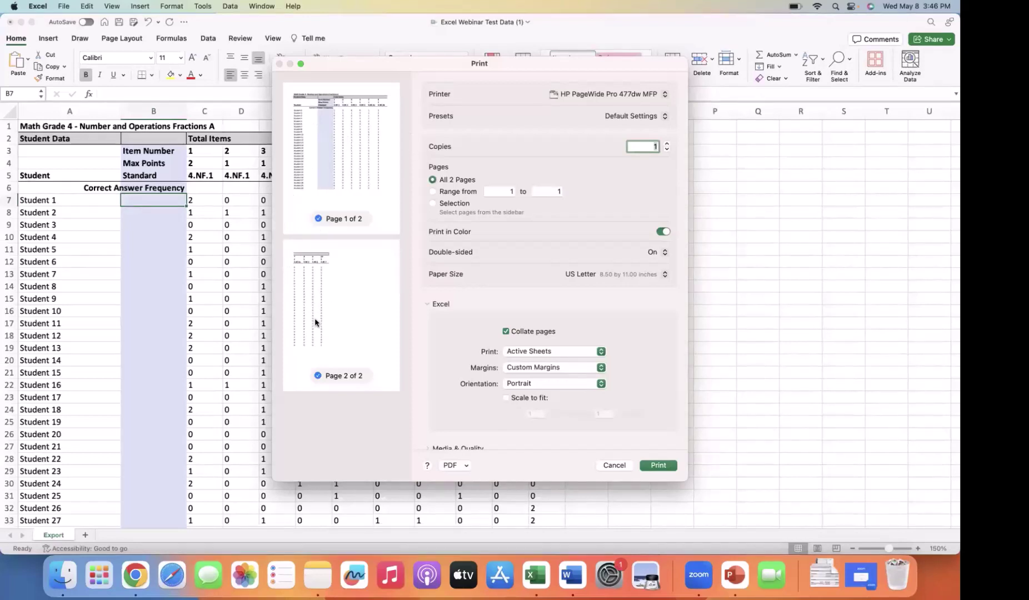
key("Escape")
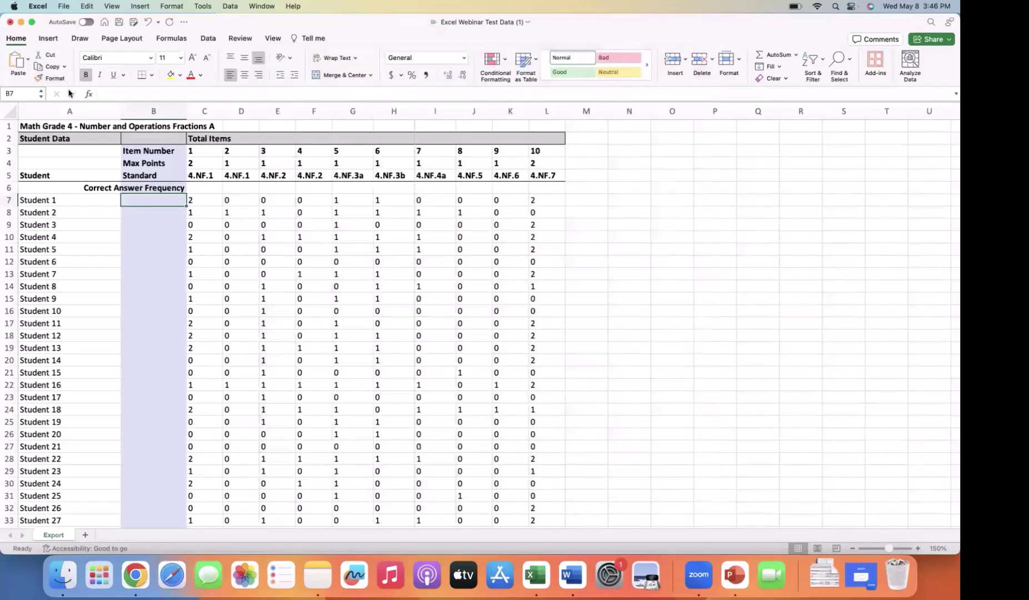
left_click(64, 6)
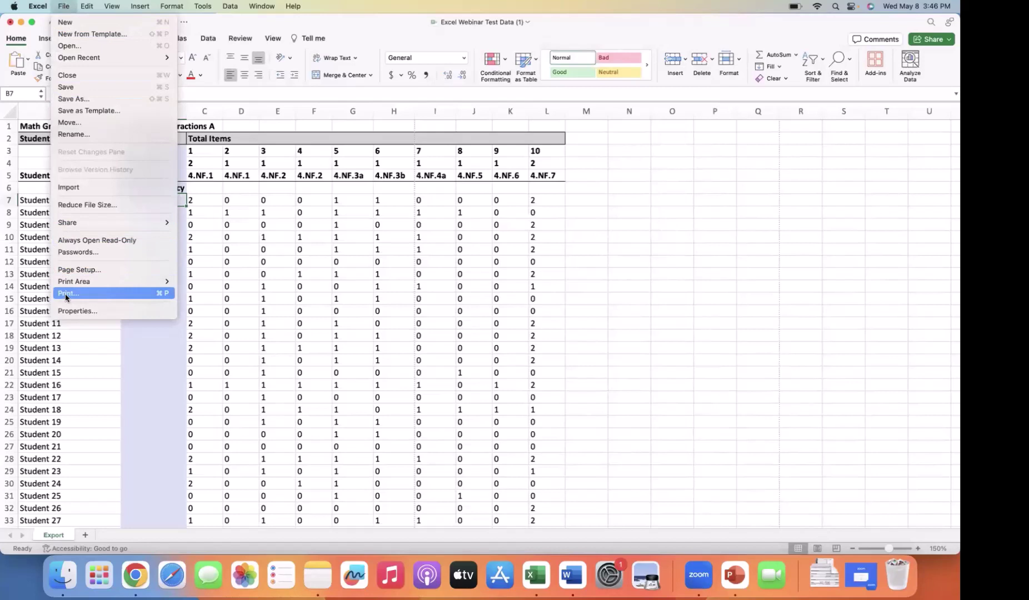
left_click(537, 200)
- Select the standard codes in row 5 from C5 through L5
left_click(191, 178)
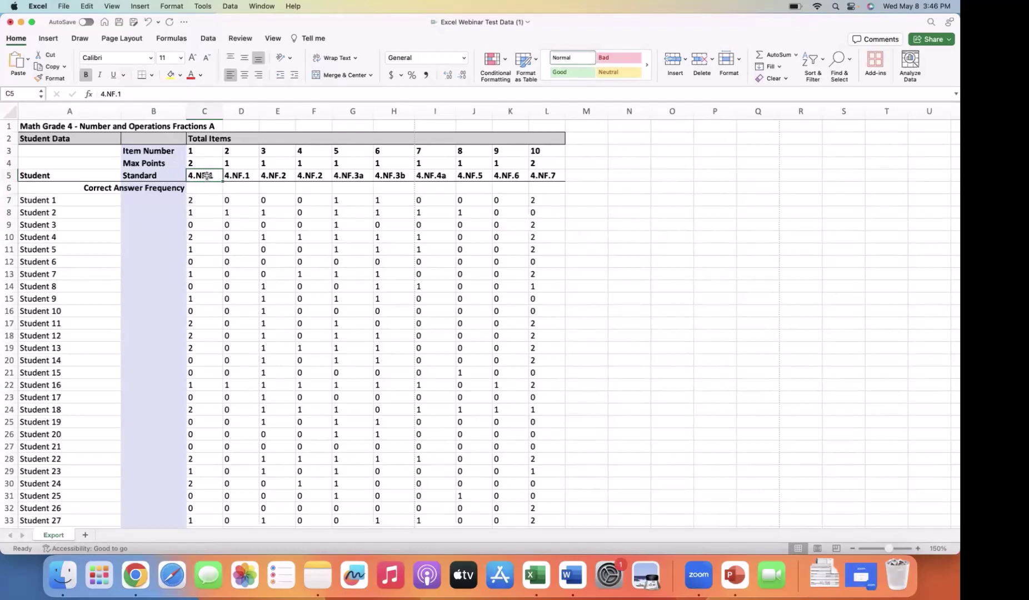
left_click_drag(206, 176, 550, 175)
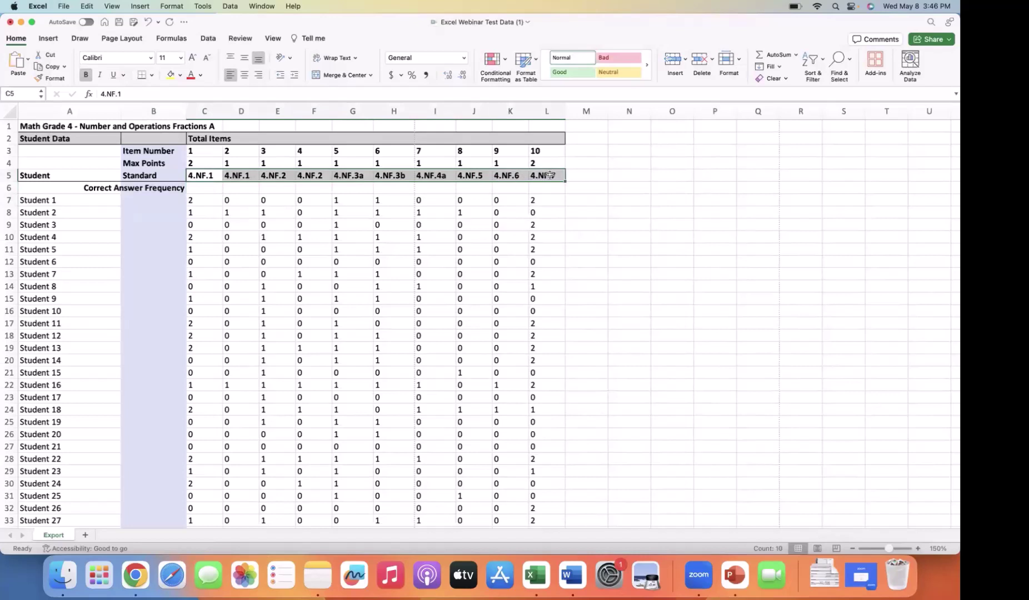
left_click(199, 176)
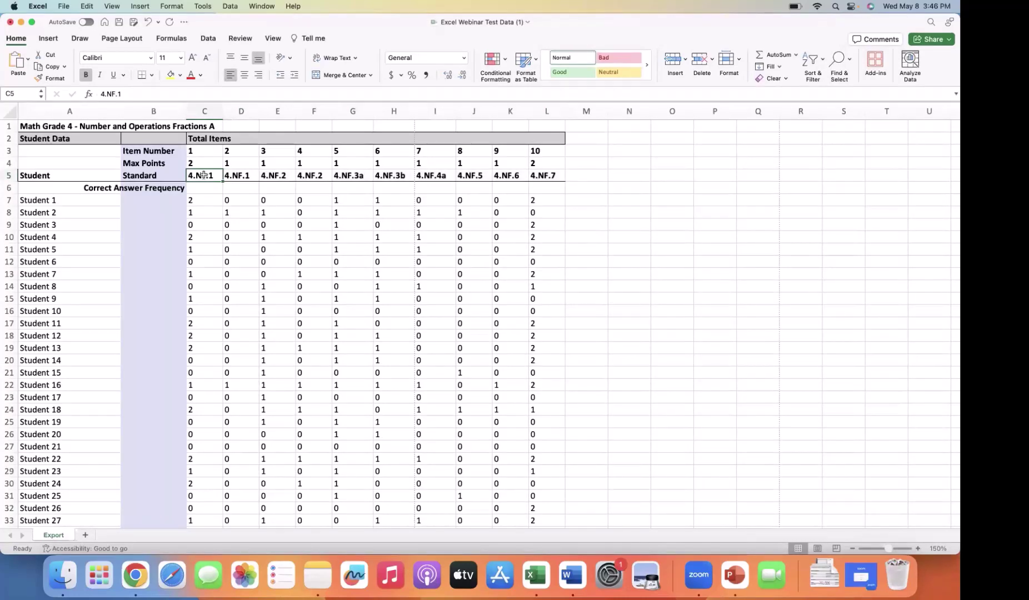
key("shift+Right")
key("shift+Right")
key("shift+Right")
key("shift+Right")
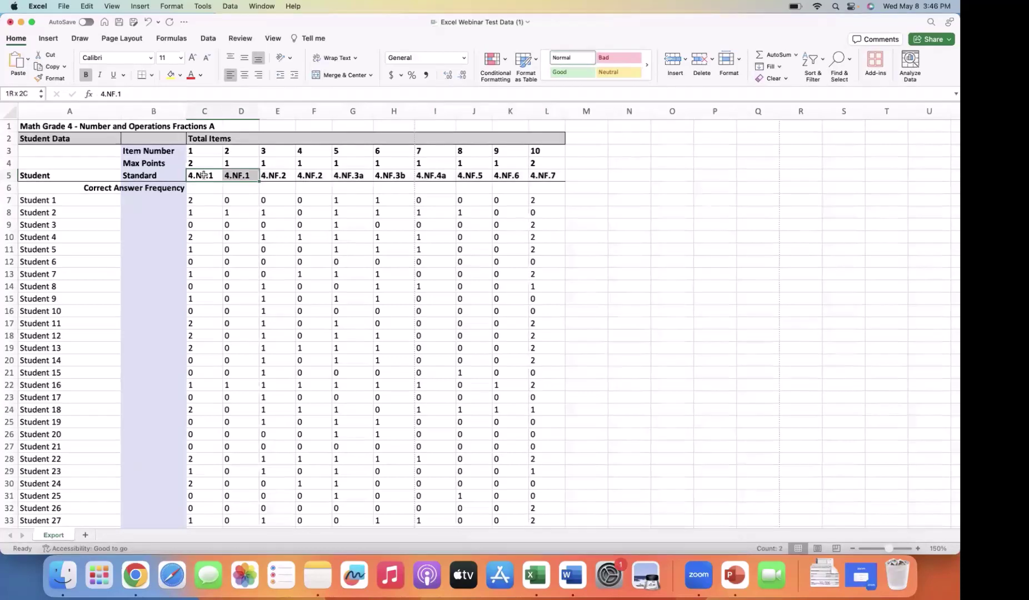
key("shift+Right")
key("shift+Right")
key("shift+Right")
key("shift+Right")
key("shift+Right")
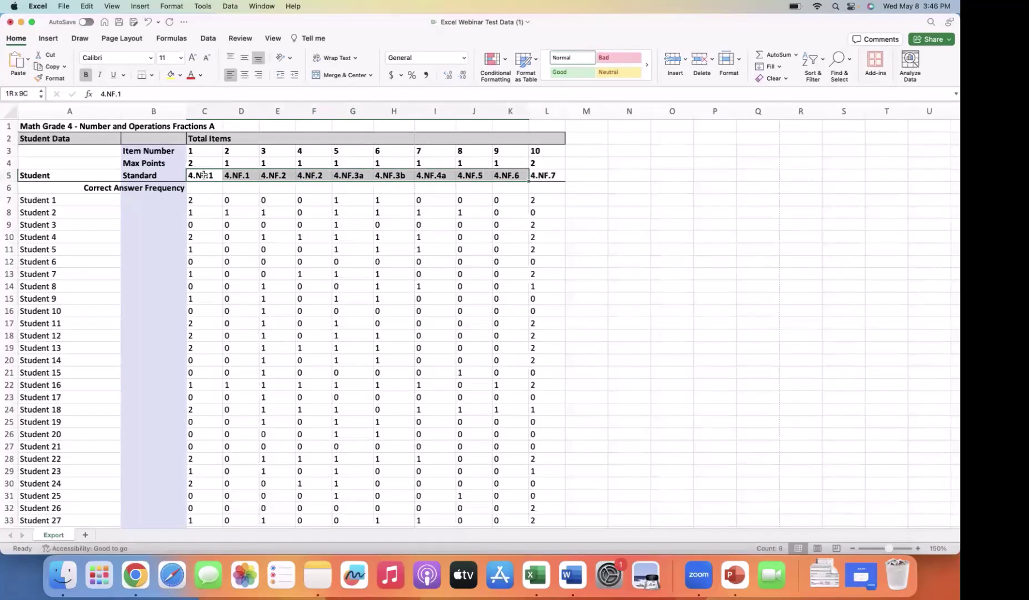
- Extend the selection down over the first student rows and past column L, and shrink it back to C5:L5
key("shift+Down")
key("shift+Down")
key("shift+Down")
key("shift+Down")
key("shift+Down")
key("shift+Down")
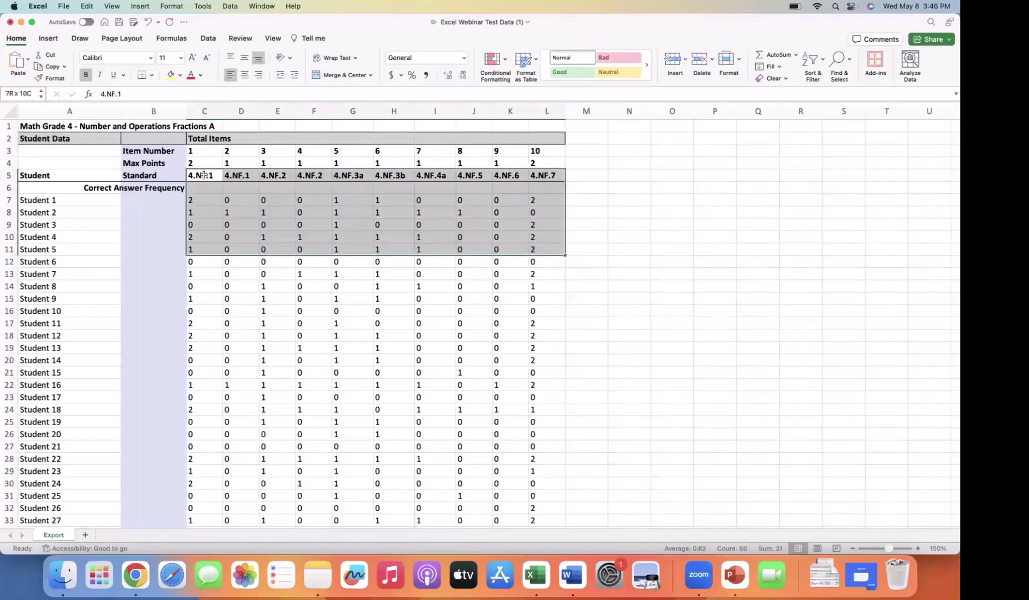
key("shift+Up")
key("shift+Up")
key("shift+Up")
key("shift+Up")
key("shift+Up")
key("shift+Up")
key("shift+Right")
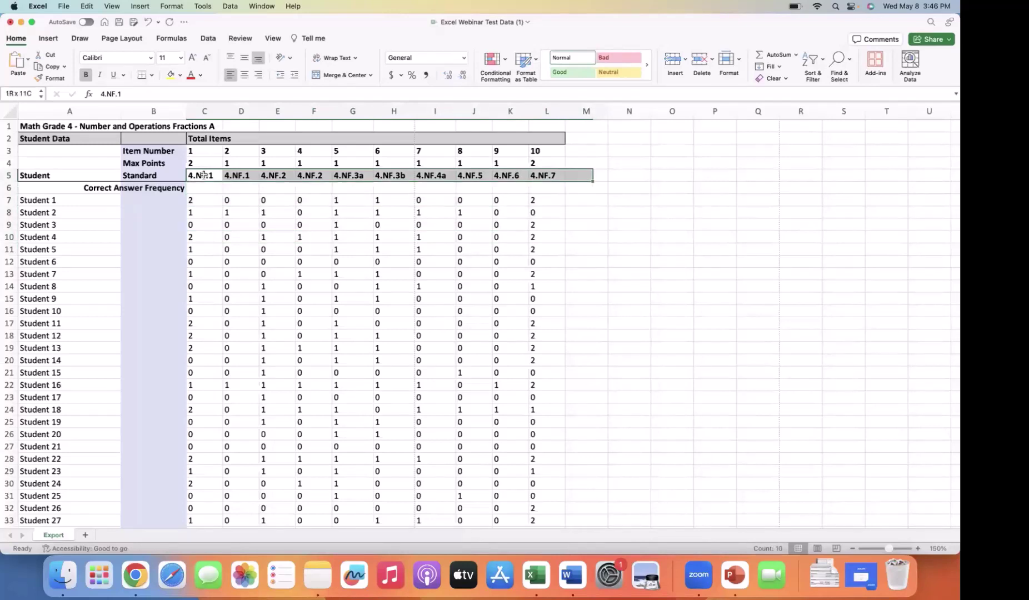
key("shift+Right")
key("shift+Left")
key("shift+Left")
key("shift+Left")
key("shift+Right")
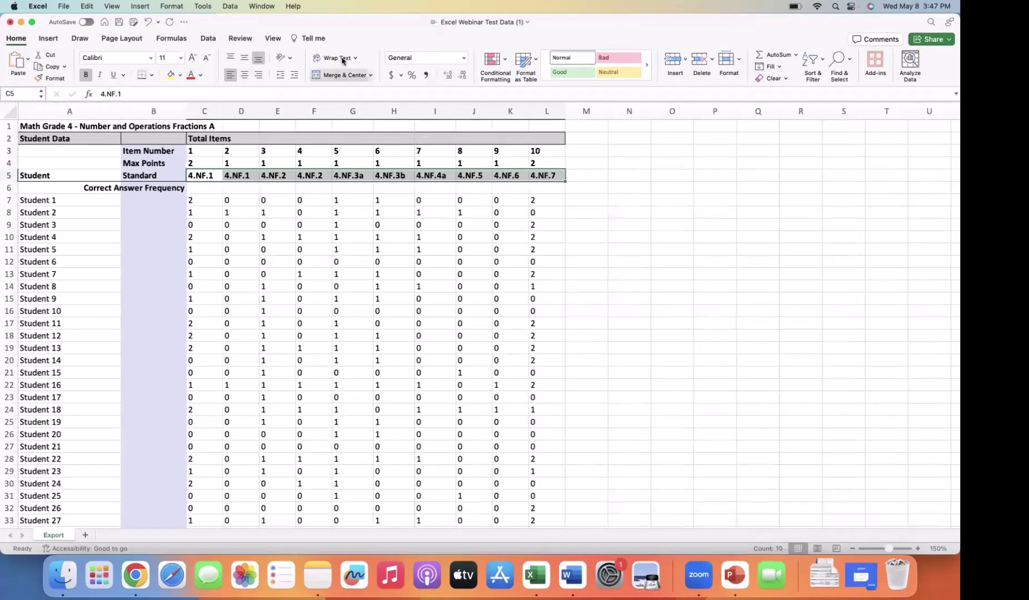
- Rotate the text of the standard codes in C5:L5 up so they read vertically
left_click(289, 57)
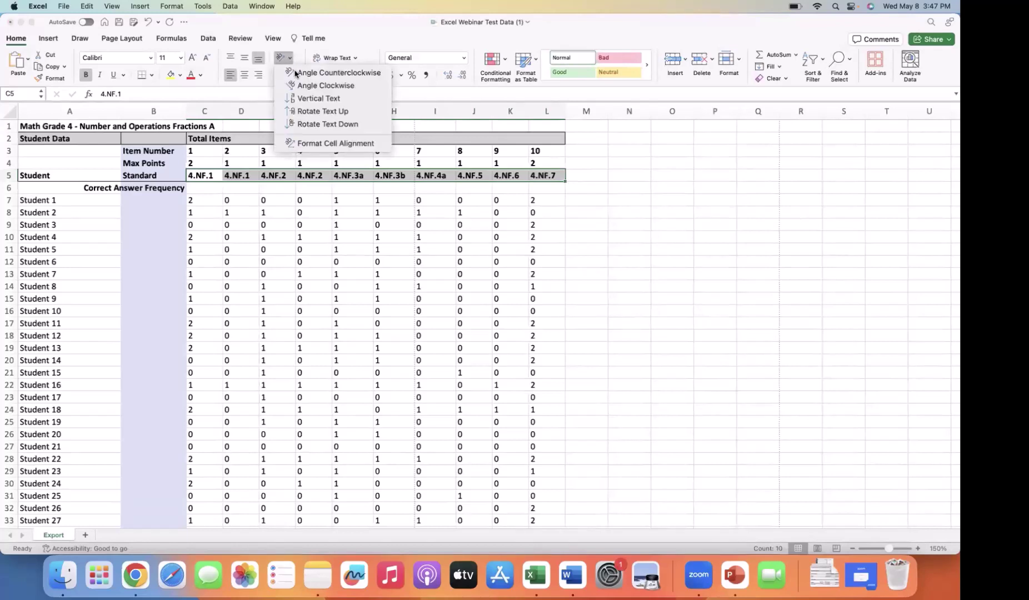
left_click(309, 113)
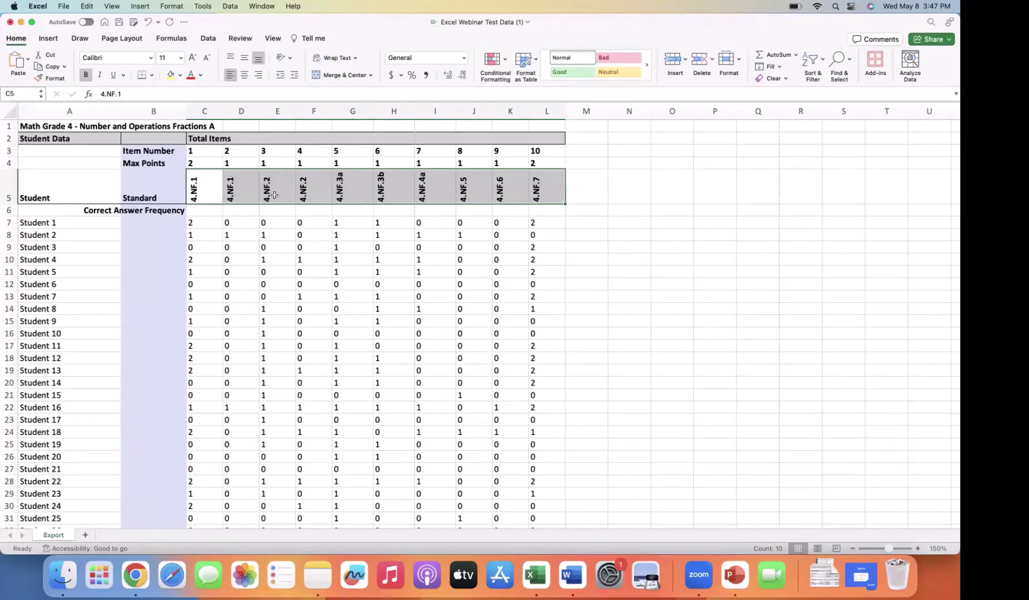
left_click(592, 190)
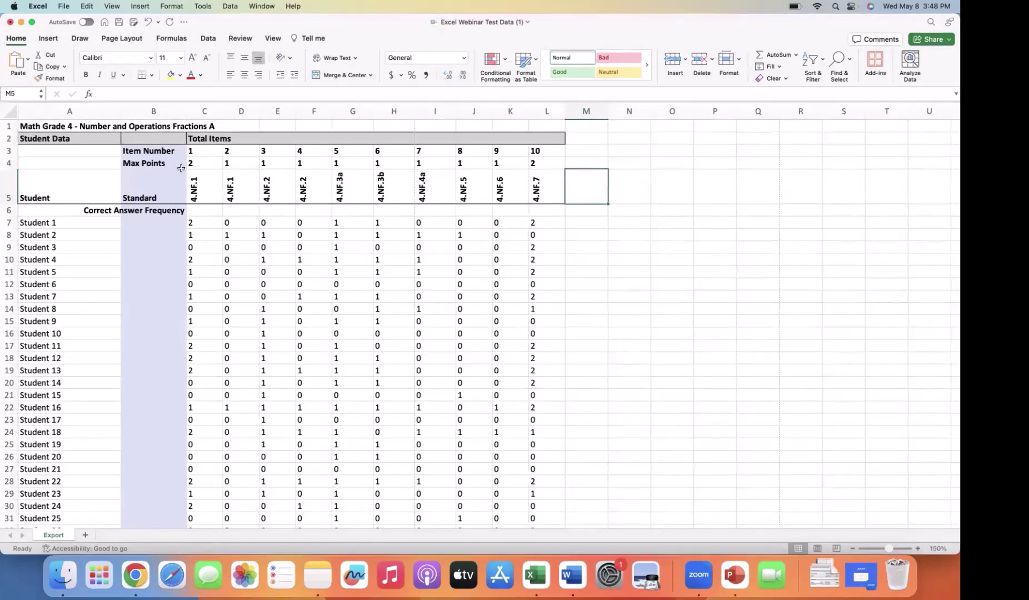
- Total the Max Points row into cell M4 with AutoSum over C4:L4
left_click(202, 166)
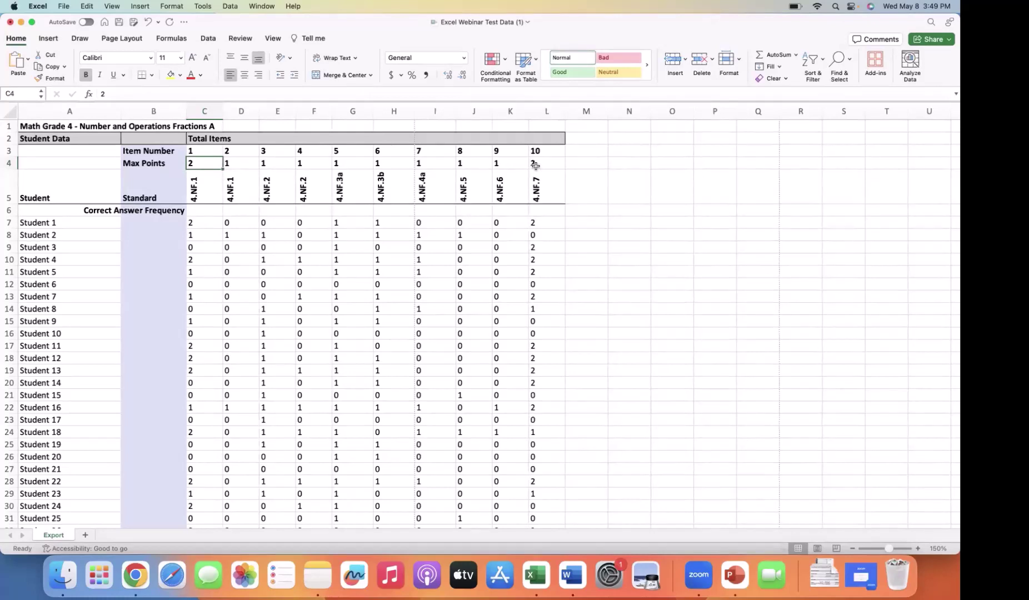
left_click(580, 164)
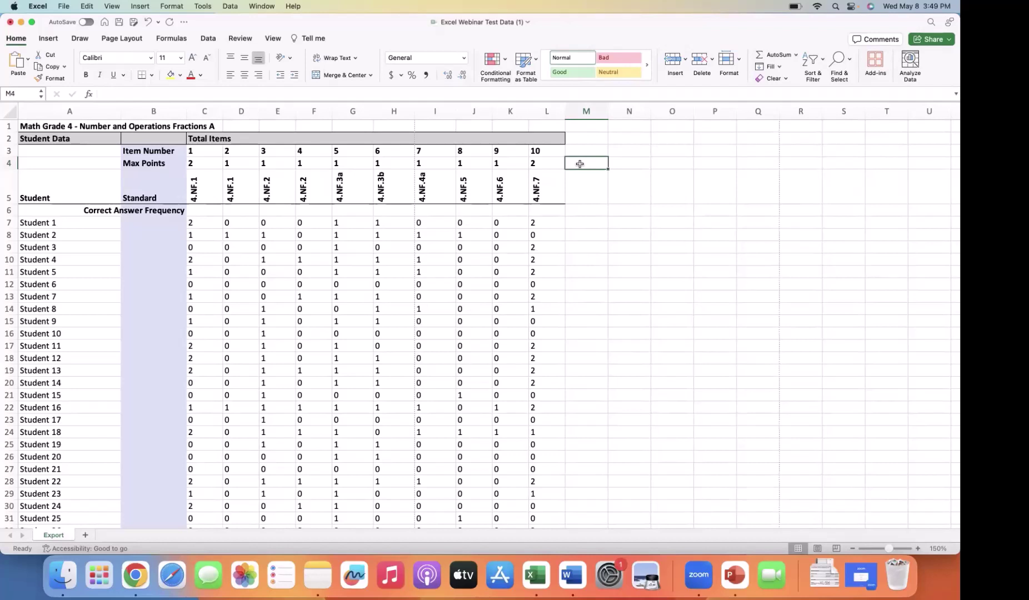
left_click(170, 39)
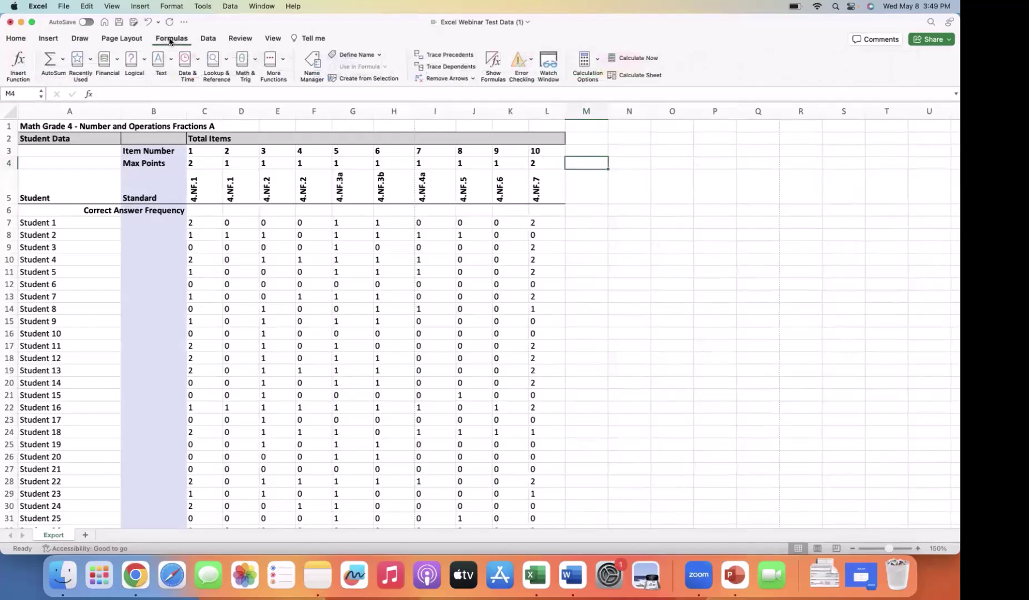
left_click(52, 61)
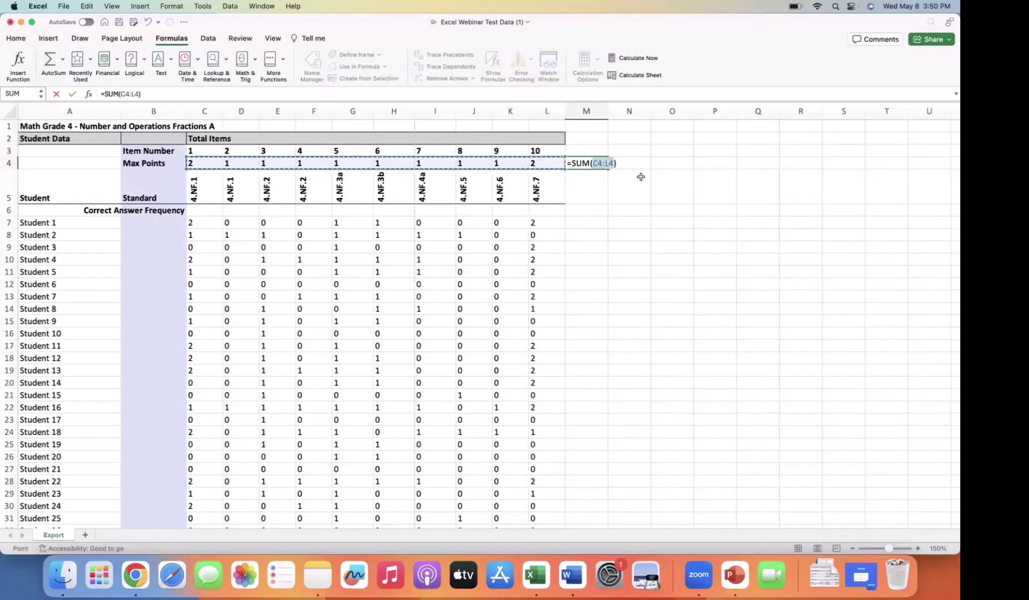
key("Return")
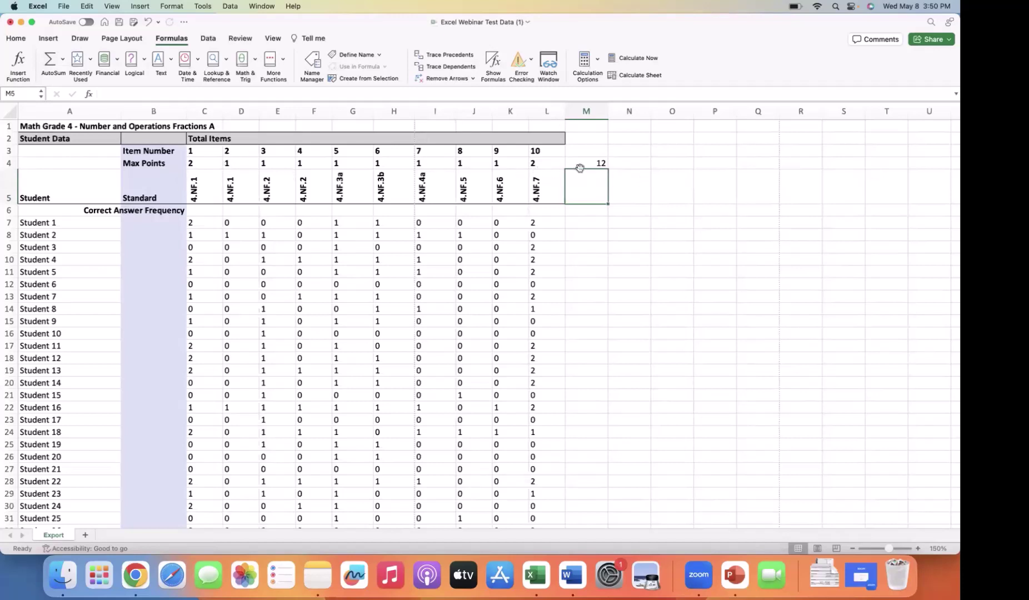
- Clear the formula in M4 and re-enter it manually as a SUM of the Max Points in C4:L4
left_click(586, 165)
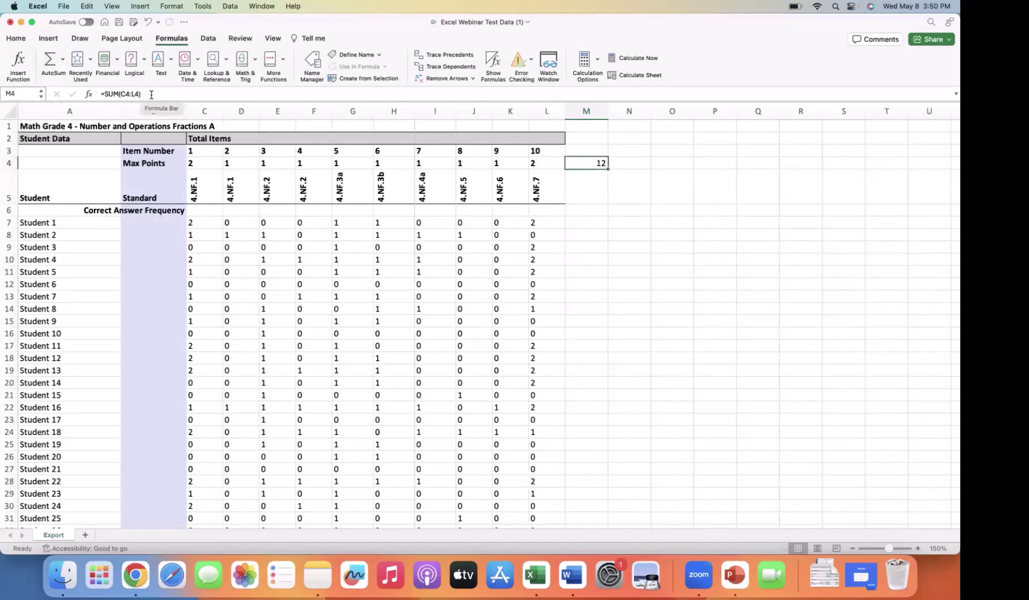
left_click_drag(140, 94, 87, 95)
key("BackSpace")
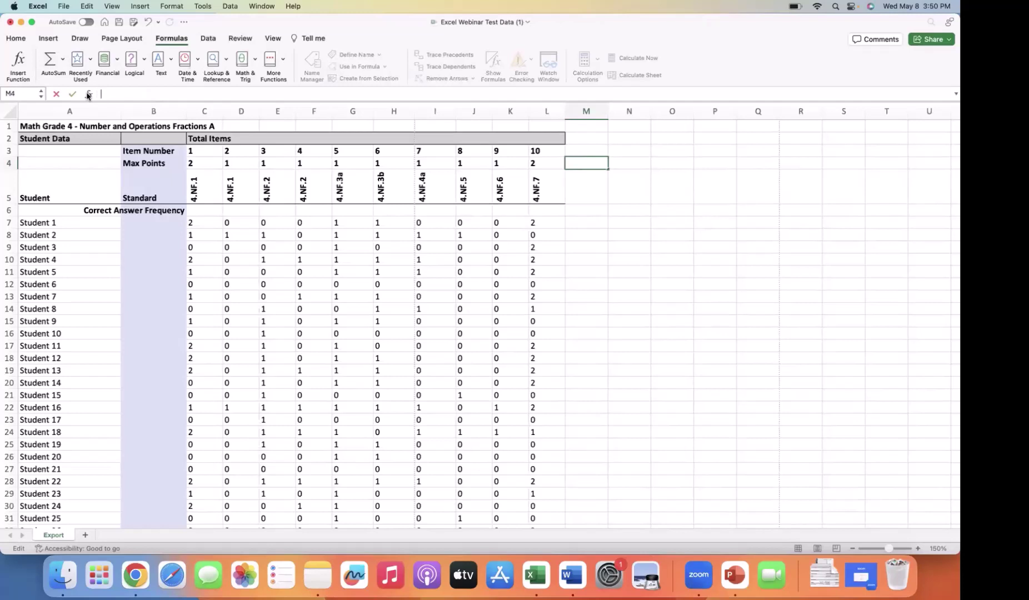
type("=sum")
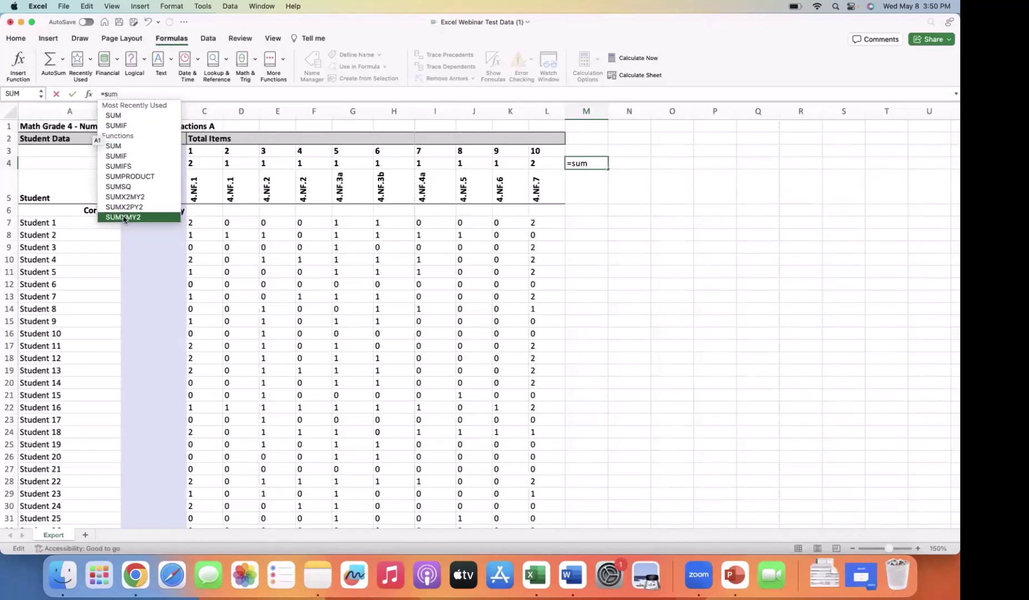
double_click(114, 116)
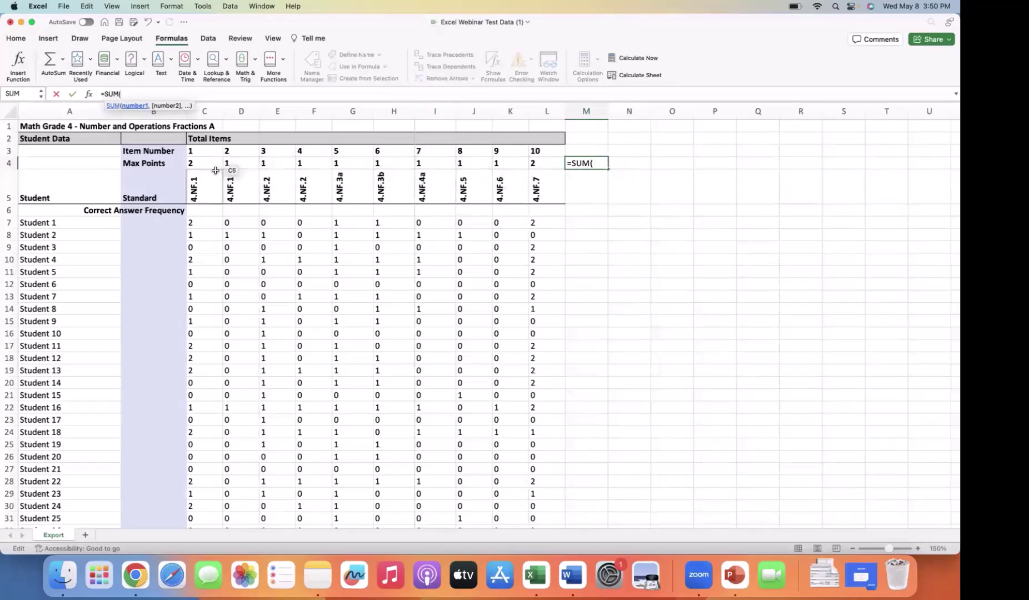
left_click_drag(201, 163, 540, 163)
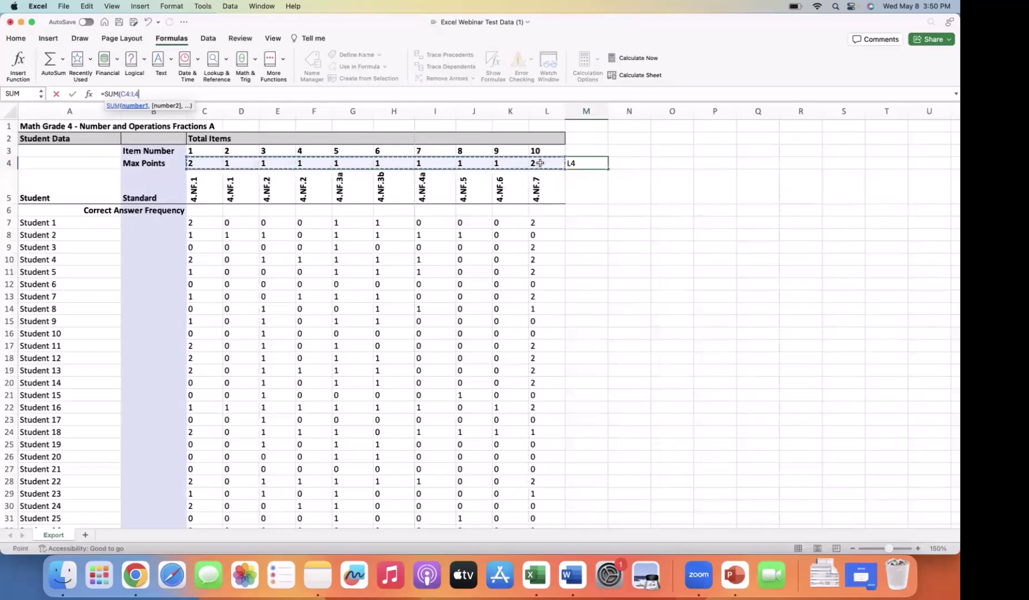
key("Return")
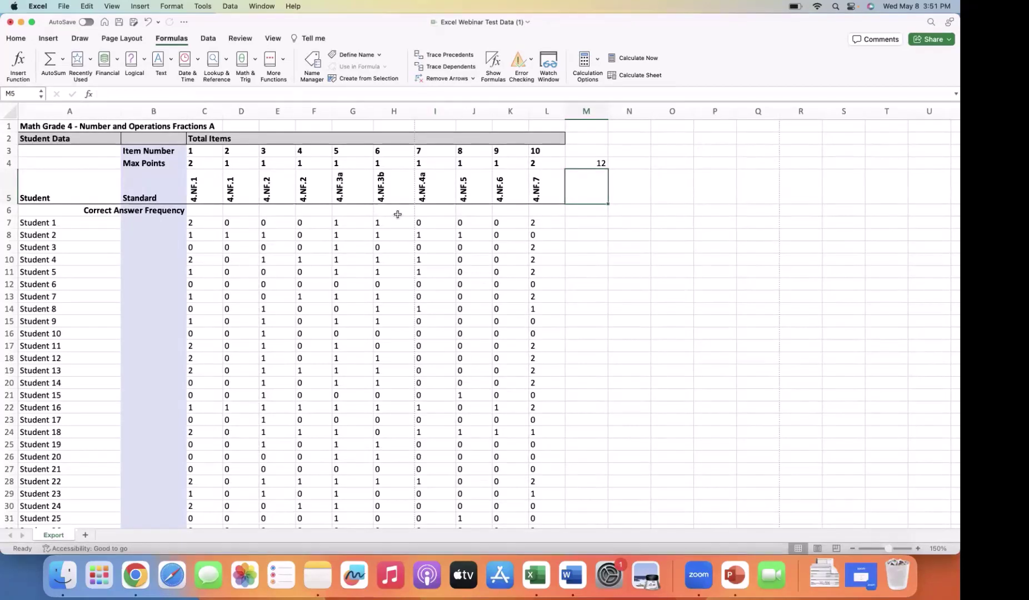
- Examine the SUM formula in M4 and the first and last Max Points cells of its range
left_click(589, 163)
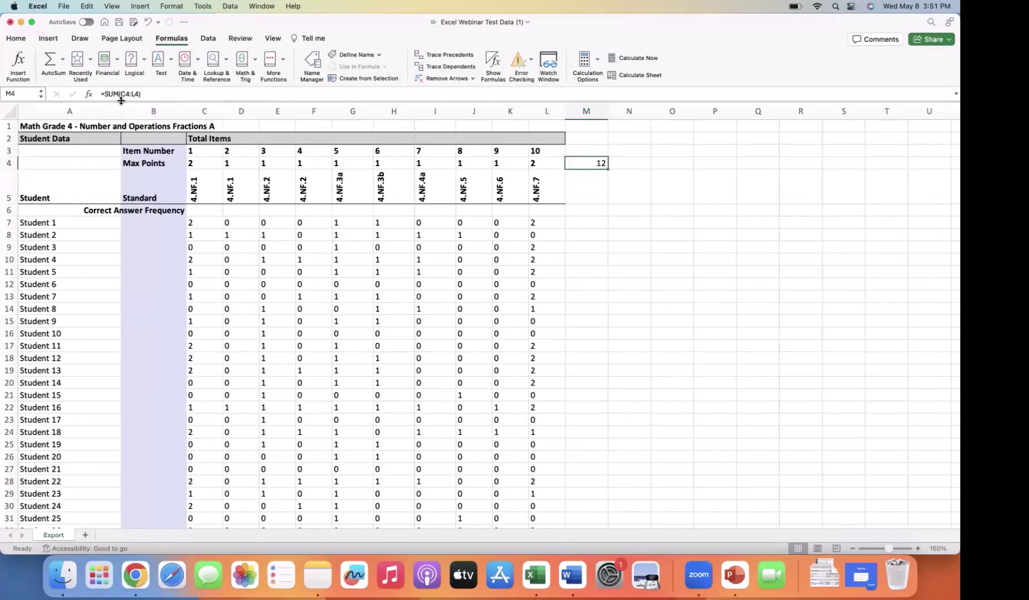
left_click(196, 162)
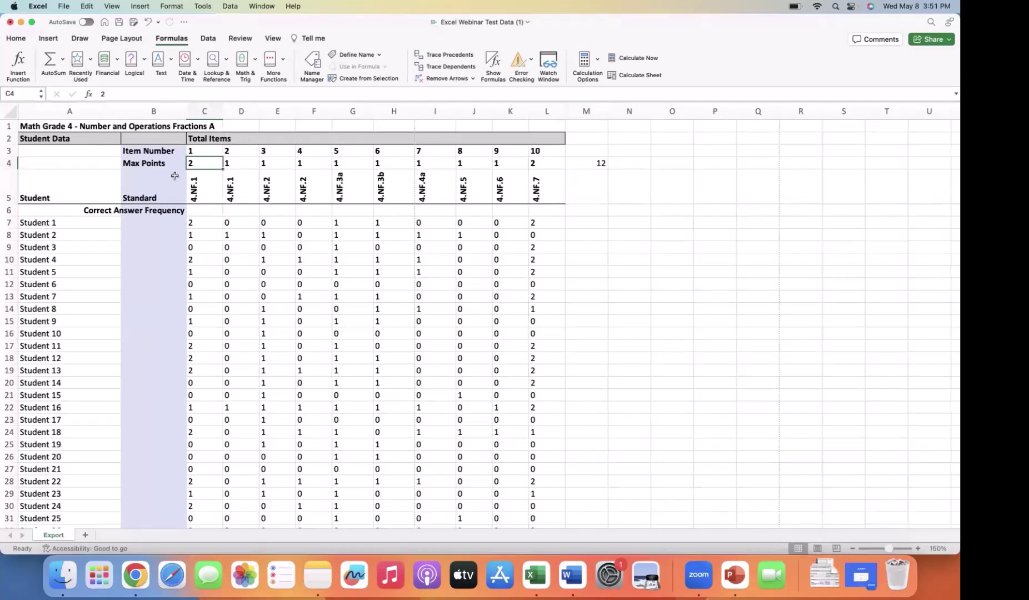
left_click(538, 164)
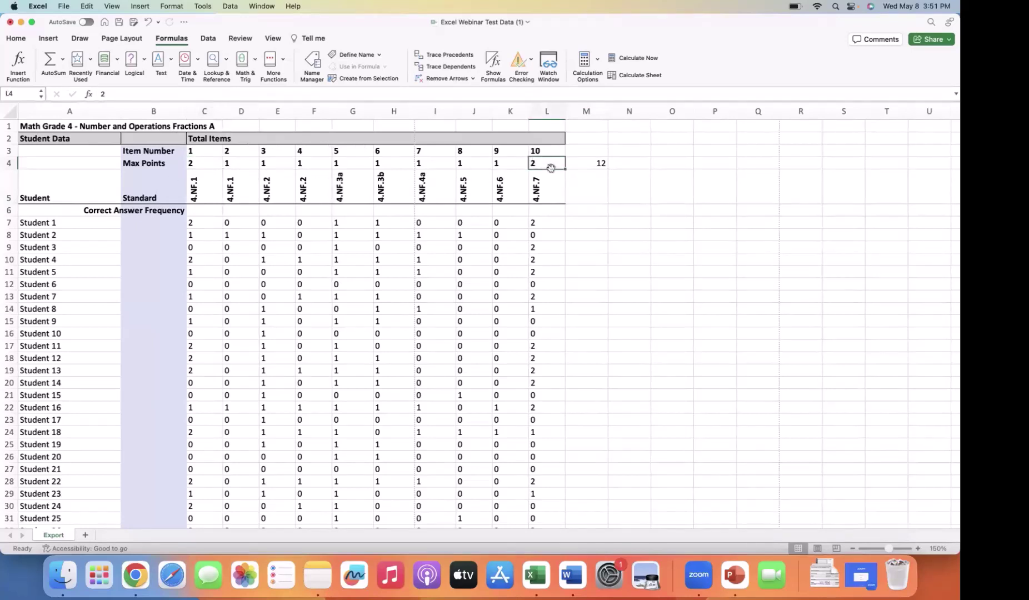
left_click(586, 166)
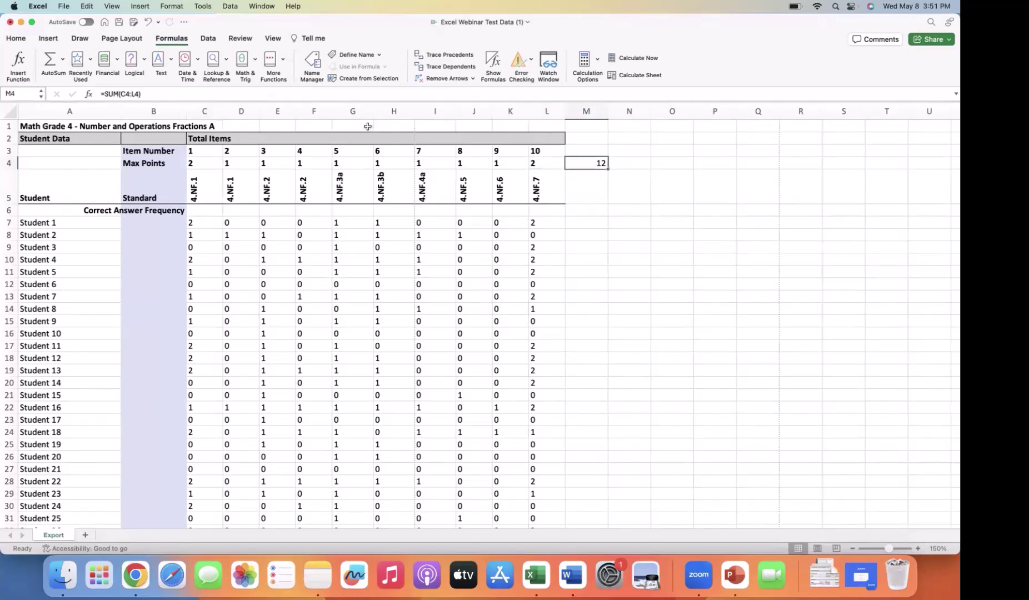
left_click(137, 95)
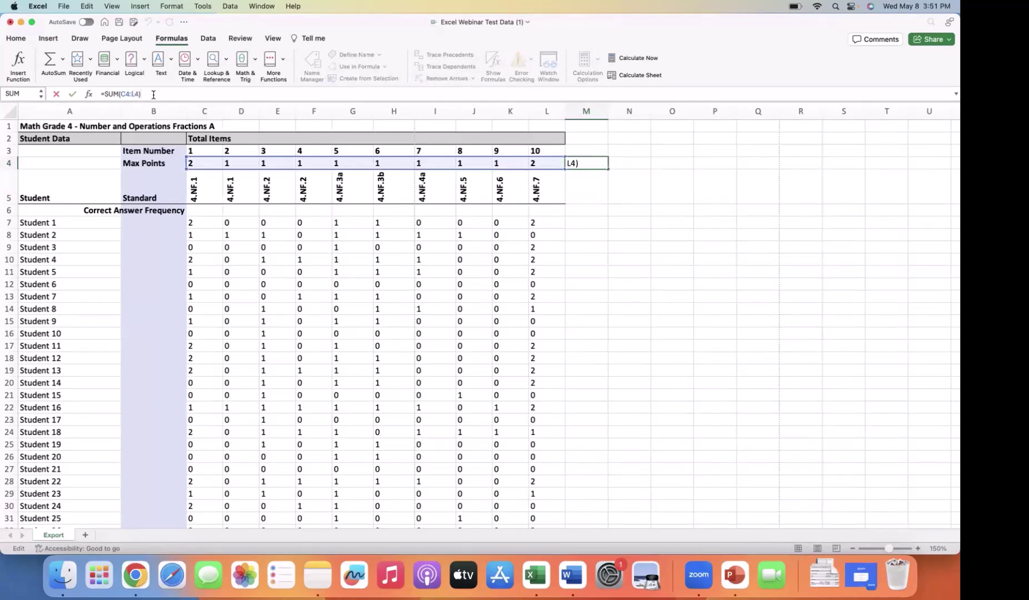
left_click(580, 185)
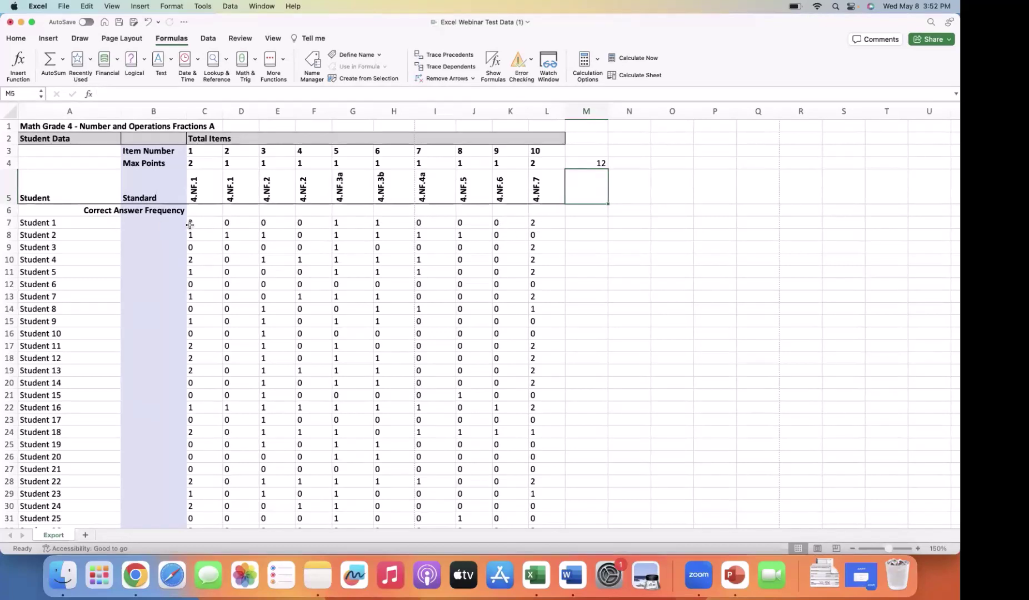
- Total Student 1's item scores in cell B7 with a SUM formula over C7:L7
left_click(156, 224)
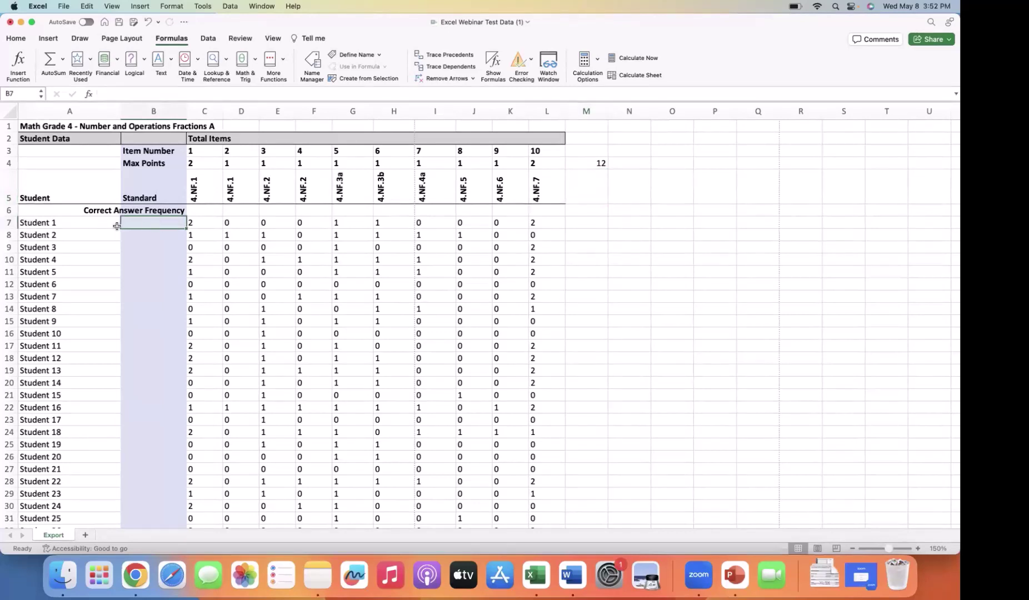
type("=sum")
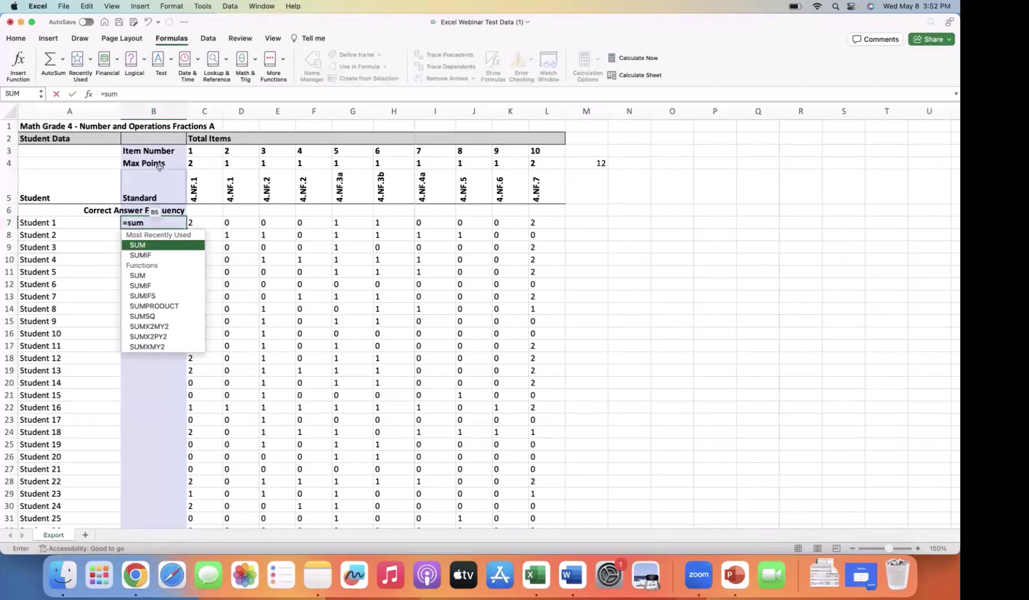
type("(")
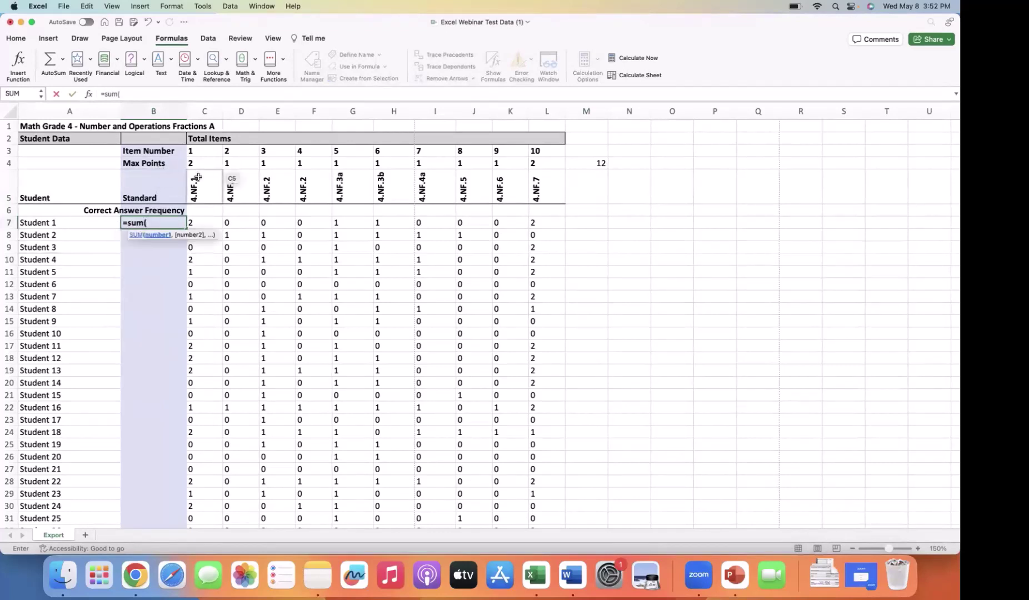
left_click_drag(195, 222, 538, 221)
key("Return")
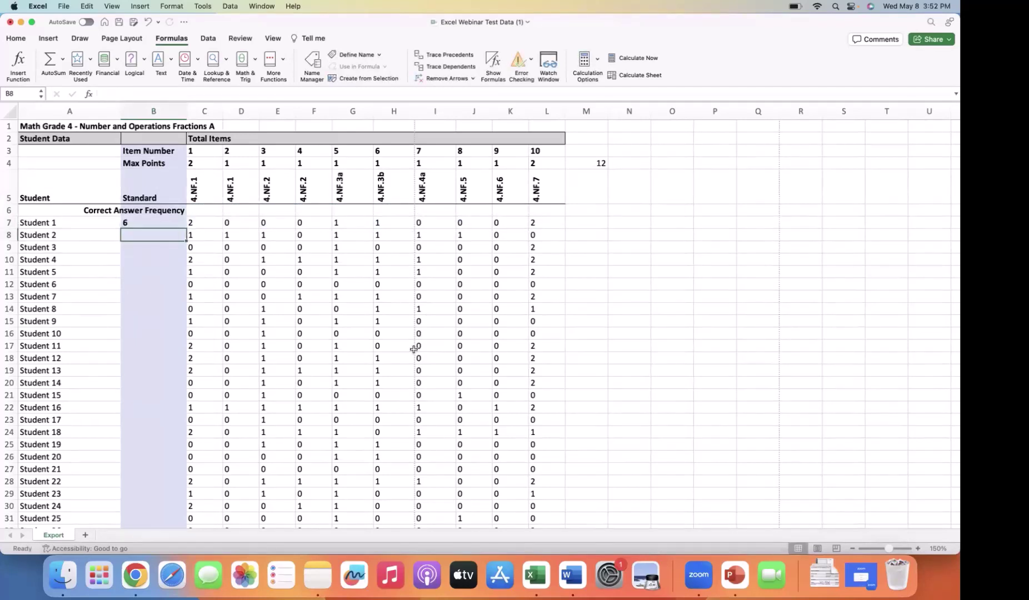
- Fill the SUM formula from B7 down column B through Student 30 in B36
scroll(413, 349, "down", 3)
scroll(411, 347, "up", 3)
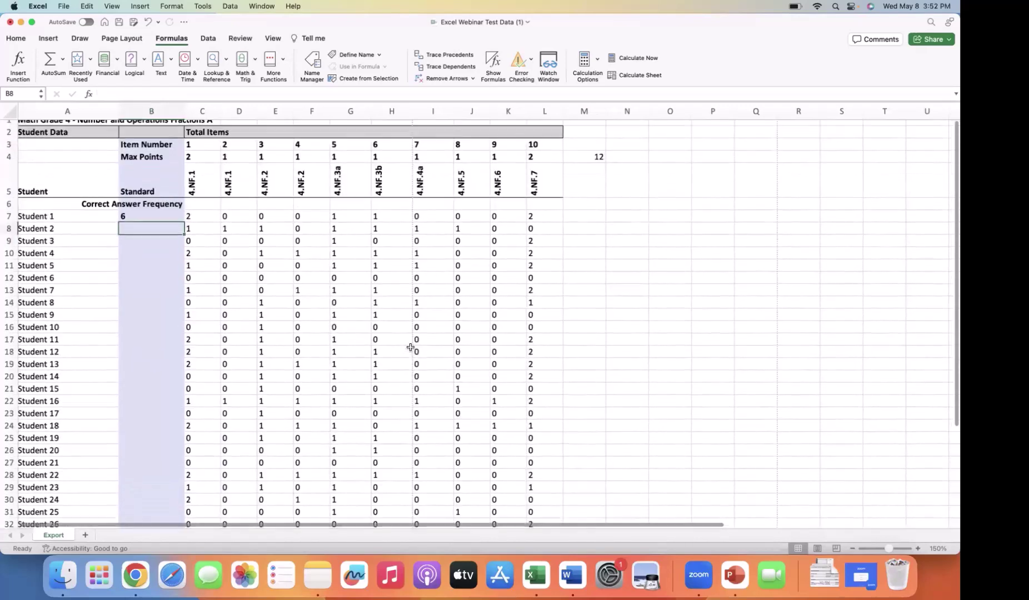
scroll(411, 347, "down", 1)
left_click(141, 207)
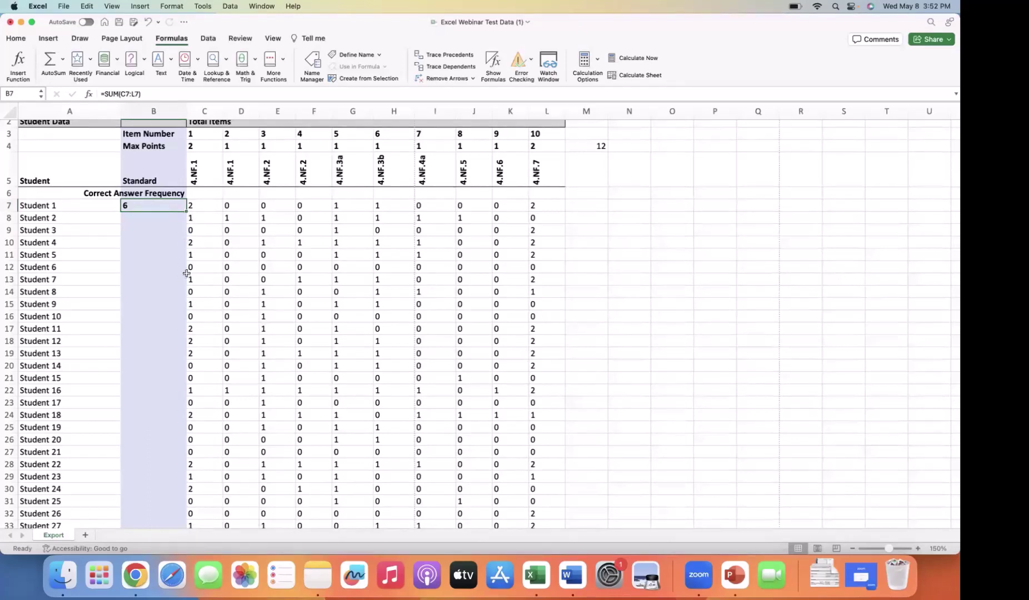
left_click(918, 549)
left_click(918, 549)
left_click(918, 549)
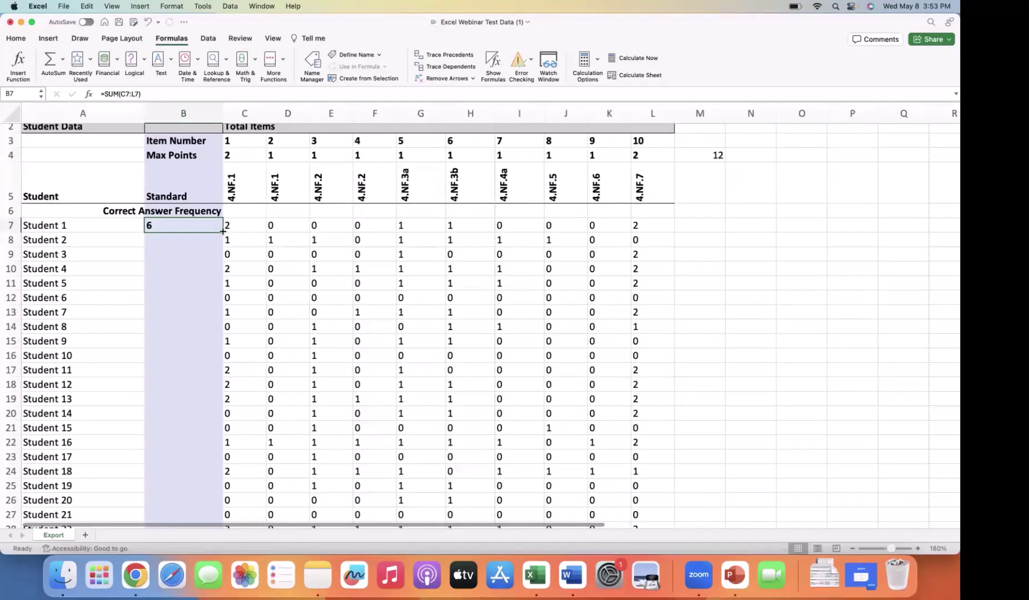
left_click_drag(222, 231, 203, 467)
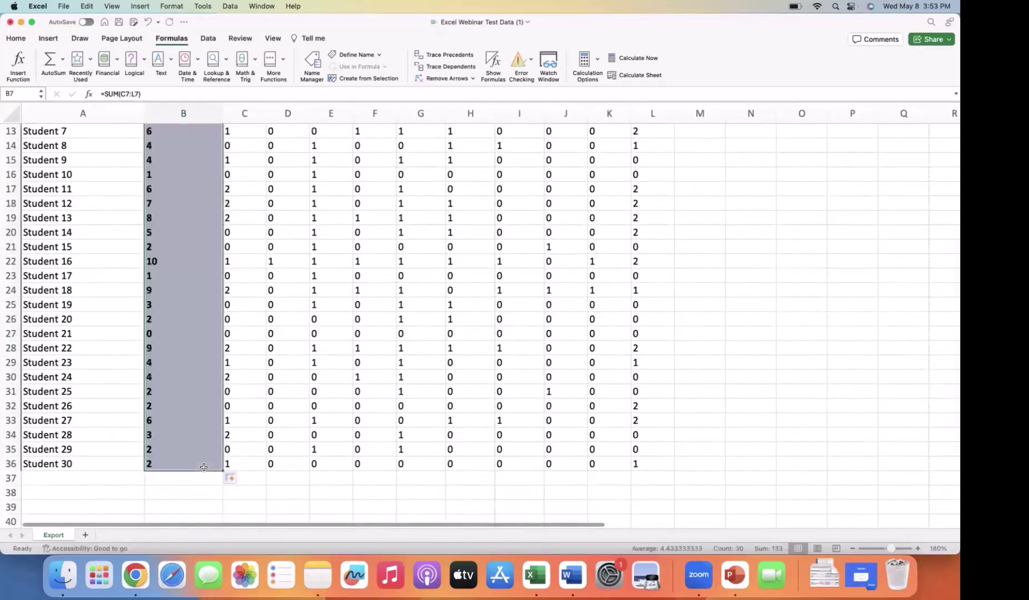
left_click(389, 378)
scroll(389, 380, "up", 1)
scroll(389, 380, "up", 5)
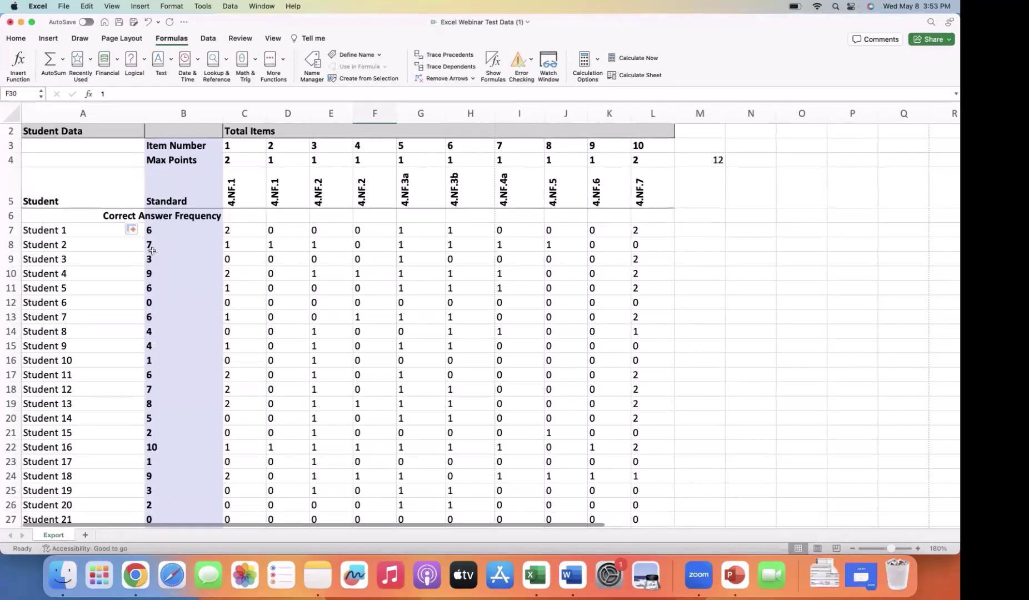
- Extend Student 1's SUM formula in B7 to divide by 12, making it =SUM(C7:L7)/12
left_click(157, 231)
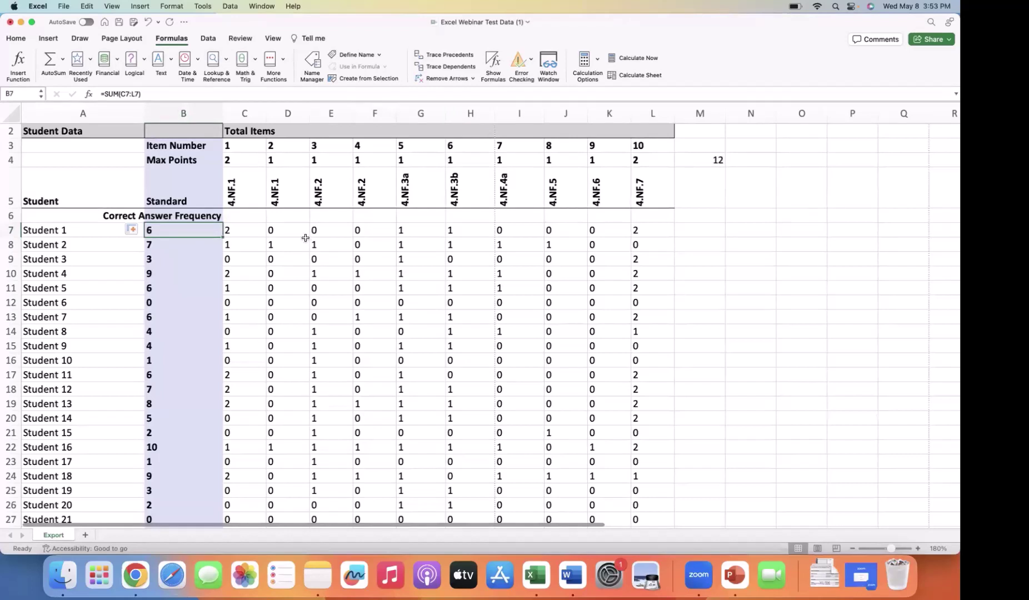
left_click(141, 94)
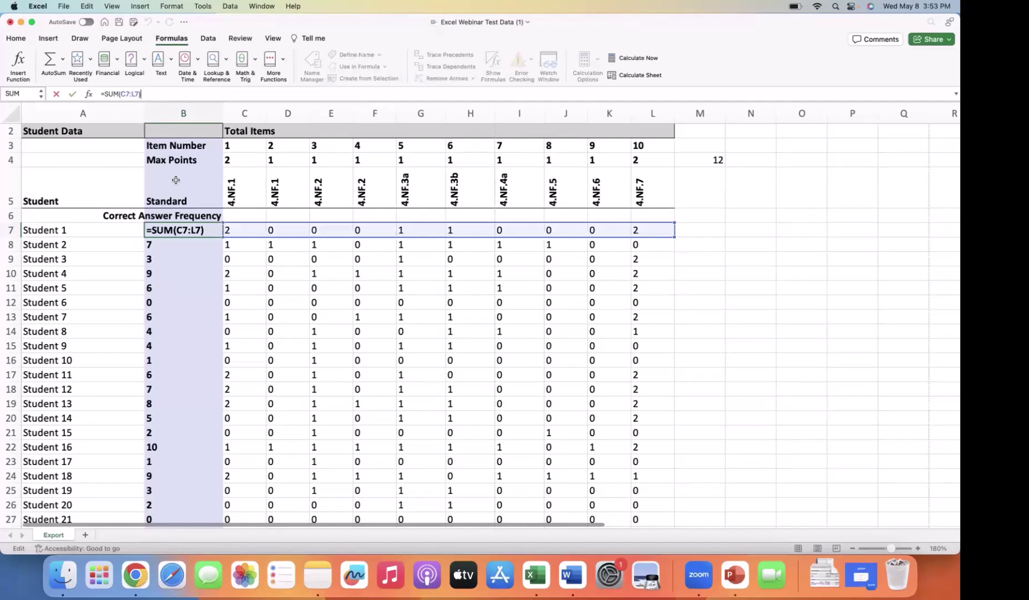
type("/12")
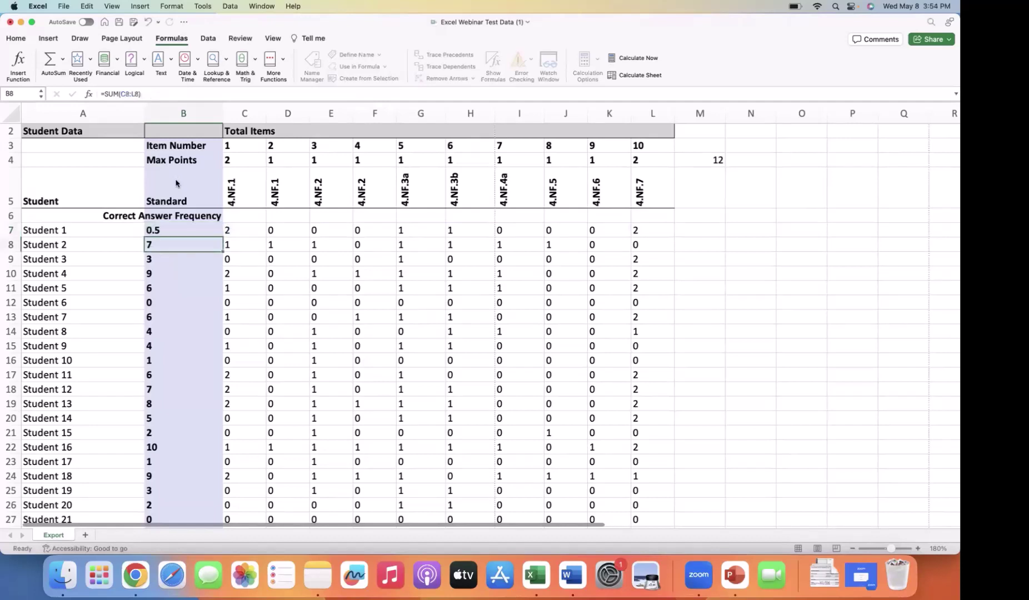
key("Return")
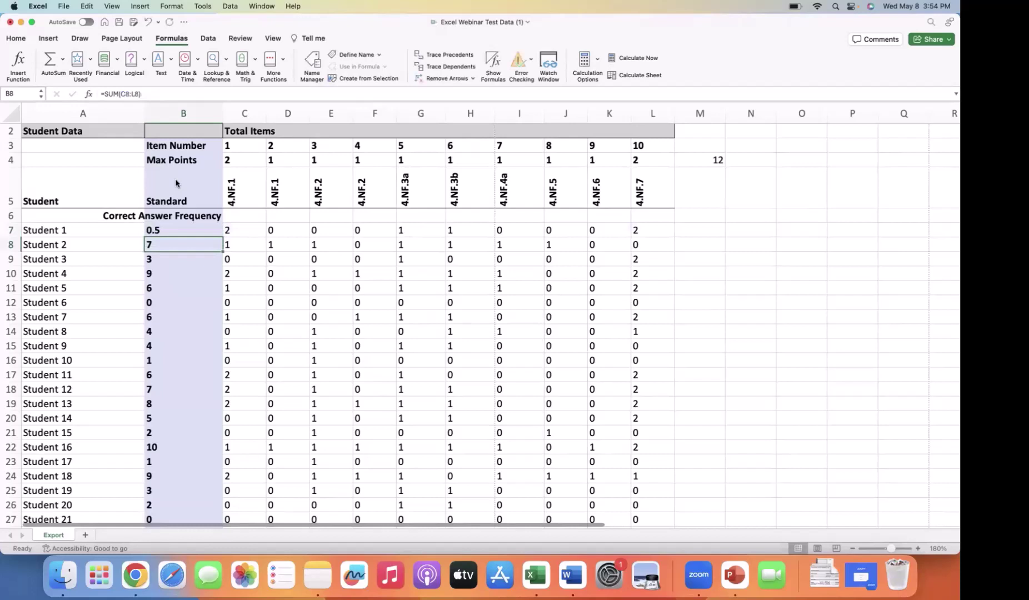
- Format Student 1's score in B7 as a percentage
left_click(167, 230)
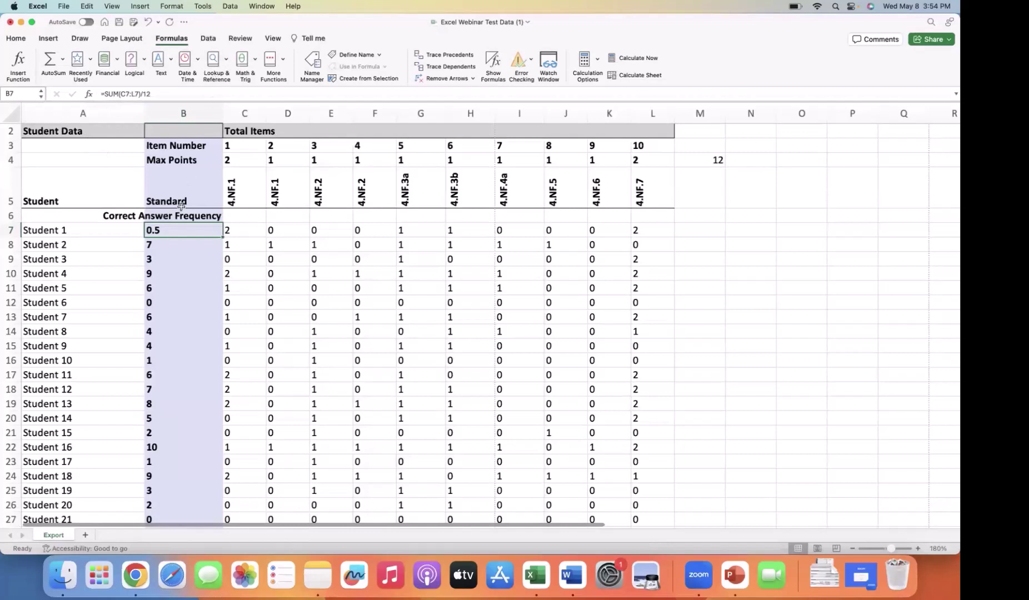
left_click(15, 38)
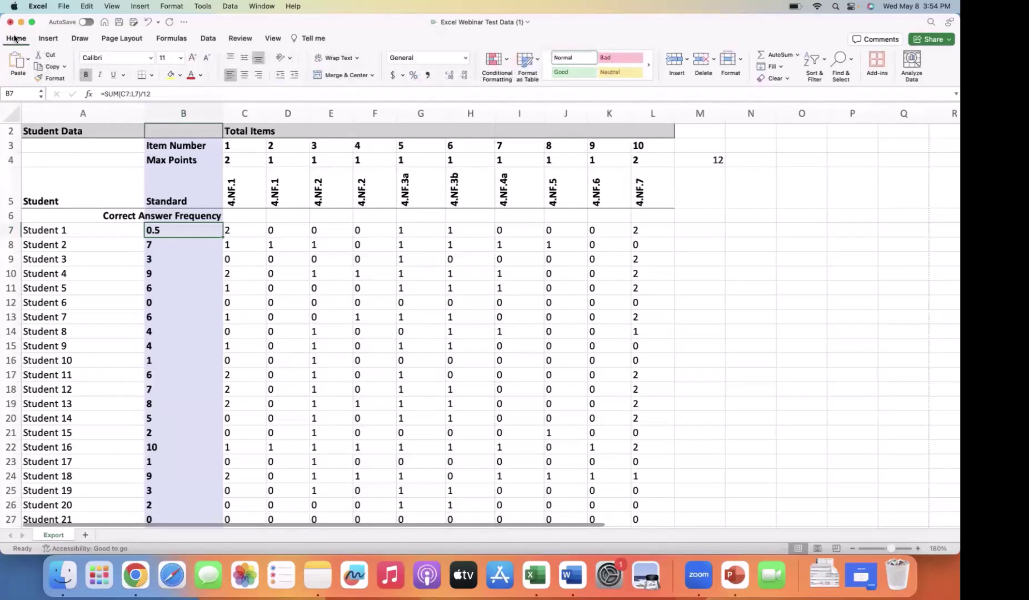
left_click(414, 75)
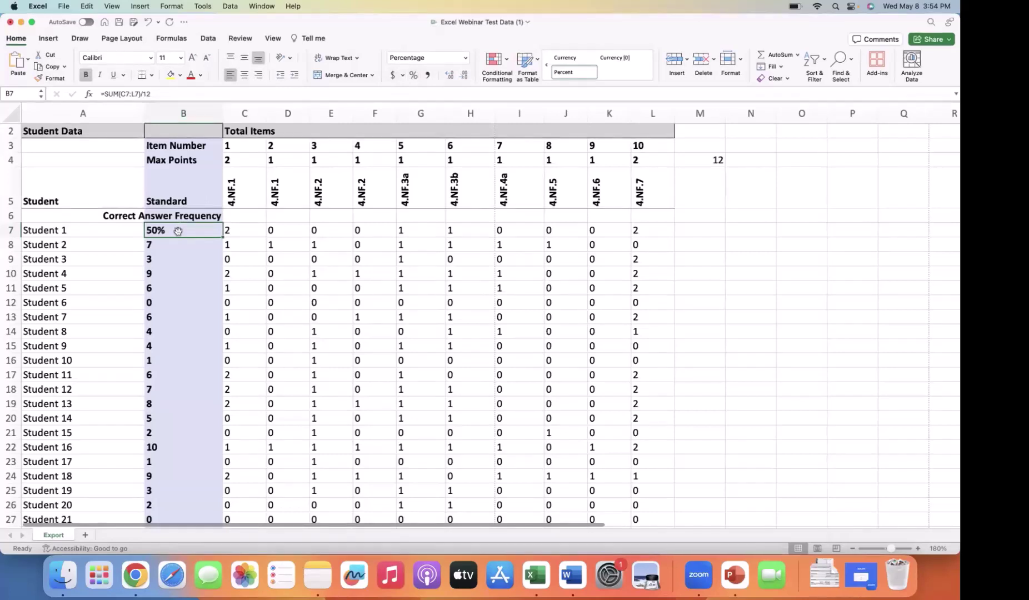
- Fill the percentage formula and its format from B7 down to B36 for all 30 students
scroll(178, 230, "down", 1)
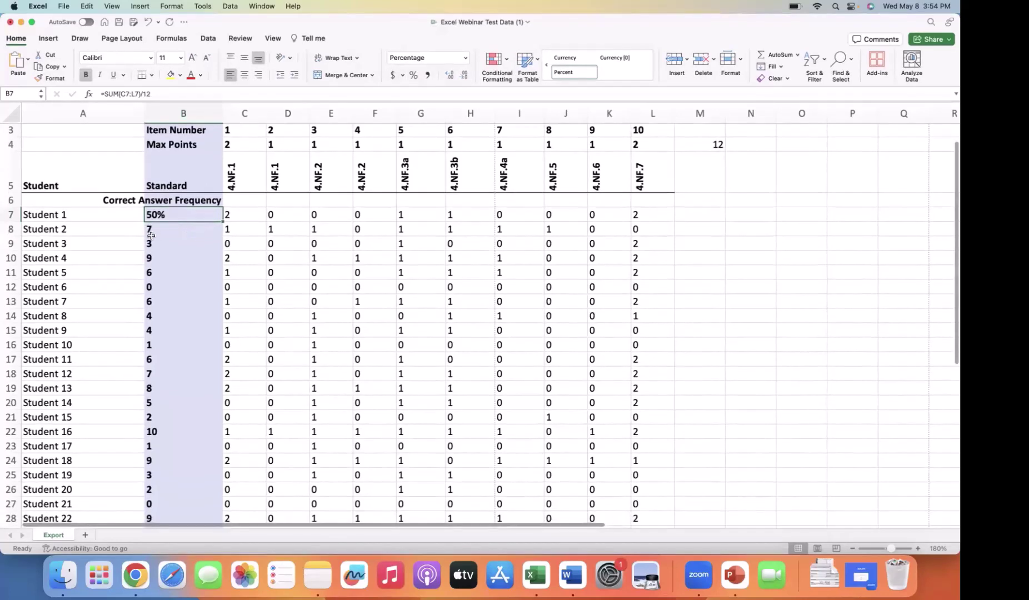
scroll(150, 416, "down", 9)
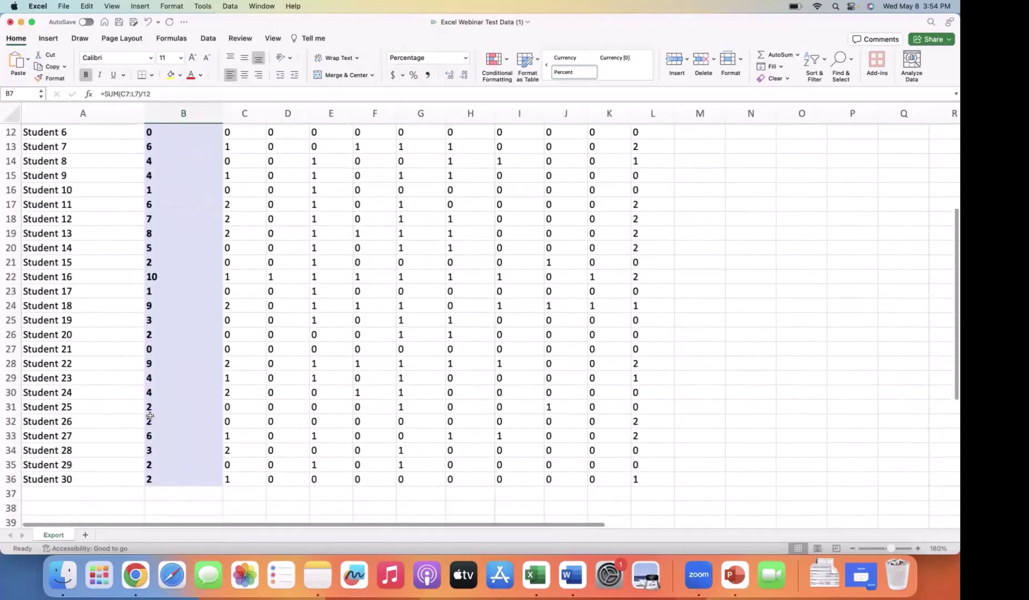
scroll(150, 415, "up", 10)
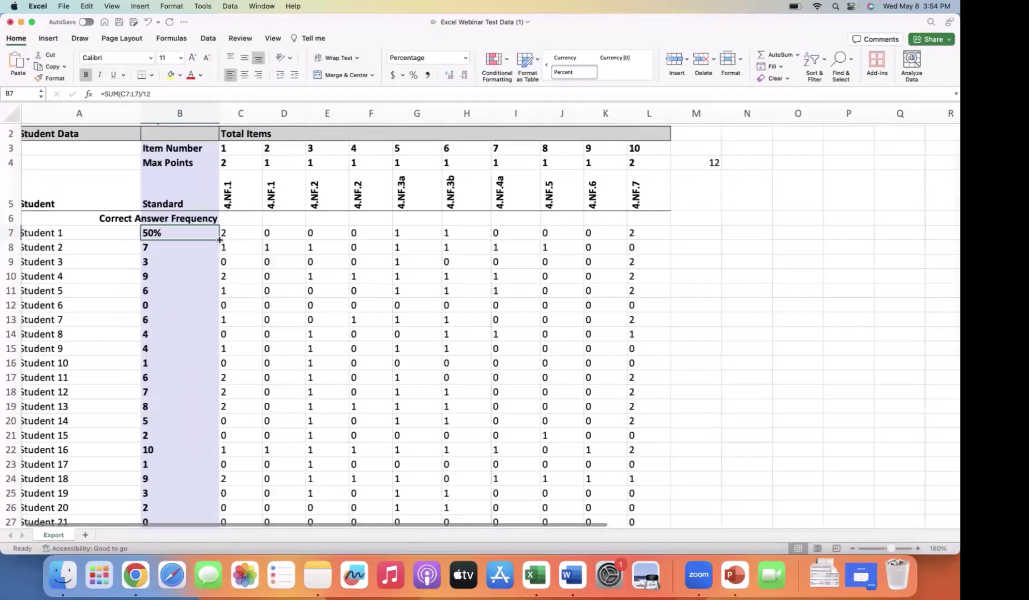
left_click_drag(218, 239, 199, 497)
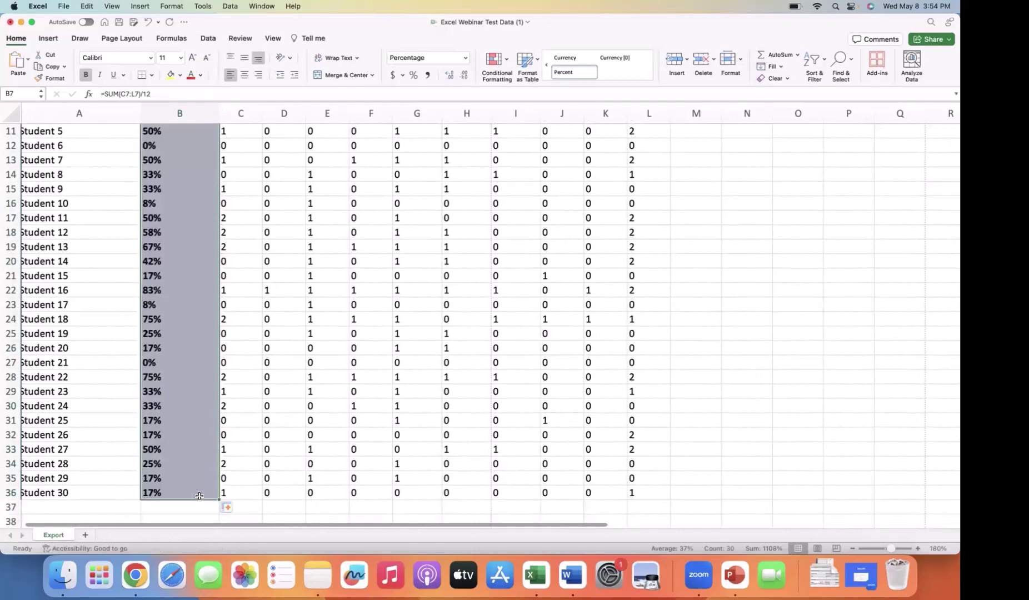
left_click(300, 351)
scroll(128, 328, "up", 5)
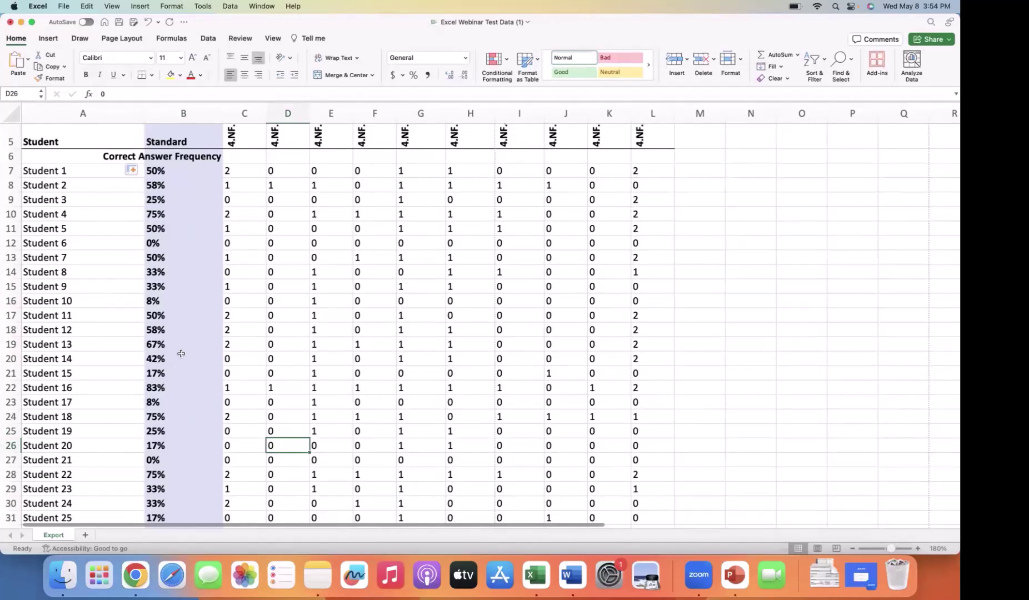
scroll(181, 354, "up", 3)
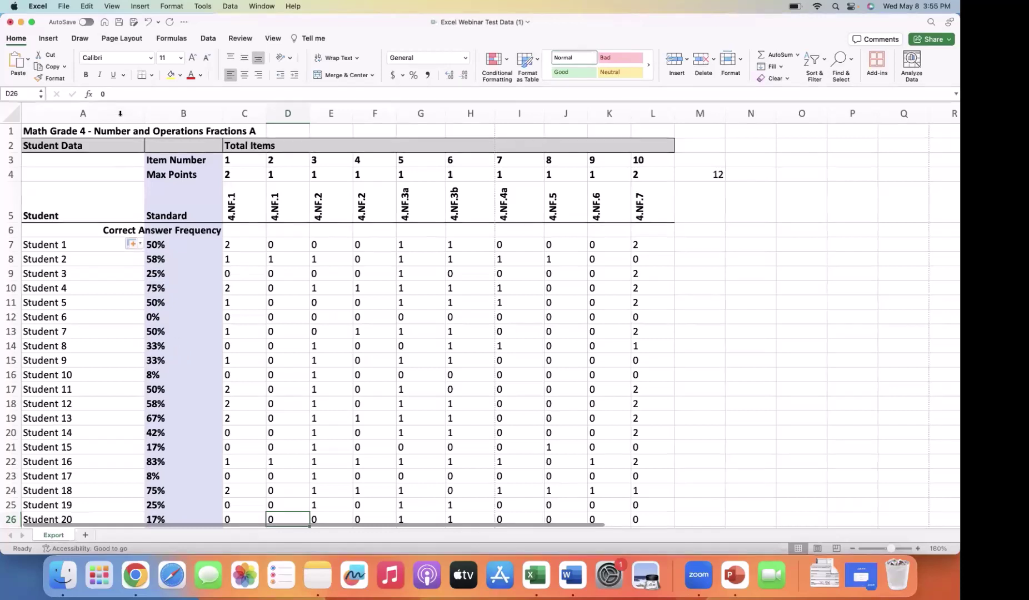
- Open the Formula Builder for item 1's Correct Answer Frequency cell C6 and bring up the AVERAGE function's description
left_click(240, 230)
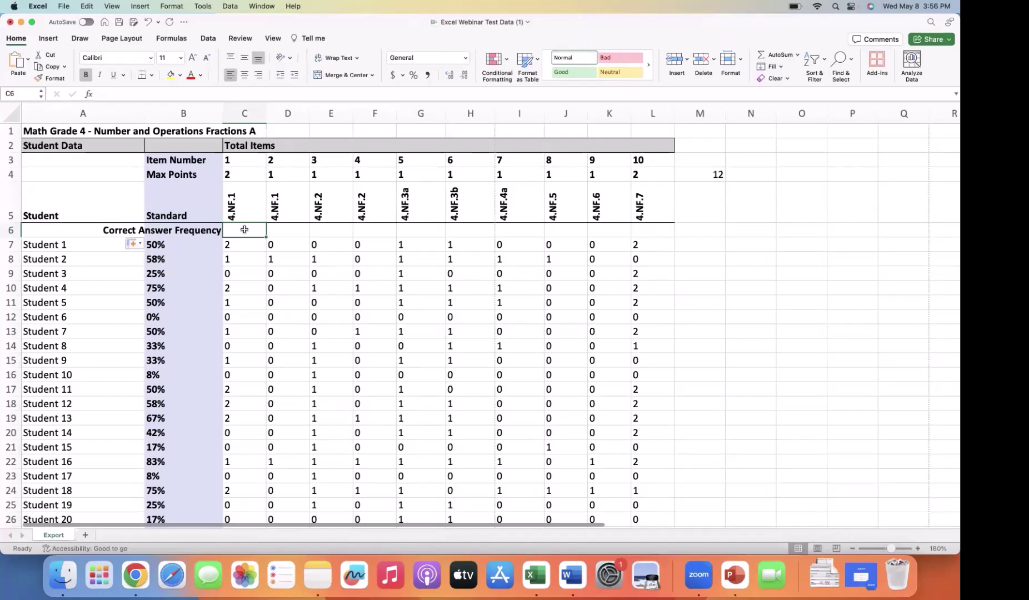
scroll(245, 321, "down", 5)
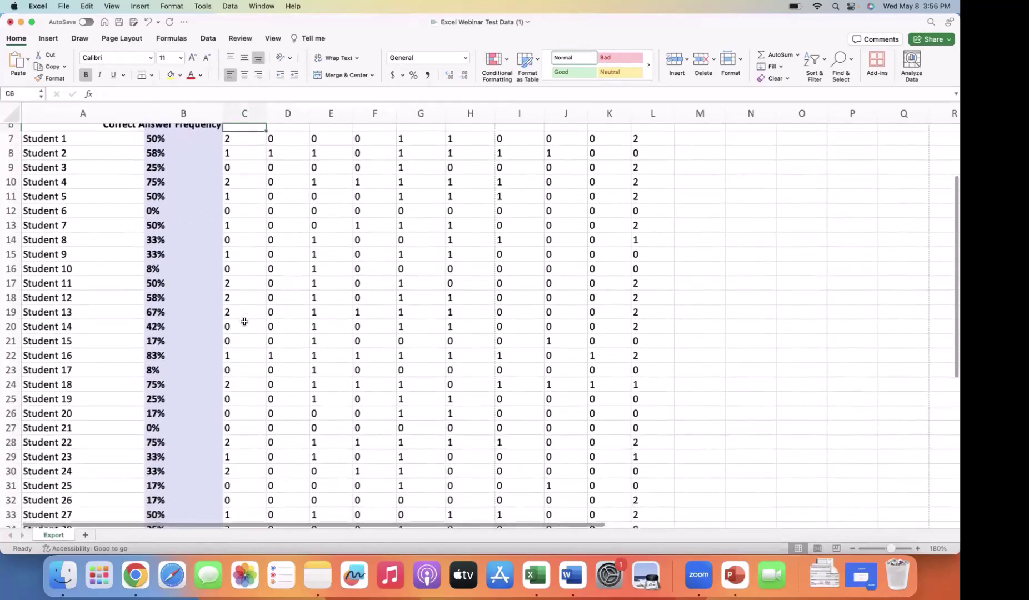
scroll(244, 321, "down", 5)
scroll(244, 321, "up", 8)
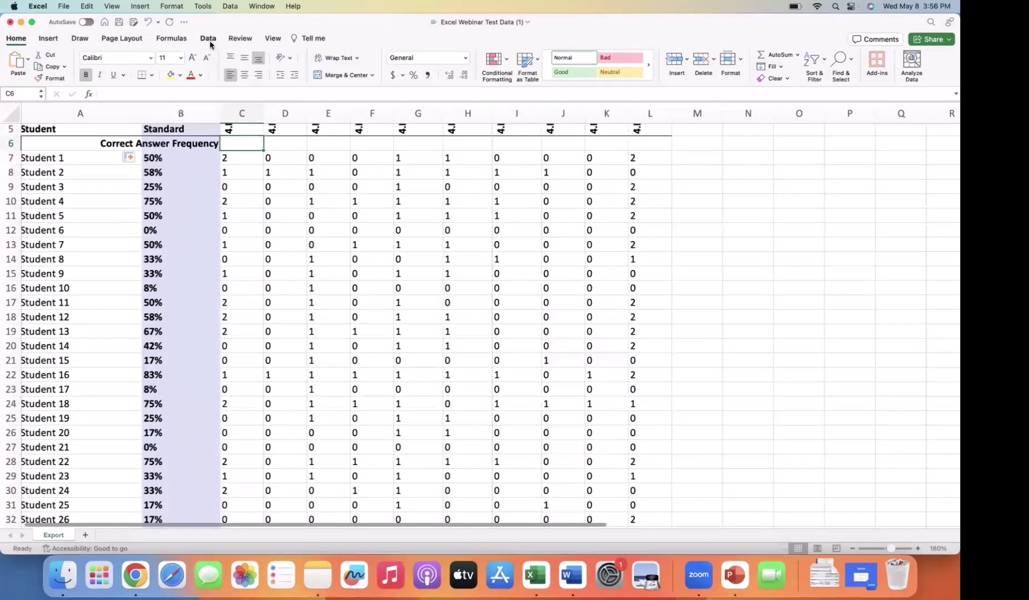
left_click(170, 38)
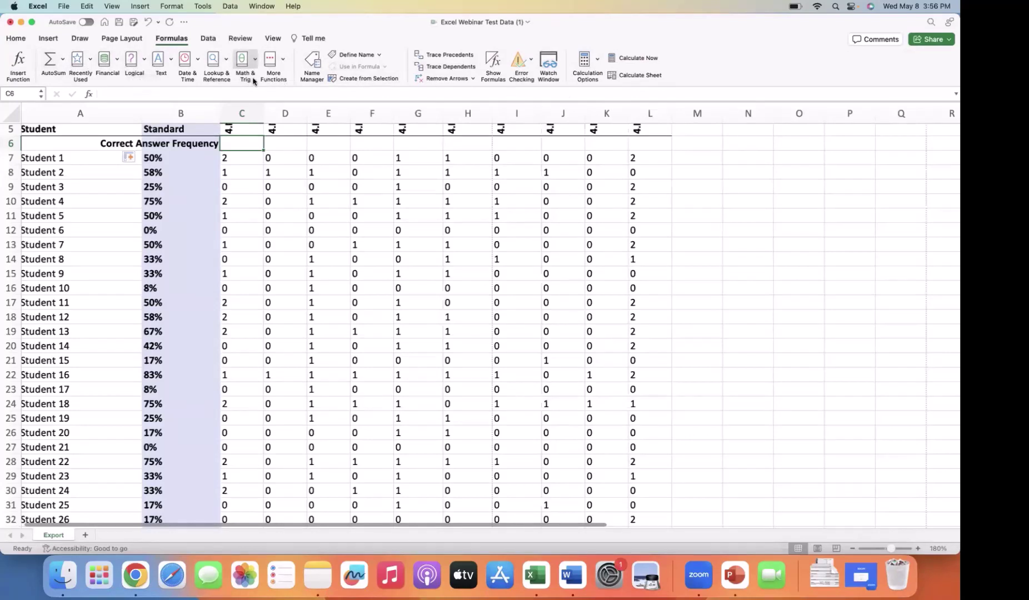
left_click(172, 39)
left_click(172, 41)
left_click(139, 7)
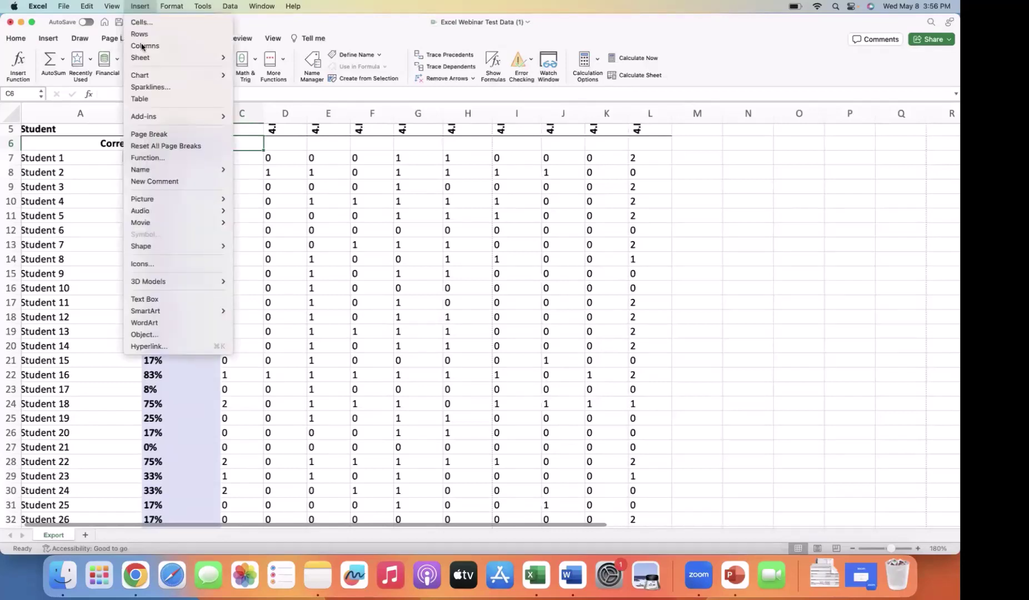
left_click(154, 159)
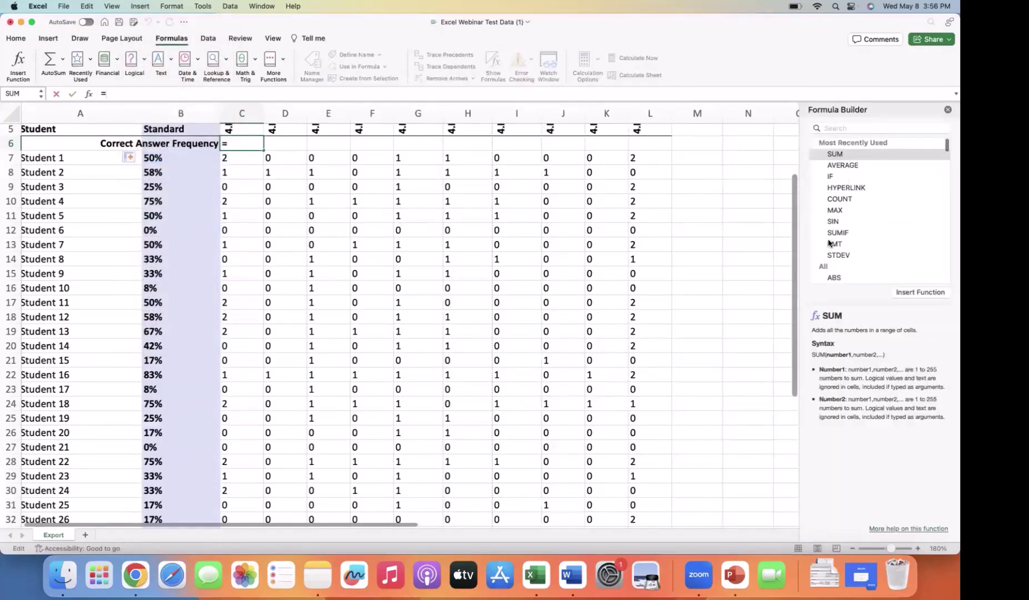
scroll(830, 243, "down", 5)
scroll(829, 243, "up", 5)
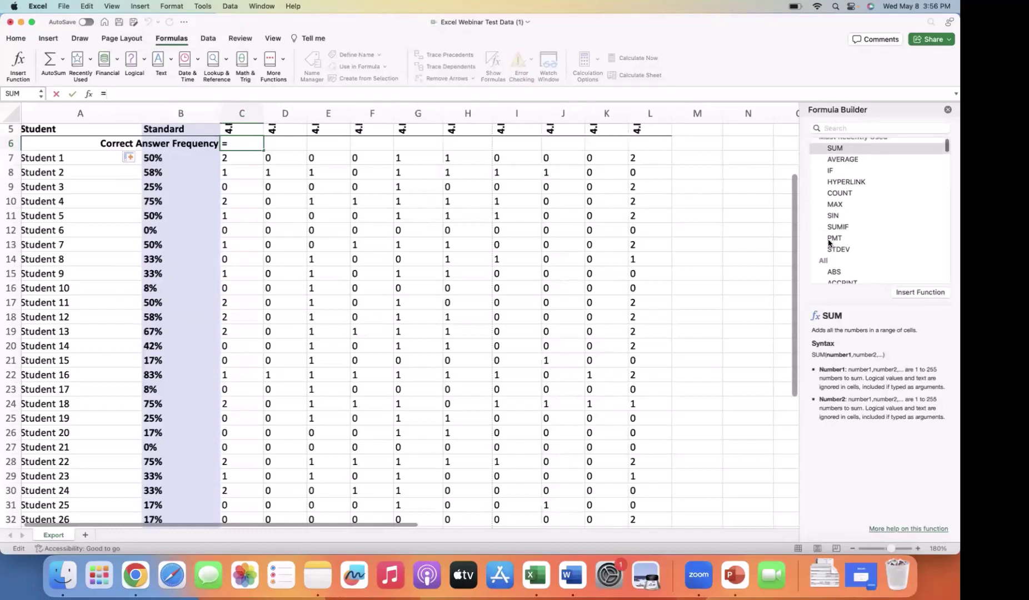
scroll(829, 243, "up", 1)
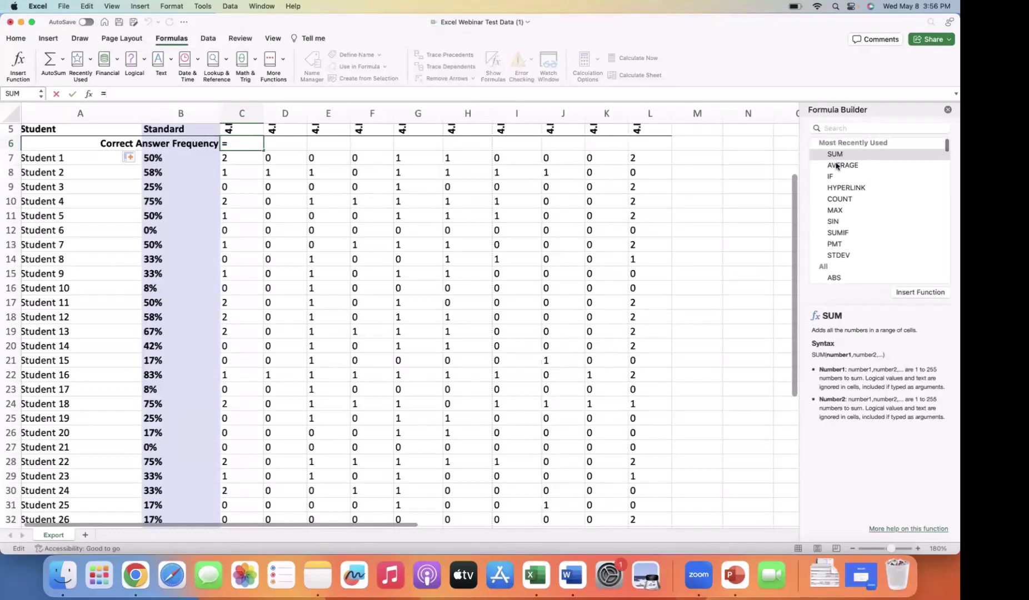
left_click(837, 166)
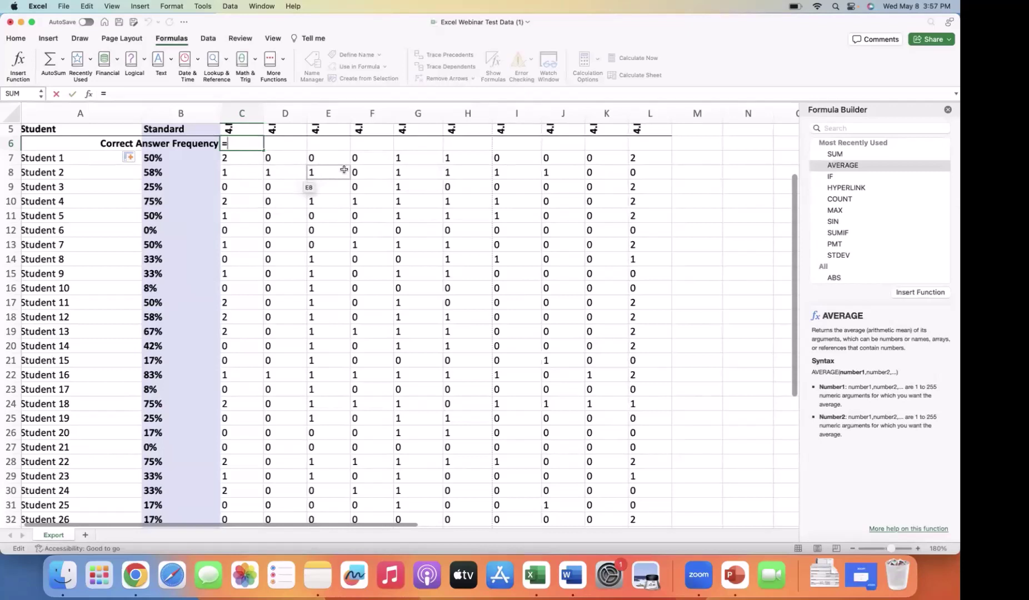
- Enter =AVERAGE(C7:C36) in C6 to average all 30 students' scores on item 1
type("ave")
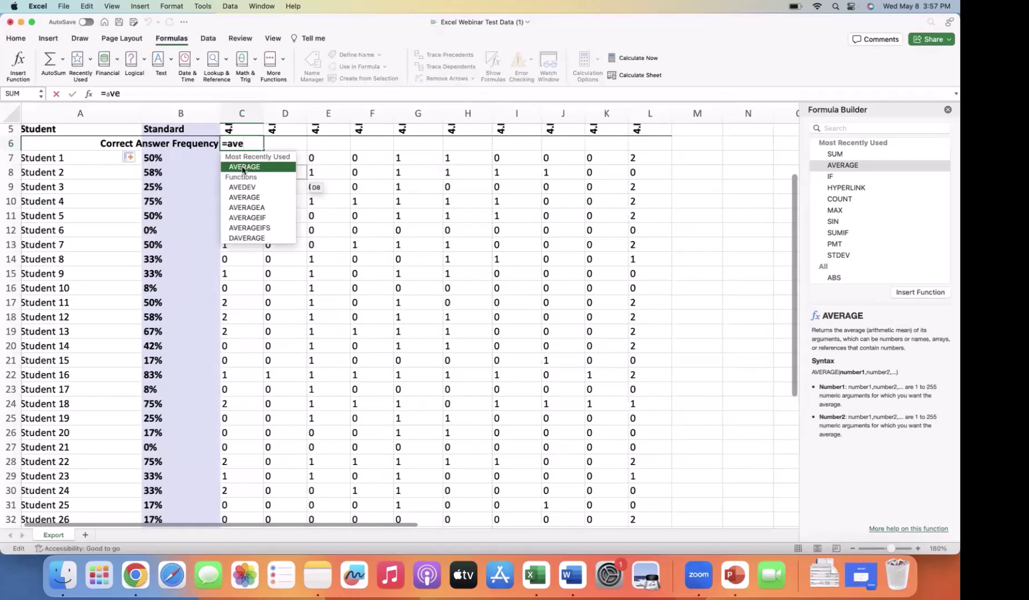
double_click(243, 167)
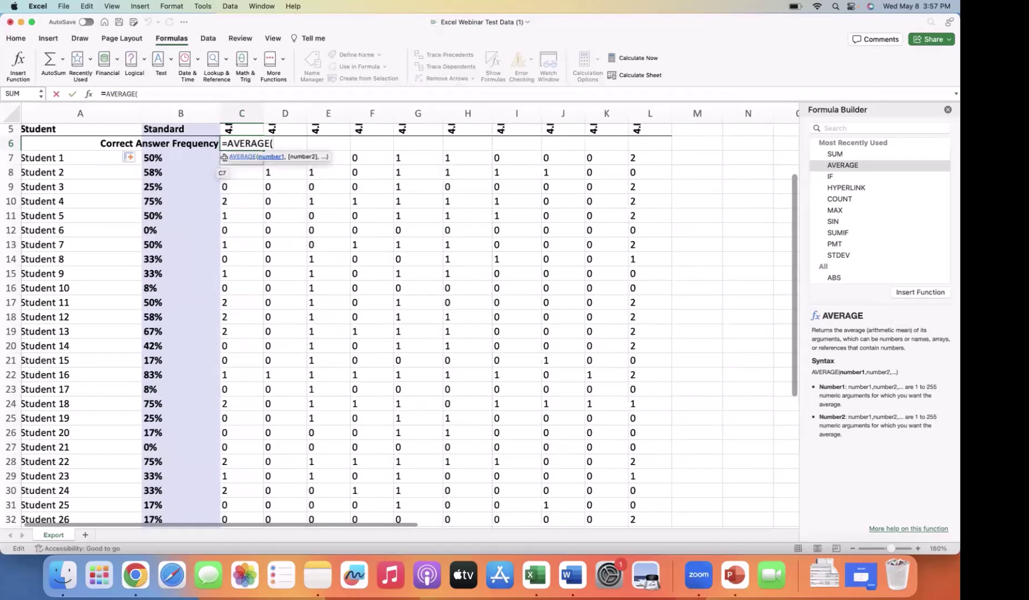
left_click_drag(224, 158, 231, 474)
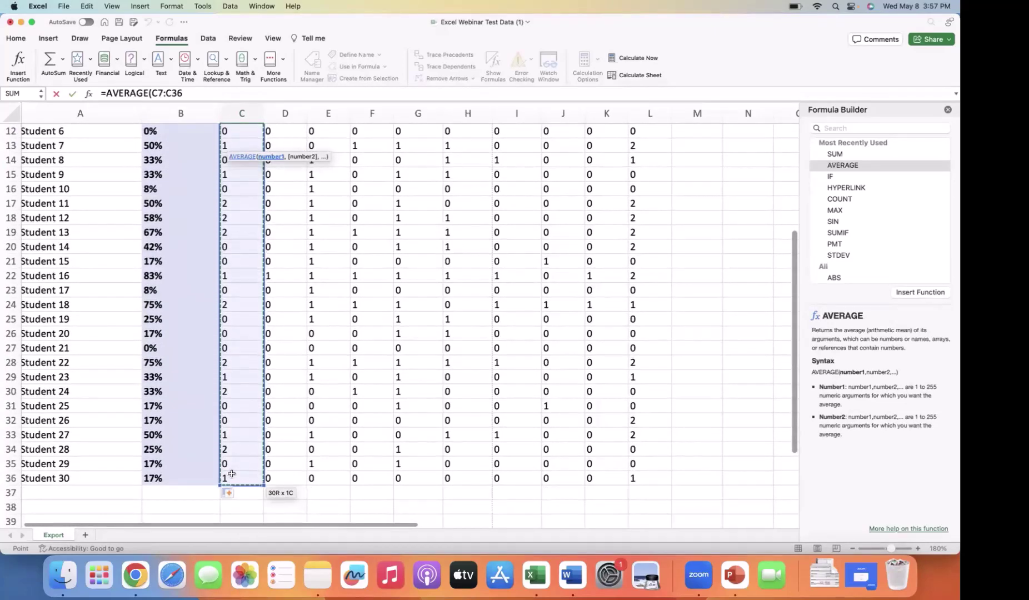
scroll(231, 473, "up", 5)
left_click(305, 230)
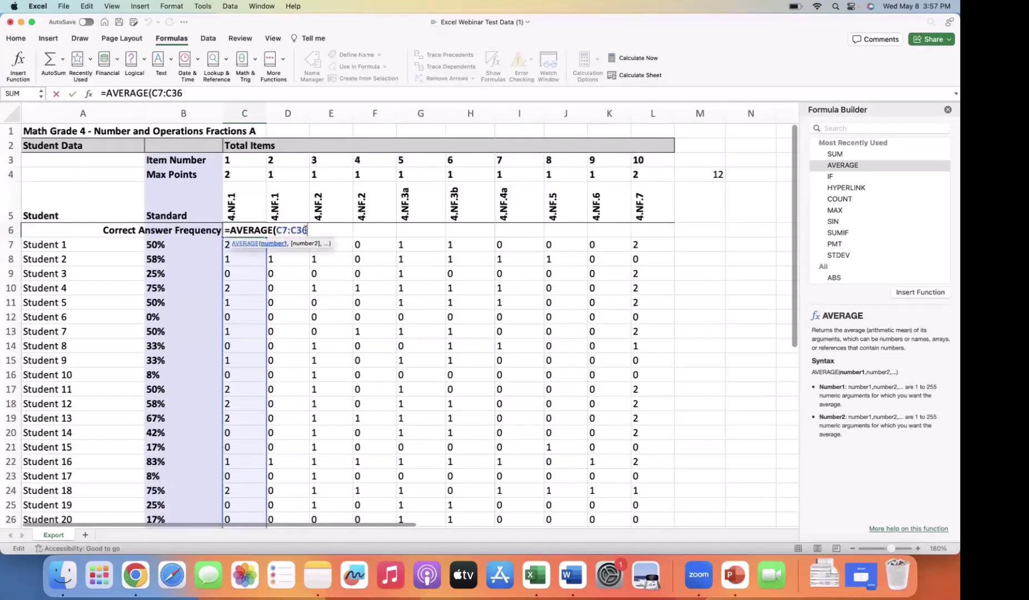
type(")")
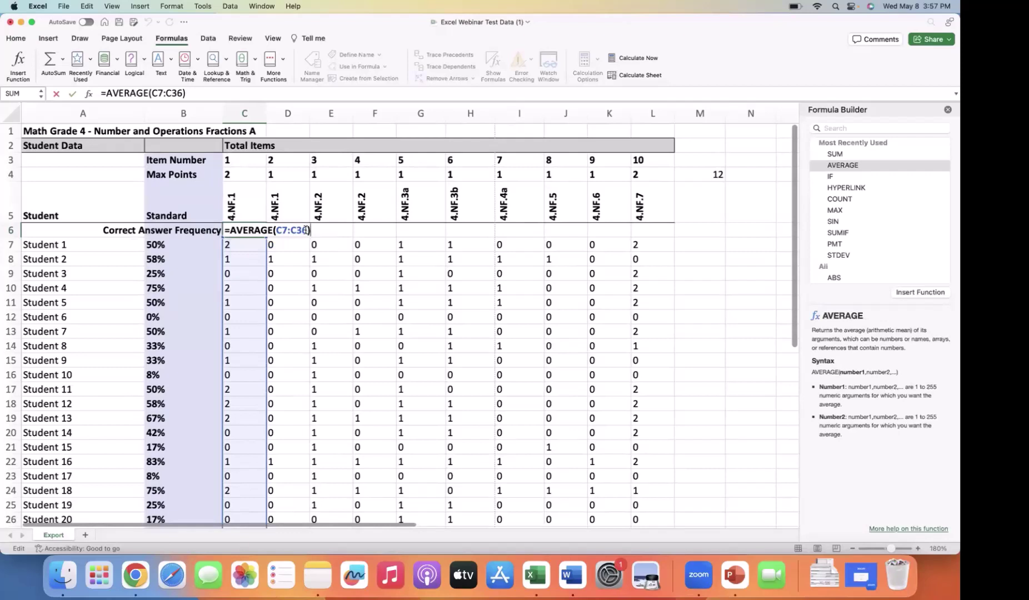
key("Return")
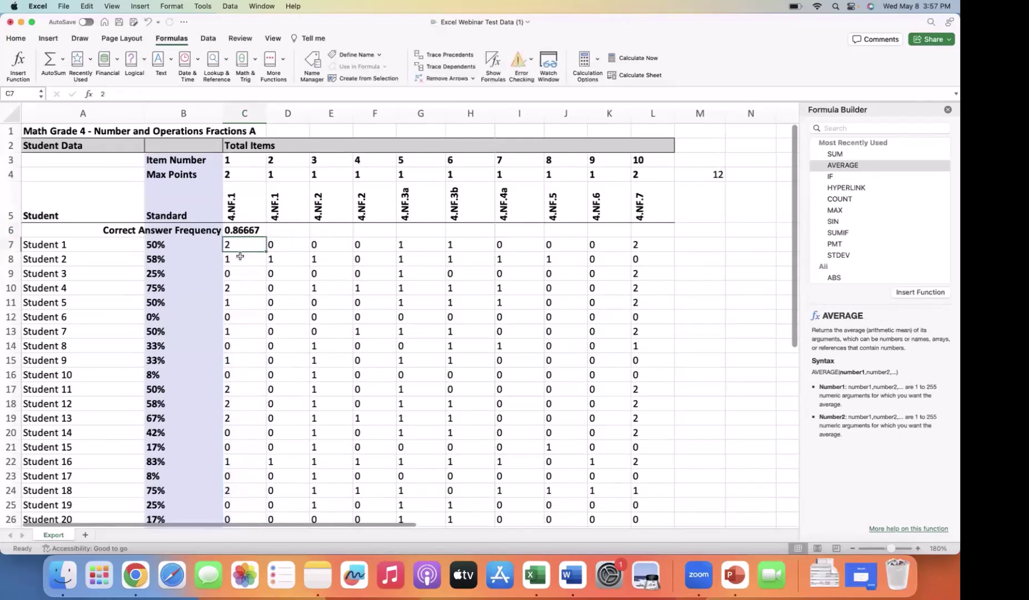
- Format item 1's Correct Answer Frequency in C6 as a percentage
left_click(245, 230)
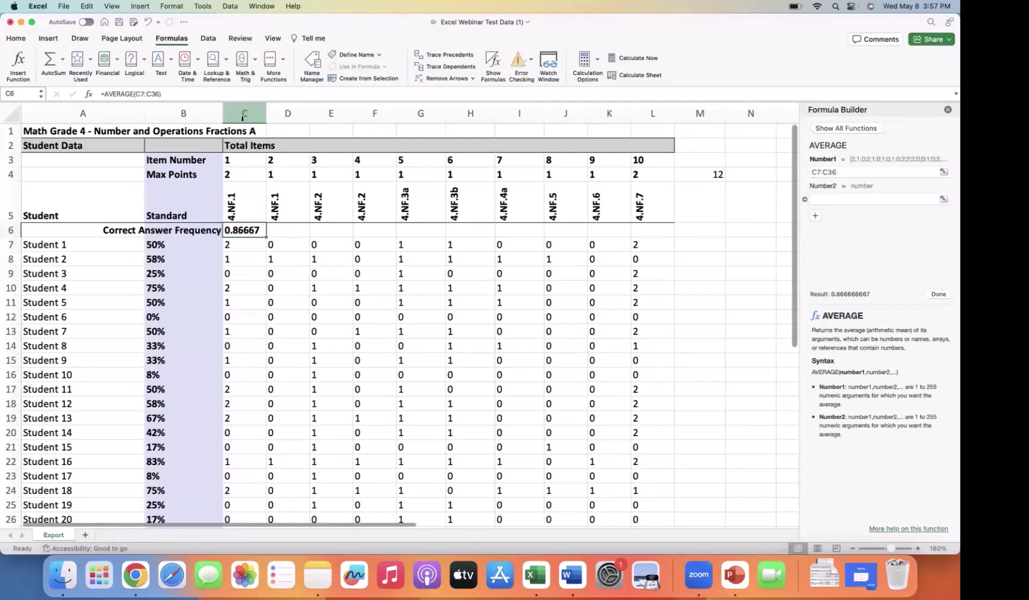
left_click(16, 38)
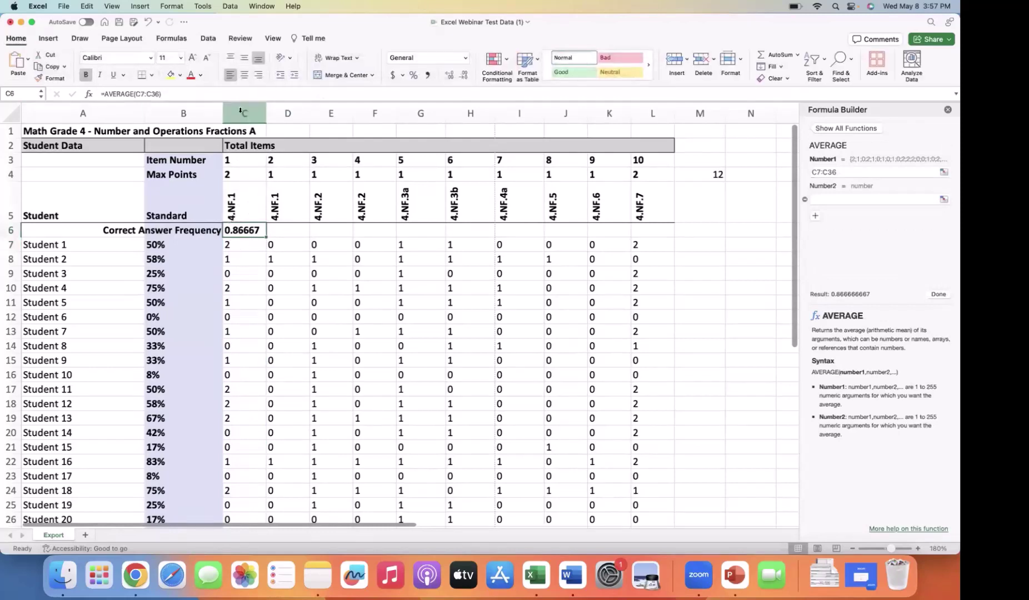
left_click(414, 75)
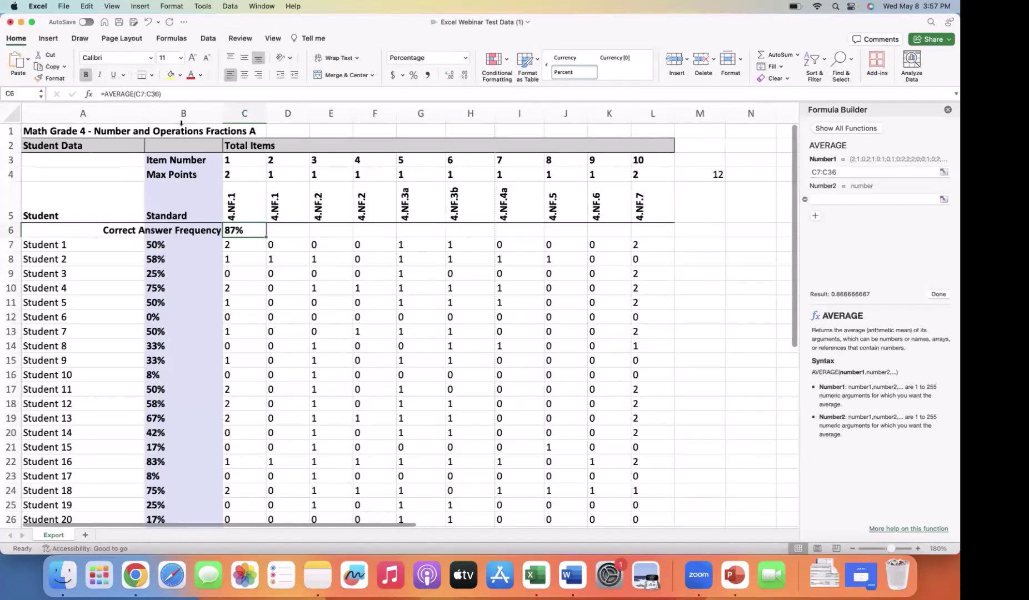
- Enter =AVERAGE(D7:D36) in D6 as item 2's Correct Answer Frequency
left_click(276, 233)
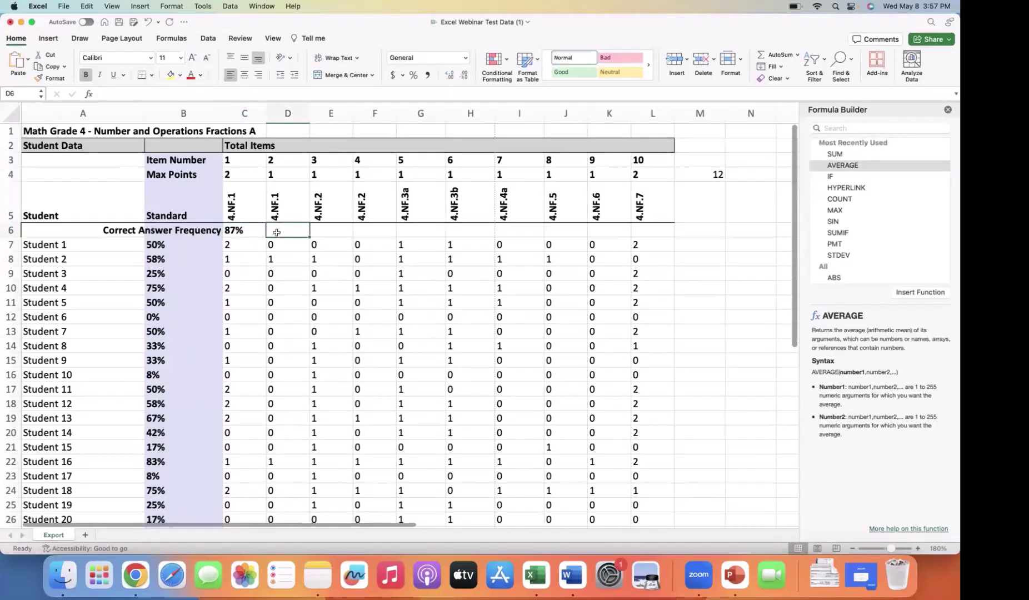
scroll(355, 260, "down", 3)
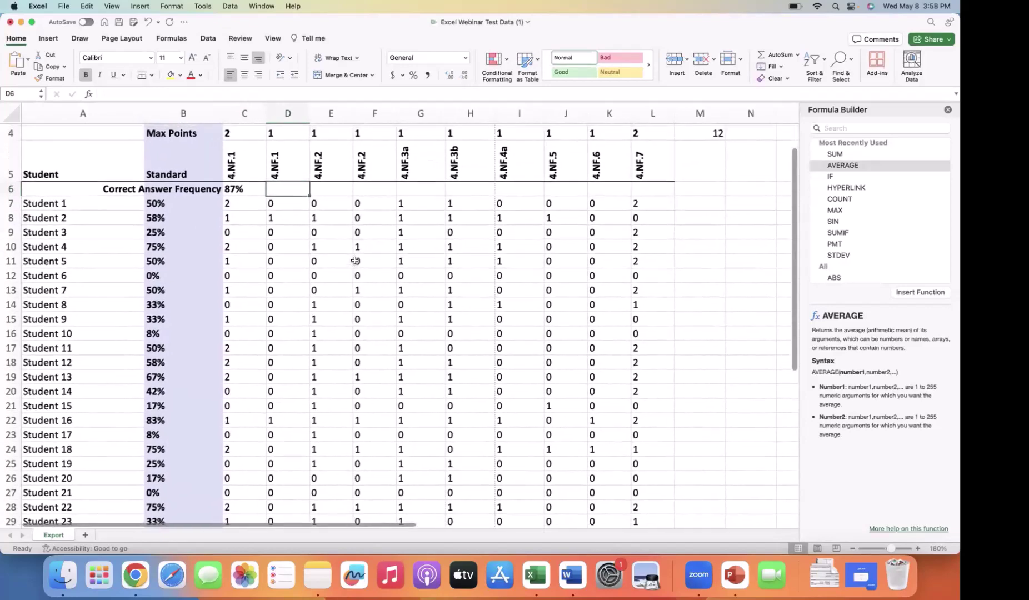
type("=")
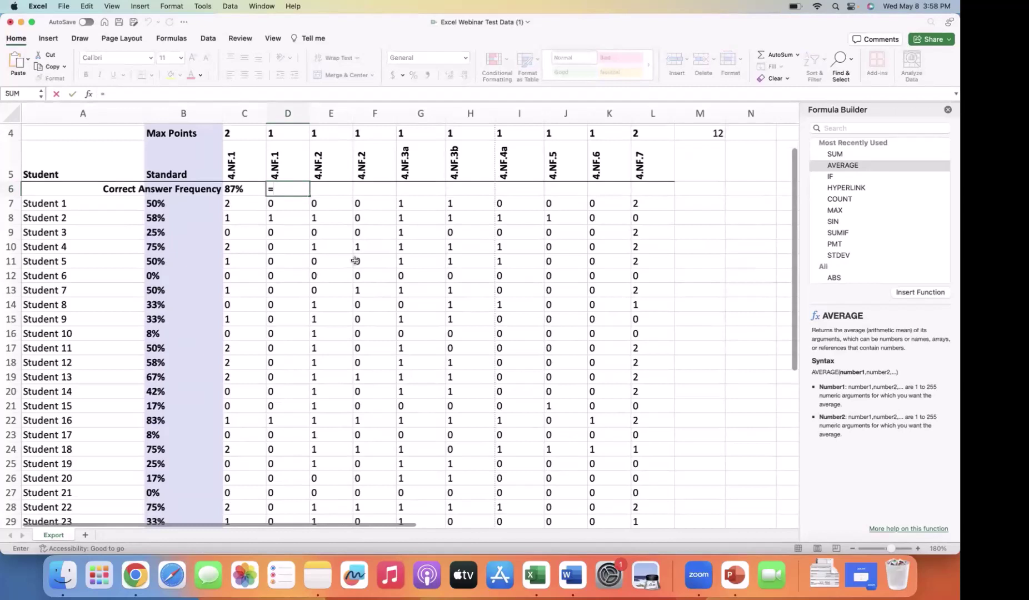
type("aver")
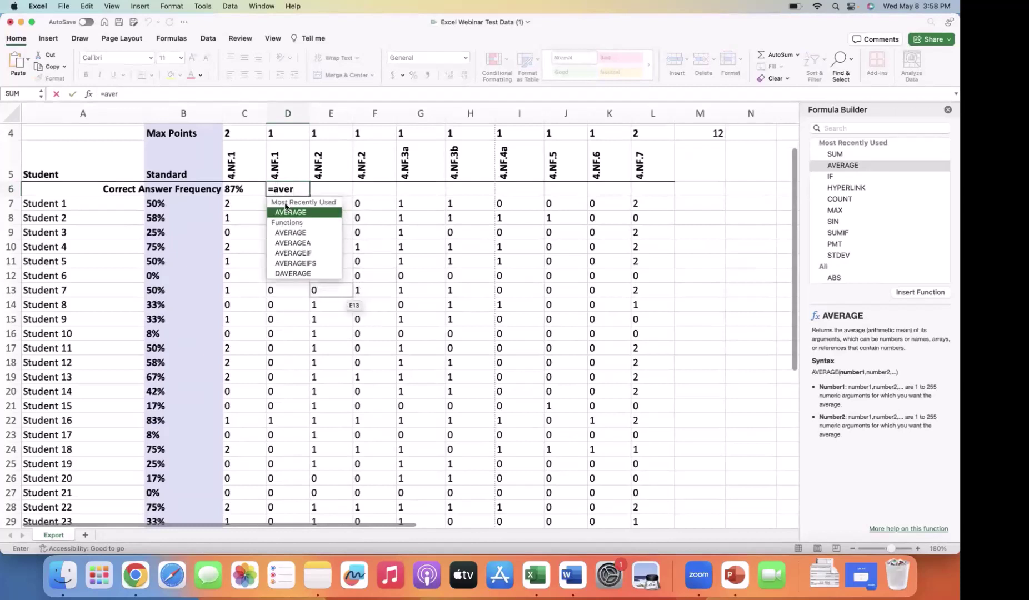
double_click(281, 214)
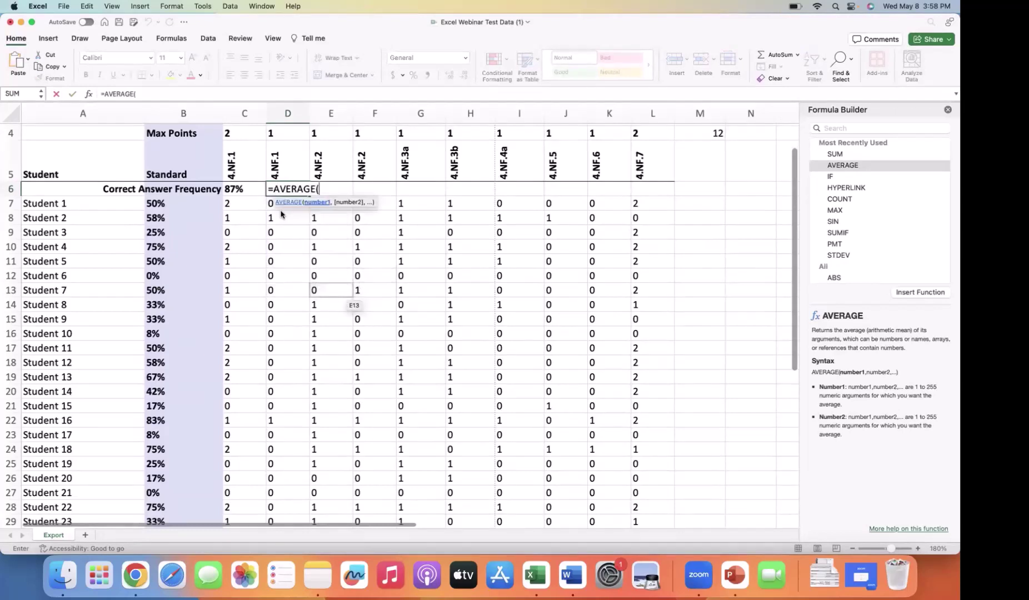
left_click_drag(272, 203, 278, 446)
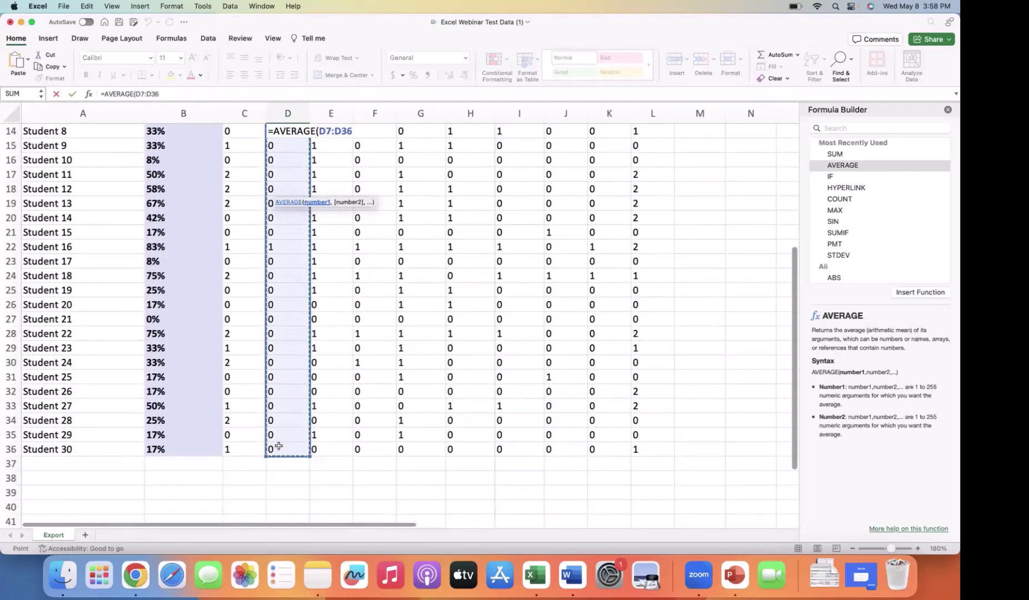
key("Return")
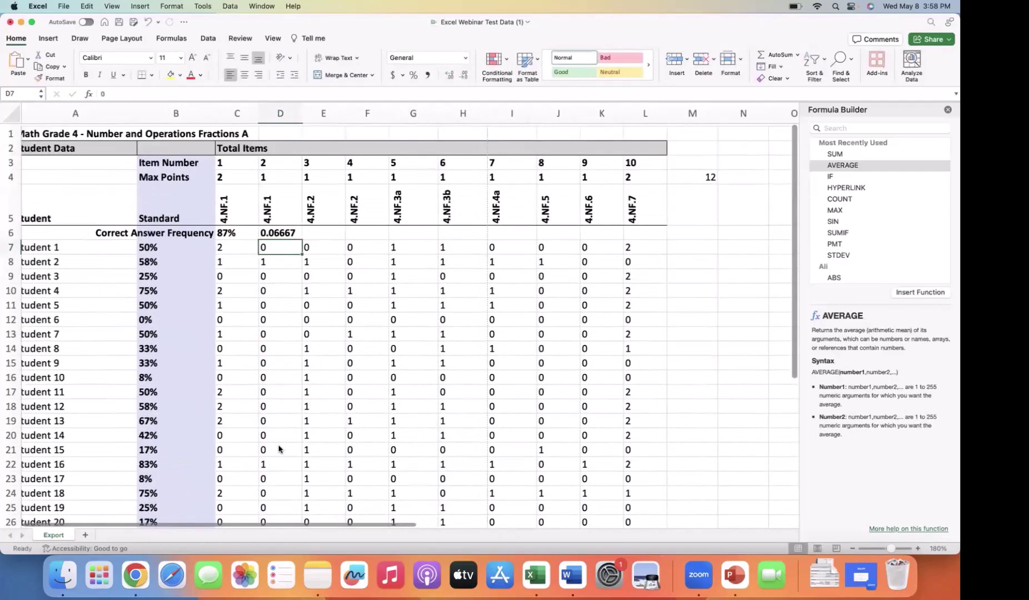
- Format D6 as a percentage and fill its formula and format across to L6 for the remaining items
left_click(267, 232)
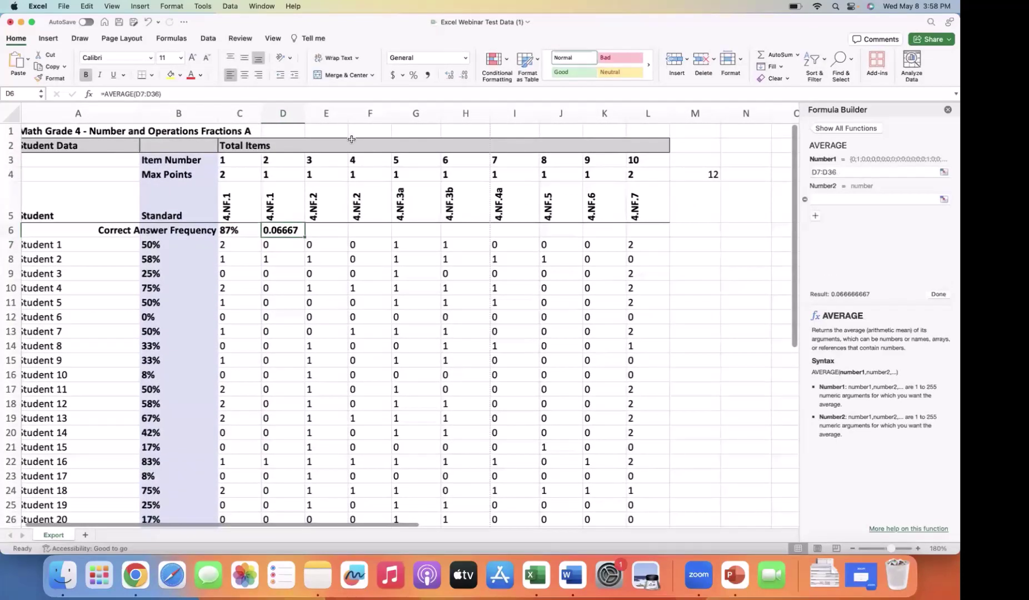
left_click(413, 76)
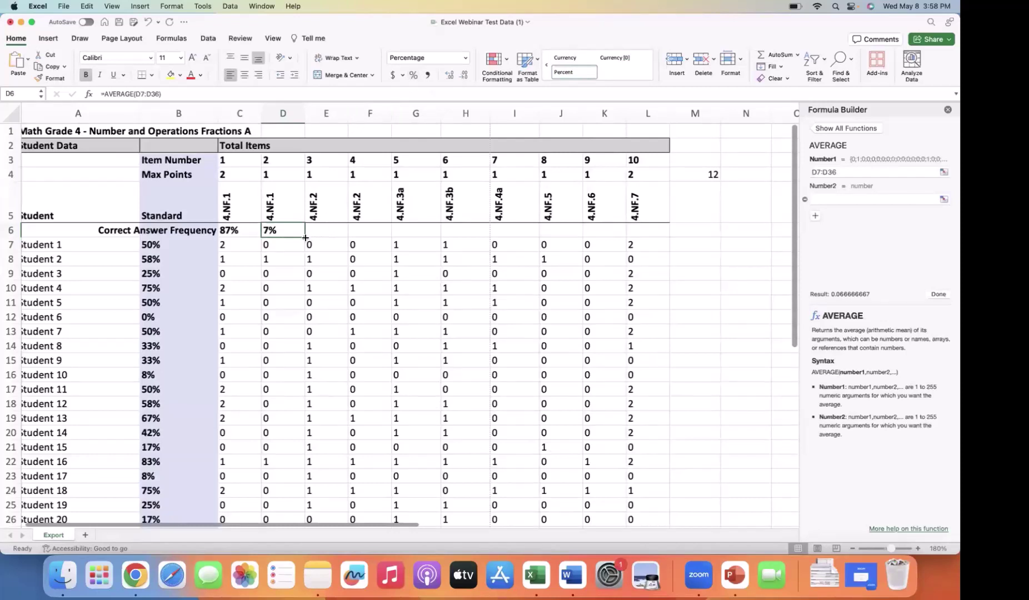
left_click_drag(303, 236, 651, 228)
left_click(364, 292)
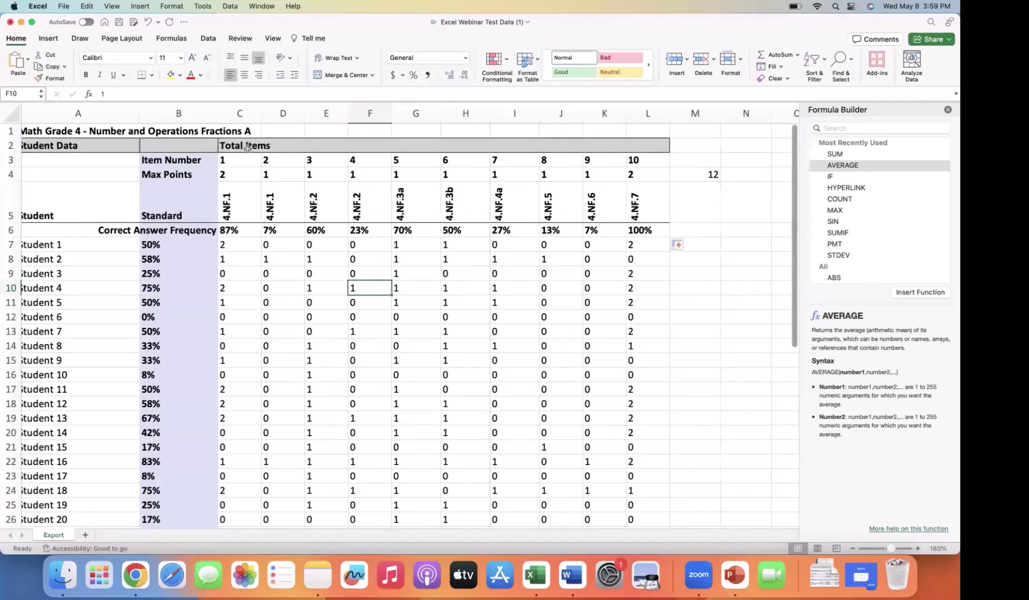
- Divide item 1's average in C6 by its 2 maximum points, making the formula =AVERAGE(C7:C36)/2
left_click(240, 231)
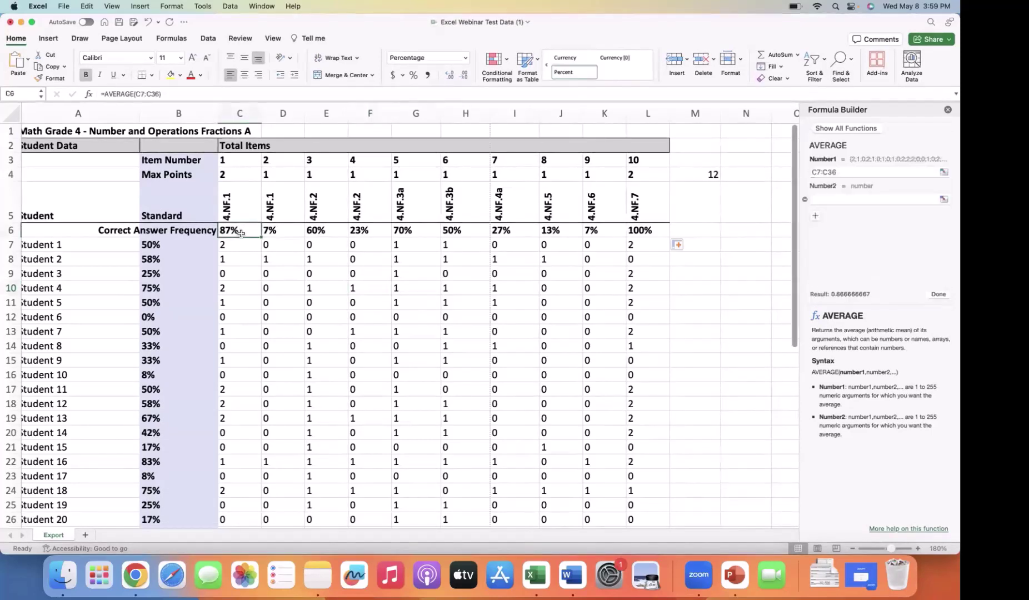
left_click(163, 94)
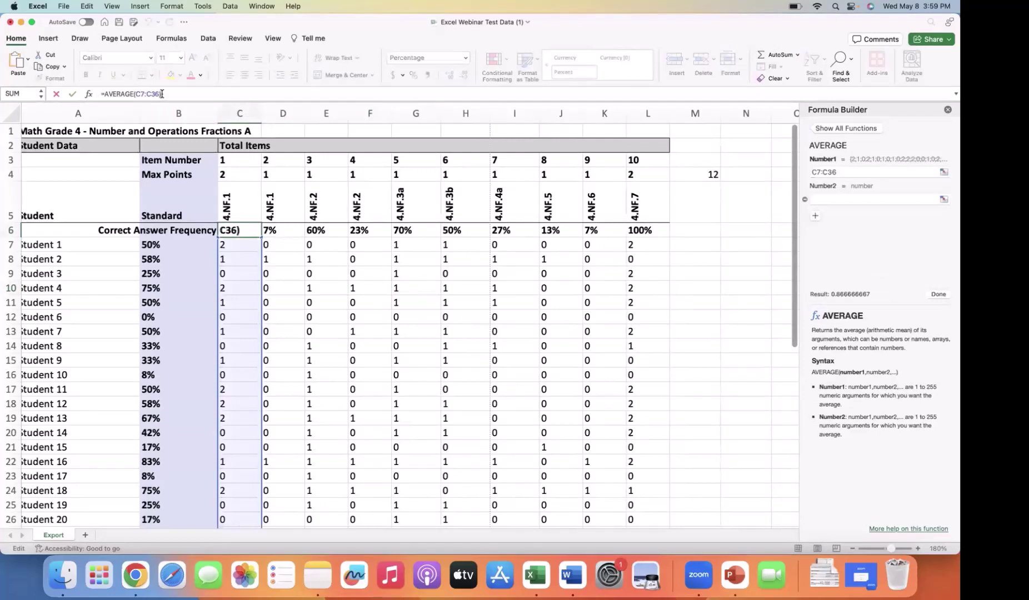
type("/2")
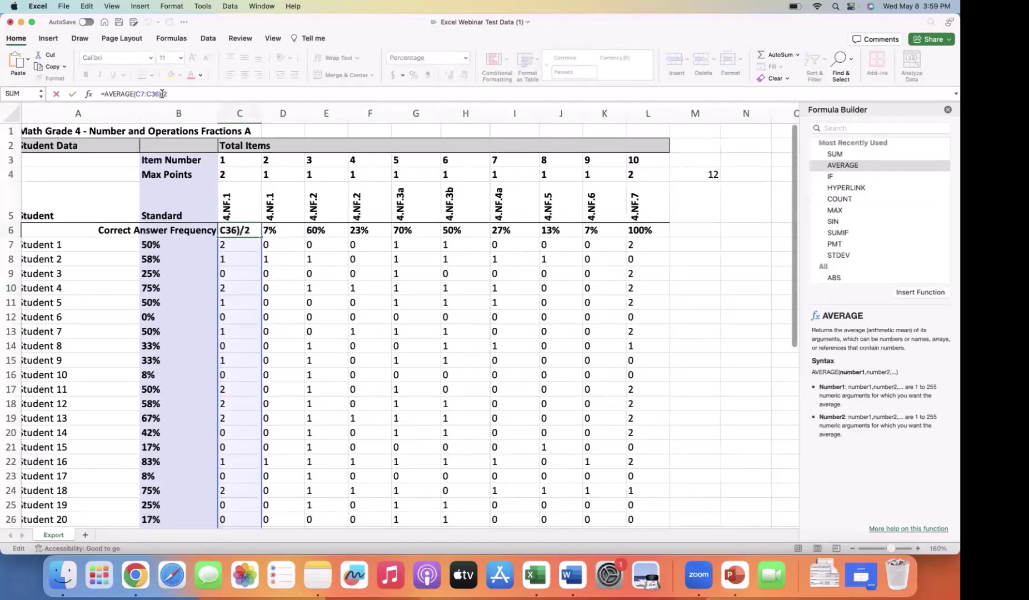
key("Return")
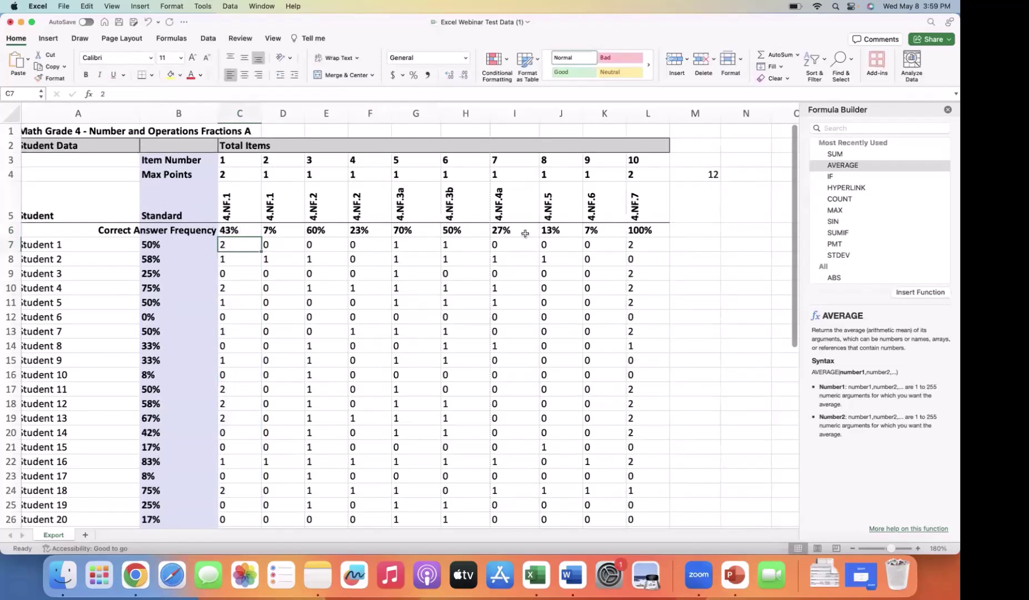
- Divide item 10's average in L6 by its 2 maximum points, making the formula =AVERAGE(L7:L36)/2
left_click(248, 230)
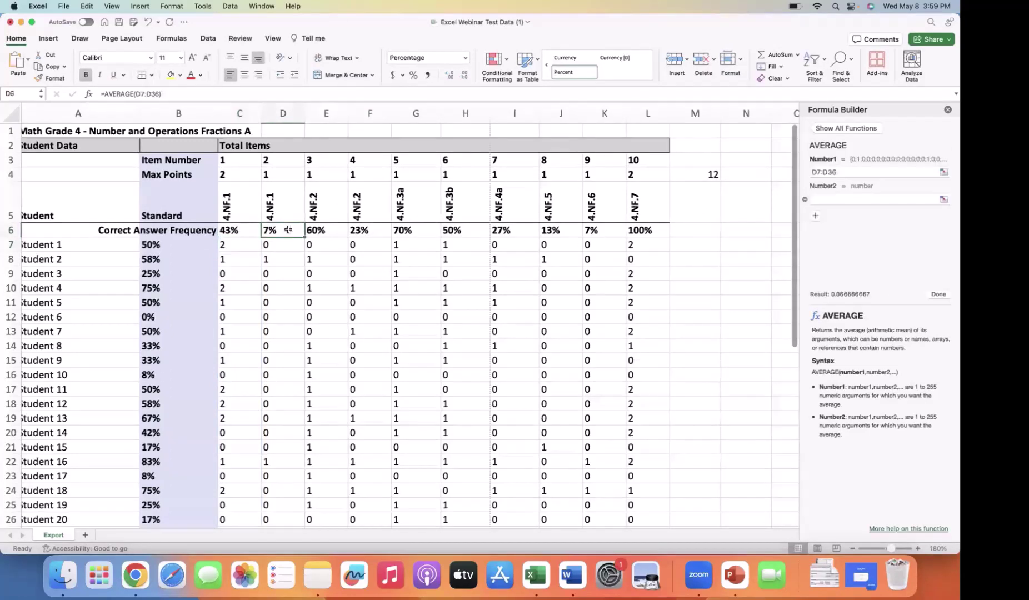
left_click(324, 230)
left_click(643, 230)
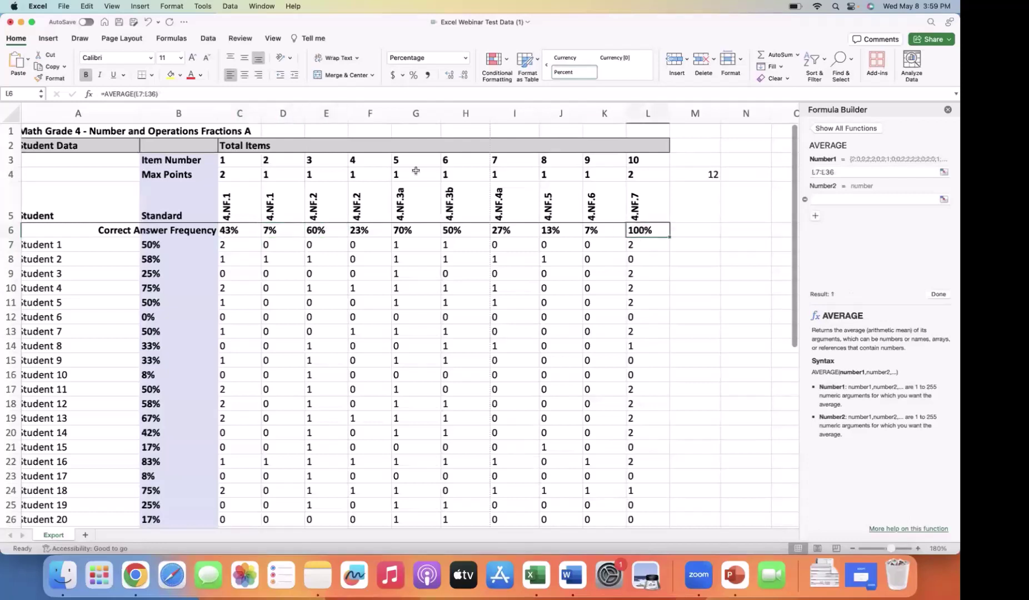
left_click(174, 93)
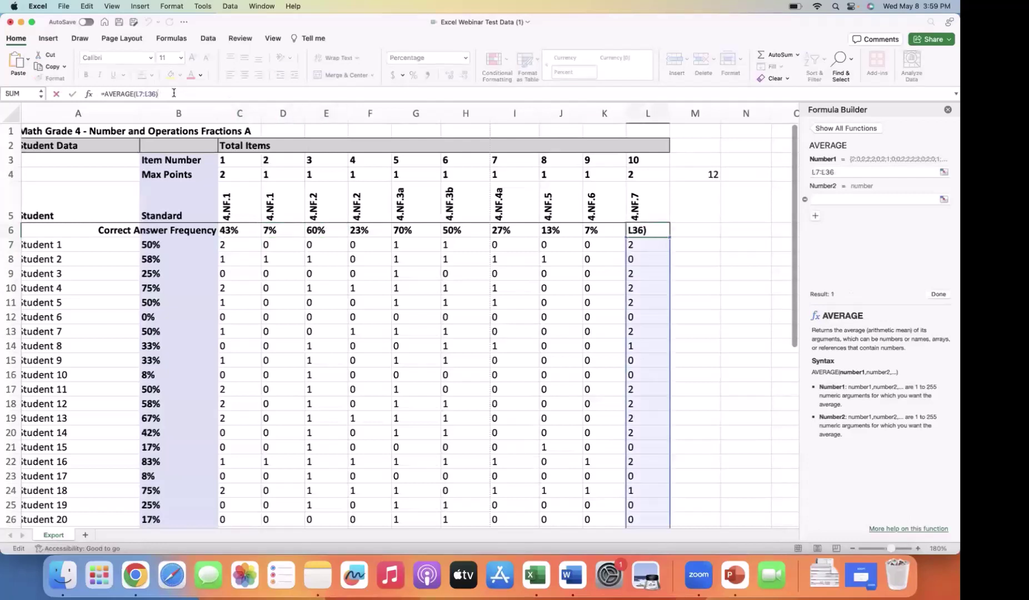
type("/2")
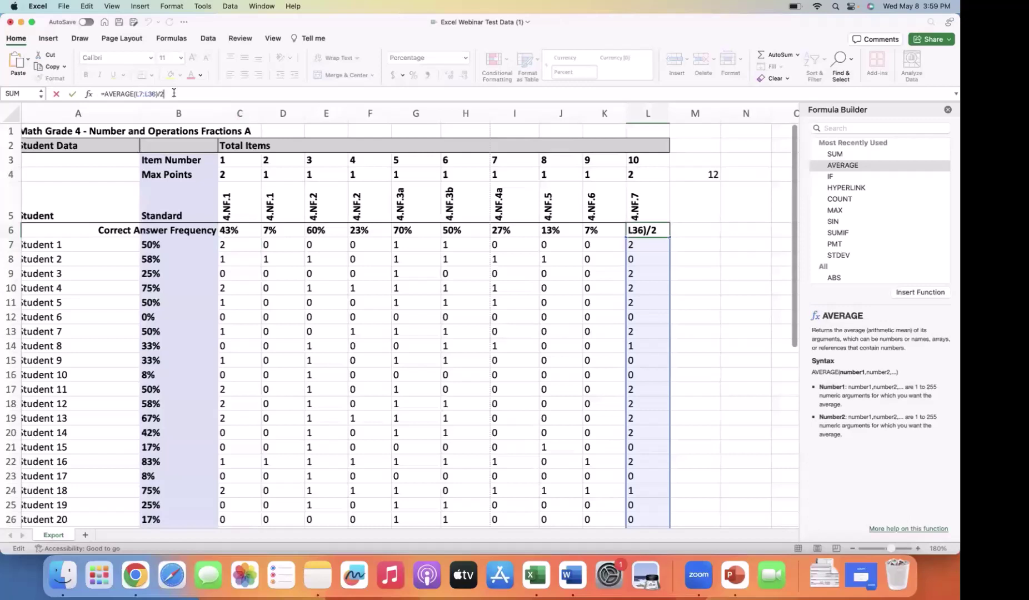
key("Return")
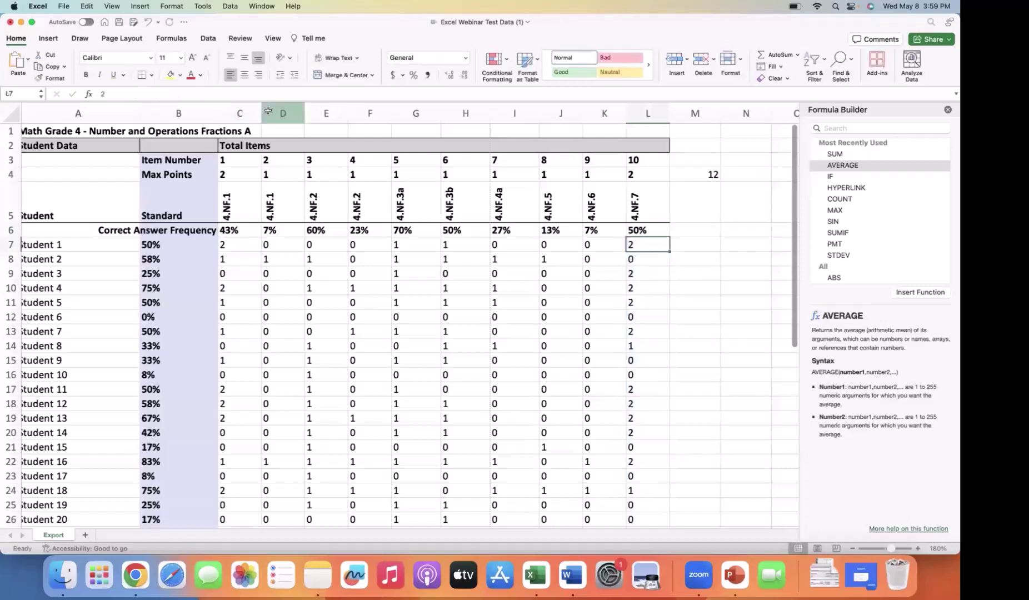
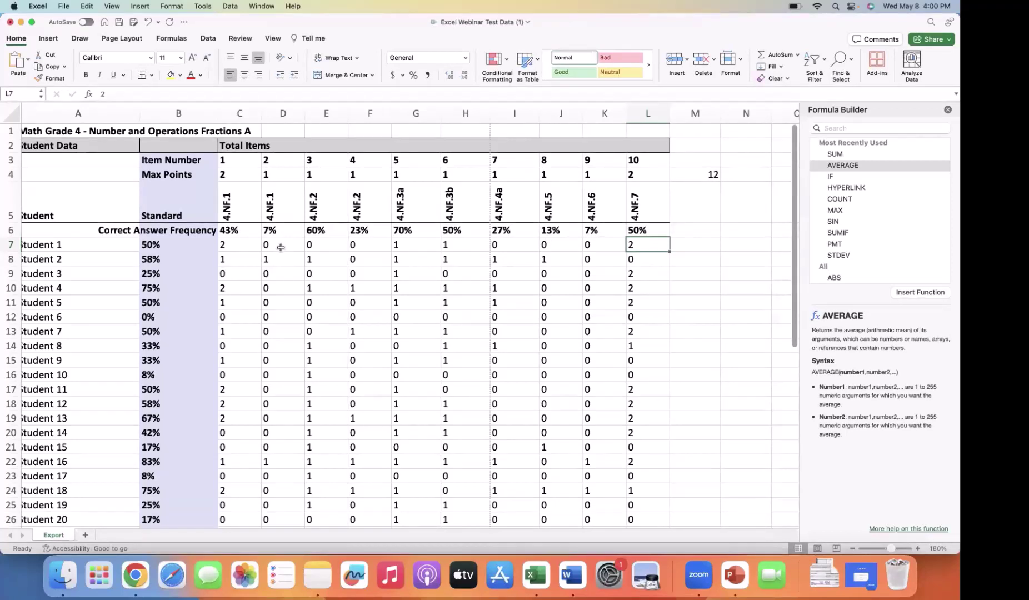
- Close the Formula Builder and delete the helper total of maximum points from M4
left_click(948, 111)
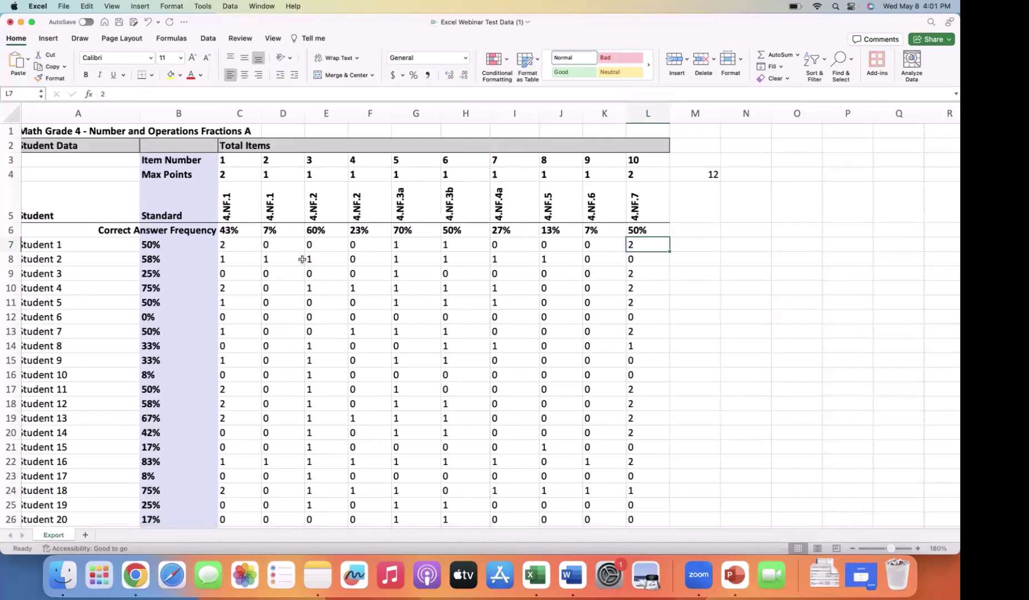
left_click(708, 176)
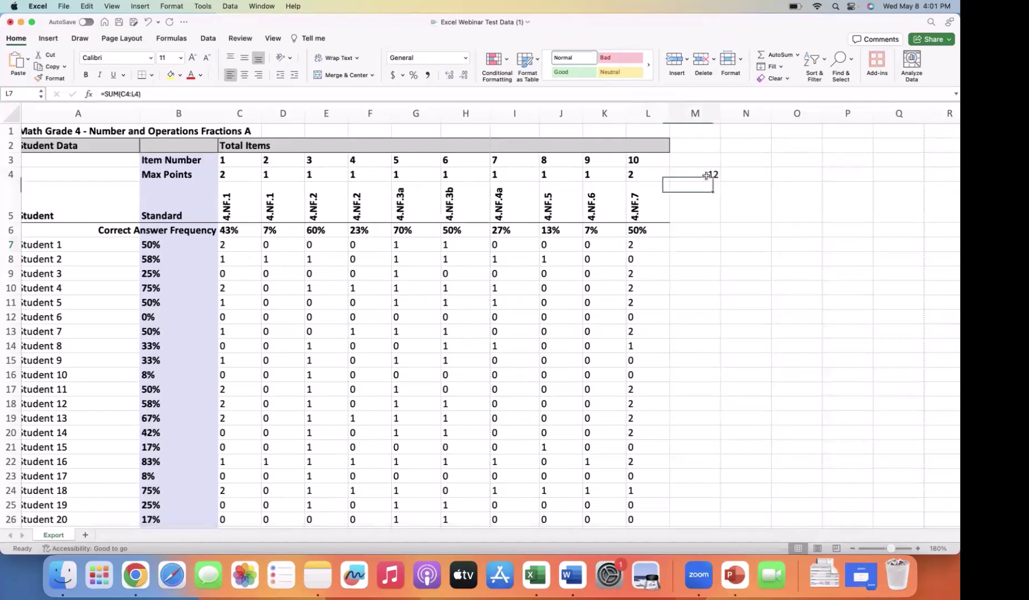
key("Delete")
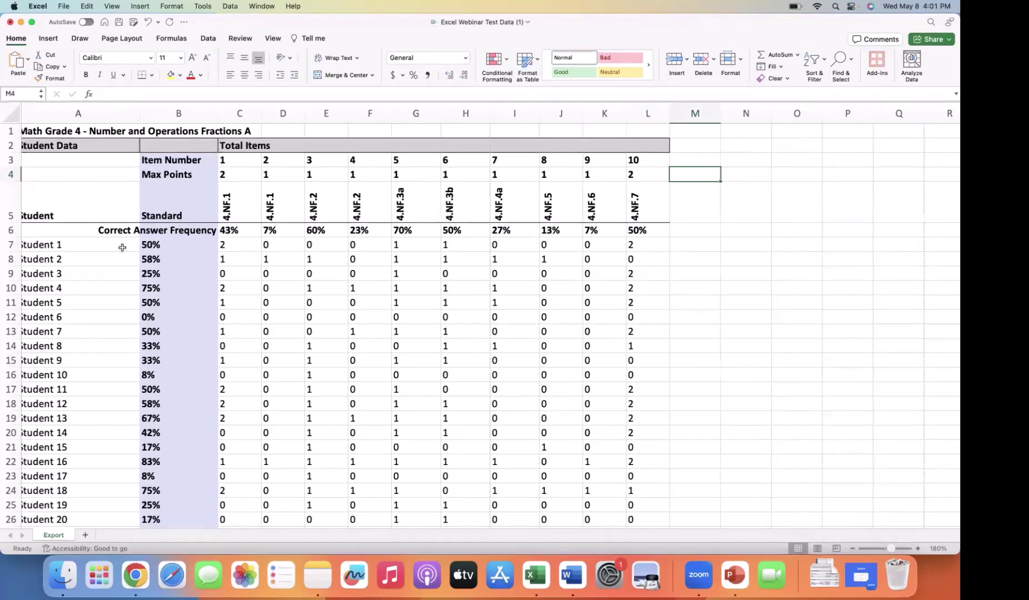
- Remove all borders from the entire worksheet
scroll(122, 248, "left", 1)
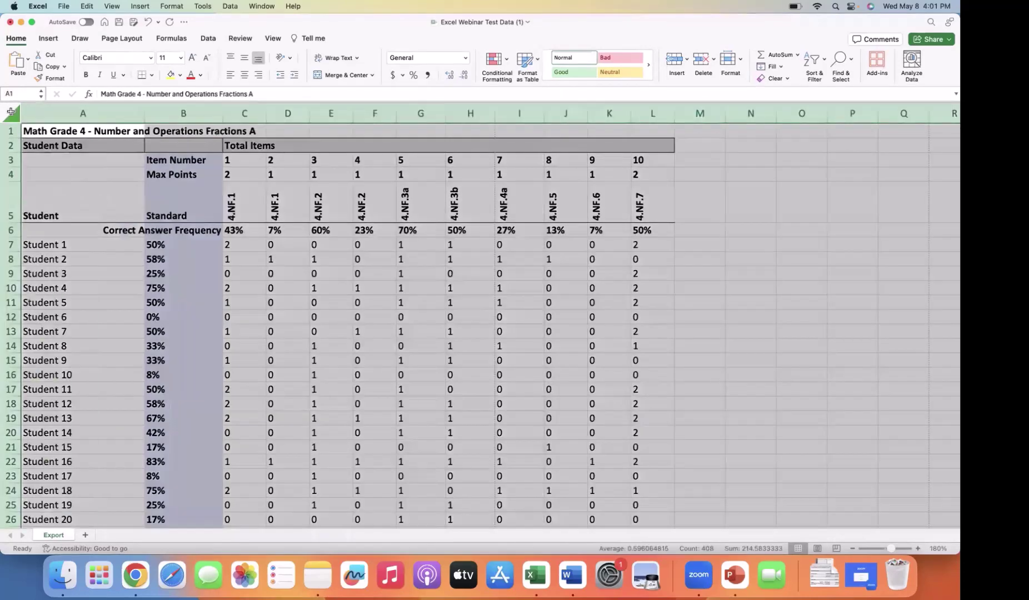
left_click(11, 113)
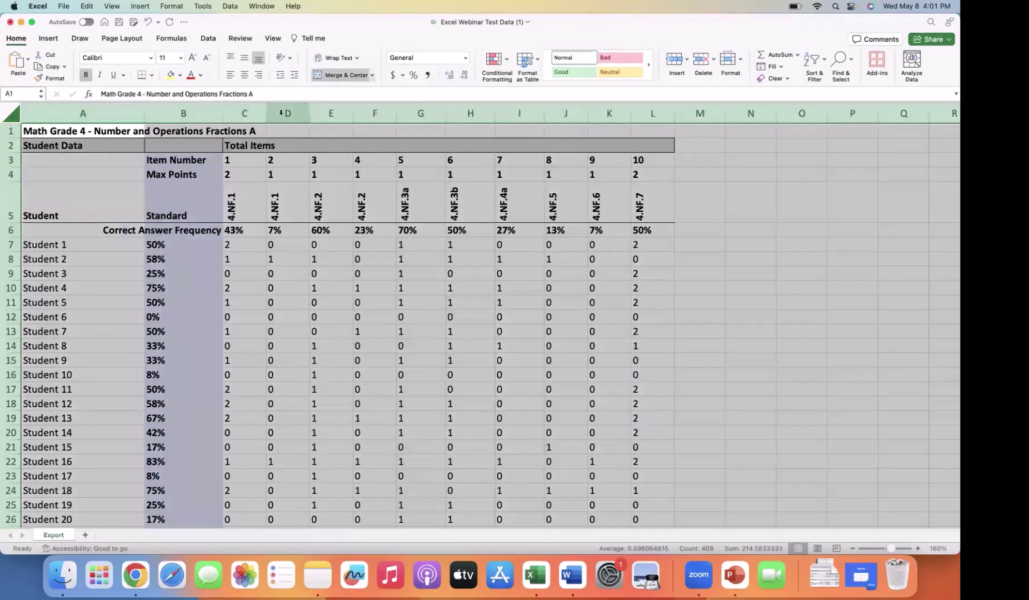
left_click(152, 75)
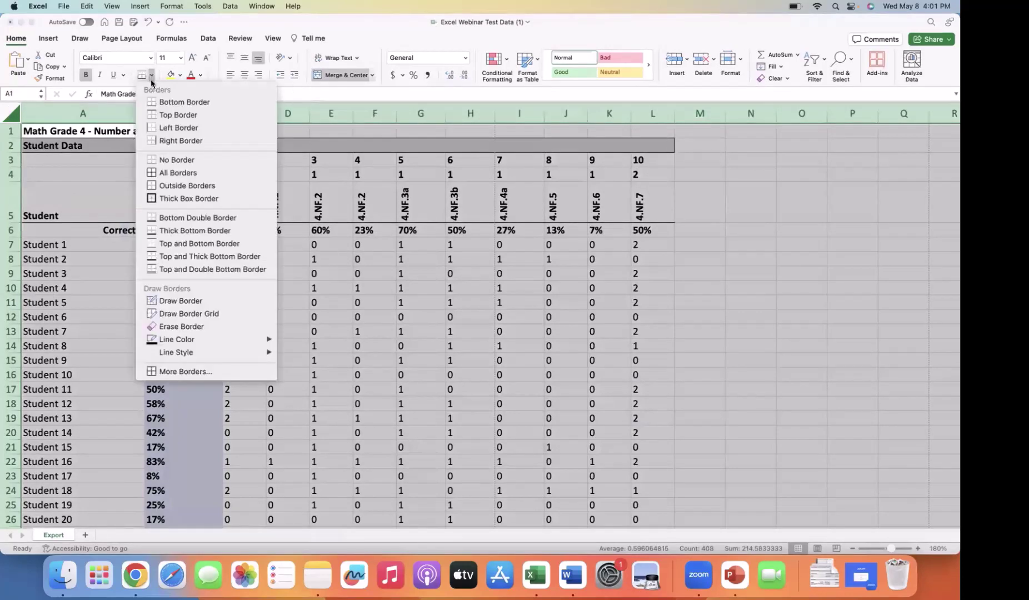
left_click(151, 161)
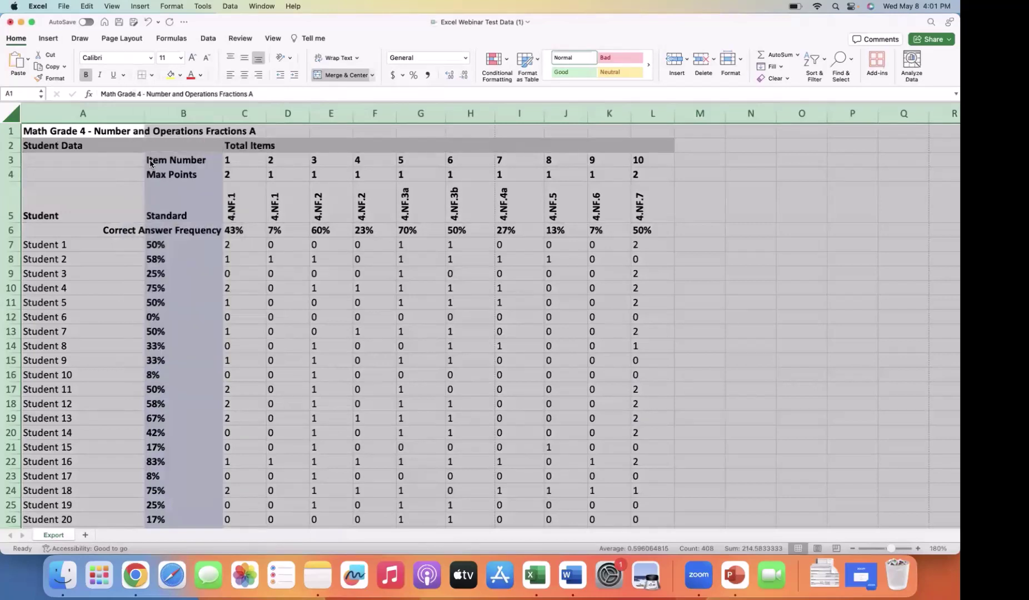
left_click(203, 295)
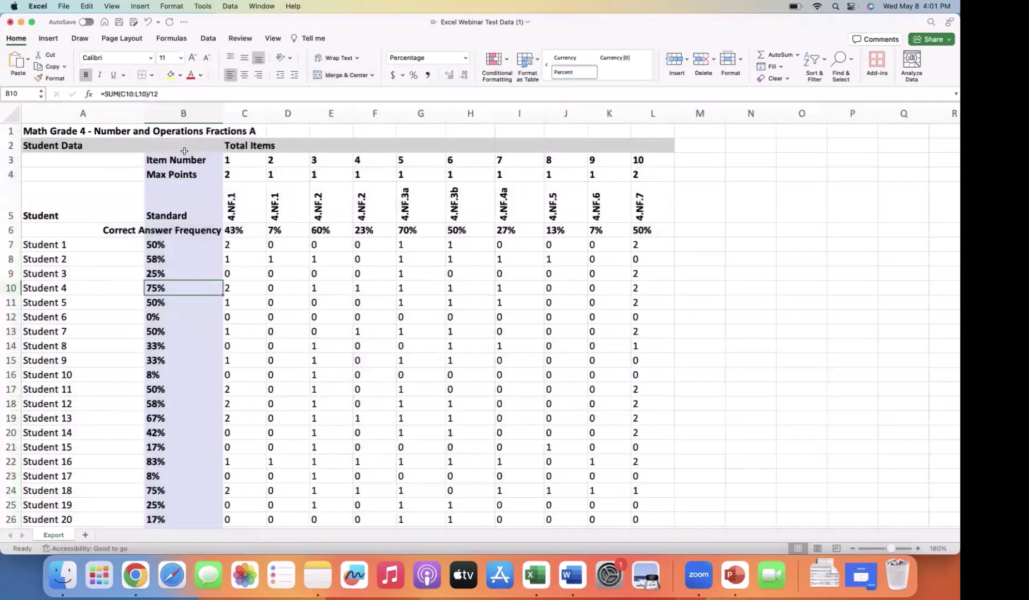
- Delete the Student Data label from A2:B2 and clear the gray fill from those cells
left_click_drag(206, 148, 64, 143)
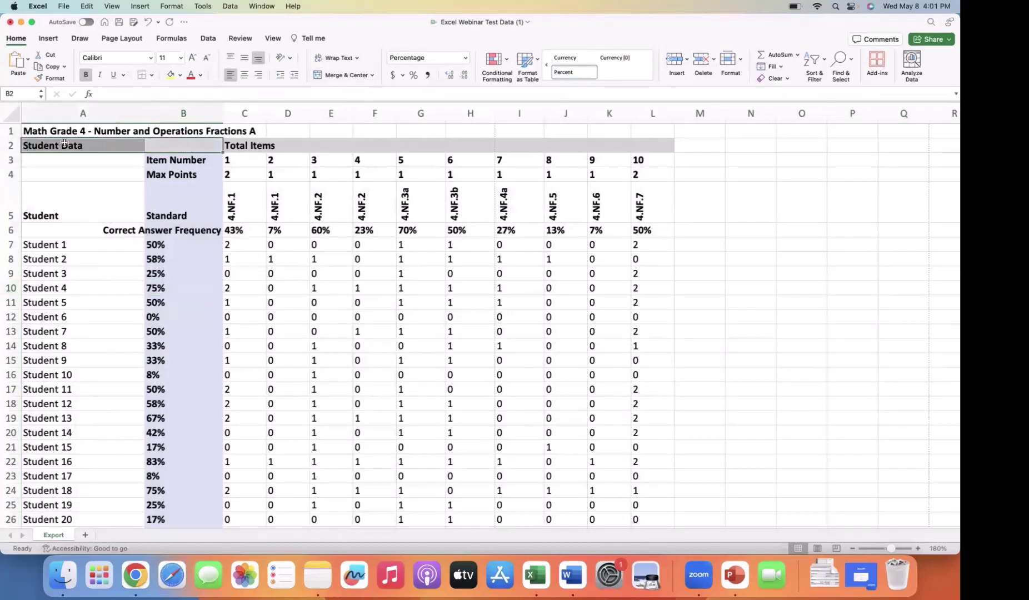
key("BackSpace")
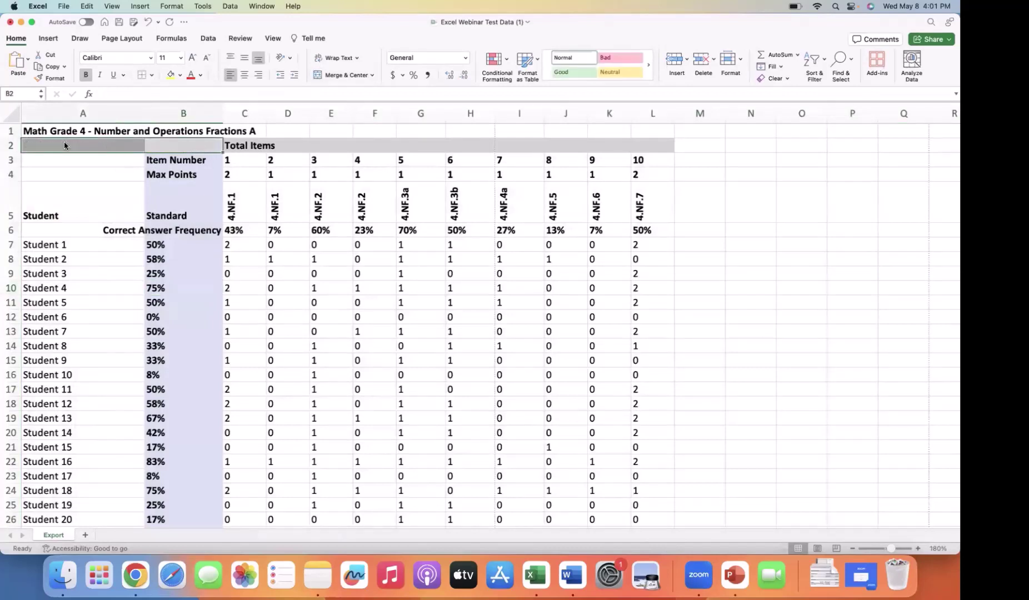
left_click(180, 75)
left_click(196, 94)
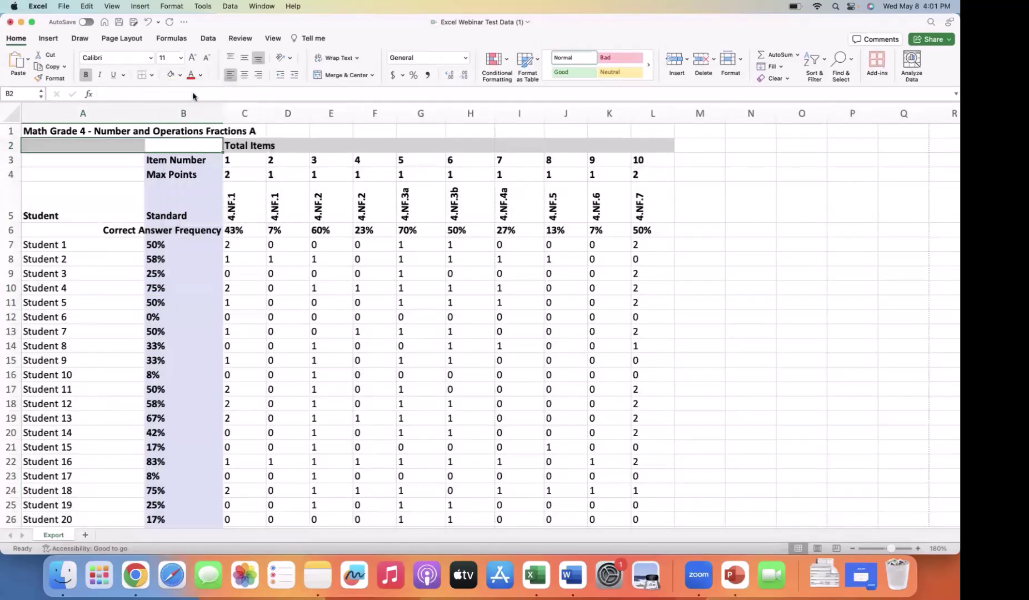
left_click(180, 215)
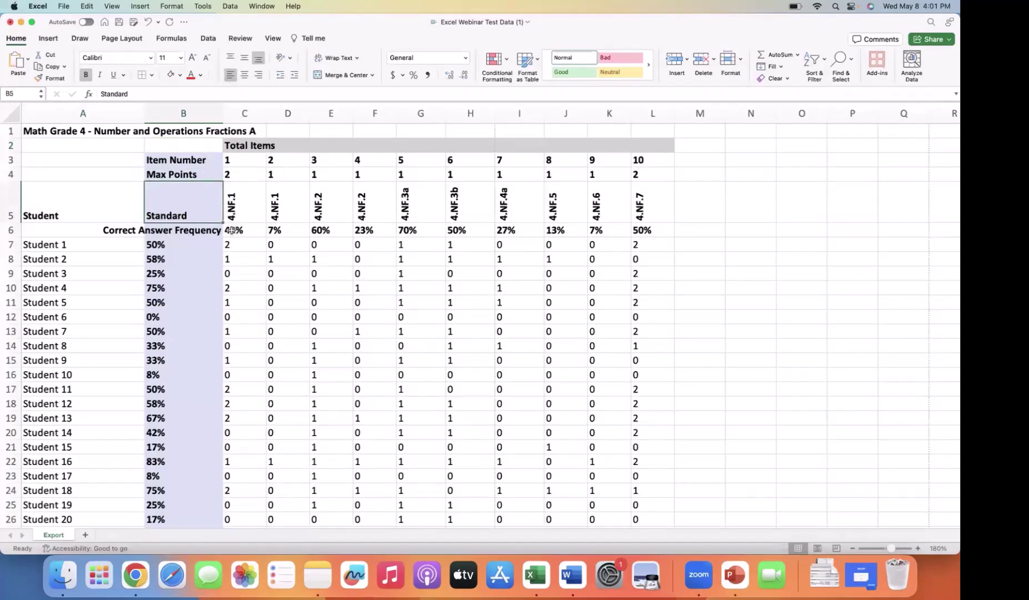
- Fill the correct answer frequency percentages in C6:L6 with light orange
left_click_drag(231, 230, 646, 232)
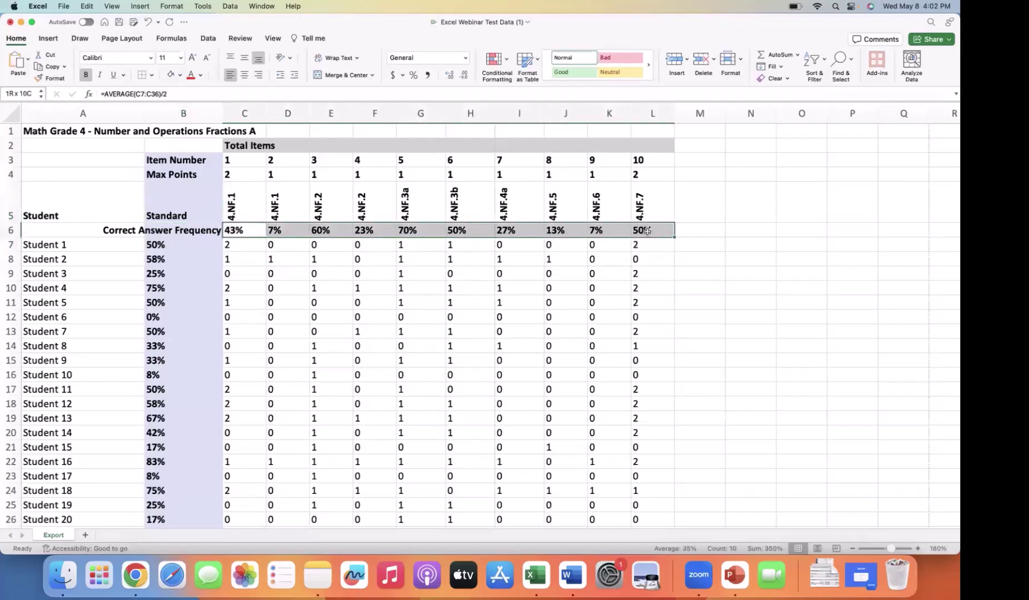
left_click(179, 74)
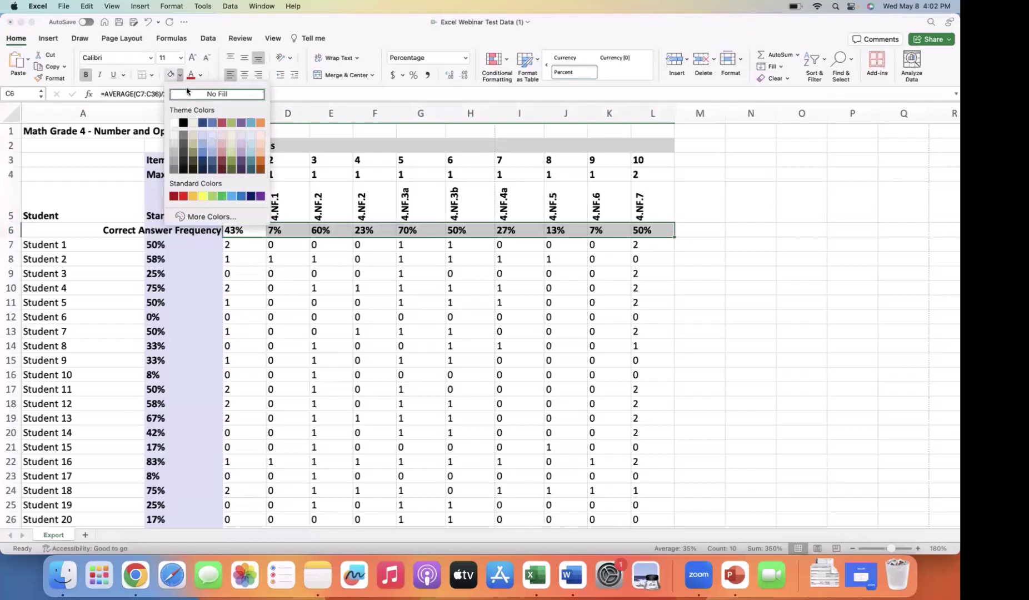
left_click(260, 132)
left_click(279, 271)
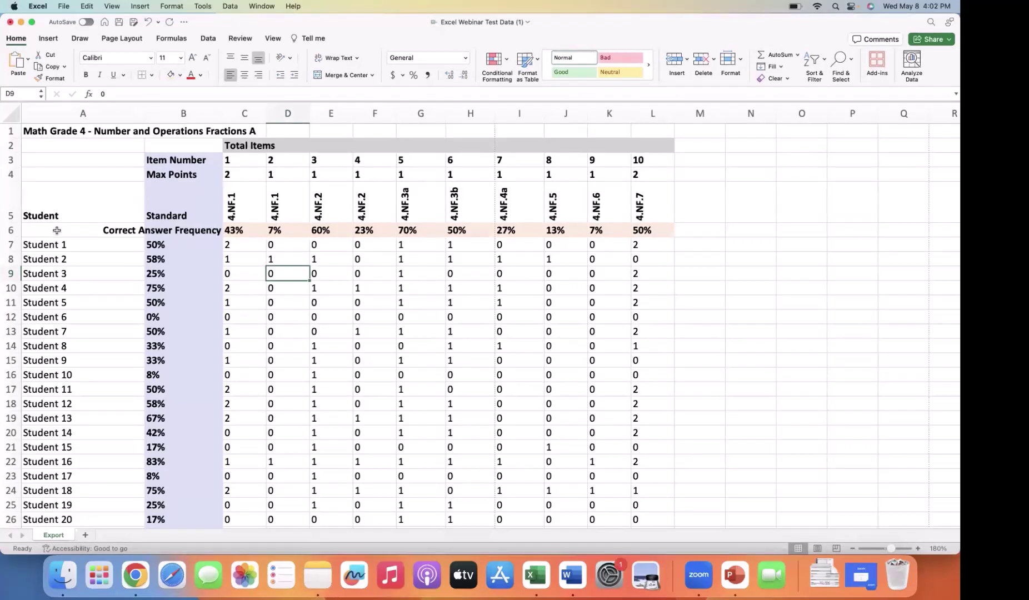
- Narrow column A so it is just wide enough for the student names
scroll(85, 376, "down", 5)
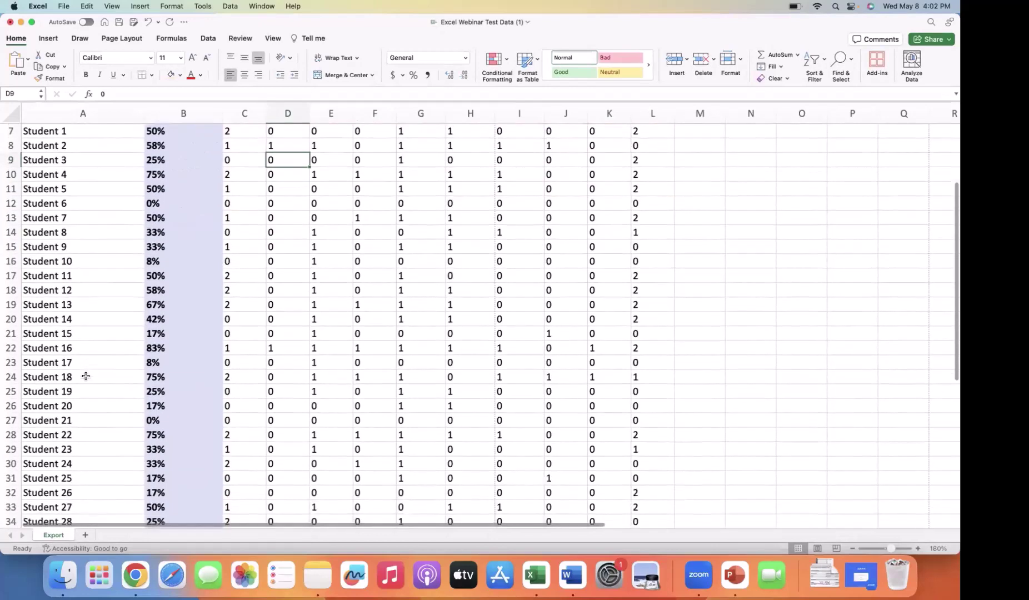
scroll(86, 376, "up", 5)
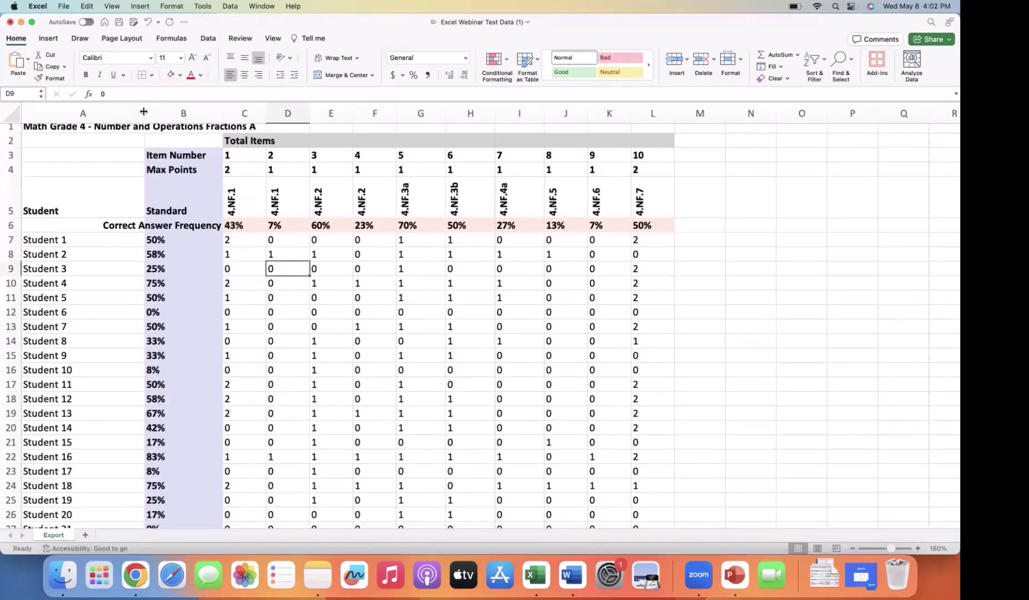
left_click_drag(144, 112, 86, 116)
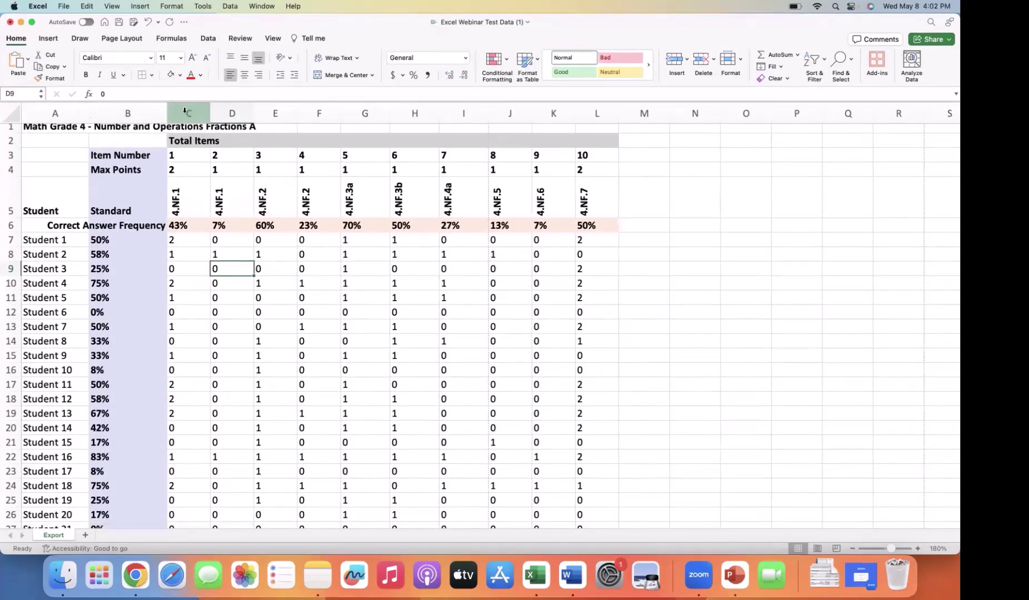
- Narrow item columns C through L to one equal width that still fits the frequency percentages
left_click_drag(180, 114, 477, 114)
left_click_drag(495, 114, 593, 115)
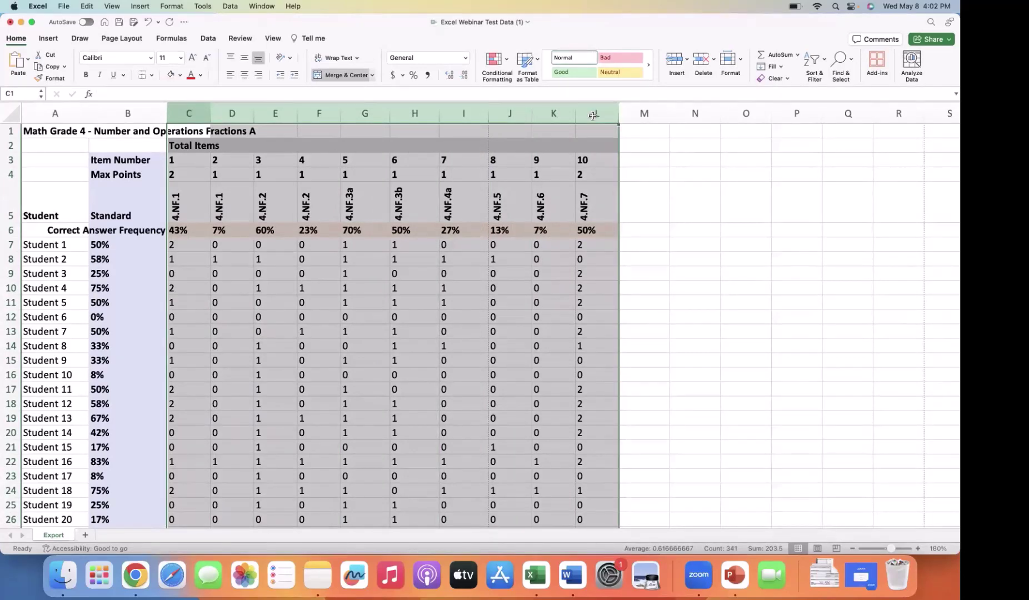
left_click_drag(617, 113, 616, 113)
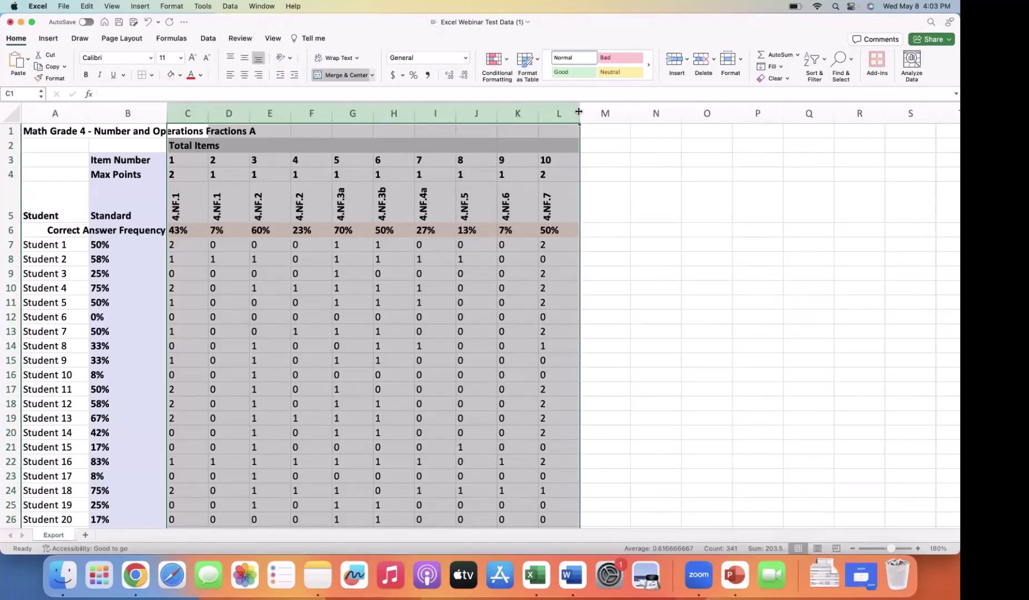
left_click_drag(579, 111, 564, 111)
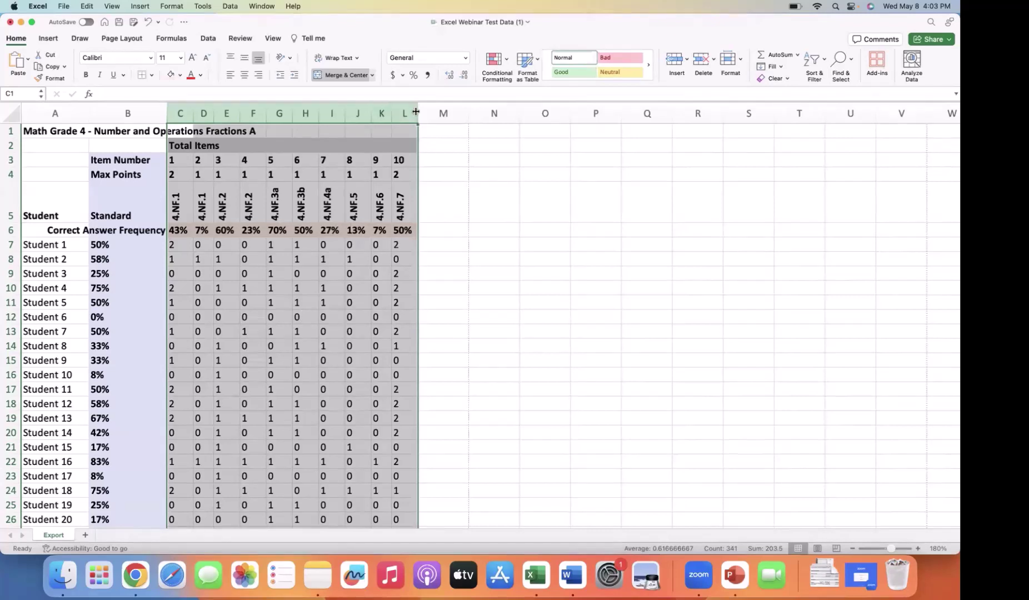
left_click_drag(416, 112, 421, 113)
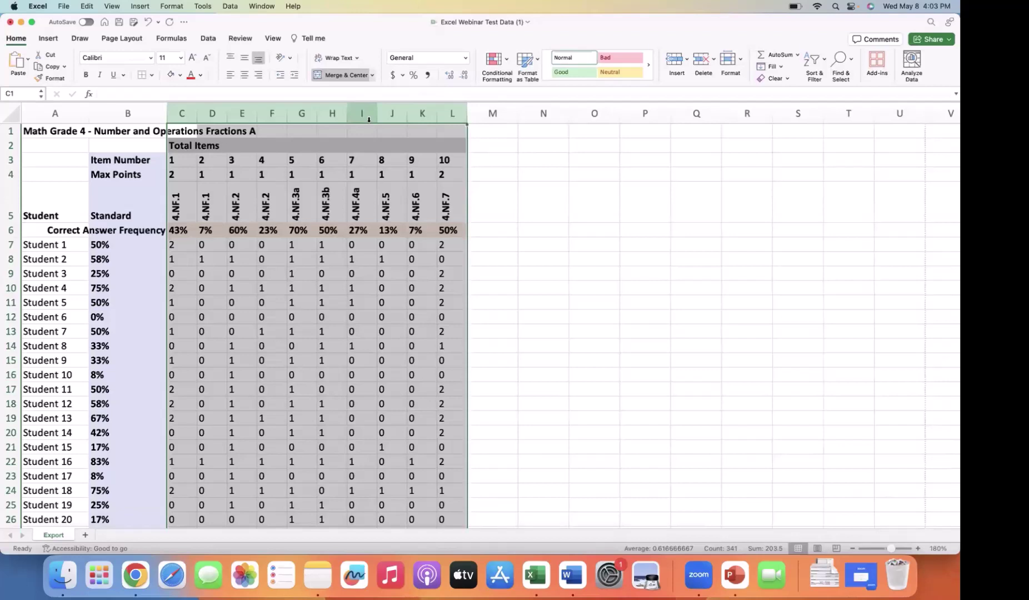
- Increase the height of row 6 and all student rows below it to one equal, roomier height
left_click(10, 231)
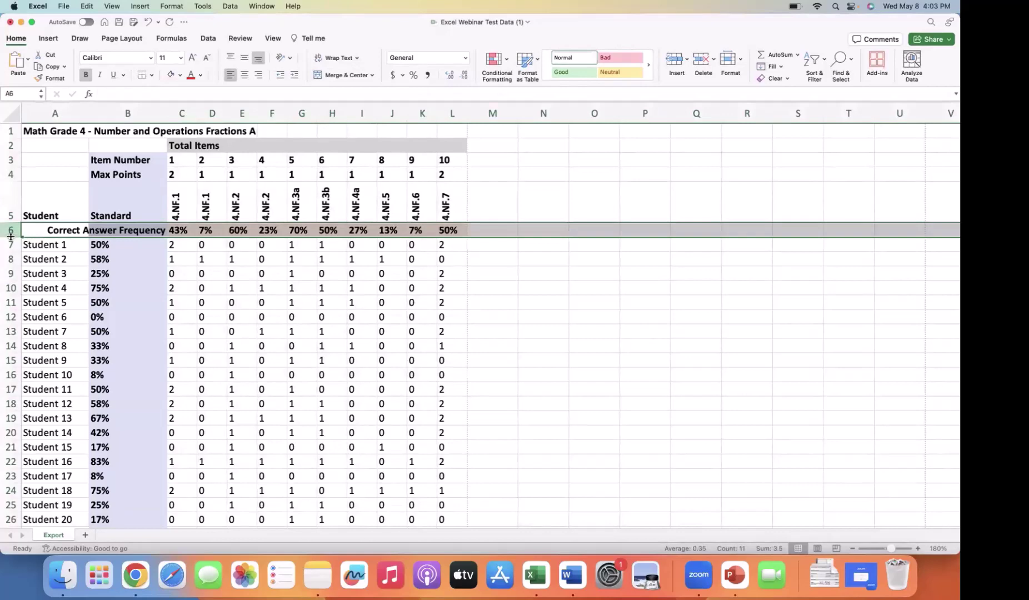
left_click_drag(11, 237, 10, 462)
left_click(211, 292)
left_click(11, 462)
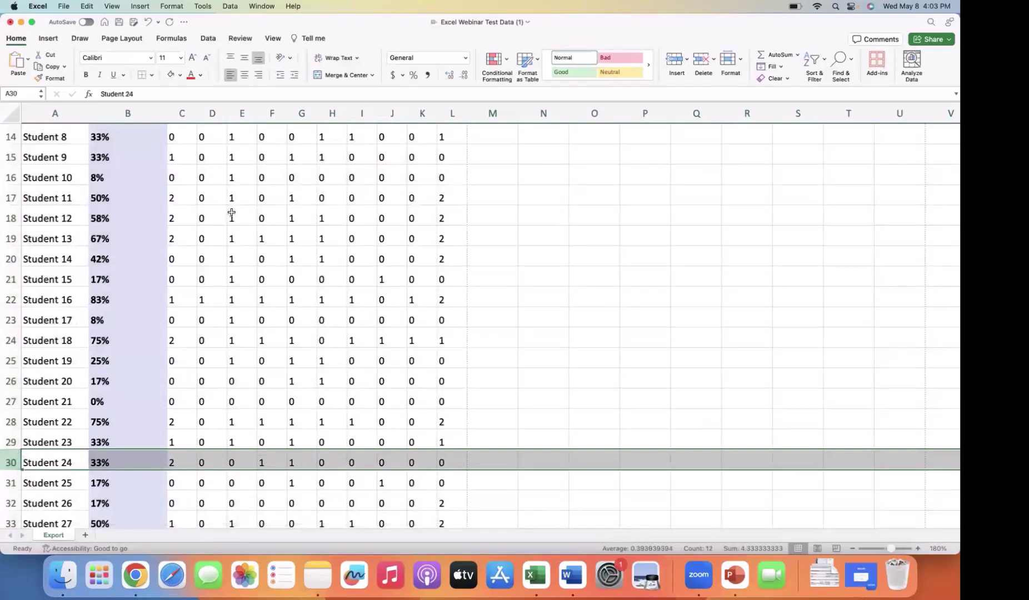
scroll(231, 214, "up", 10)
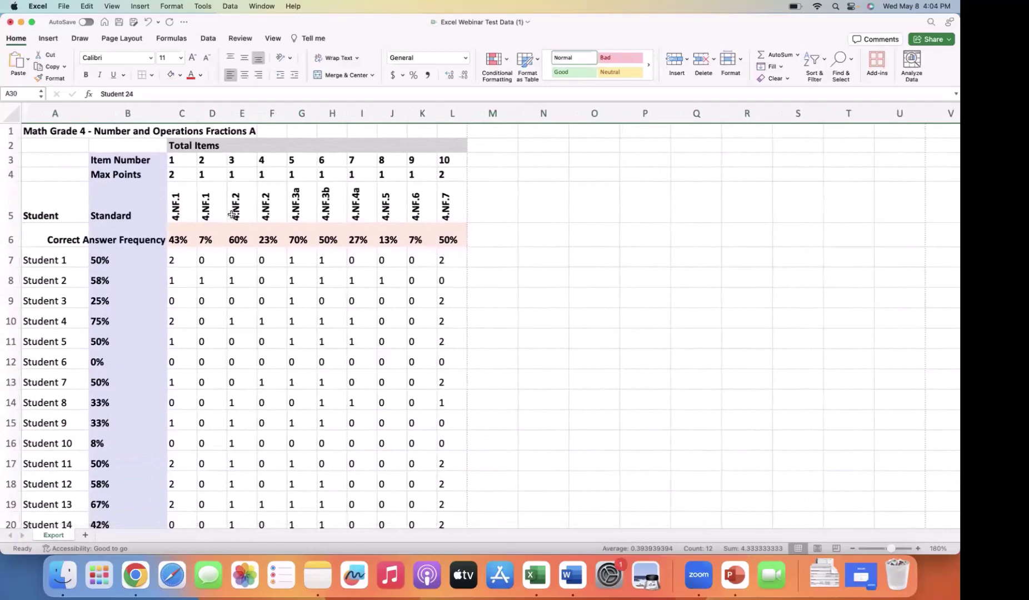
- Check in the print preview how the sheet fits on the page, then close it without printing
left_click(63, 6)
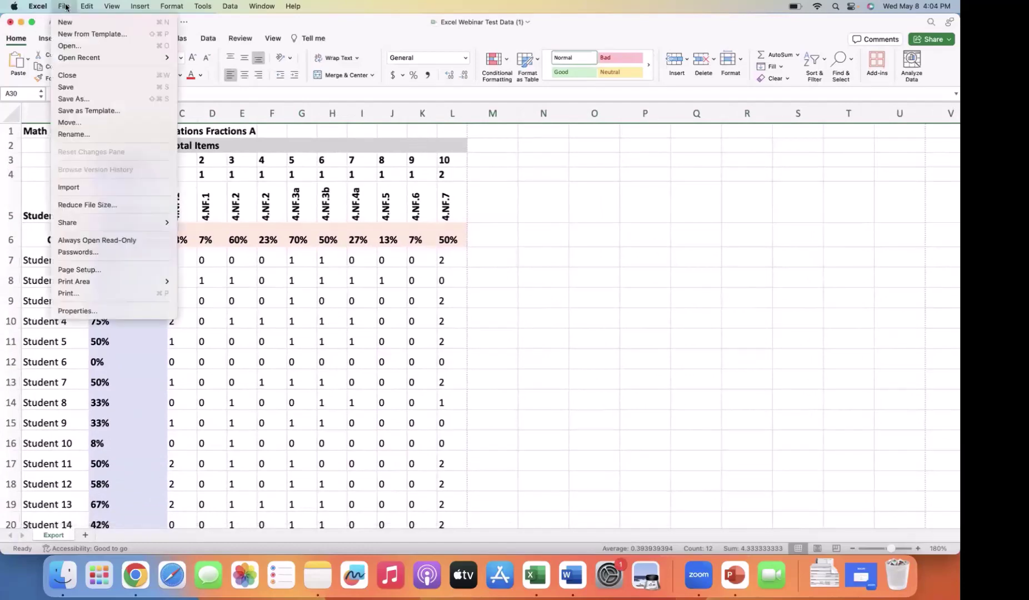
left_click(76, 295)
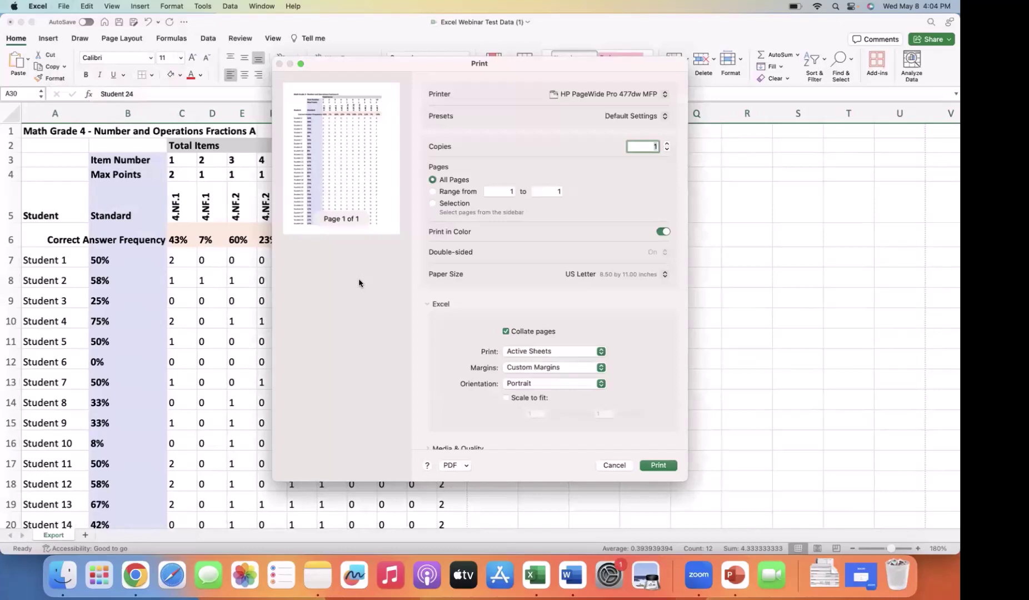
left_click(615, 465)
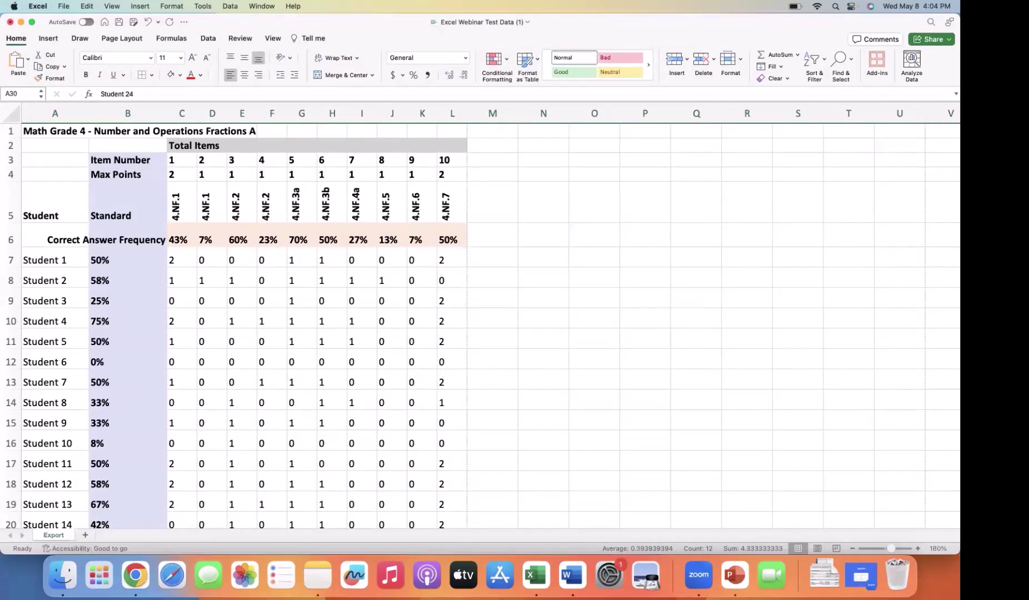
- Unmerge the Total Items header, then merge and center it again across C2:L2
left_click(174, 146)
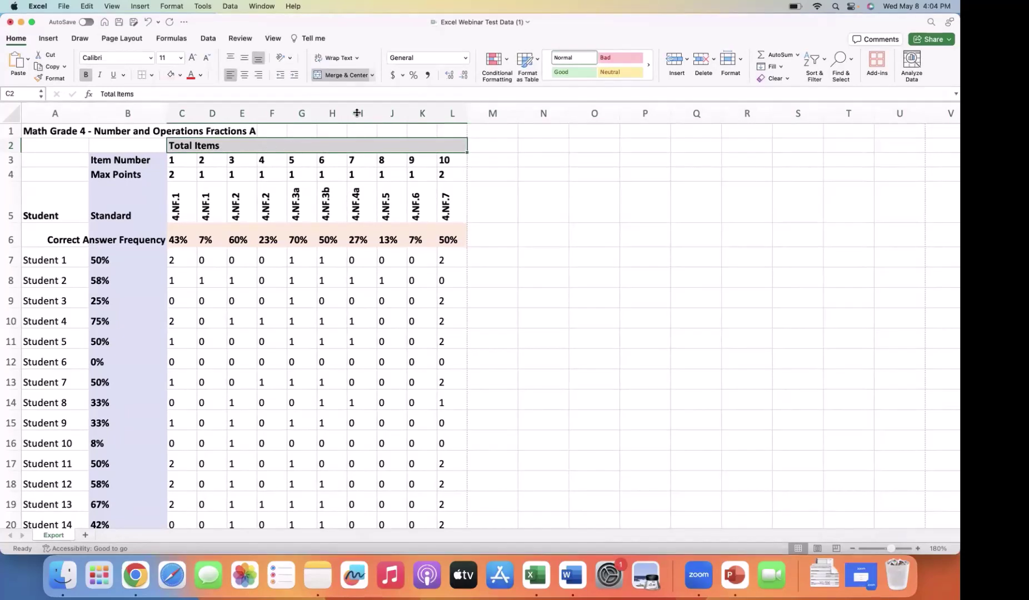
left_click(339, 77)
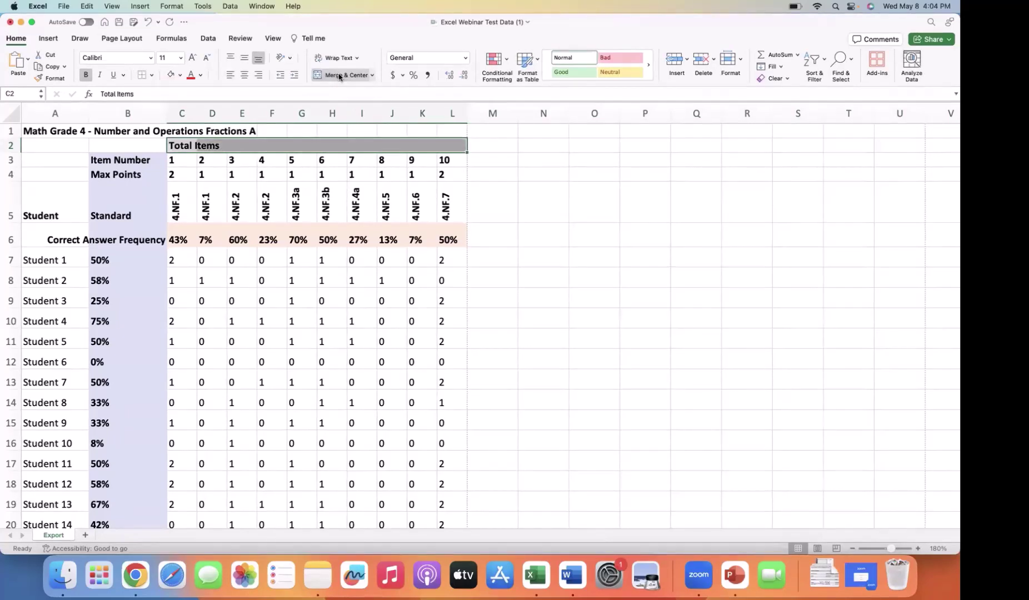
left_click(212, 146)
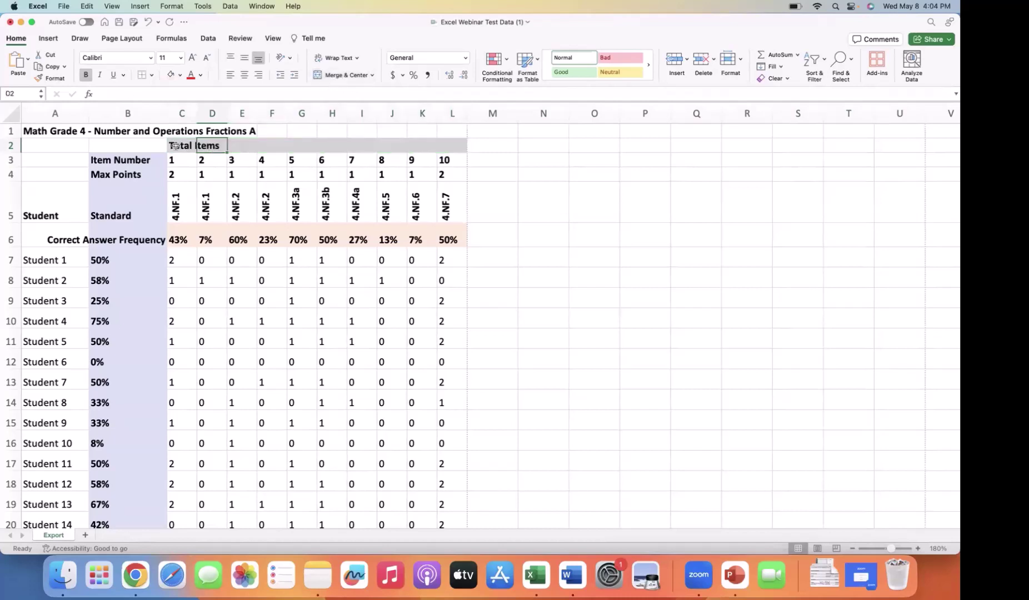
left_click_drag(175, 146, 449, 146)
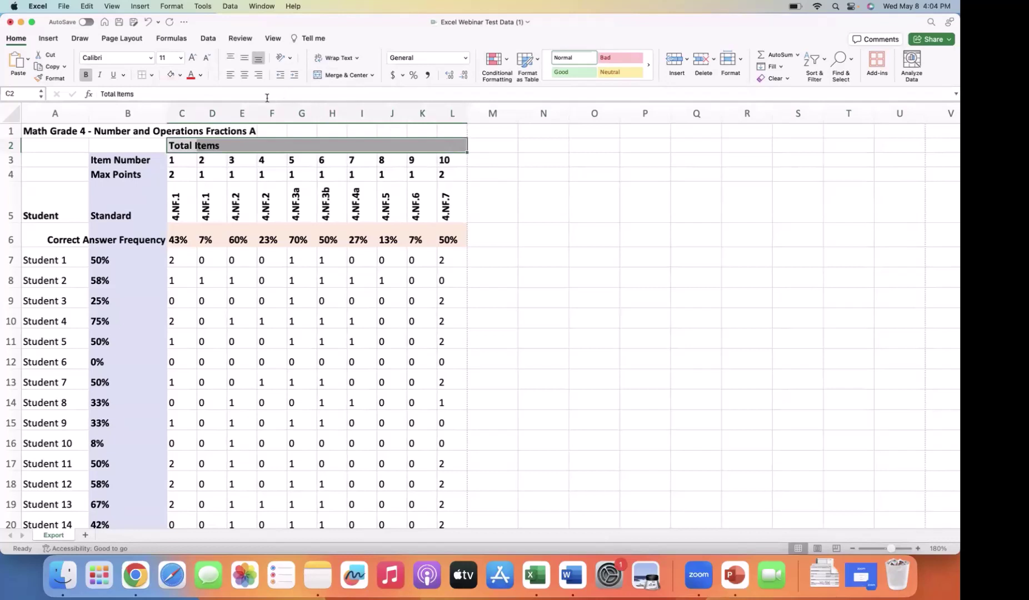
left_click(243, 77)
left_click(177, 145)
left_click_drag(176, 146, 451, 146)
left_click(342, 75)
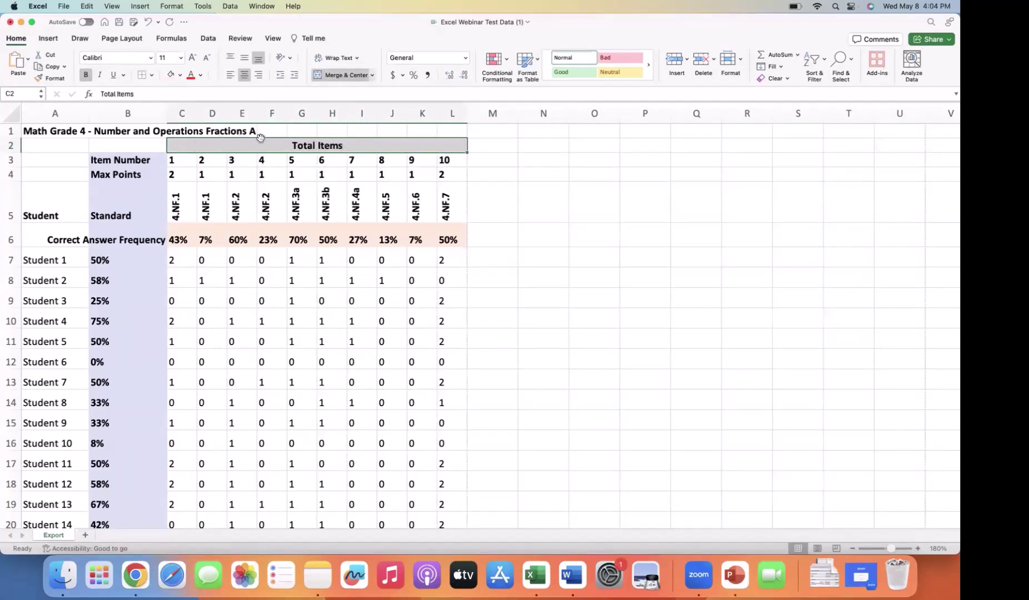
- Merge and center the sheet title in row 1 across A1:L1
left_click(29, 130)
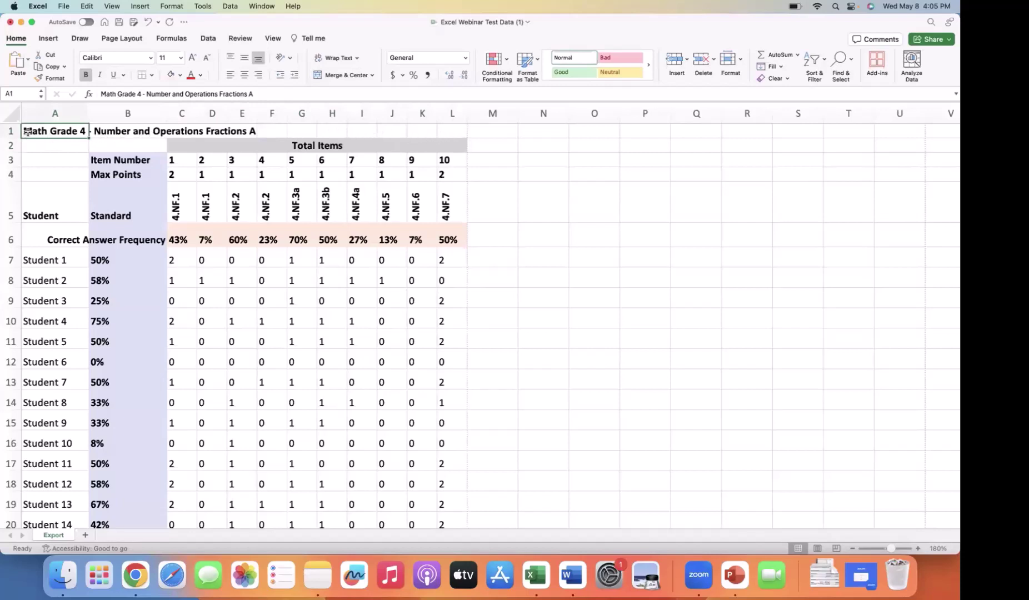
left_click_drag(26, 131, 447, 137)
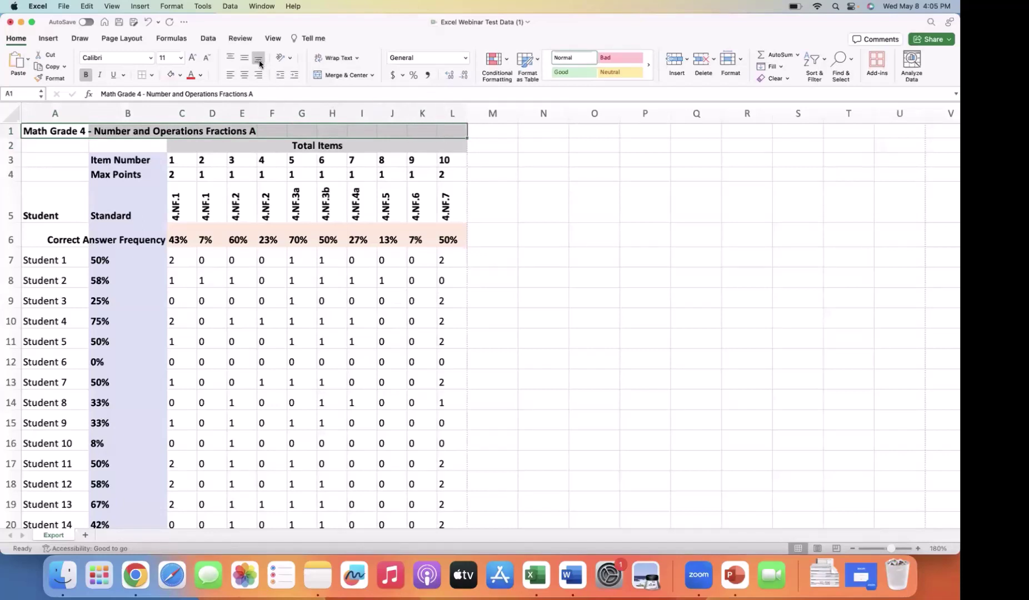
left_click(372, 75)
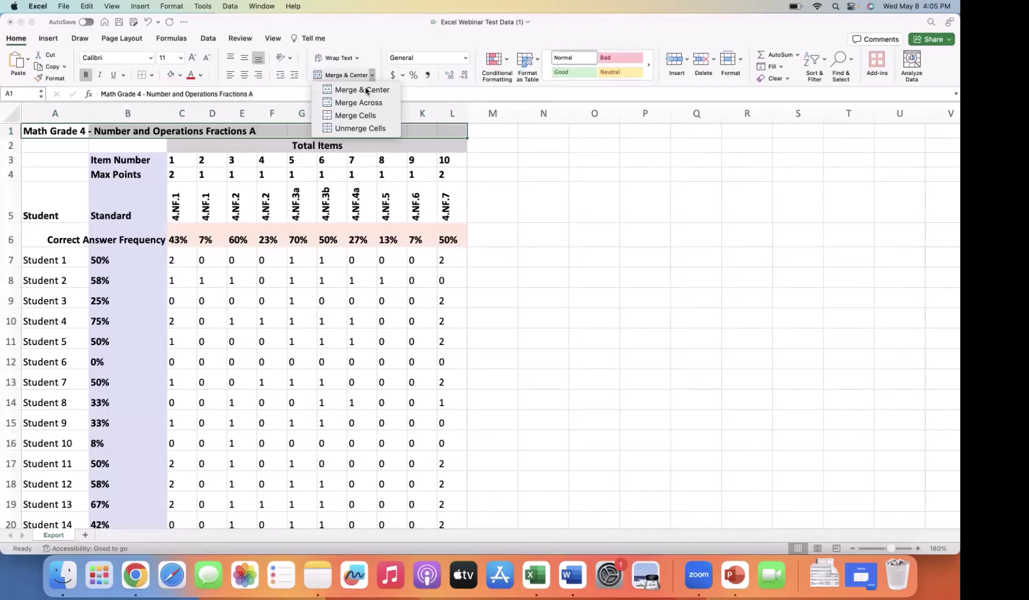
left_click(350, 90)
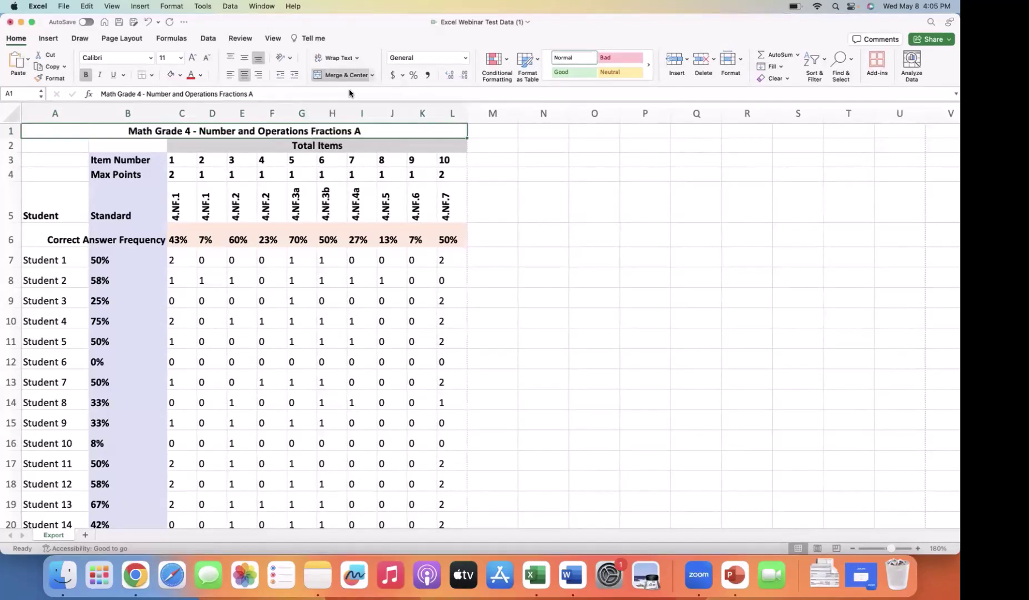
left_click(278, 218)
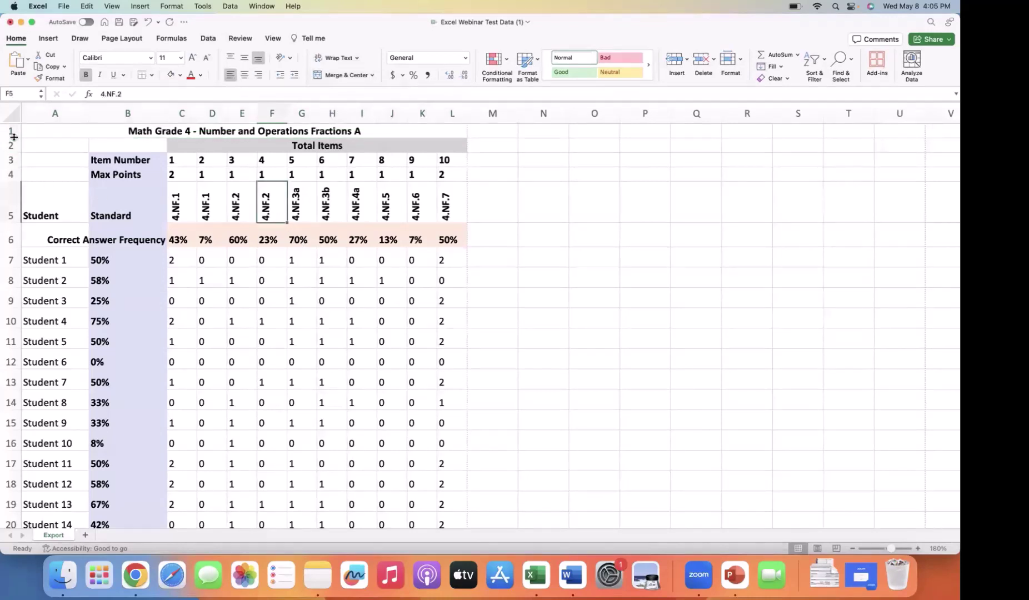
- Make row 1 taller and vertically middle-align every cell in the sheet
left_click_drag(14, 137, 15, 148)
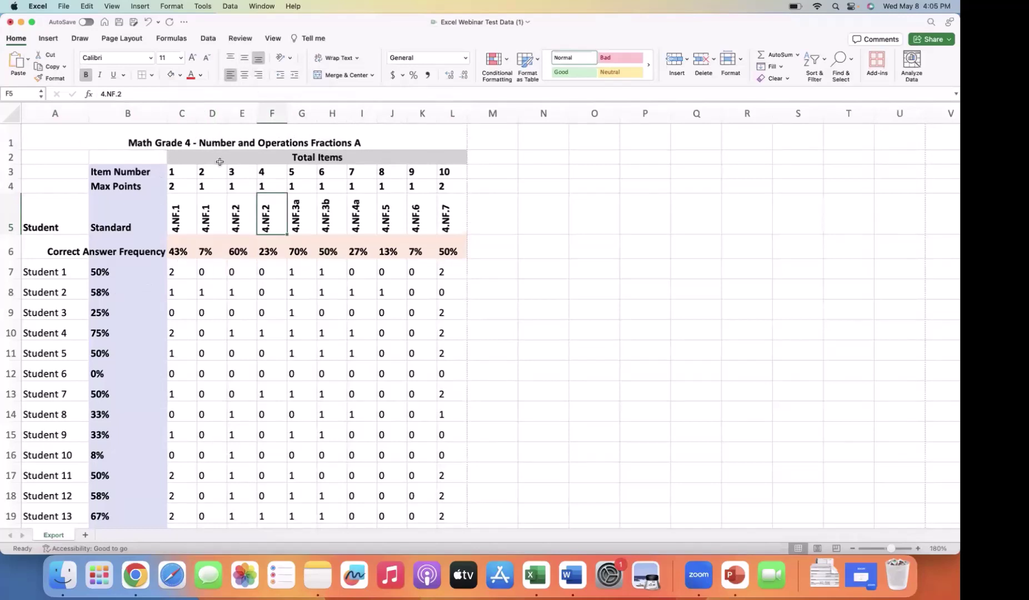
left_click(10, 113)
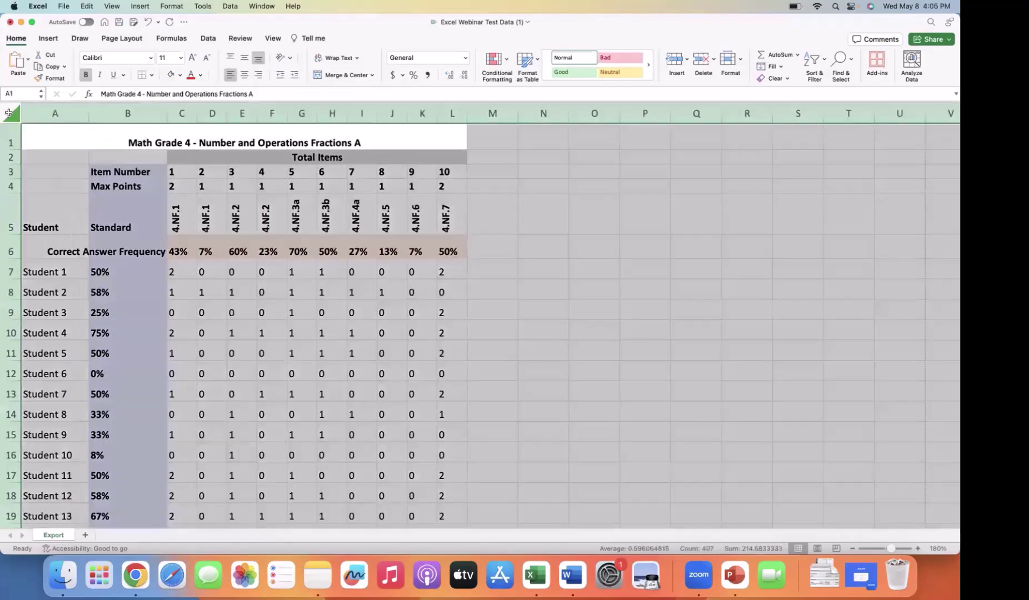
left_click(243, 59)
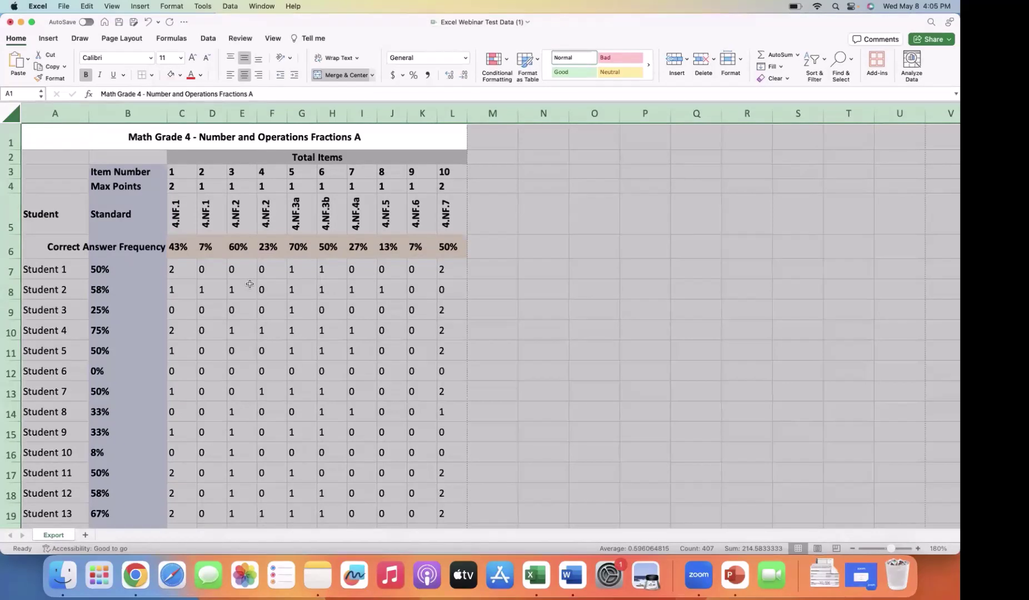
left_click(356, 389)
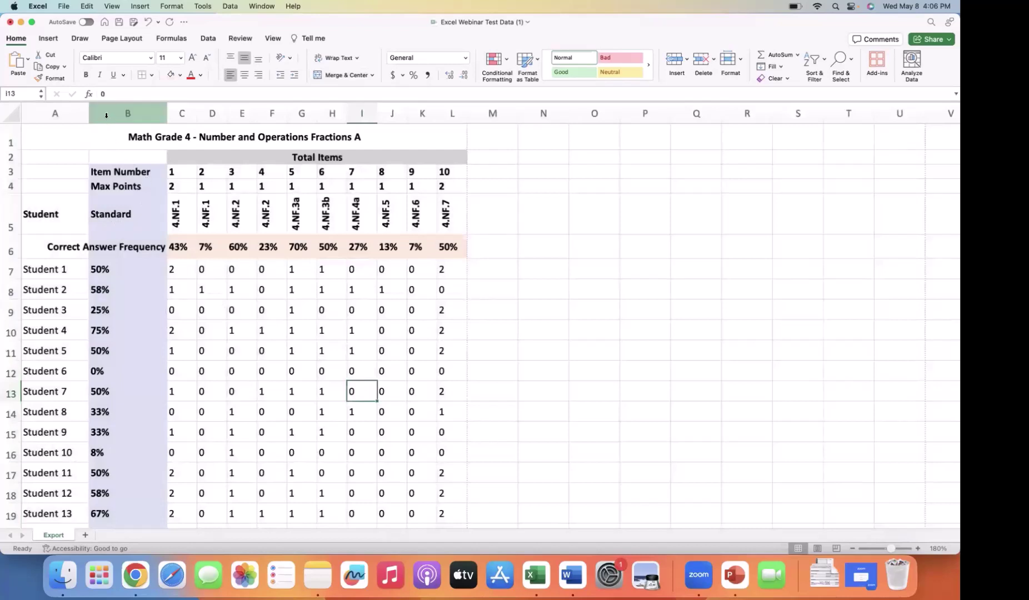
- Center the contents of columns B through L horizontally
left_click_drag(107, 113, 452, 115)
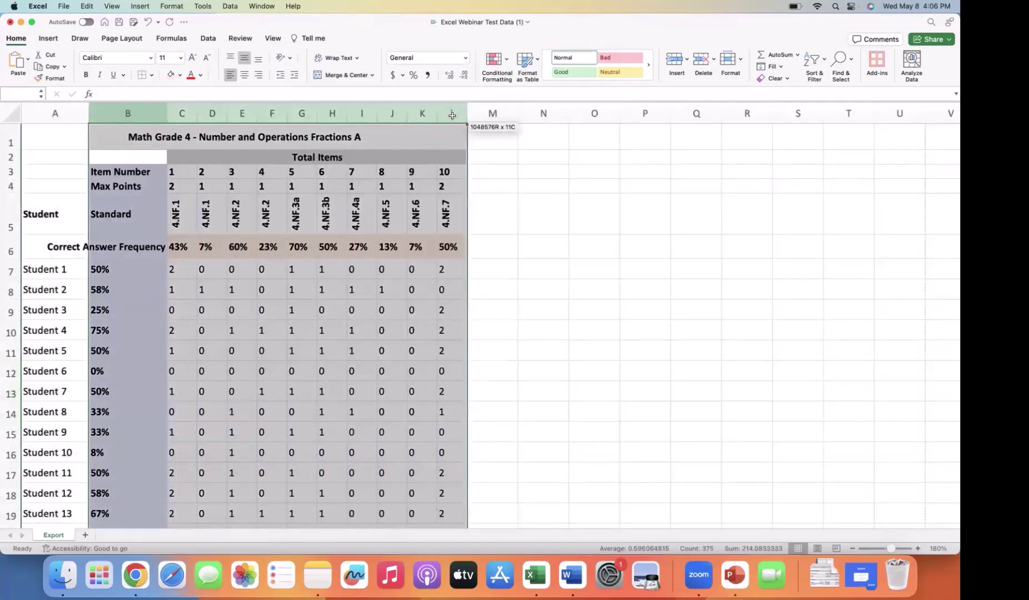
left_click(244, 79)
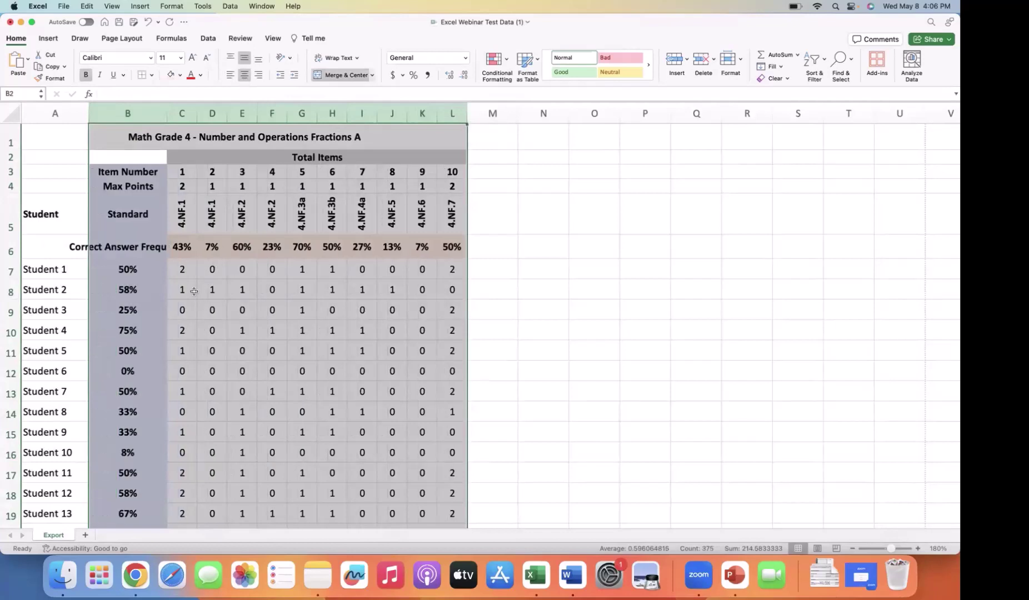
left_click(194, 292)
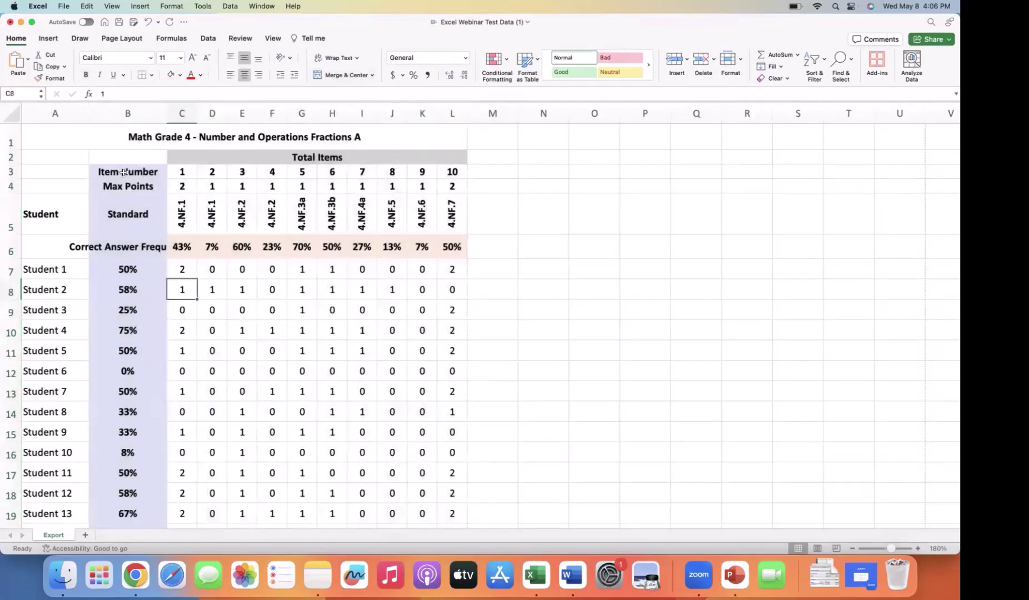
- Right-align the row labels in B3:B6, from Item Number to Correct Answer Frequency
left_click_drag(123, 171, 127, 250)
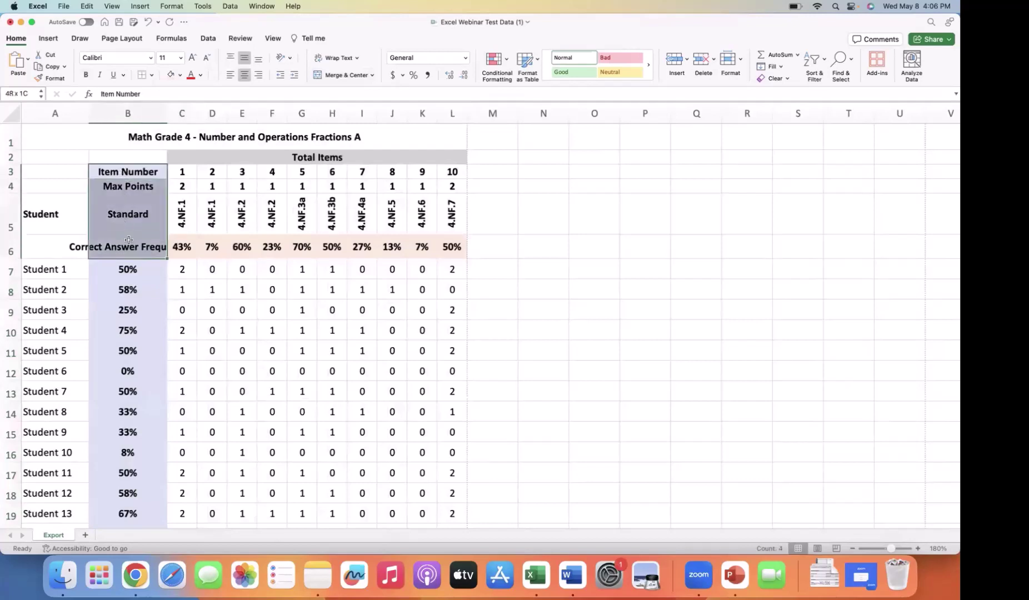
left_click(258, 75)
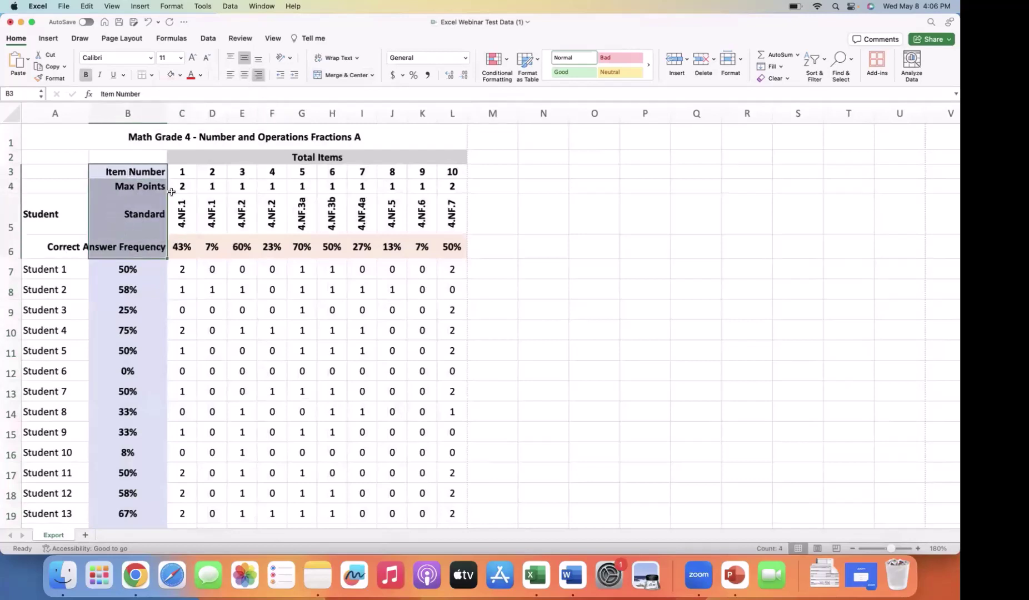
left_click(568, 254)
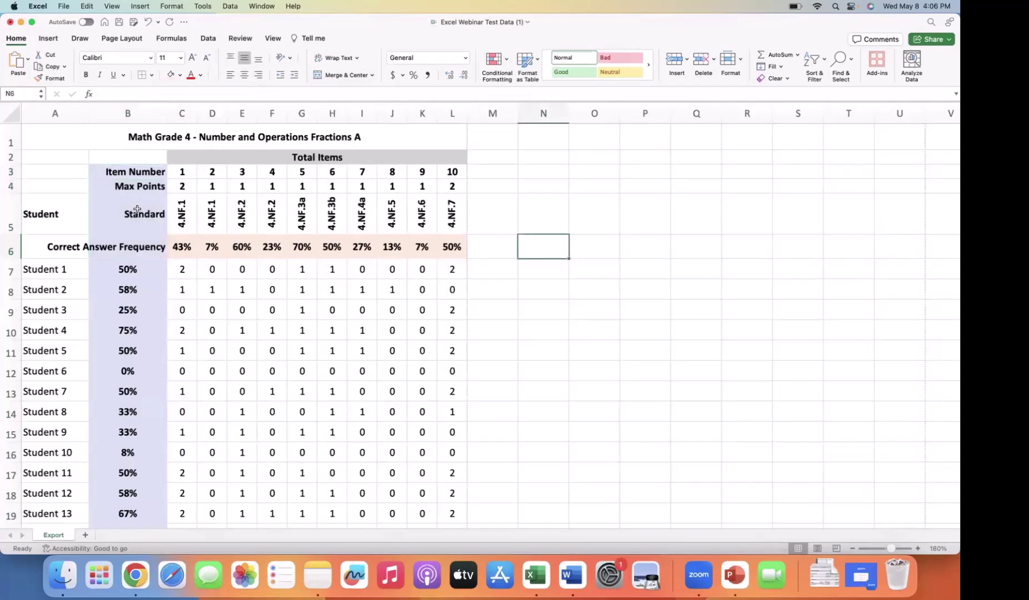
- Remove the fill color from the row labels in B3:B6
left_click_drag(105, 170, 112, 236)
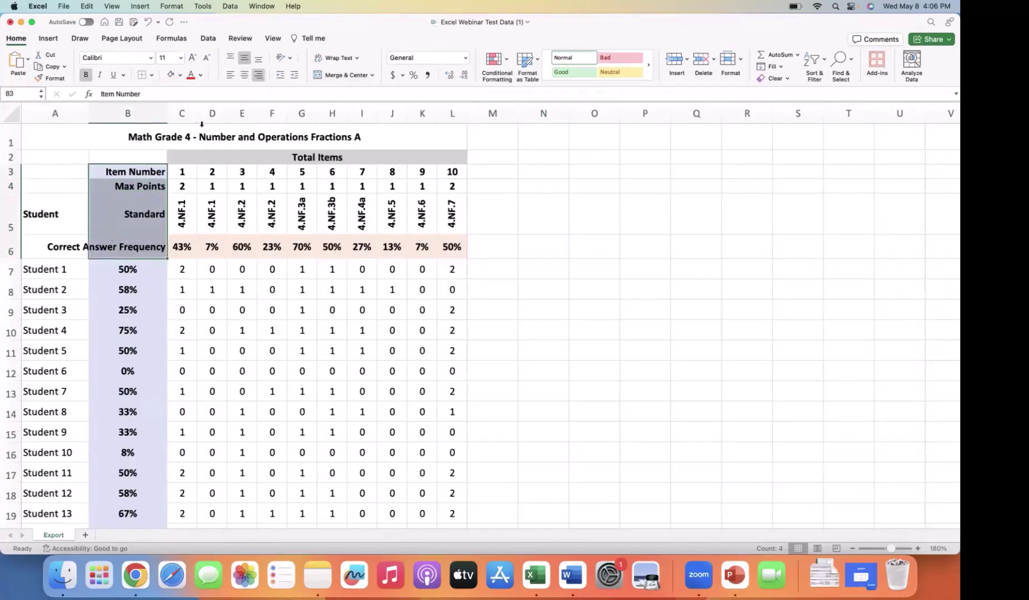
left_click(176, 79)
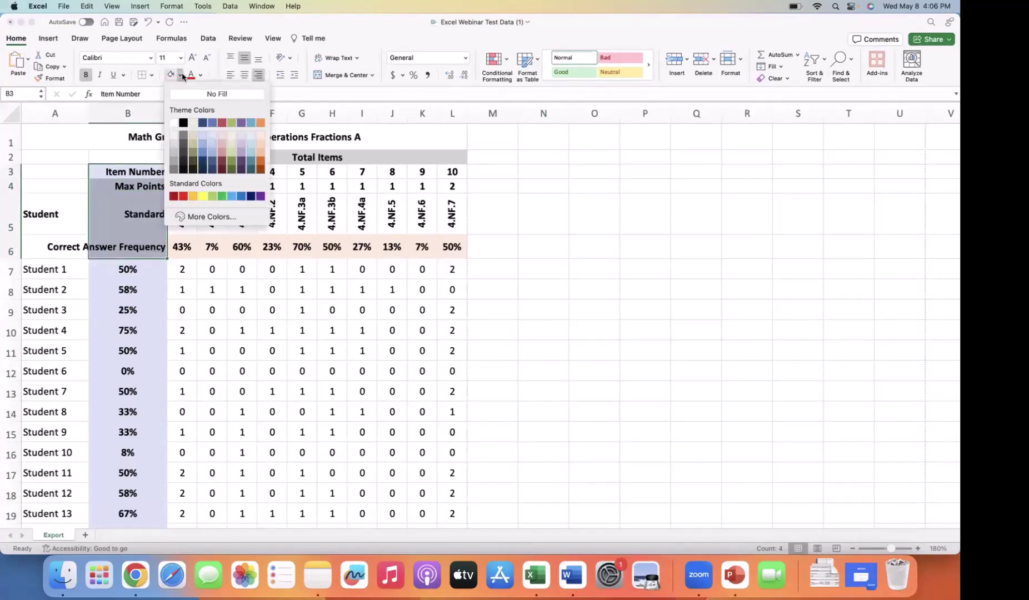
left_click(202, 97)
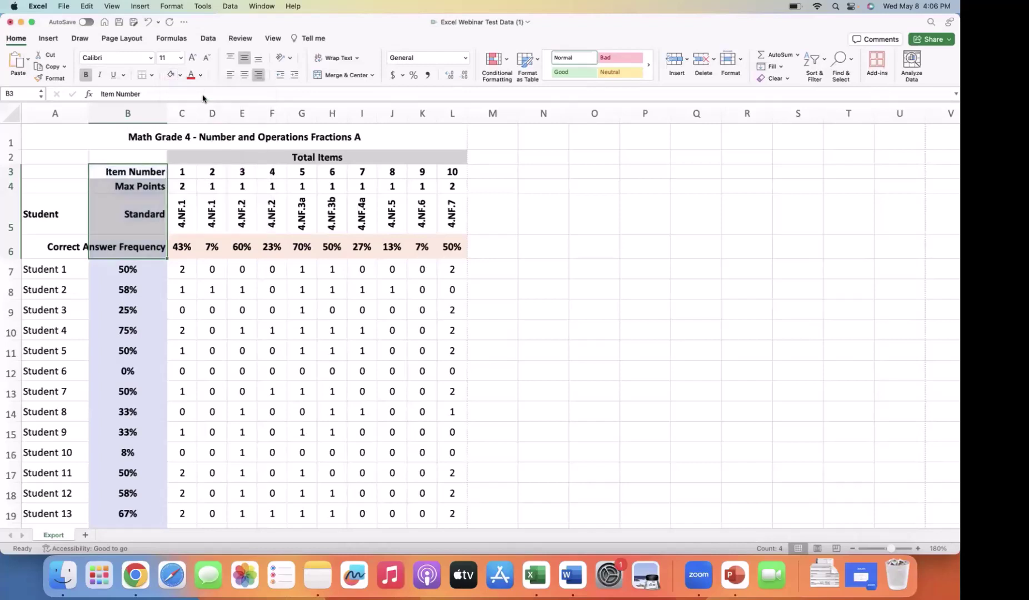
left_click(261, 205)
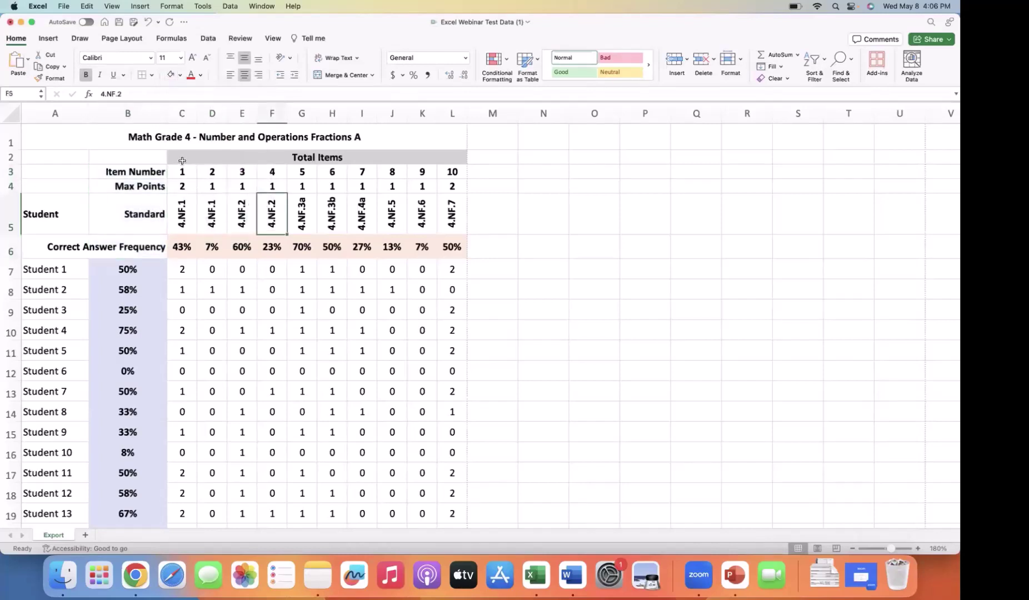
- Apply all borders to the item data from the Total Items header through the last student, C2:L36
left_click_drag(182, 161, 245, 507)
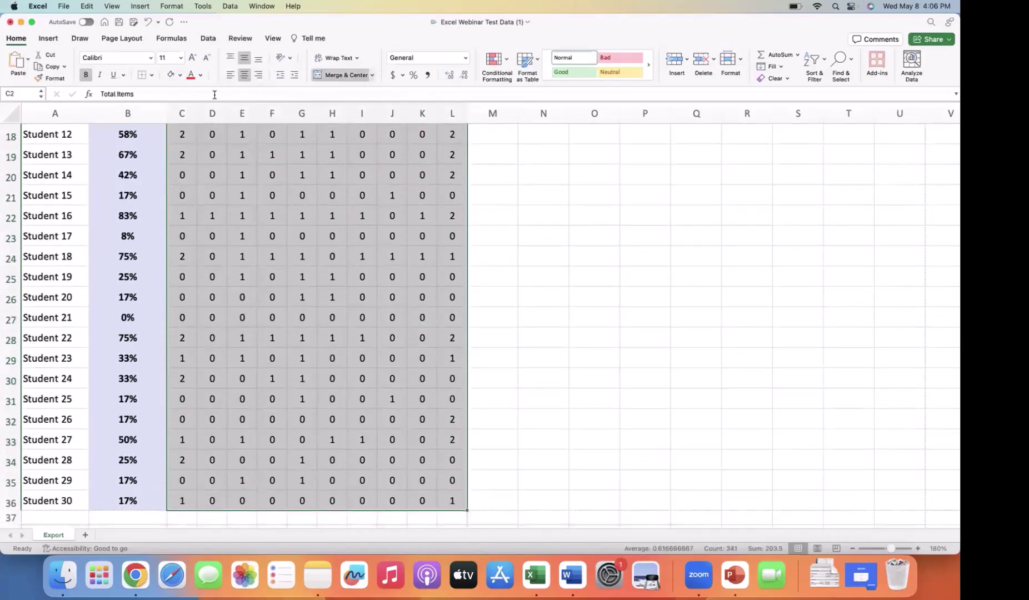
left_click(150, 75)
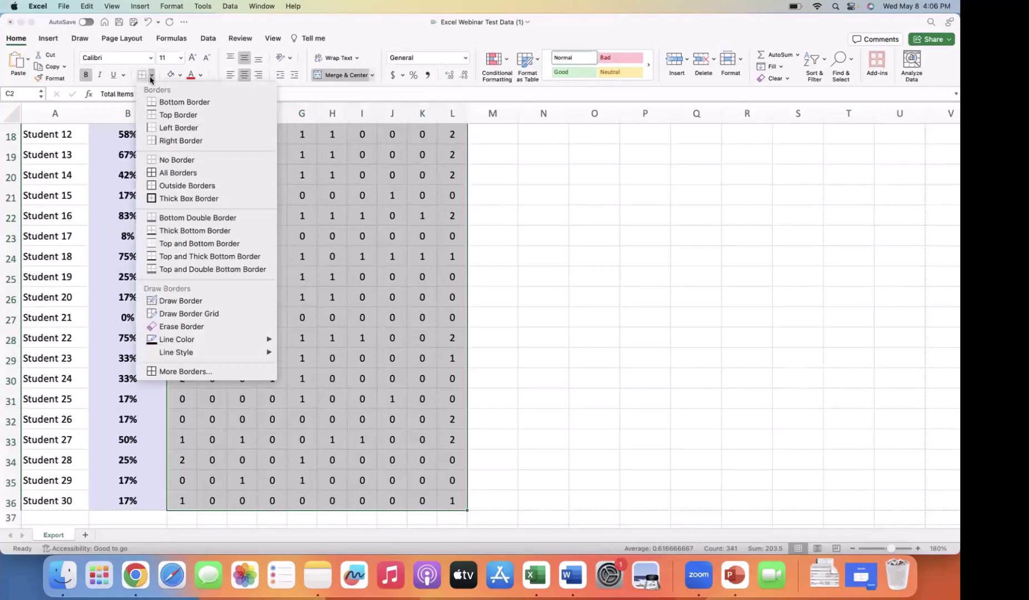
left_click(178, 173)
scroll(276, 233, "up", 10)
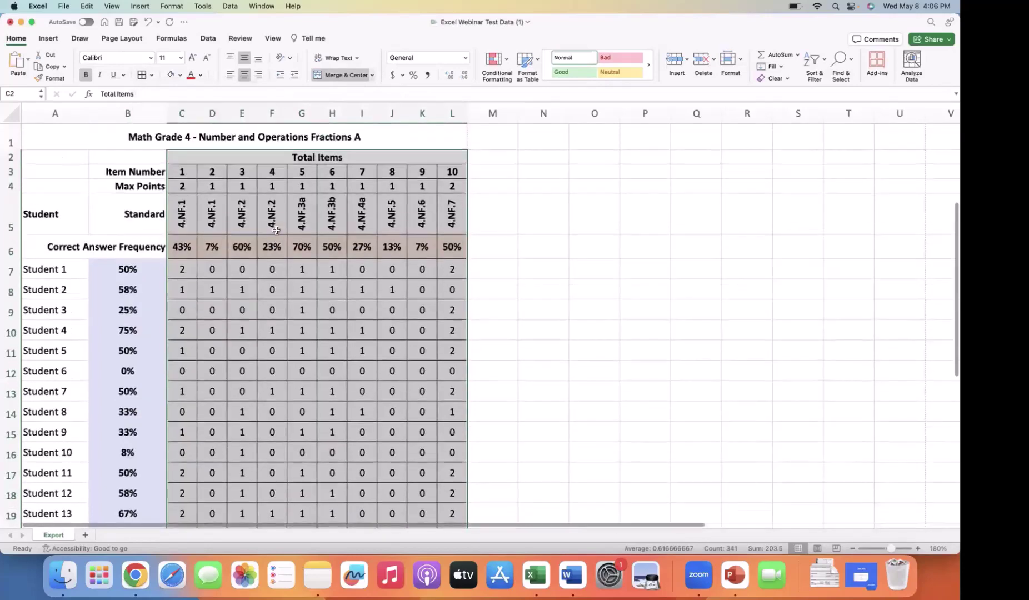
left_click(277, 233)
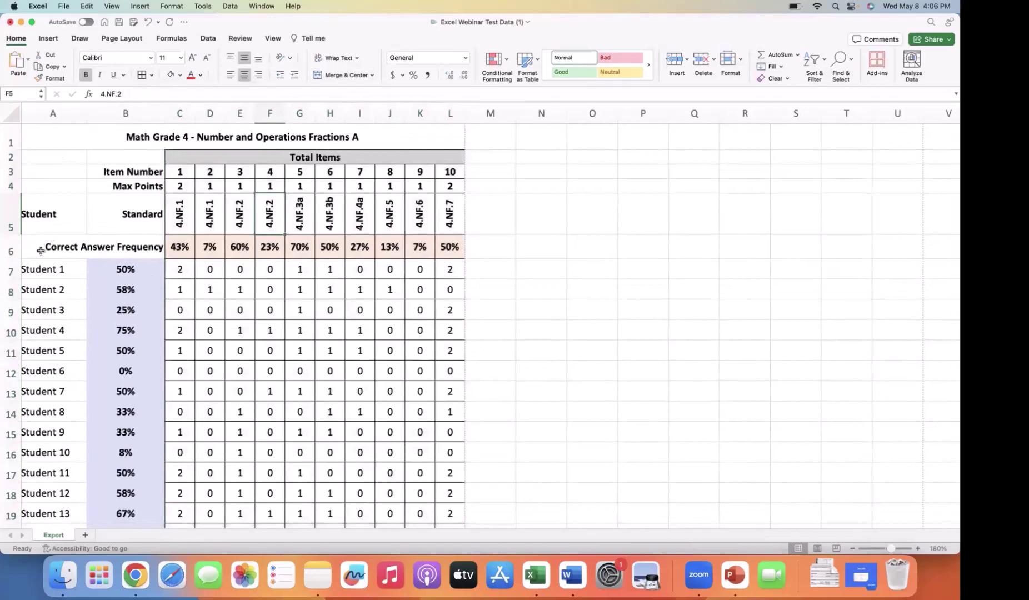
- Clear the Student heading in A5 and apply all borders to the student names and scores in A7:B36
left_click(43, 208)
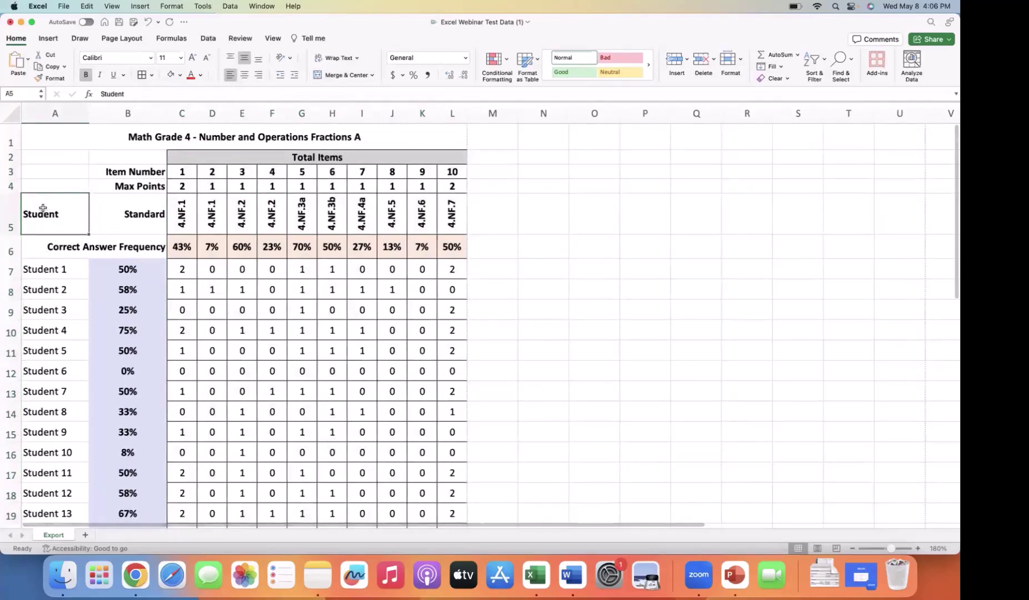
key("Delete")
left_click_drag(41, 269, 102, 567)
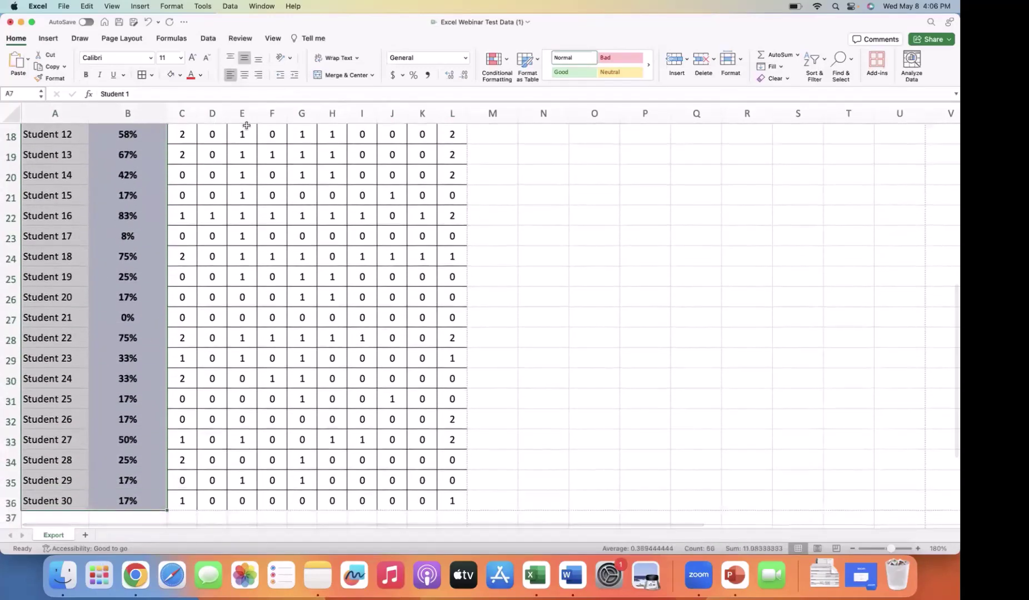
scroll(242, 247, "up", 10)
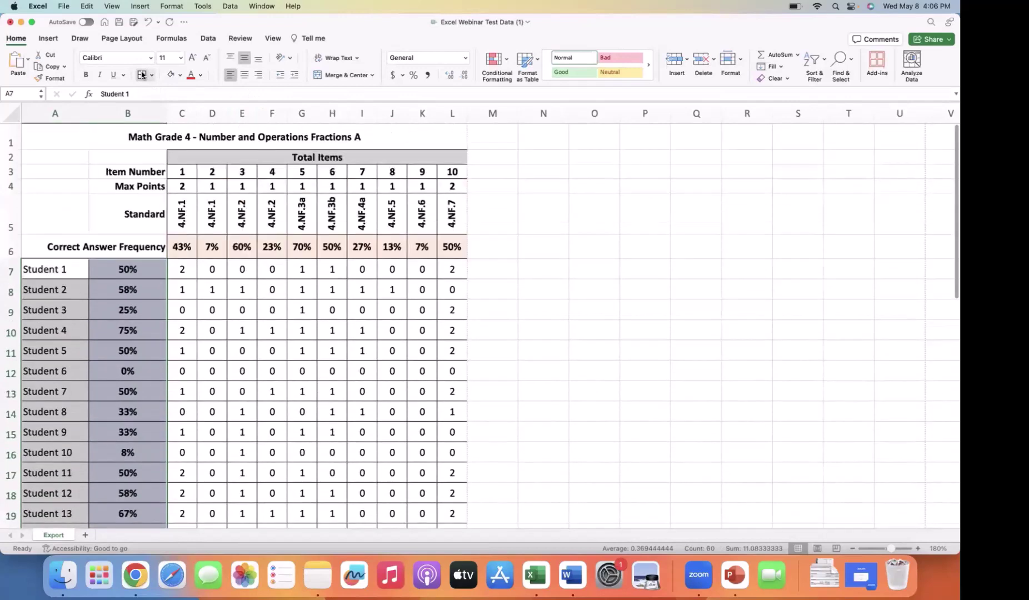
left_click(253, 277)
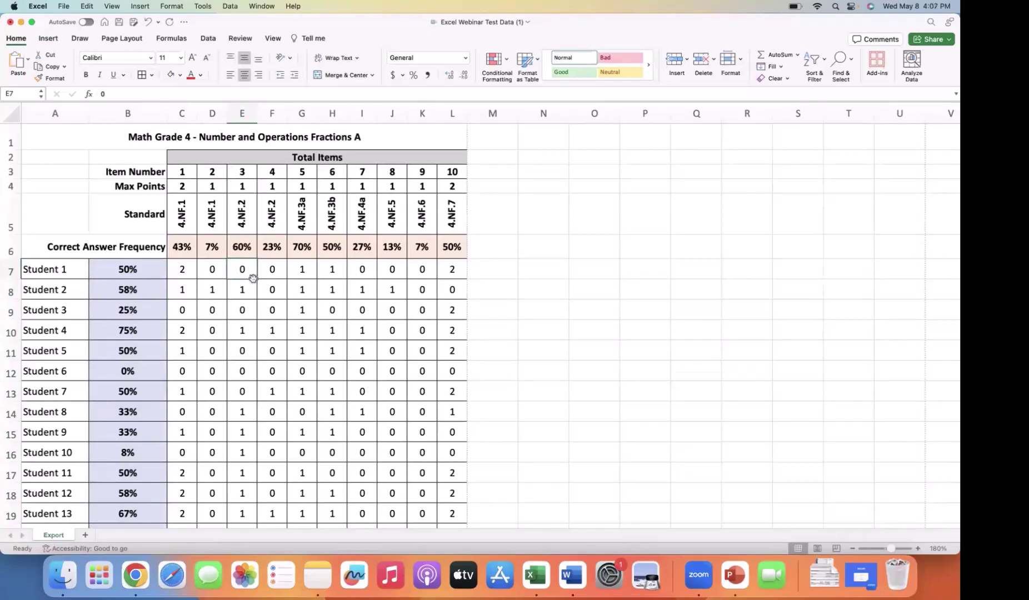
scroll(253, 278, "down", 5)
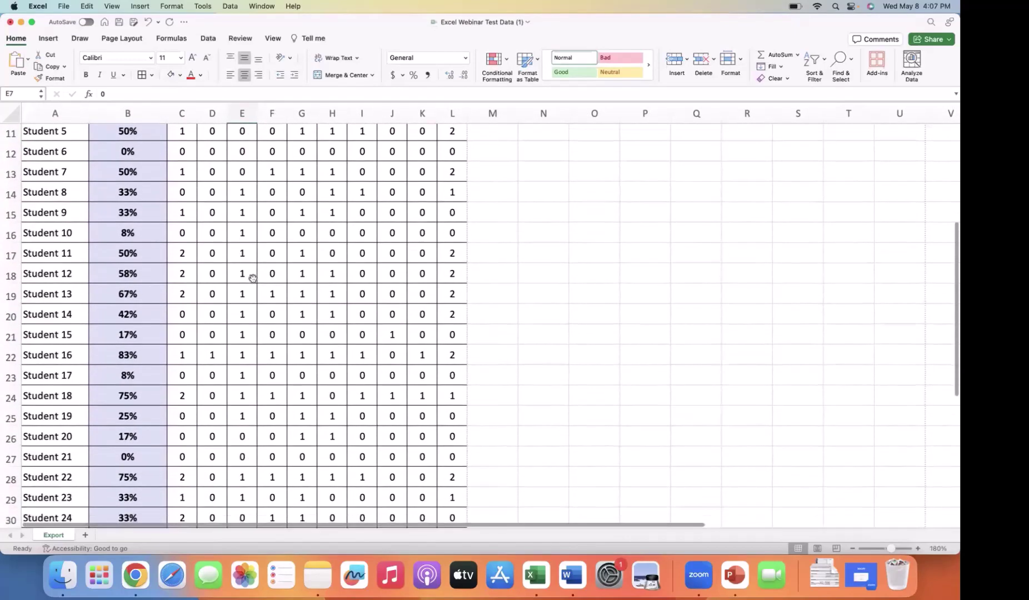
scroll(253, 278, "up", 3)
scroll(253, 278, "up", 2)
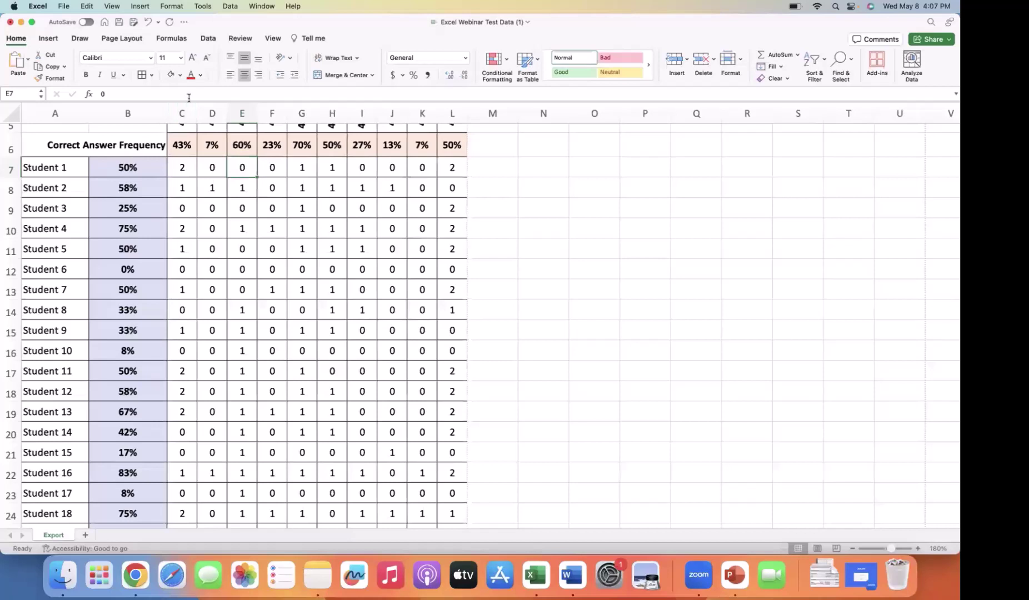
left_click(229, 7)
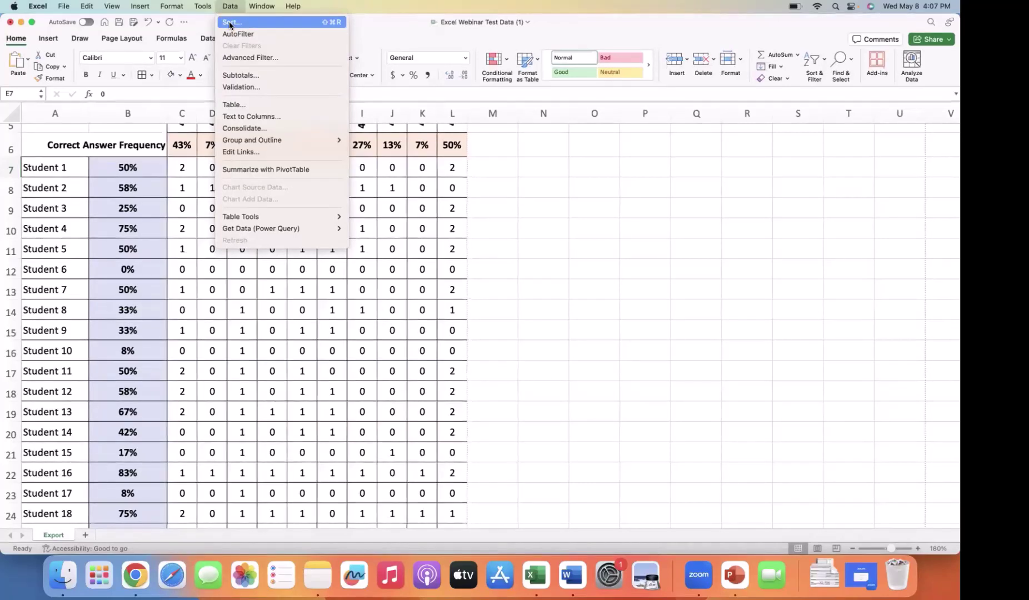
left_click(229, 23)
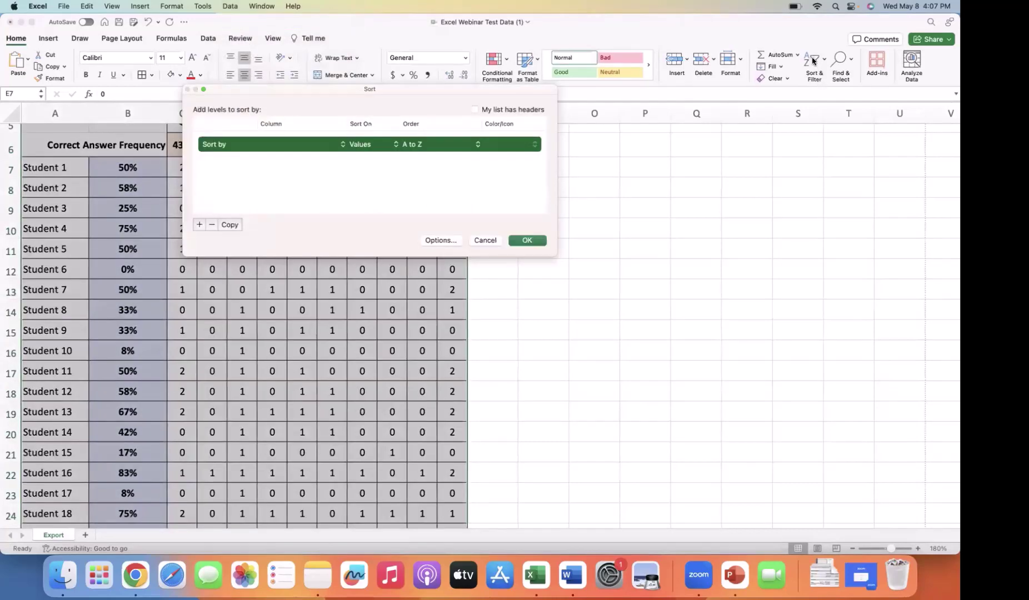
key("Escape")
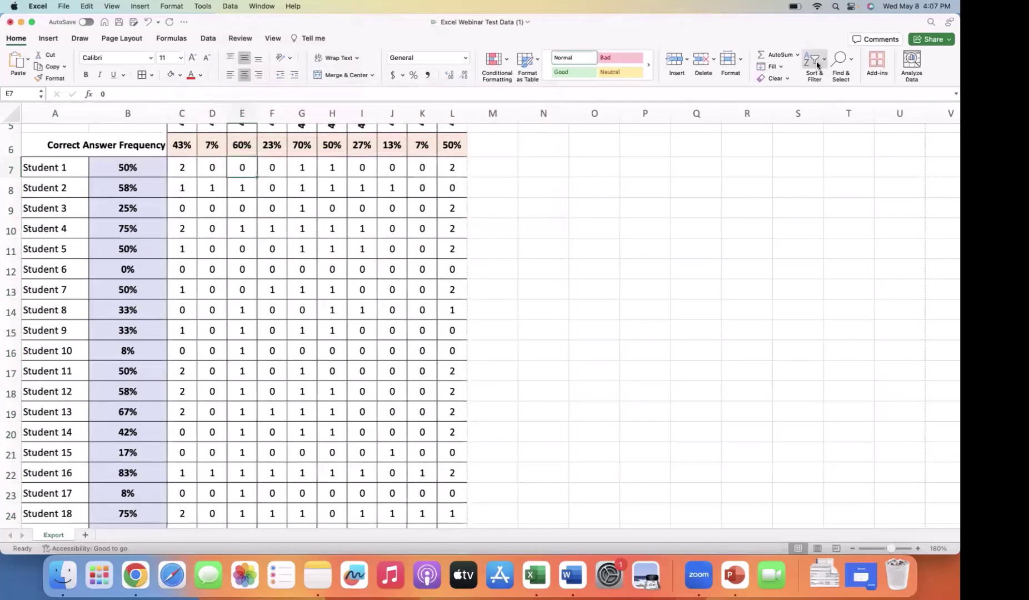
- Try to sort the data from smallest to largest with cell E7 active
left_click(816, 60)
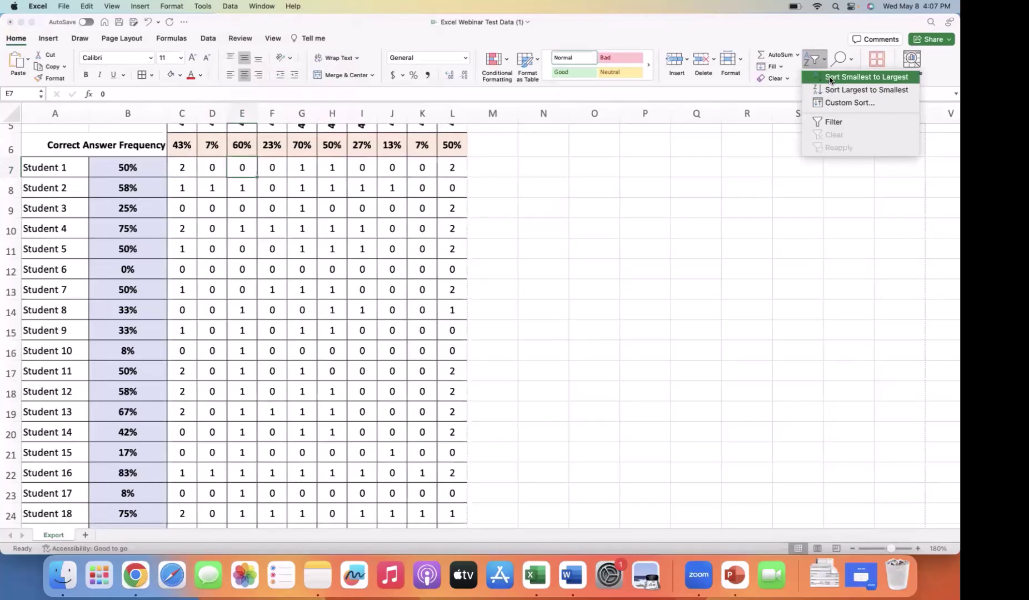
left_click(831, 79)
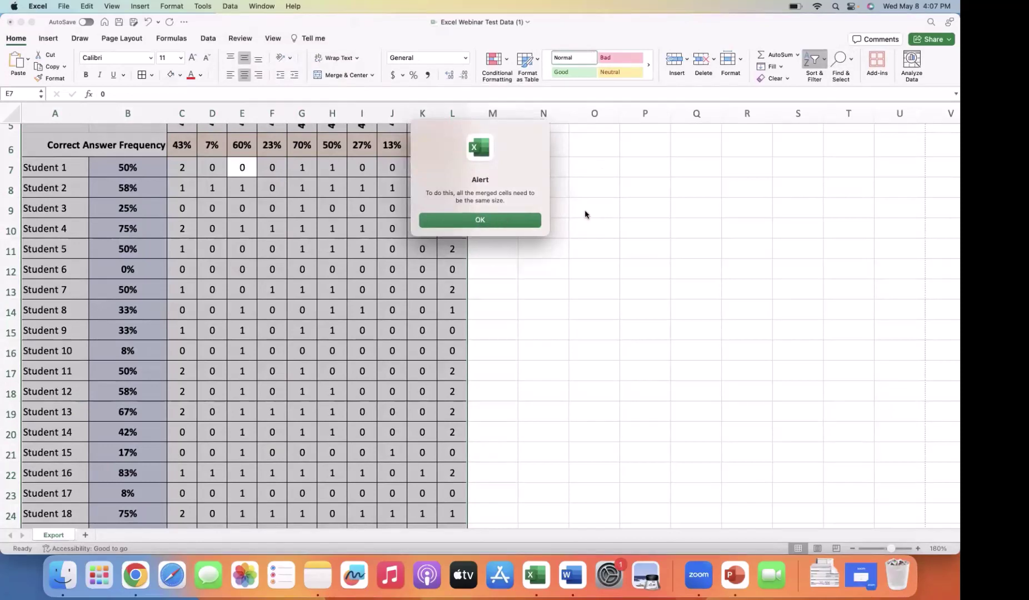
left_click(480, 220)
left_click(208, 230)
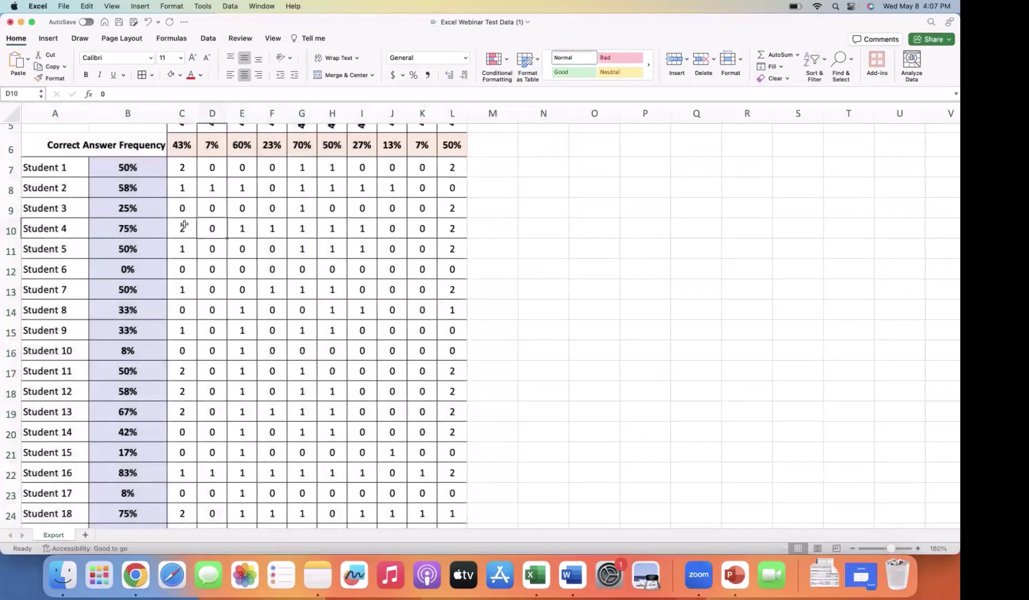
left_click_drag(47, 169, 450, 480)
scroll(450, 480, "up", 5)
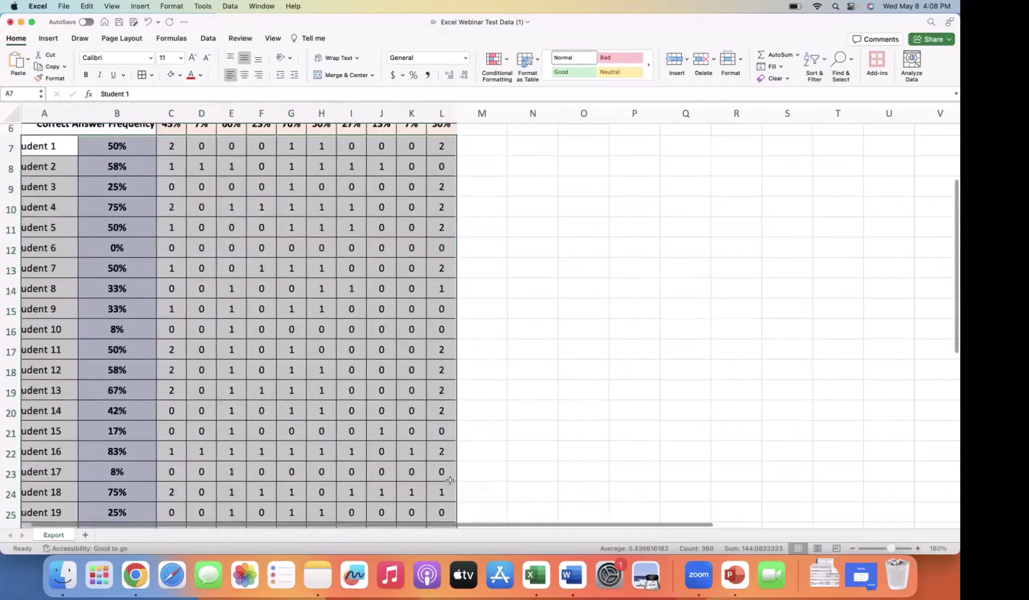
scroll(450, 480, "up", 1)
scroll(450, 480, "left", 1)
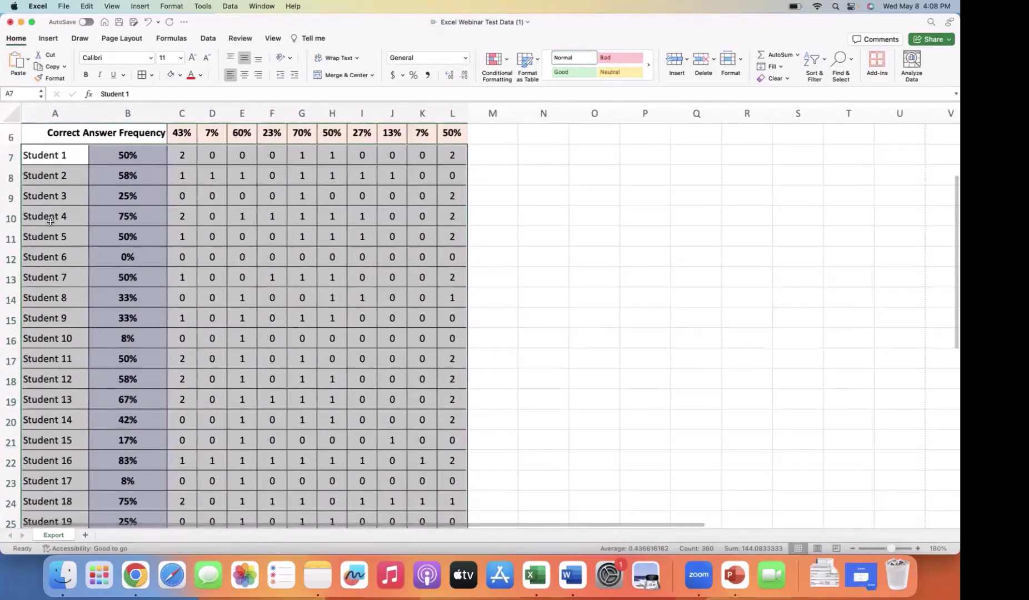
- Try to sort the student scores in B7:B36 from smallest to largest with the selection expanded to adjacent data
left_click(125, 158)
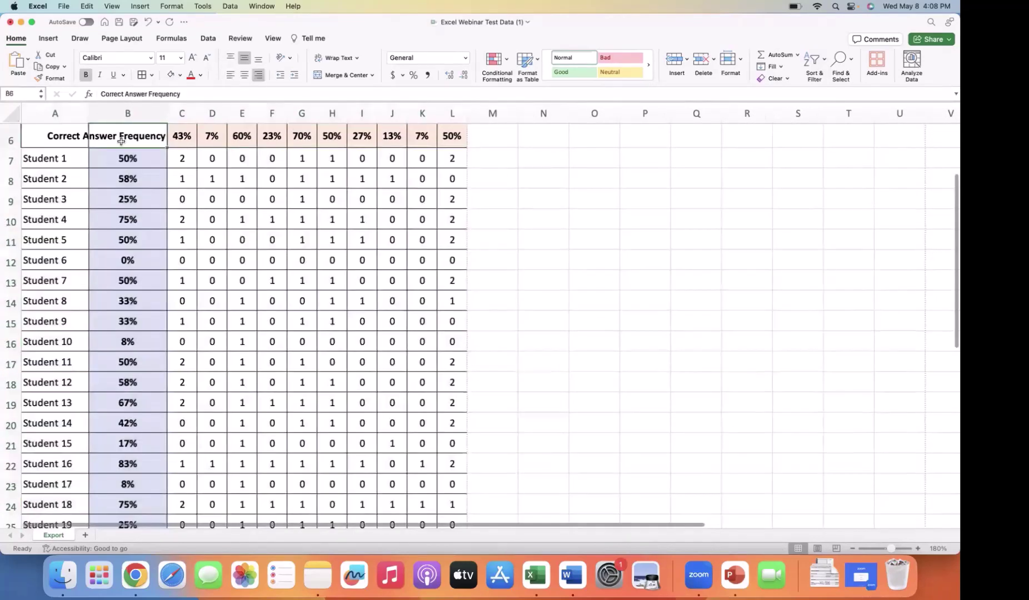
scroll(126, 157, "up", 1)
key("shift+Down")
key("shift+Down")
key("shift+Down")
key("shift+Down")
key("shift+Down")
key("shift+Down")
key("shift+Down")
key("shift+Down")
key("shift+Down")
key("shift+Down")
key("shift+Down")
key("shift+Down")
key("shift+Down")
key("shift+Down")
key("shift+Down")
key("shift+Down")
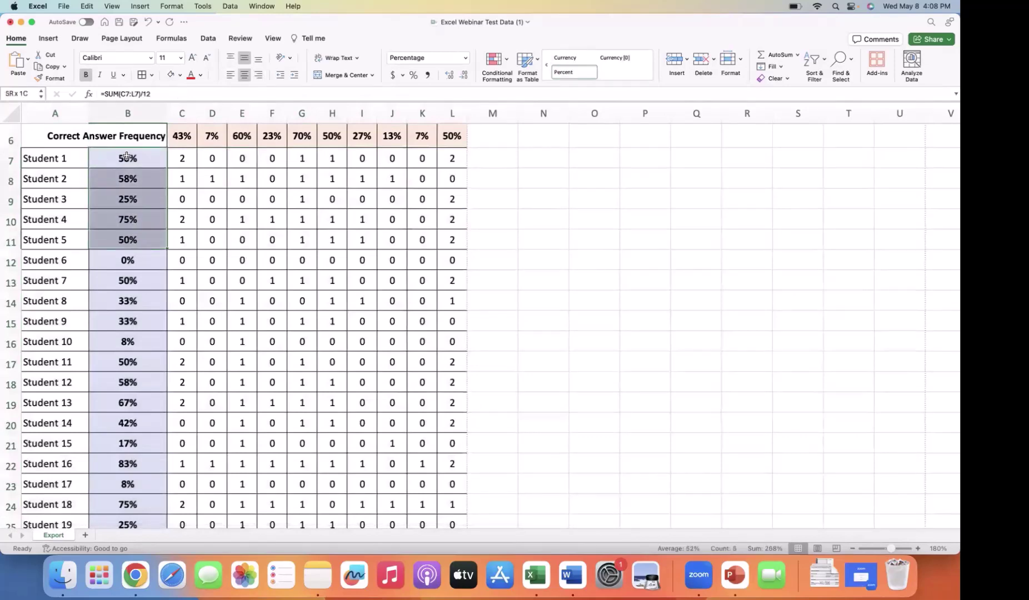
key("shift+Down")
key("shift+Down")
key("shift+Down")
key("shift+Down")
key("shift+Down")
key("shift+Down")
key("shift+Down")
key("shift+Down")
key("shift+Down")
key("shift+Down")
key("shift+Down")
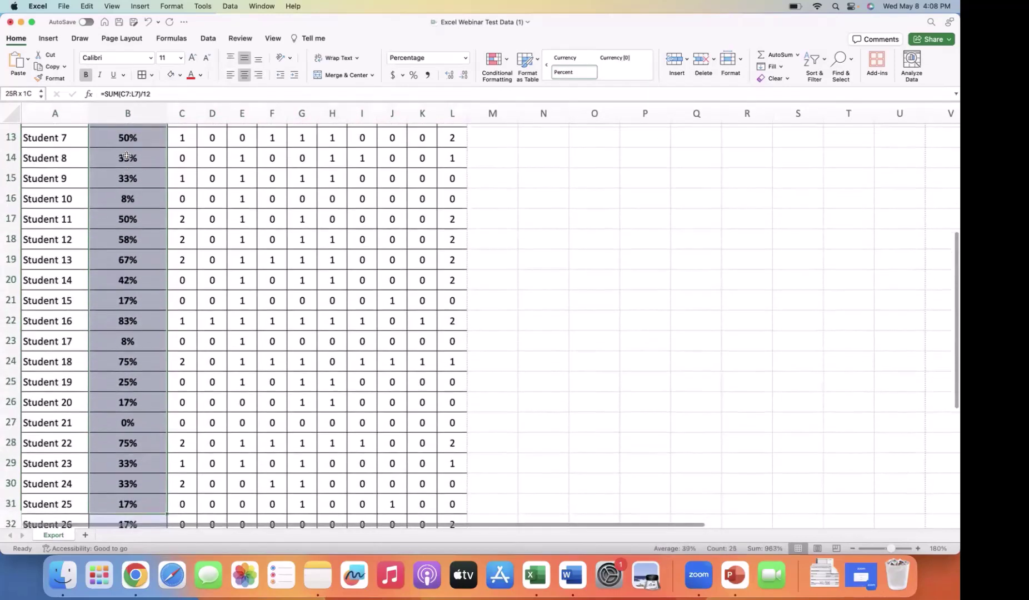
key("shift+Down")
key("shift+Down")
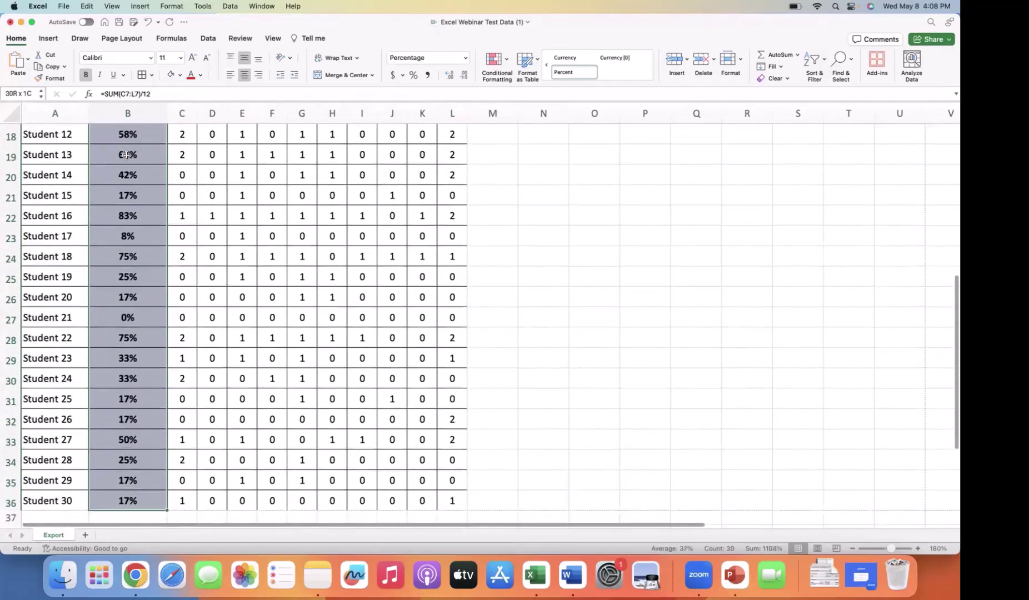
left_click(815, 61)
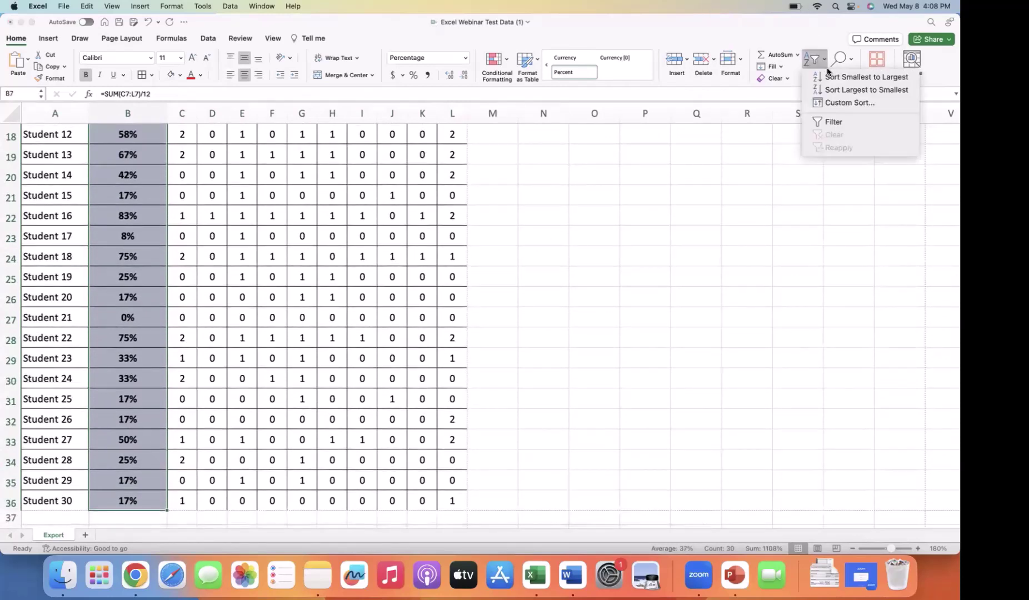
left_click(840, 78)
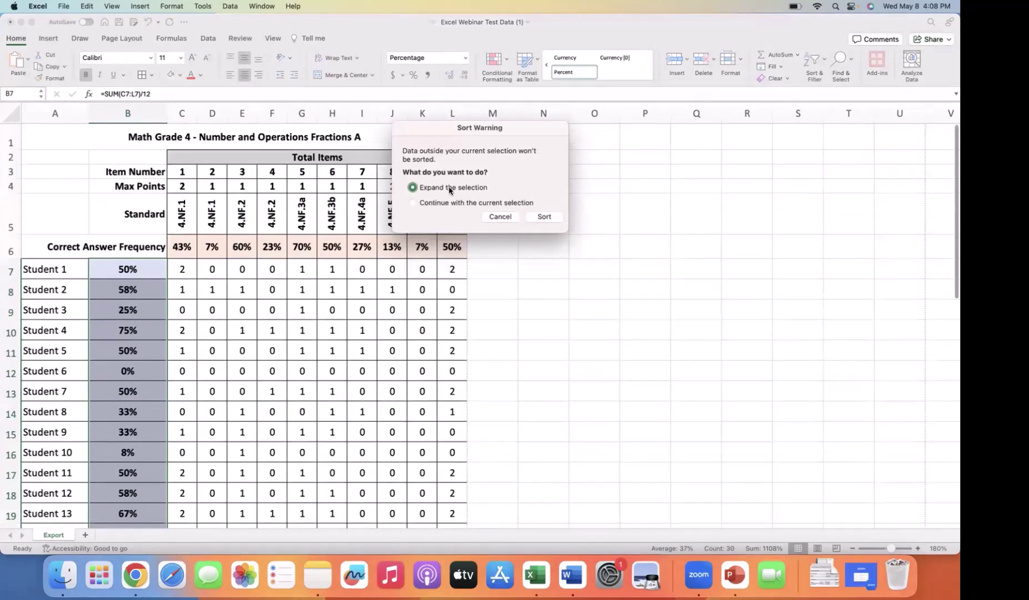
left_click(544, 217)
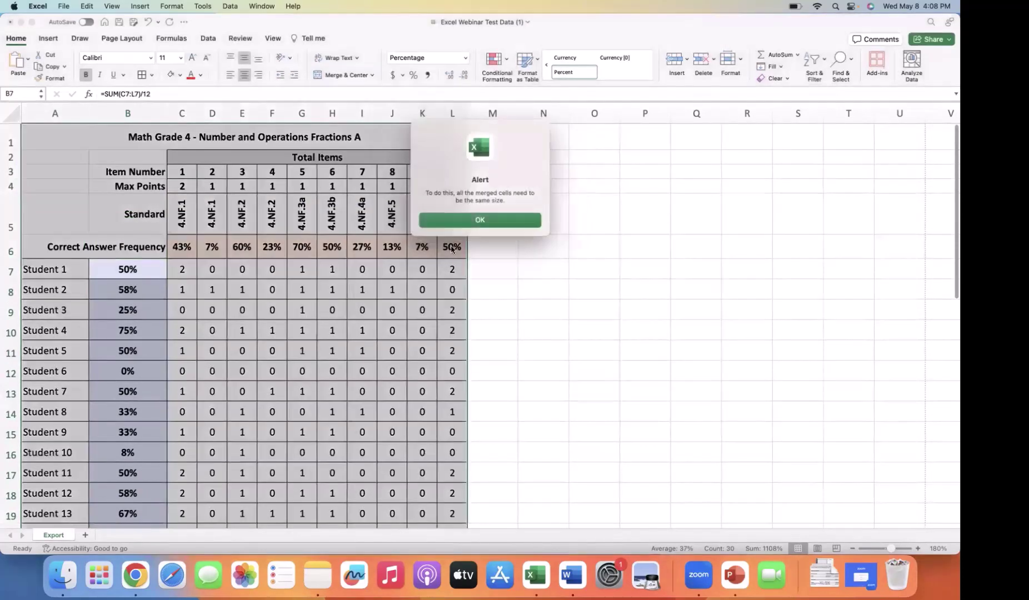
left_click(431, 218)
key("Return")
key("Return")
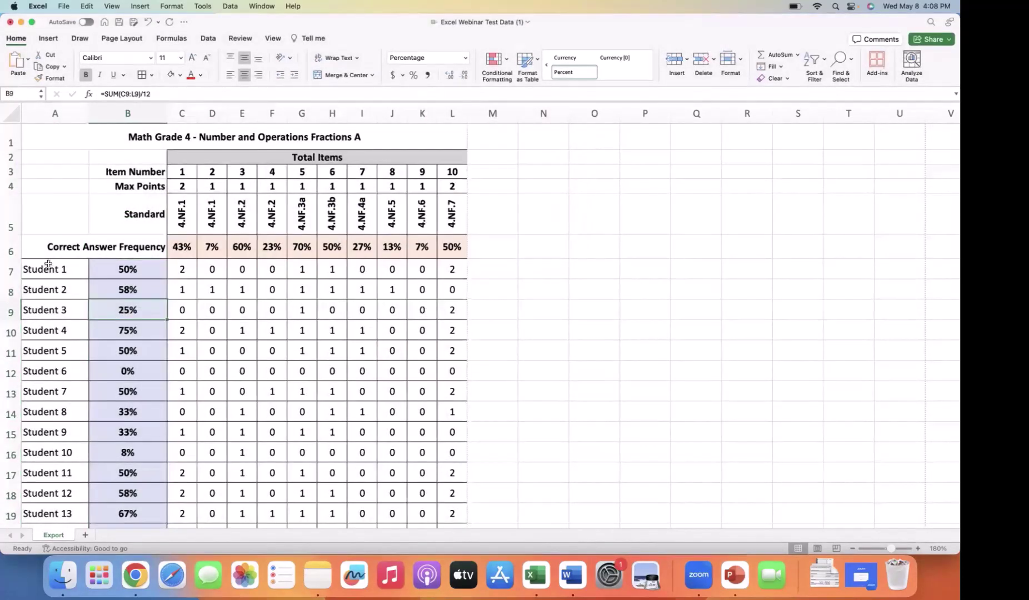
- Sort the student rows A7:L36 by the Correct Answer Frequency column on values, smallest to largest
left_click_drag(44, 267, 448, 419)
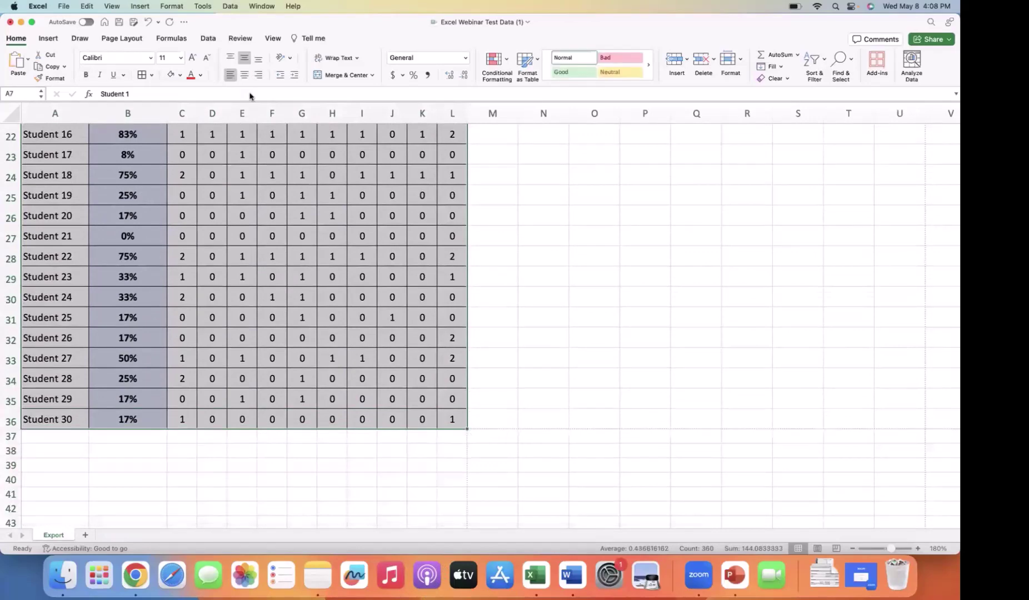
left_click(229, 7)
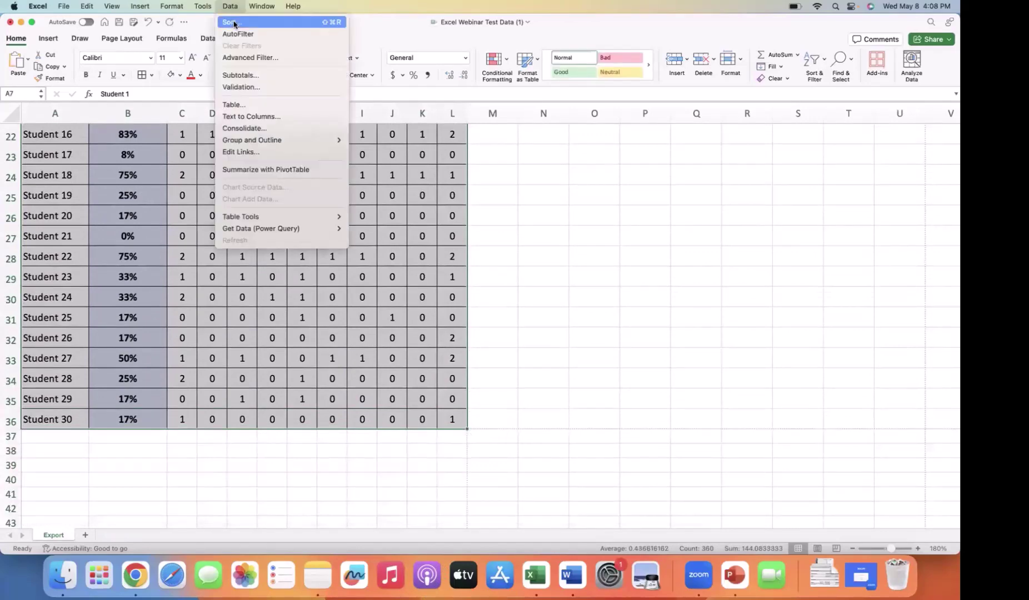
left_click(233, 23)
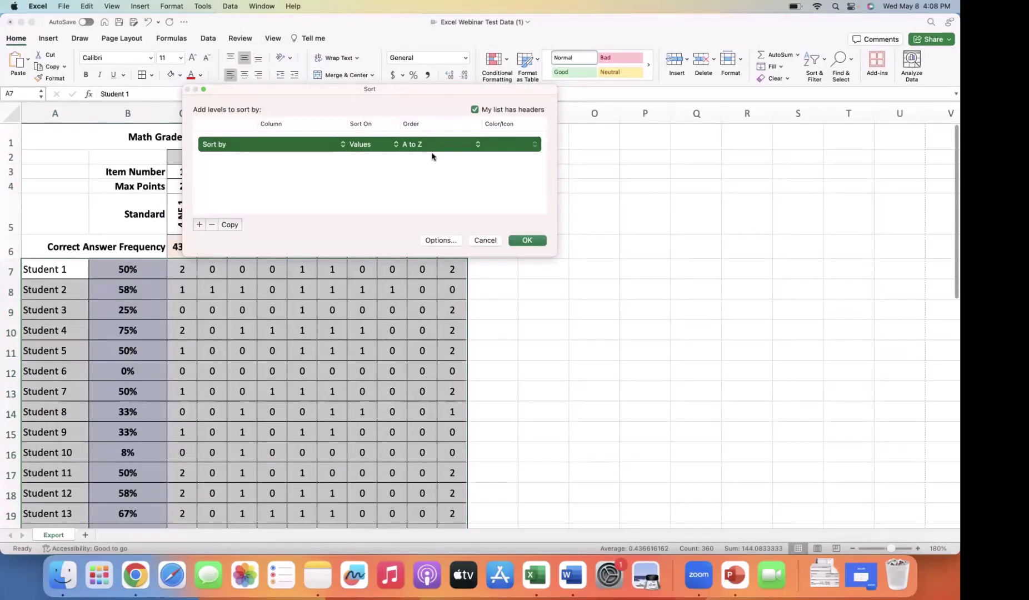
left_click(477, 145)
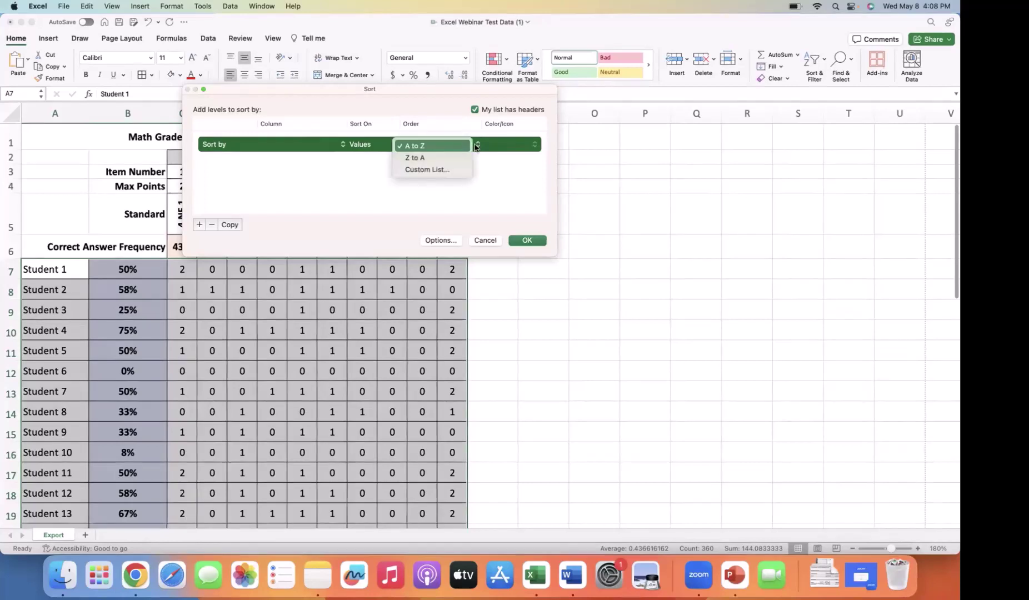
left_click(419, 147)
left_click(343, 145)
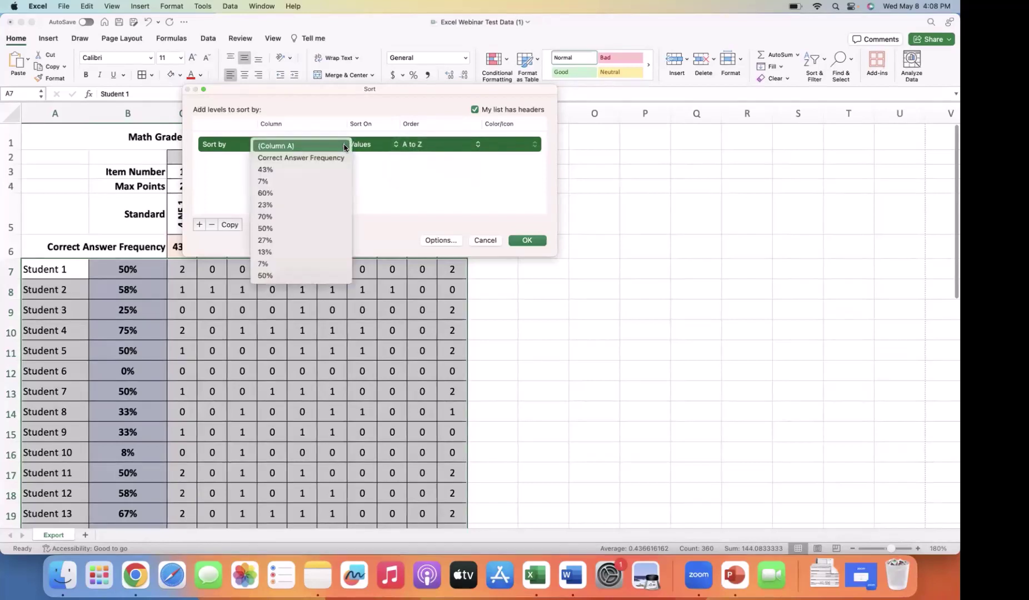
left_click(344, 146)
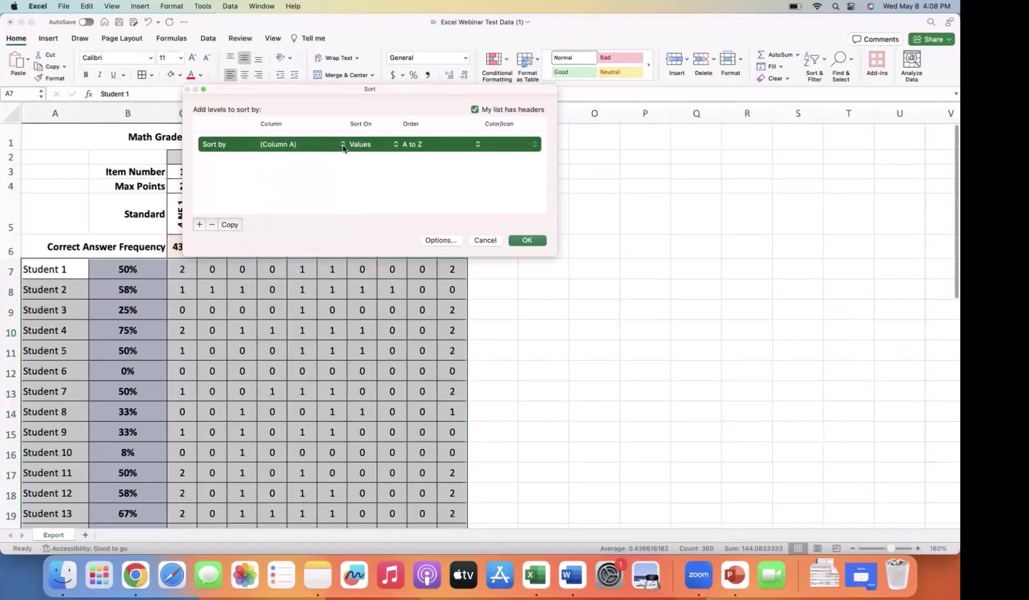
left_click(344, 147)
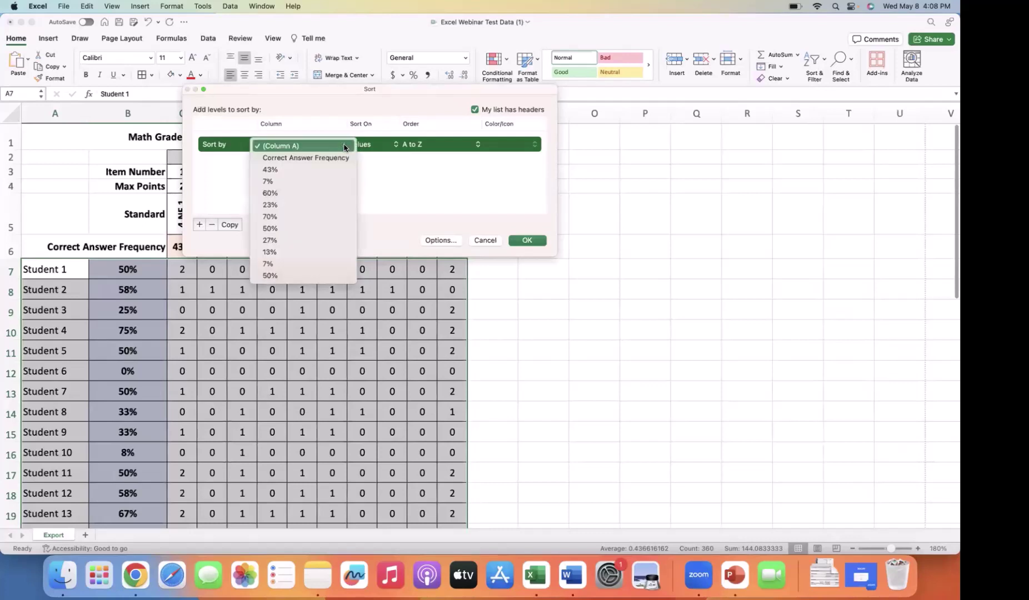
left_click(298, 159)
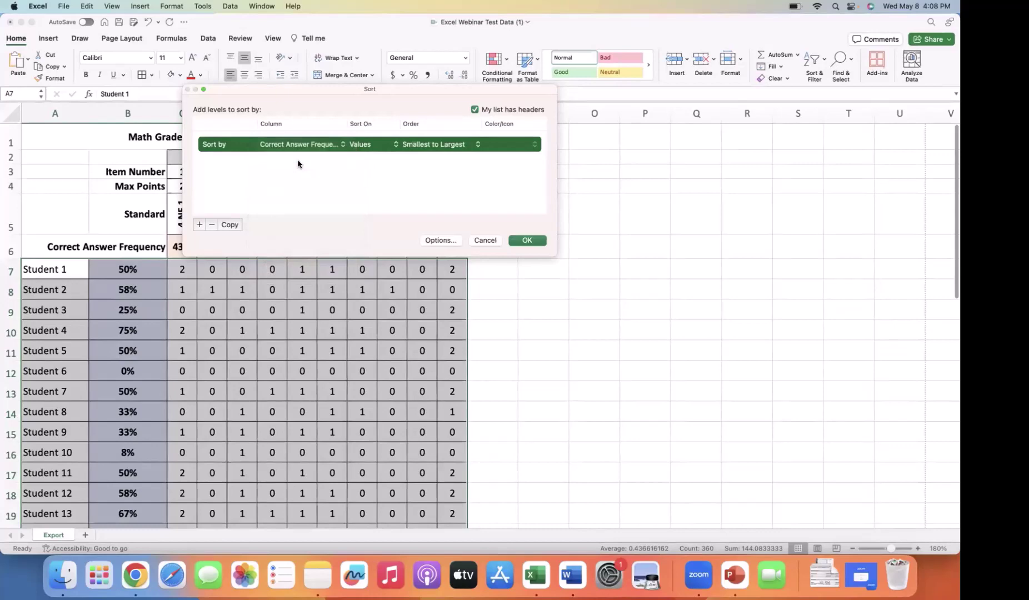
left_click(525, 240)
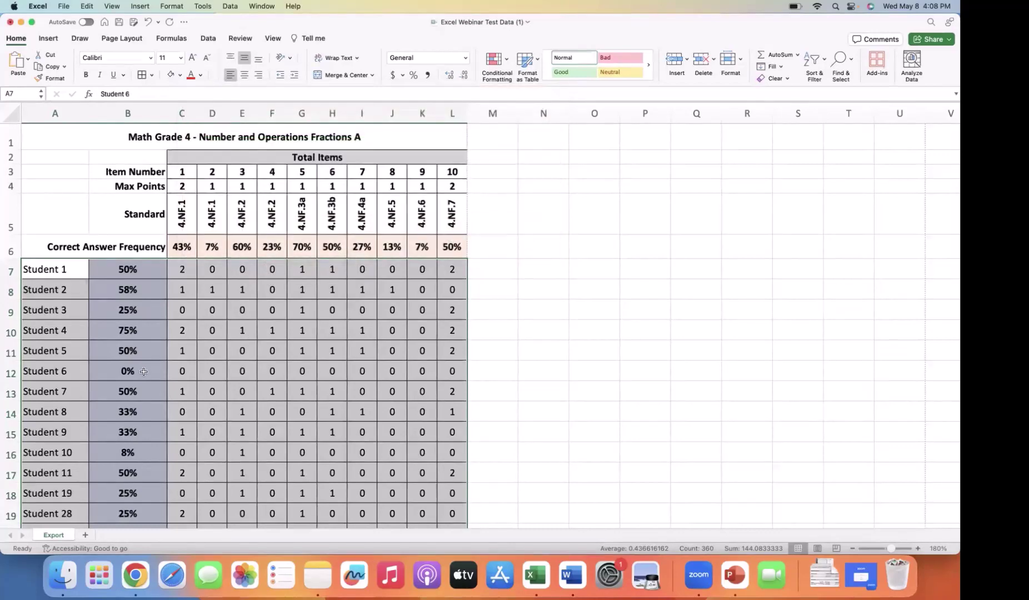
scroll(136, 374, "down", 5)
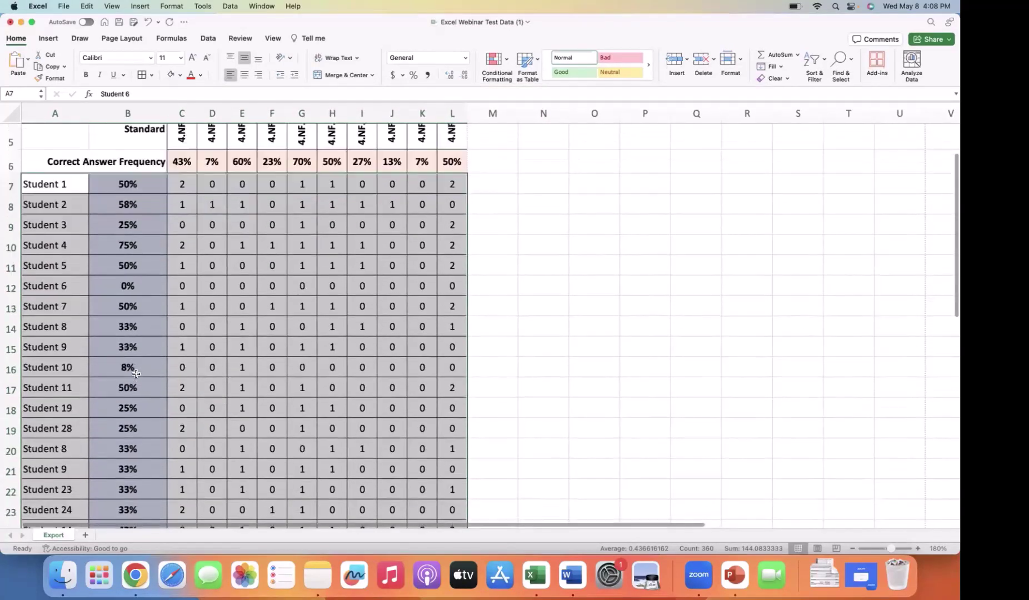
scroll(137, 374, "up", 2)
scroll(136, 373, "up", 3)
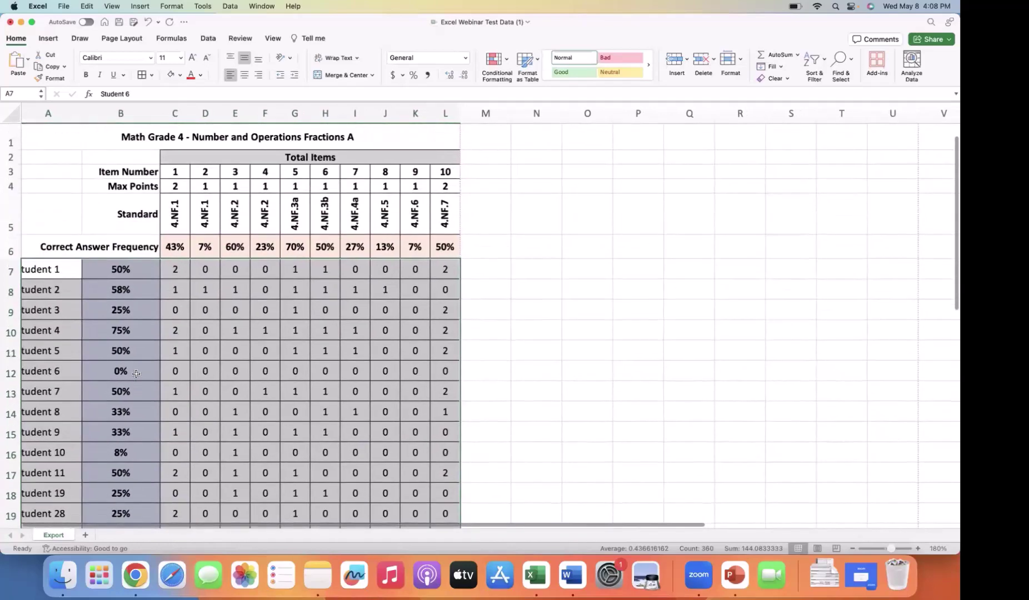
scroll(118, 264, "down", 1)
- Examine the sort column choices and orientation options for the student rows A7:L36
left_click(118, 265)
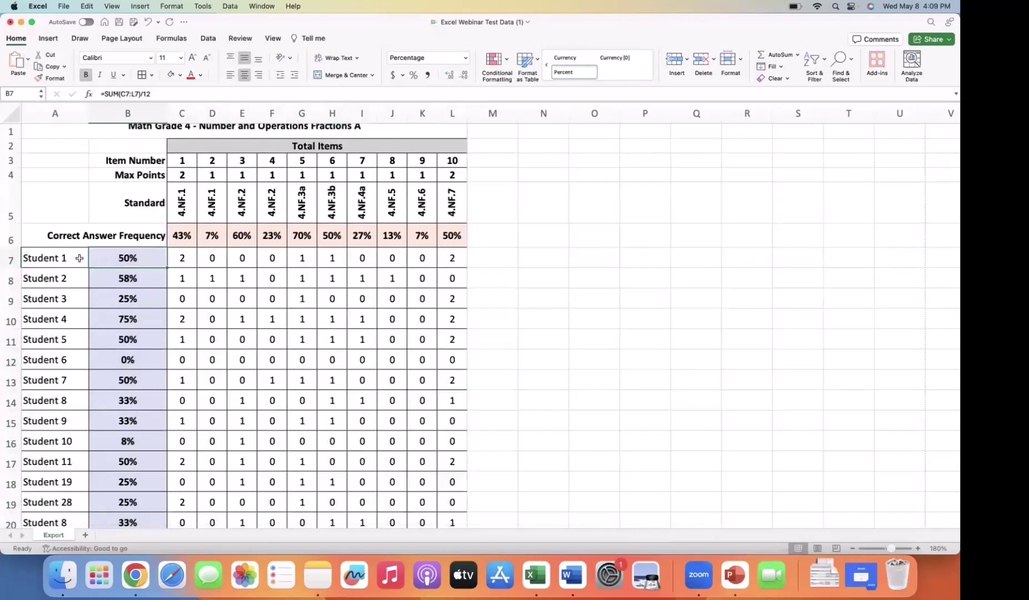
left_click_drag(51, 257, 448, 492)
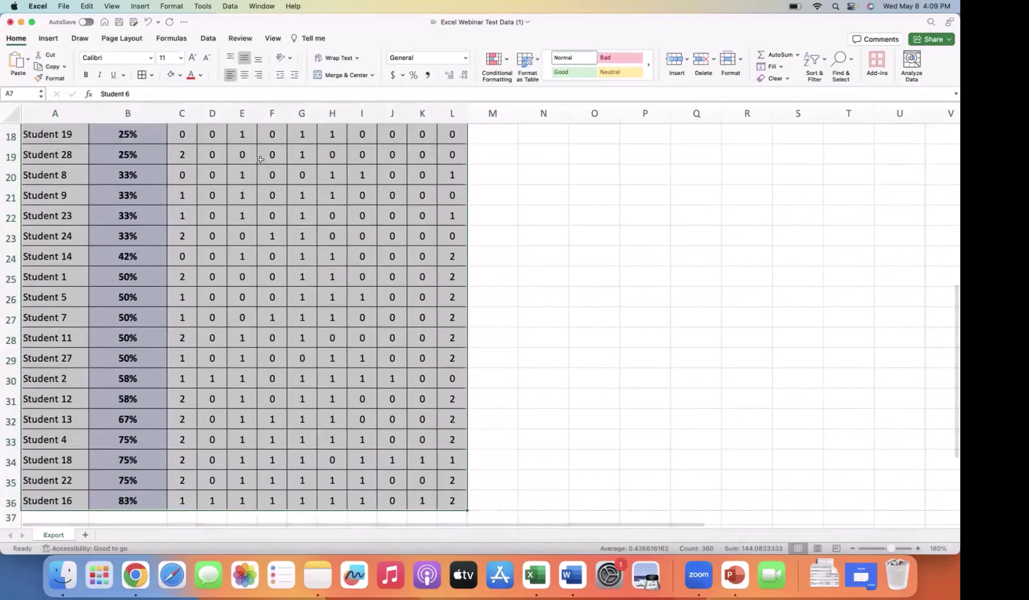
left_click(228, 6)
left_click(229, 22)
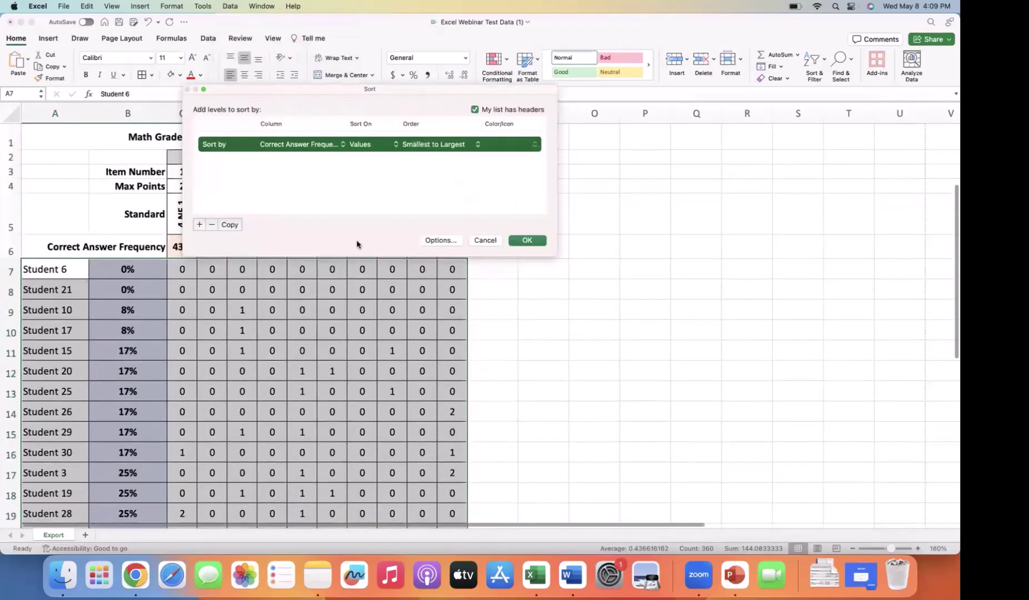
left_click(297, 145)
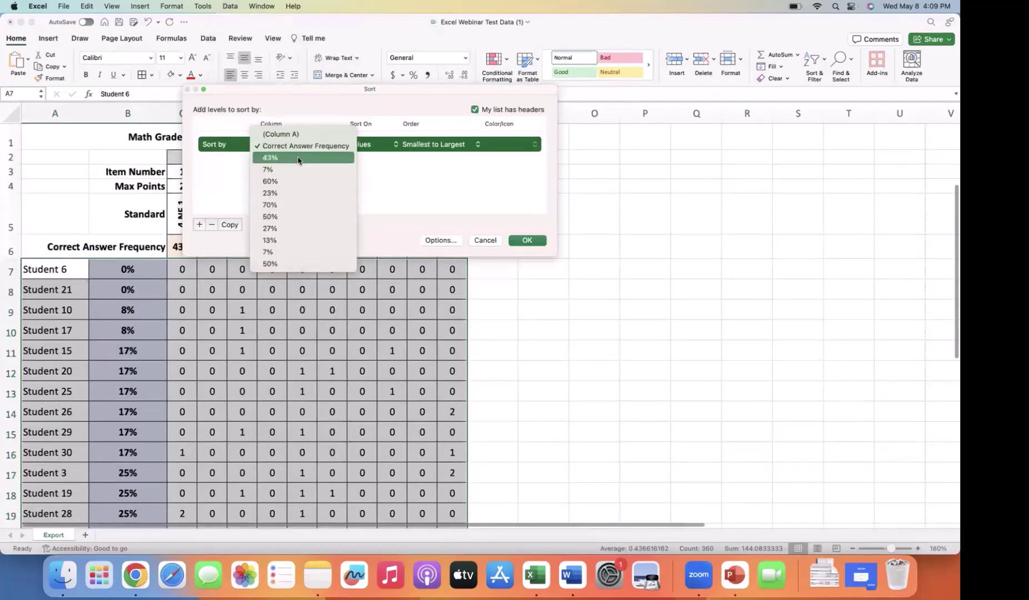
left_click(432, 241)
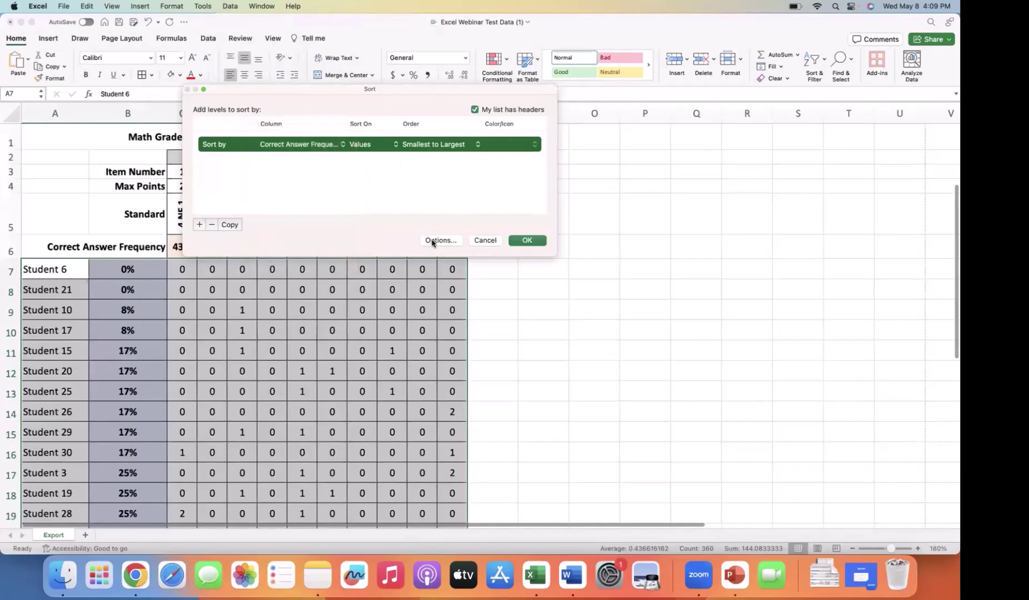
left_click(436, 240)
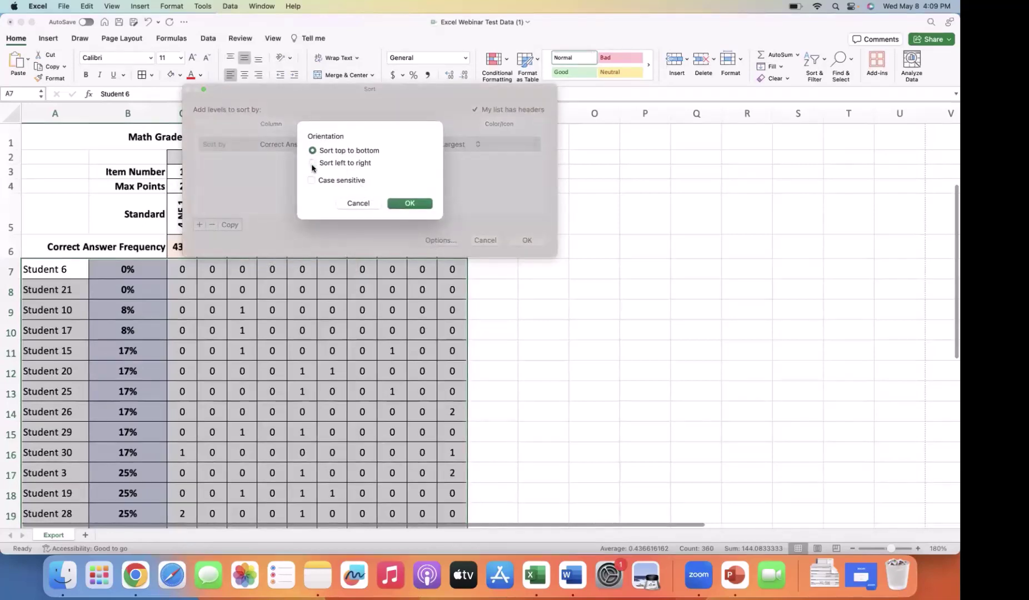
left_click(358, 204)
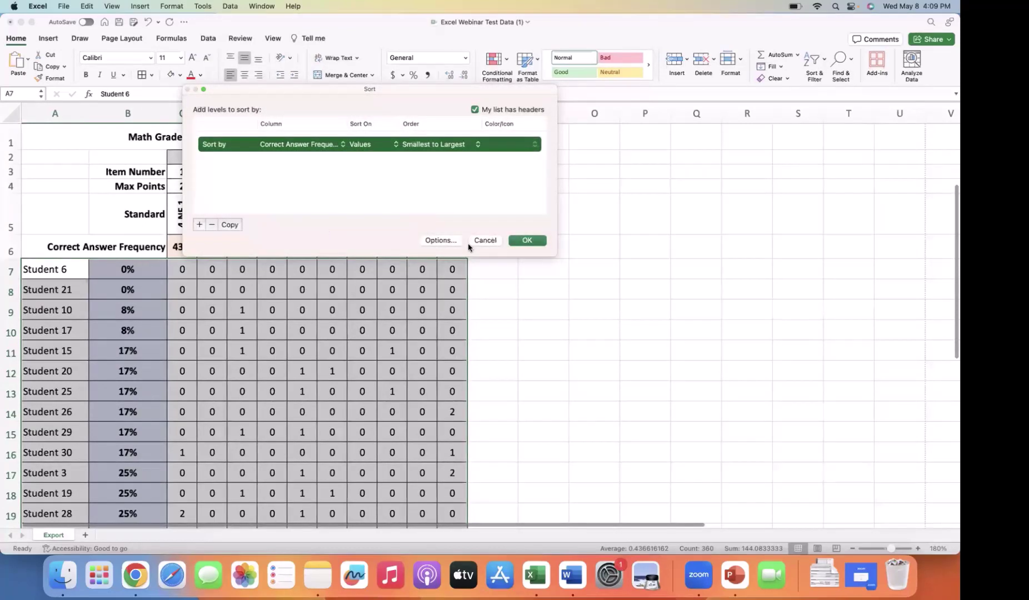
left_click(484, 240)
left_click(136, 267)
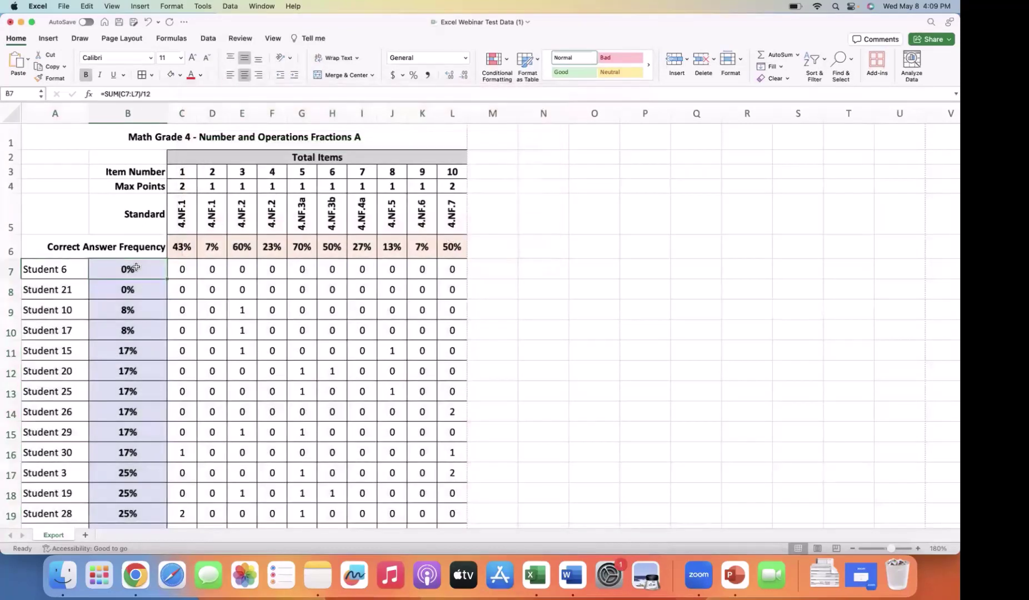
key("shift+Down")
key("shift+Down")
key("shift+Down")
key("shift+Down")
key("shift+Down")
key("shift+Down")
key("shift+Down")
key("shift+Down")
key("shift+Down")
key("shift+Down")
key("shift+Down")
key("shift+Down")
key("shift+Down")
key("shift+Down")
key("shift+Down")
key("shift+Down")
key("shift+Down")
key("shift+Down")
key("shift+Down")
key("shift+Down")
key("shift+Down")
key("shift+Down")
key("shift+Down")
key("shift+Down")
key("shift+Down")
key("shift+Down")
key("shift+Down")
key("shift+Down")
key("shift+Down")
key("shift+Down")
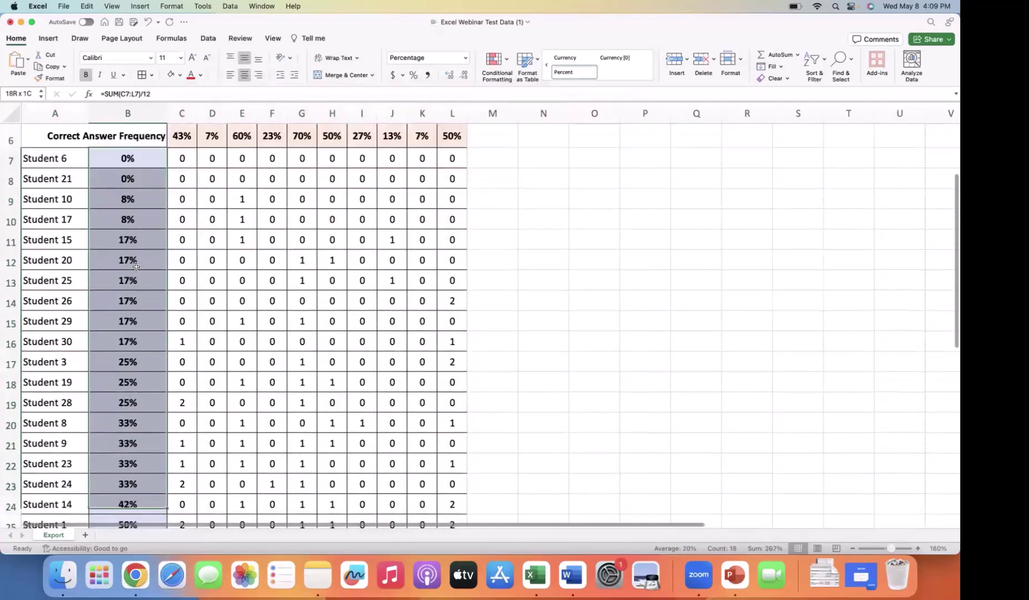
key("shift+Up")
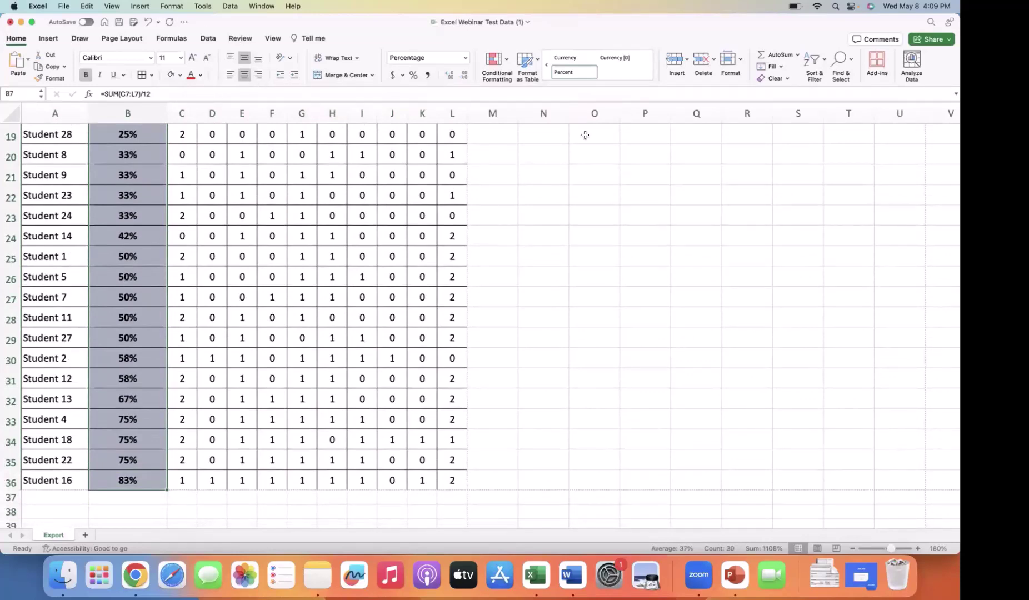
left_click(814, 62)
left_click(839, 77)
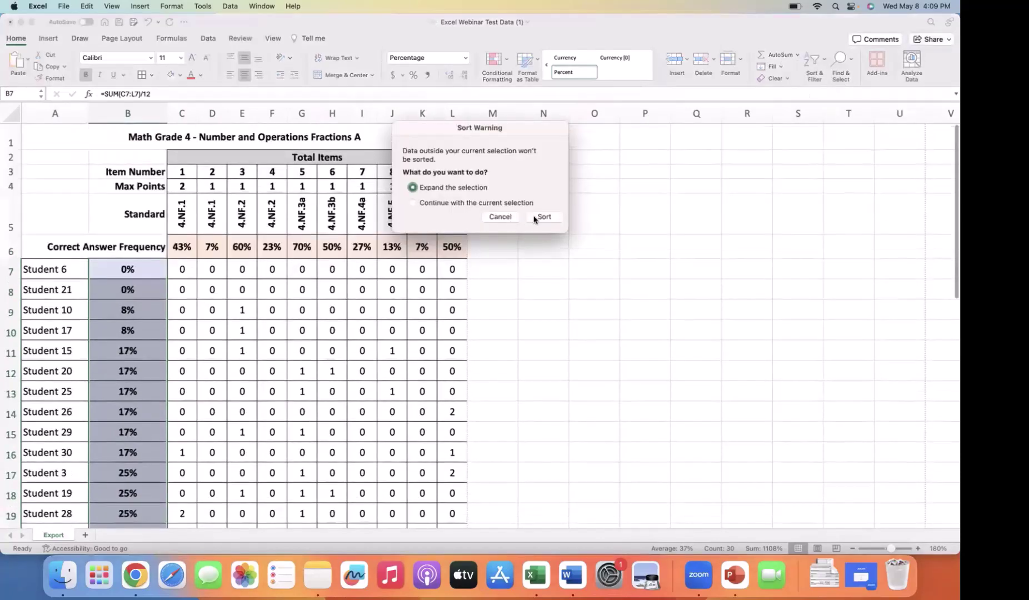
left_click(499, 217)
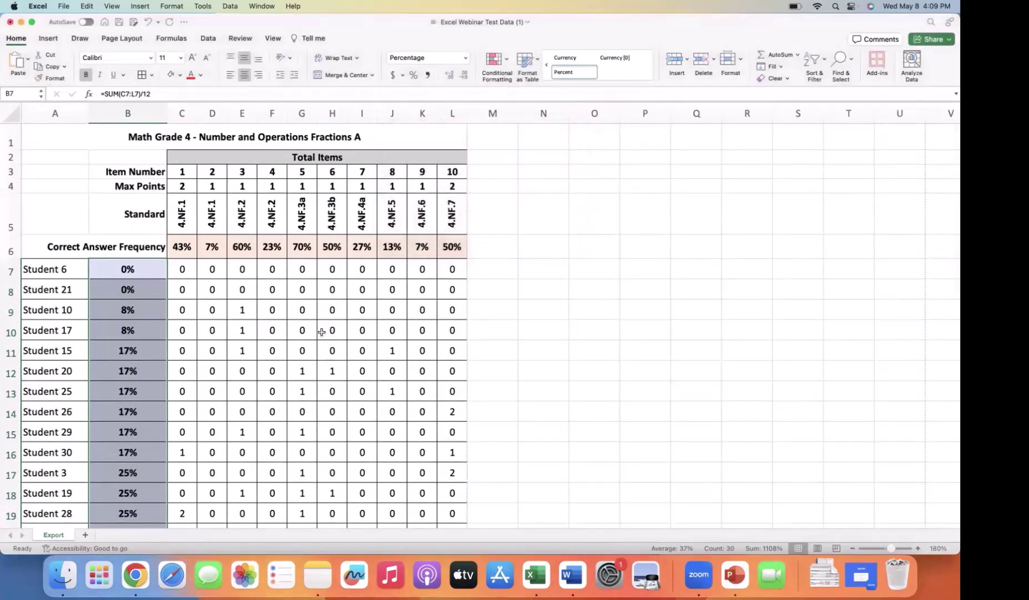
- Review the student rows for their order by score, from the first student to the last
left_click(301, 350)
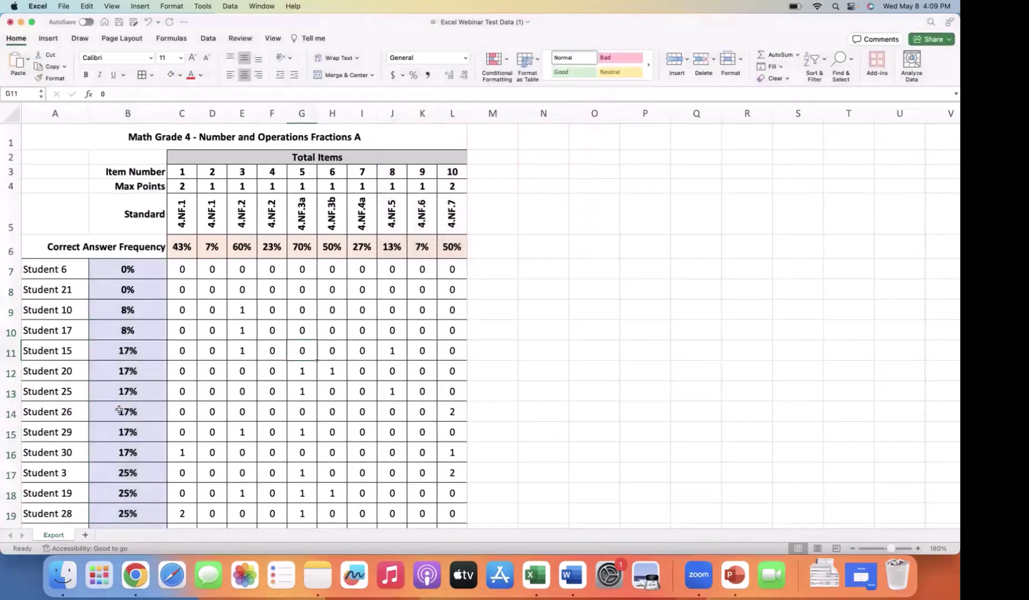
scroll(118, 410, "down", 10)
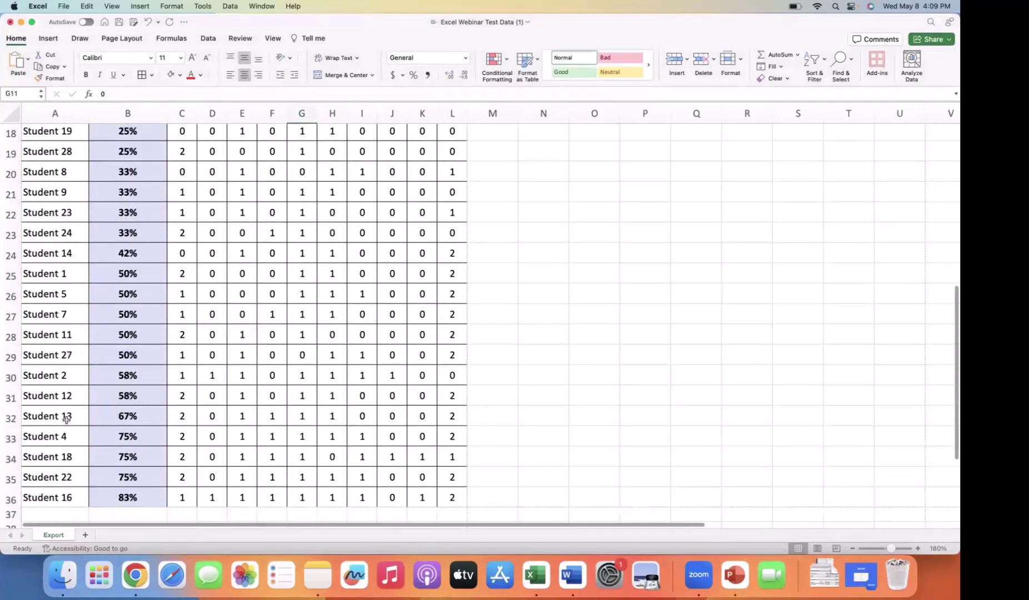
scroll(57, 293, "up", 6)
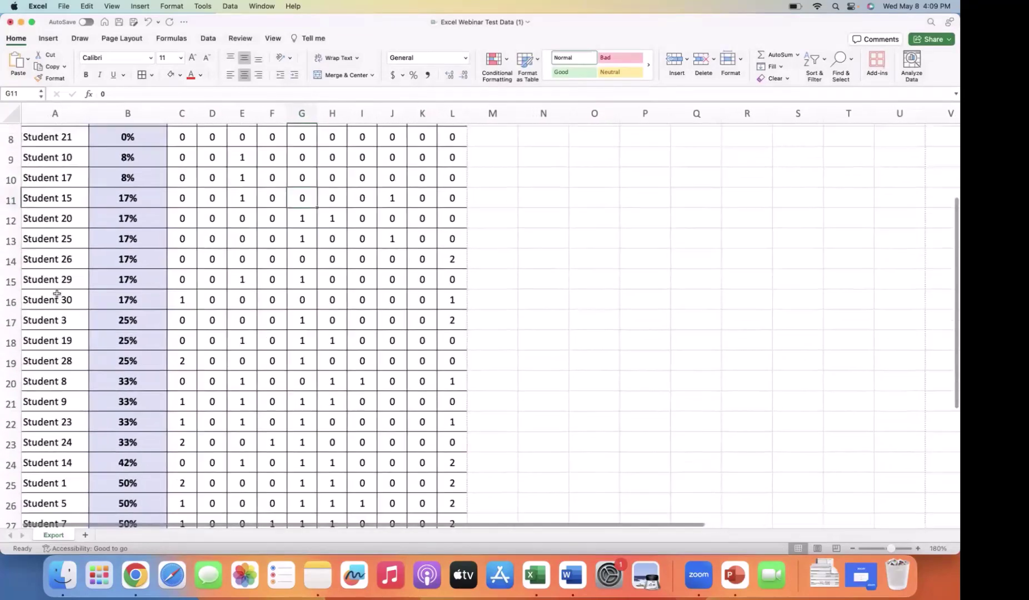
scroll(57, 294, "up", 4)
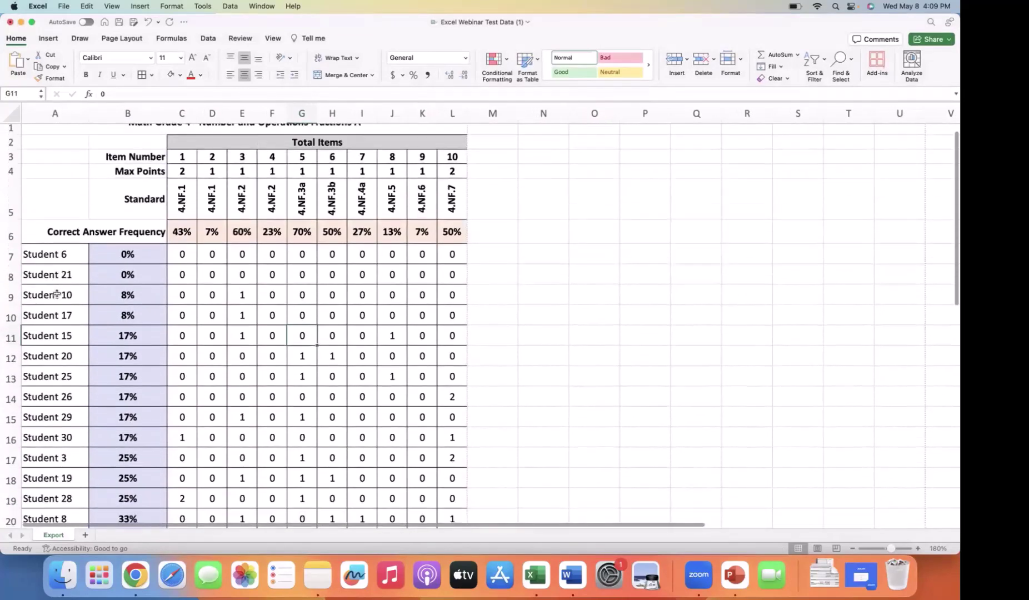
- Undo the last sort of the student rows
key("super+z")
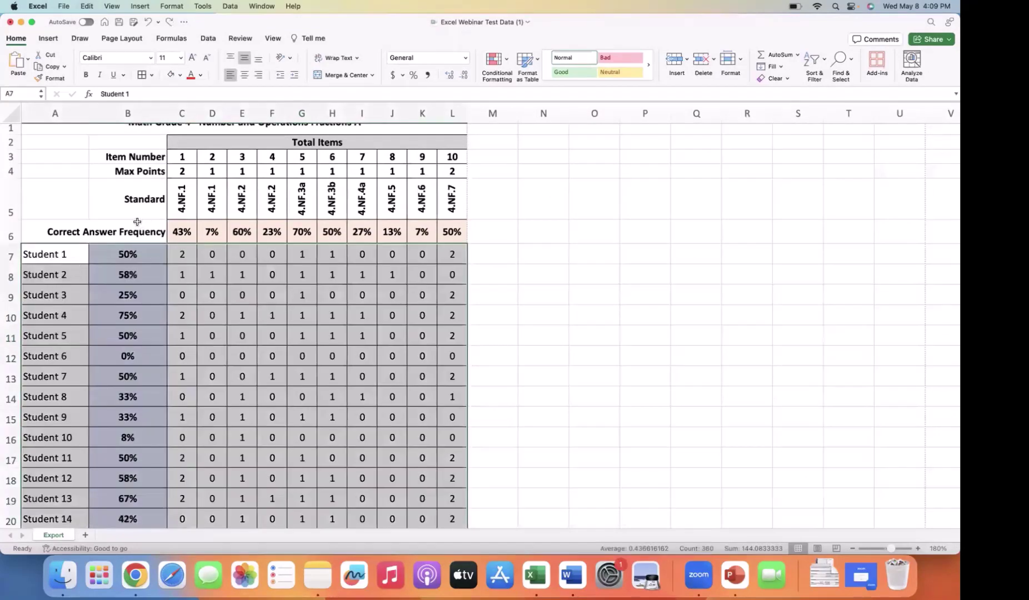
left_click(41, 254)
- Try to sort the student scores in B7:B36 from smallest to largest, expanding the selection to the adjacent data
left_click(137, 253)
key("shift+Down")
key("shift+Down")
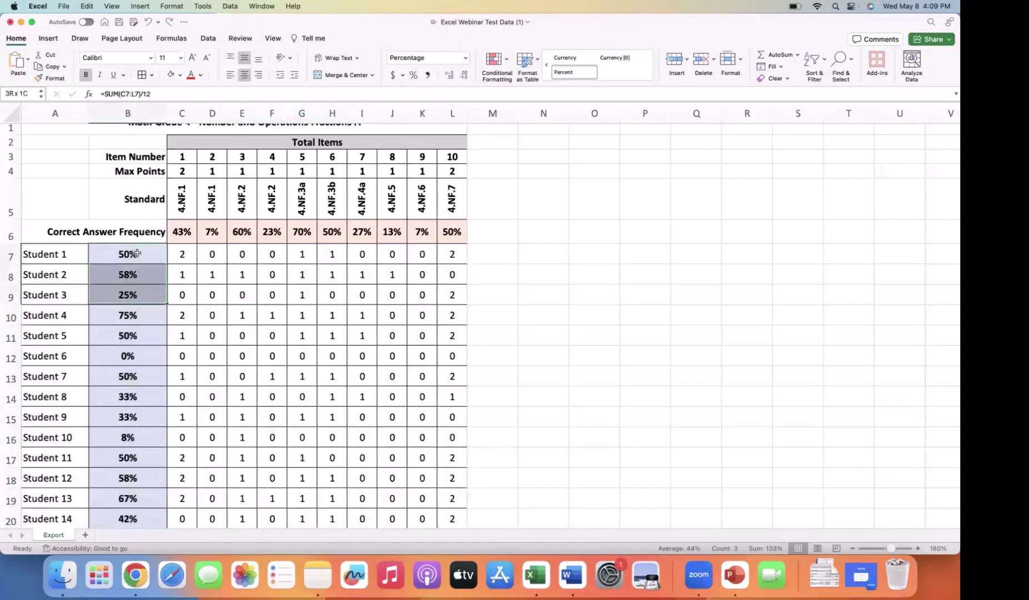
key("shift+Down")
key("shift+Down")
key("shift+Down")
key("shift+Down")
key("shift+Down")
key("shift+Down")
key("shift+Down")
key("shift+Down")
key("shift+Down")
key("shift+Down")
key("shift+Down")
key("shift+Down")
key("shift+Down")
key("shift+Down")
key("shift+Down")
key("shift+Down")
key("shift+Down")
key("shift+Down")
key("shift+Down")
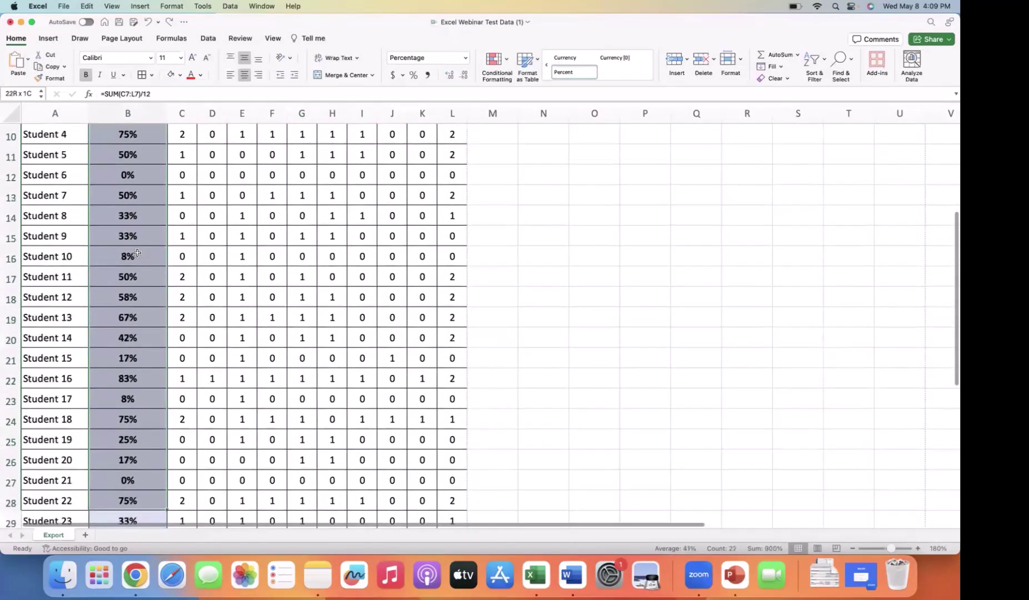
key("shift+Down")
key("shift+Down")
key("shift+Down")
key("shift+Down")
key("shift+Down")
key("shift+Down")
key("shift+Down")
key("shift+Down")
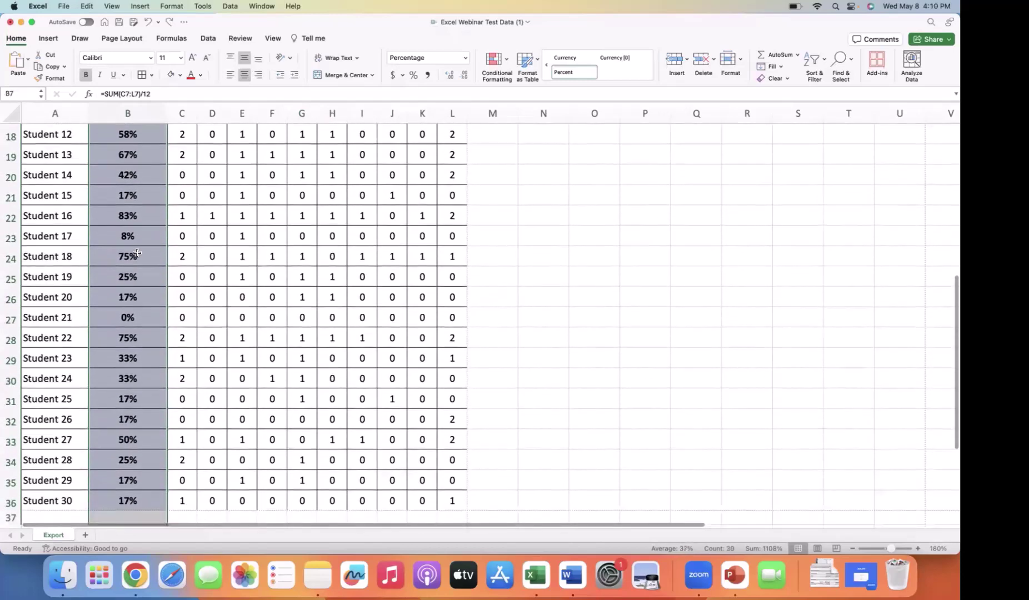
key("shift+Up")
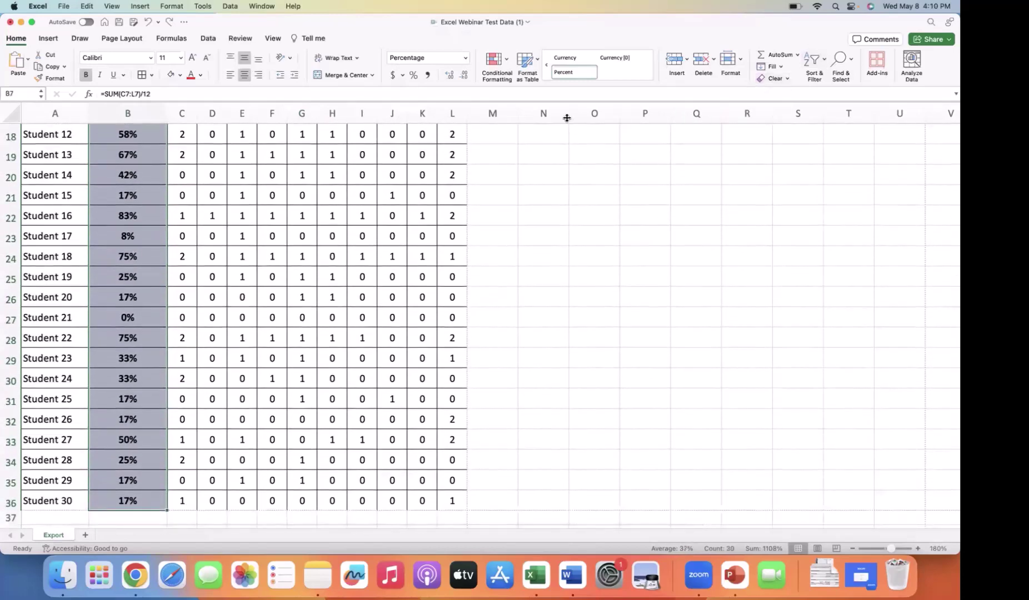
left_click(814, 59)
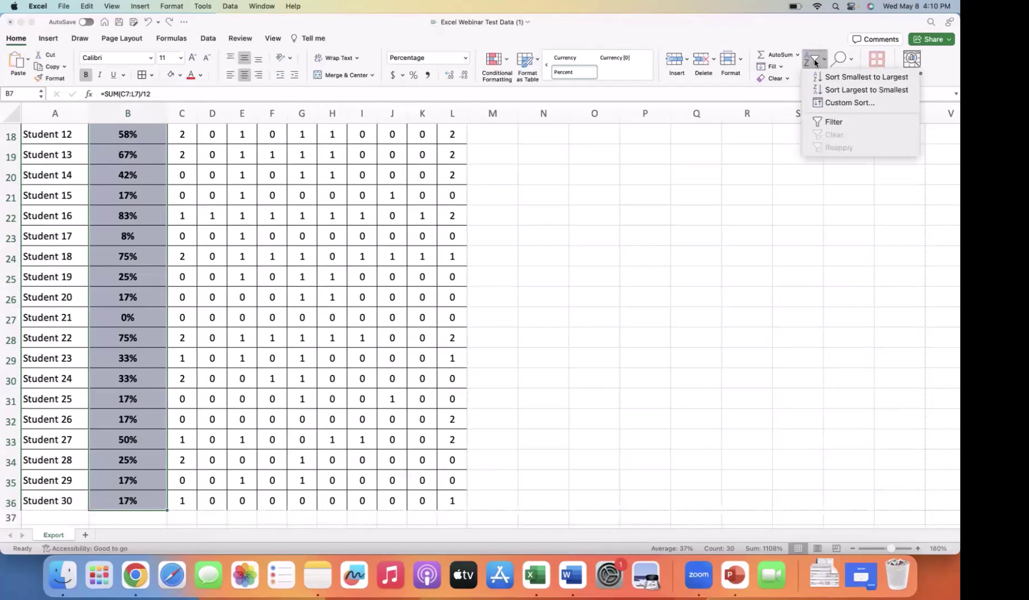
left_click(838, 78)
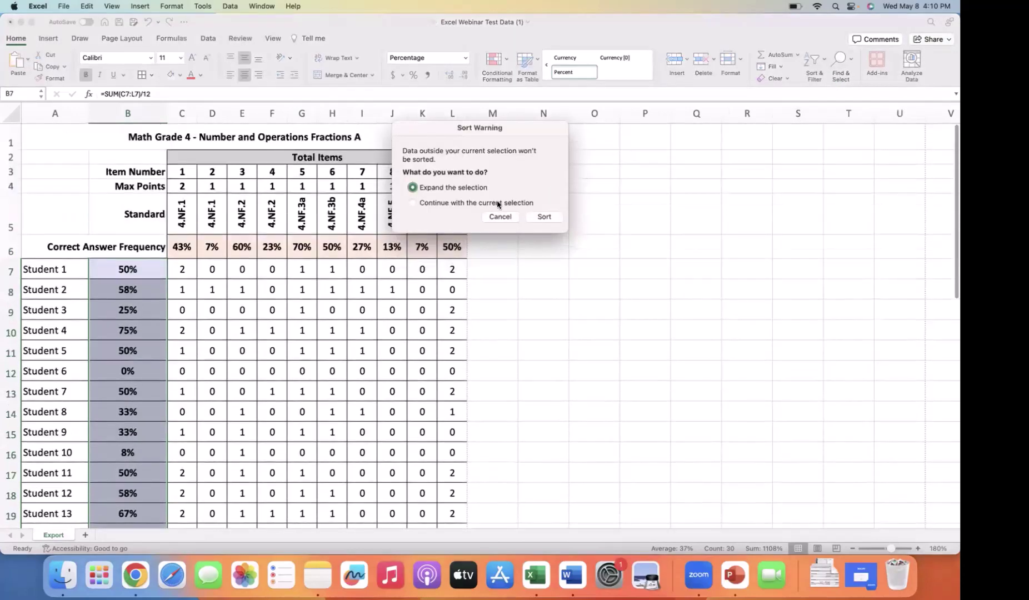
left_click(413, 202)
left_click(412, 187)
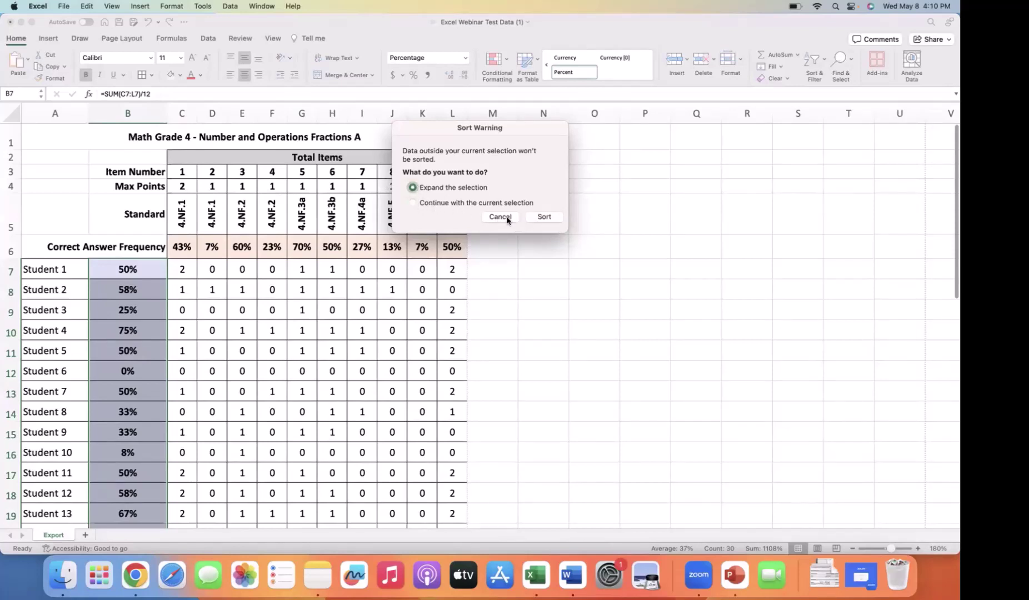
left_click(542, 217)
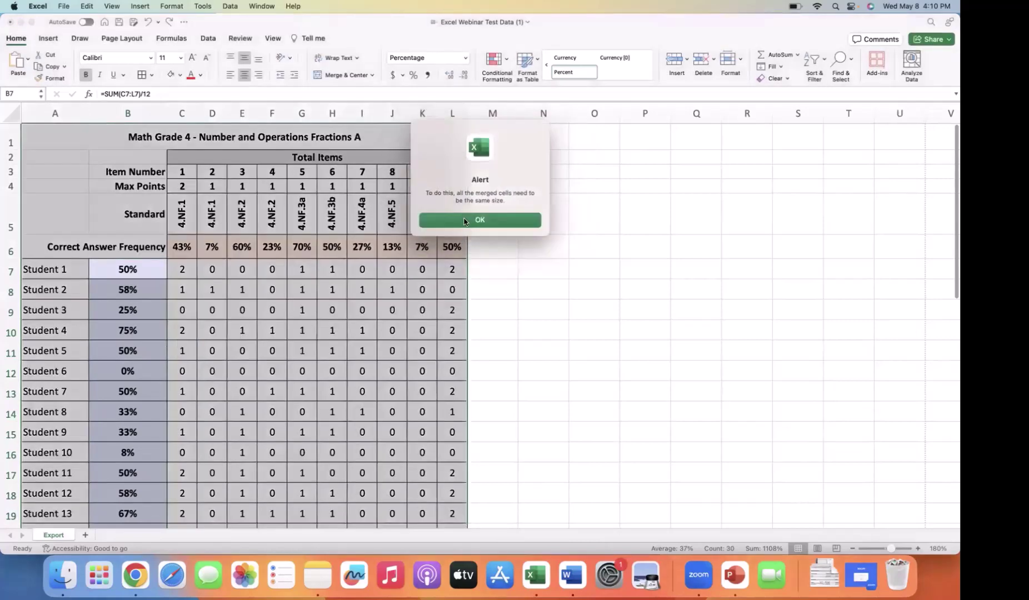
left_click(465, 220)
- Try to sort the student scores in B7:B36 from smallest to largest, continuing with only the current selection
left_click(121, 270)
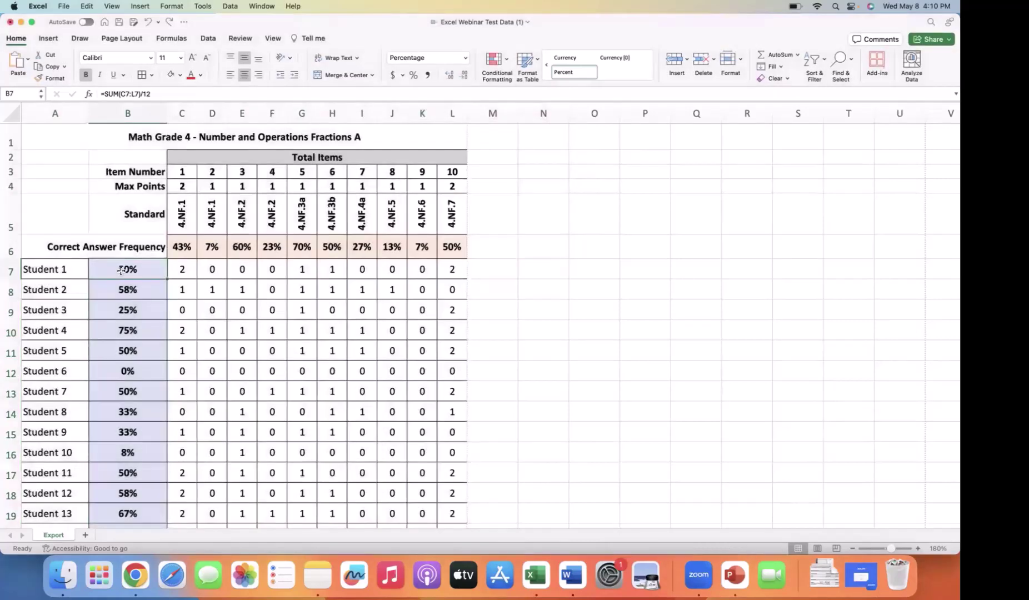
key("shift+Down")
key("shift+Down")
key("shift+Down")
key("shift+Down")
key("shift+Down")
key("shift+Down")
key("shift+Down")
key("shift+Down")
key("shift+Down")
key("shift+Down")
key("shift+Down")
key("shift+Down")
key("shift+Down")
key("shift+Down")
key("shift+Down")
key("shift+Down")
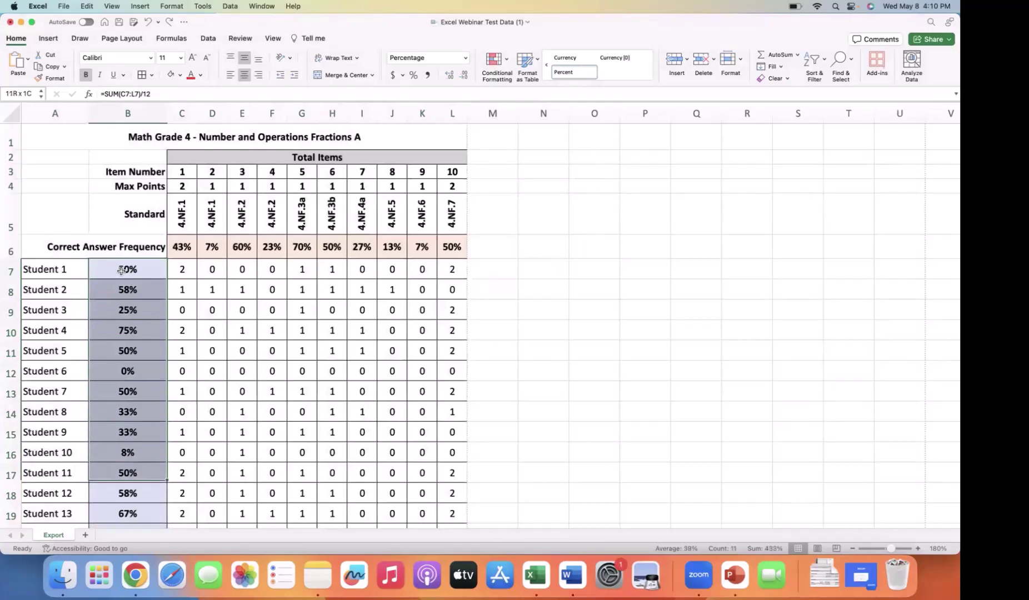
key("shift+Down")
key("shift+Down")
key("shift+Down")
key("shift+Down")
key("shift+Down")
key("shift+Down")
key("shift+Down")
key("shift+Down")
key("shift+Down")
key("shift+Down")
key("shift+Down")
key("shift+Down")
key("shift+Down")
key("shift+Down")
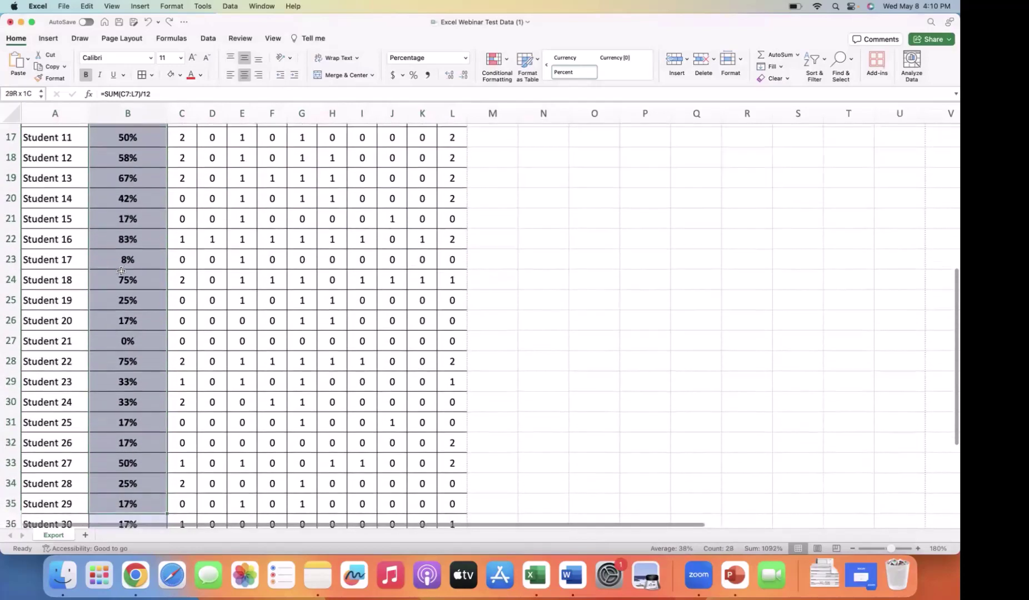
key("shift+Up")
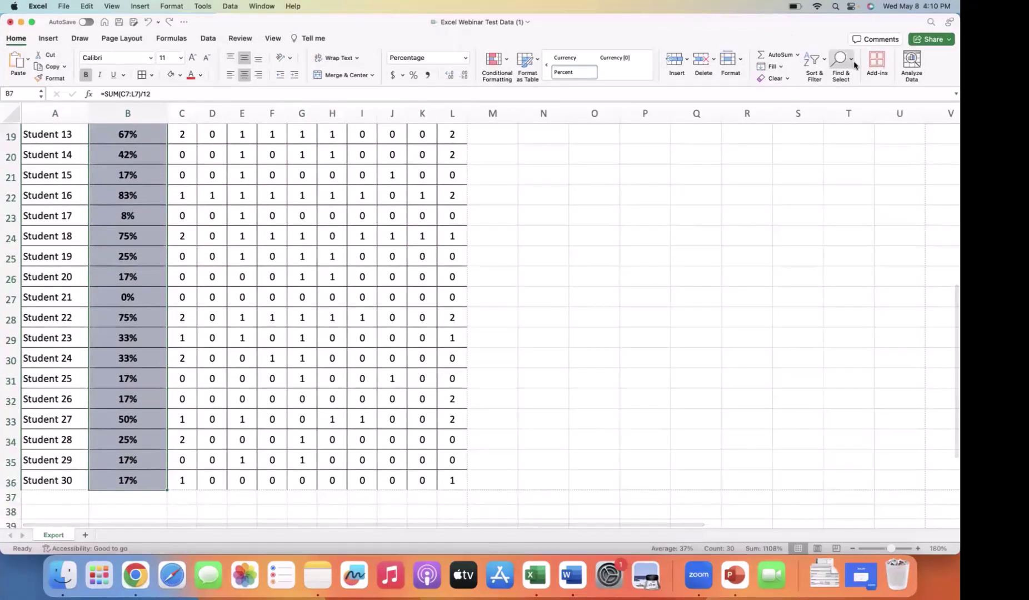
left_click(814, 61)
left_click(829, 78)
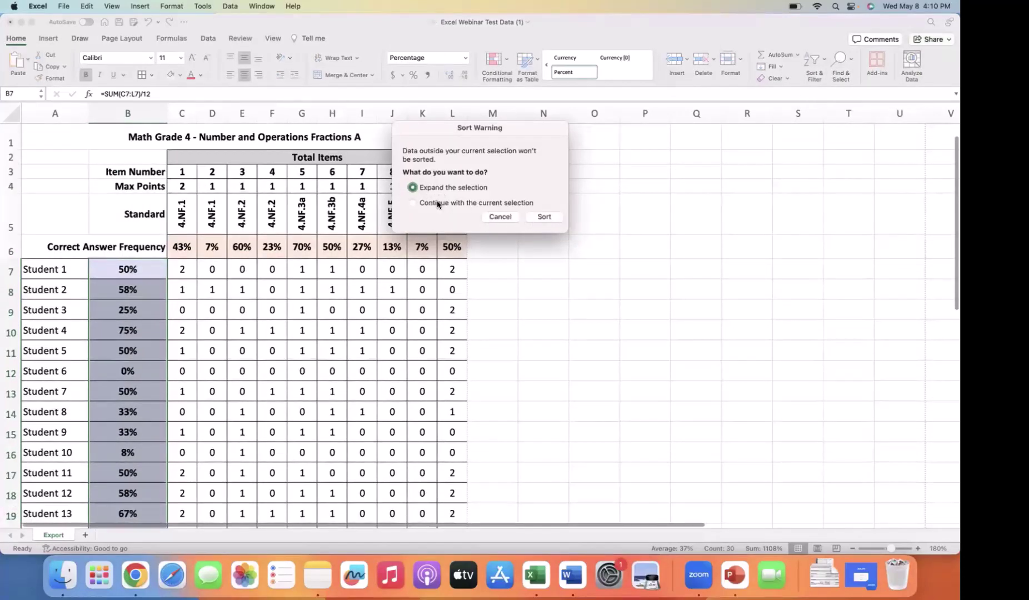
left_click(411, 202)
left_click(543, 216)
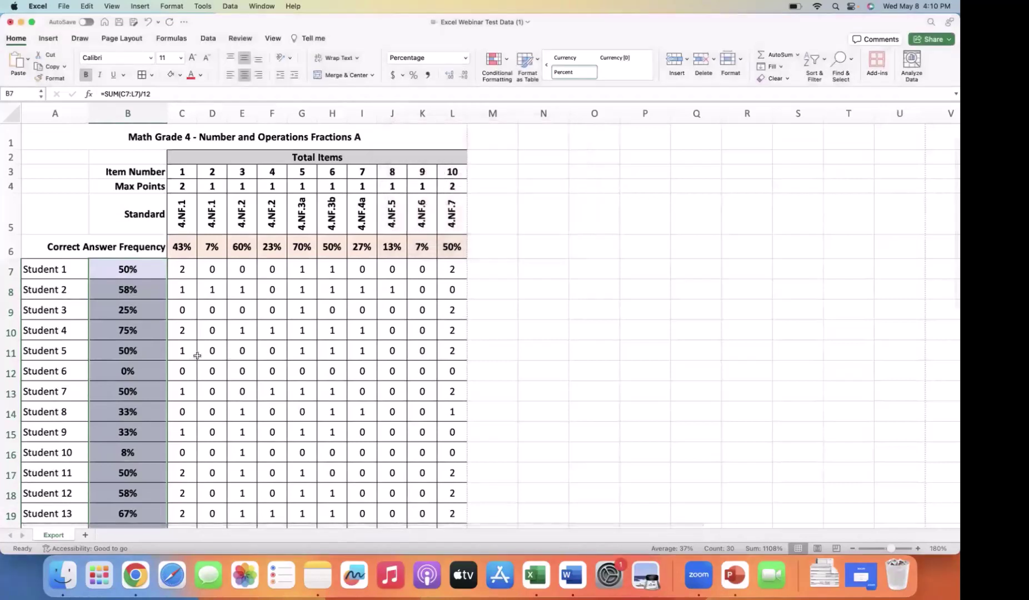
- Try a custom sort of only B7:B36 by Correct Answer Frequency on values, smallest to largest, with headers on
left_click(139, 281)
left_click(129, 266)
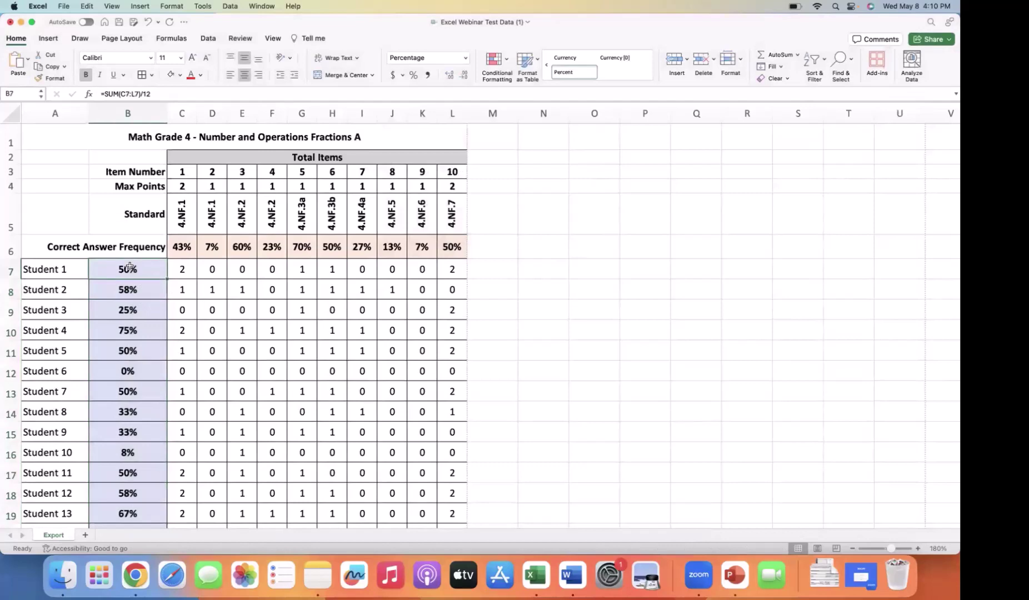
key("shift+Down")
key("shift+Down")
key("shift+Down")
key("shift+Down")
key("shift+Down")
key("shift+Down")
key("shift+Down")
key("shift+Down")
key("shift+Down")
key("shift+Down")
key("shift+Down")
key("shift+Down")
key("shift+Down")
key("shift+Down")
key("shift+Down")
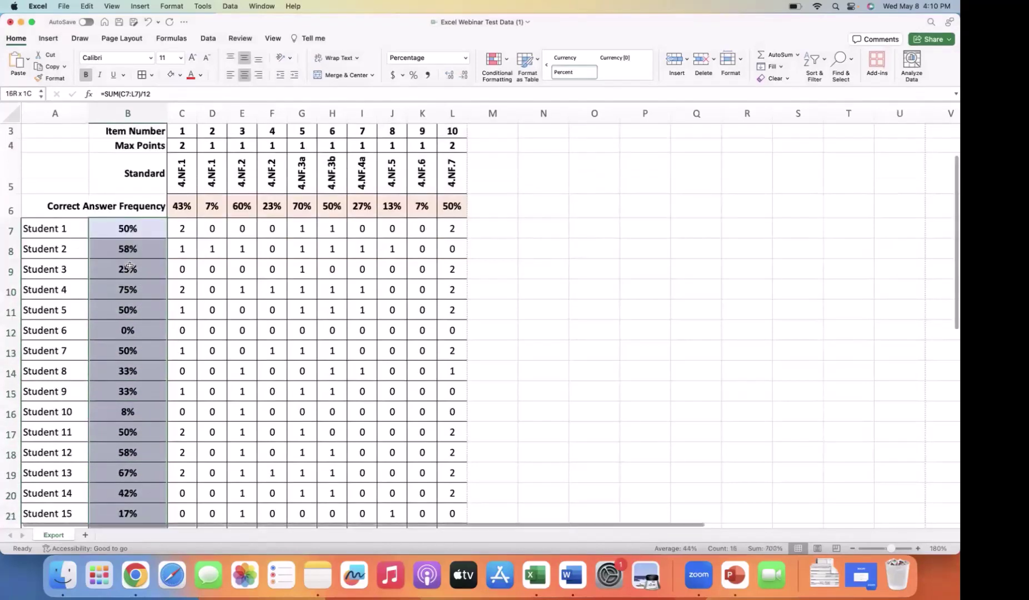
key("shift+Down")
key("shift+Down")
key("shift+Down")
key("shift+Down")
key("shift+Down")
key("shift+Down")
key("shift+Down")
key("shift+Down")
key("shift+Down")
key("shift+Down")
key("shift+Down")
key("shift+Down")
key("shift+Down")
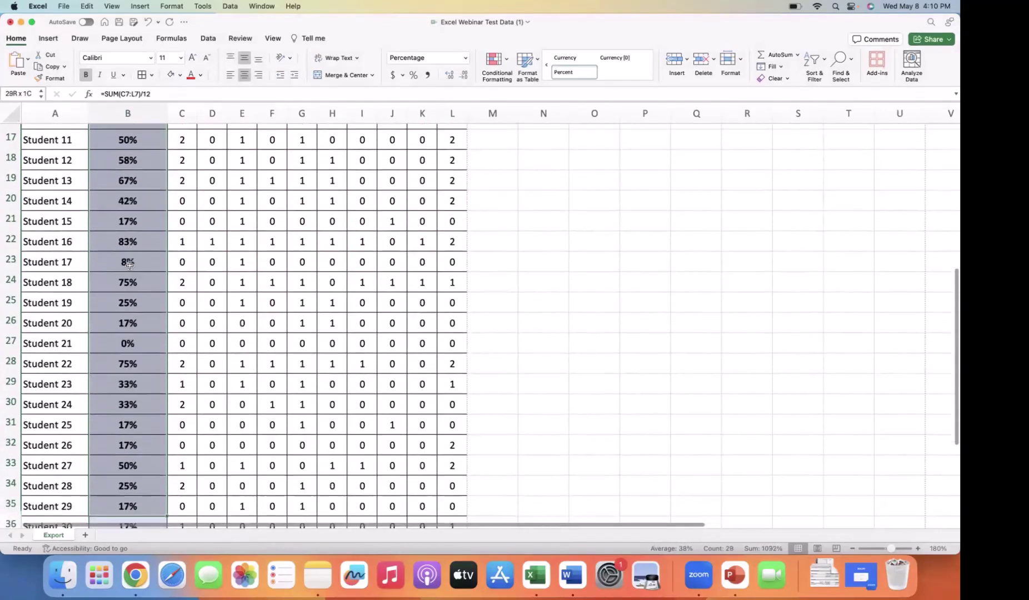
key("shift+Down")
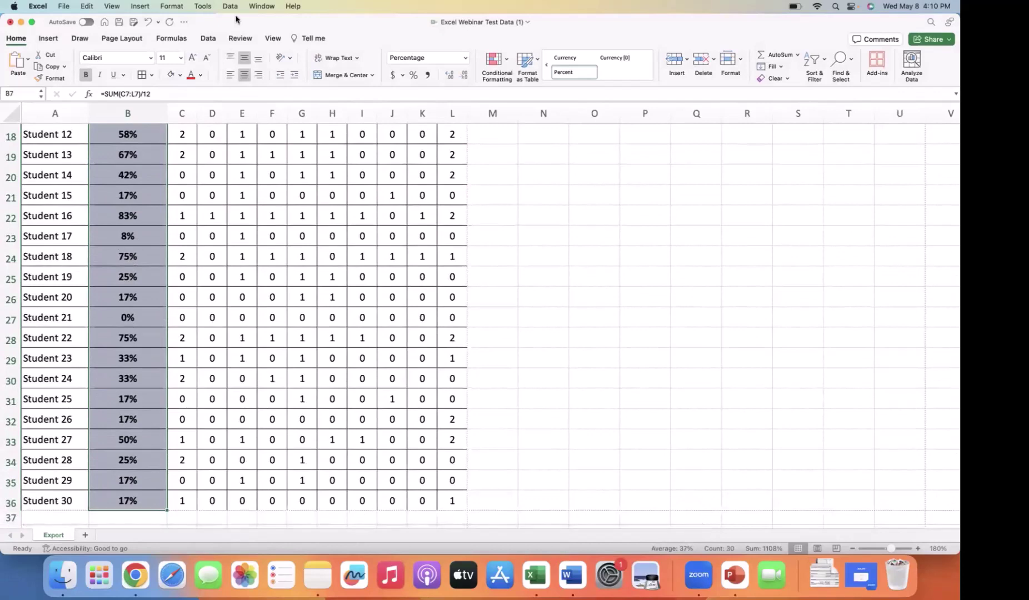
left_click(228, 7)
left_click(233, 22)
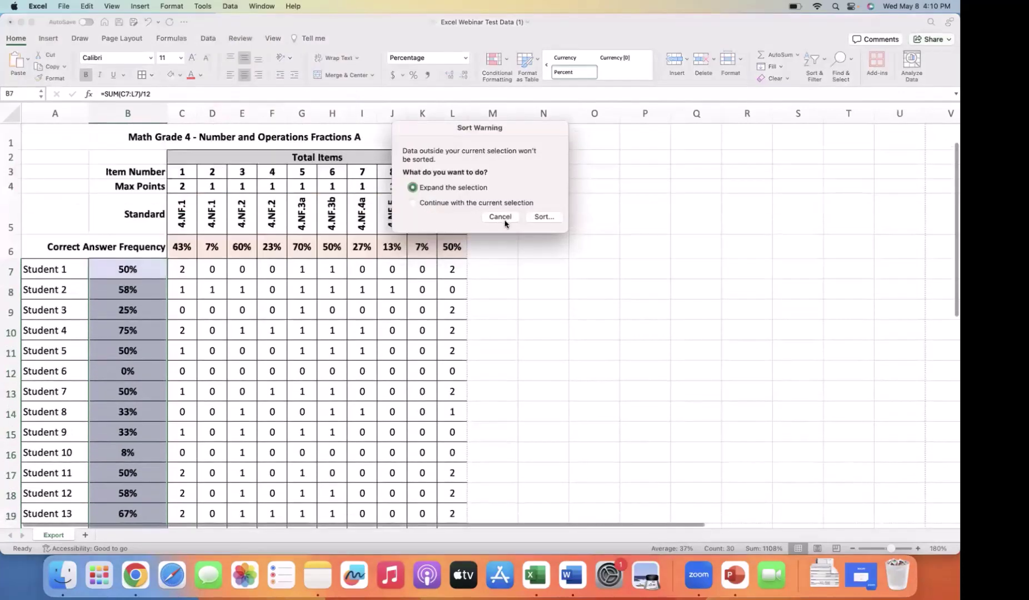
left_click(411, 205)
left_click(542, 217)
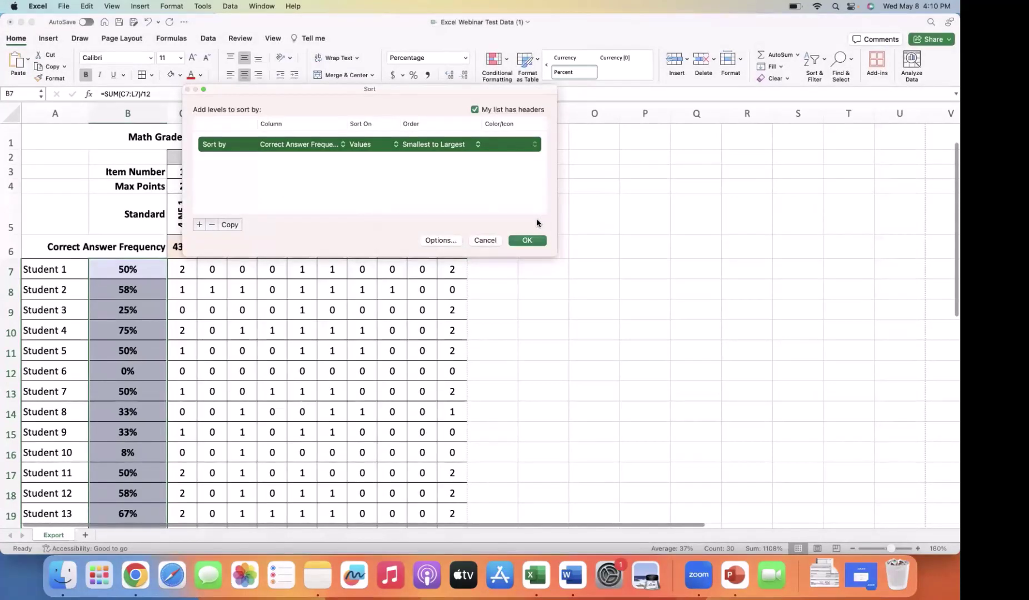
left_click(525, 240)
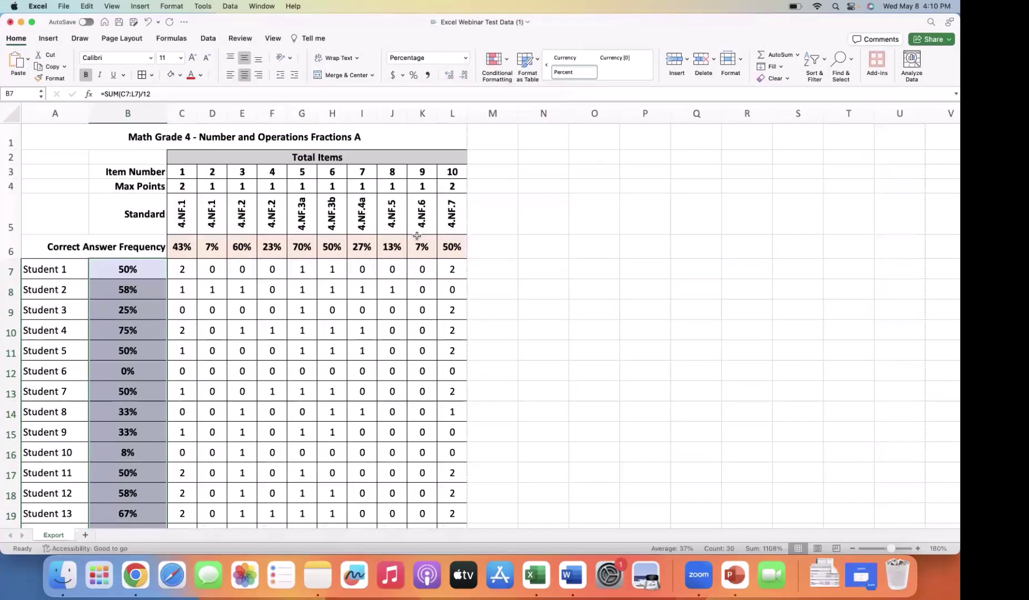
- Select all student rows with their scores and item results, A7:L36
left_click(128, 296)
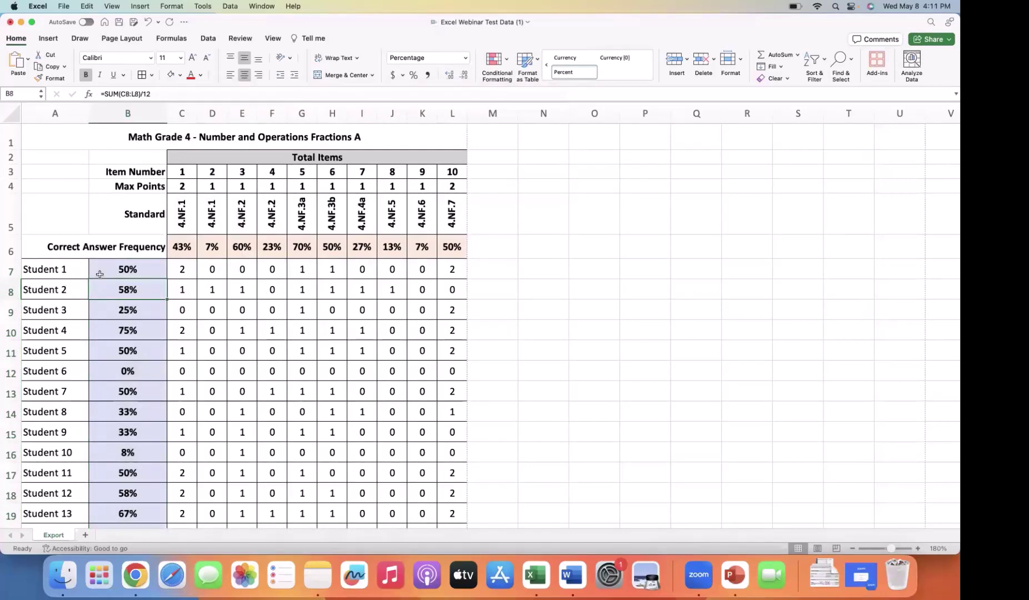
left_click(115, 274)
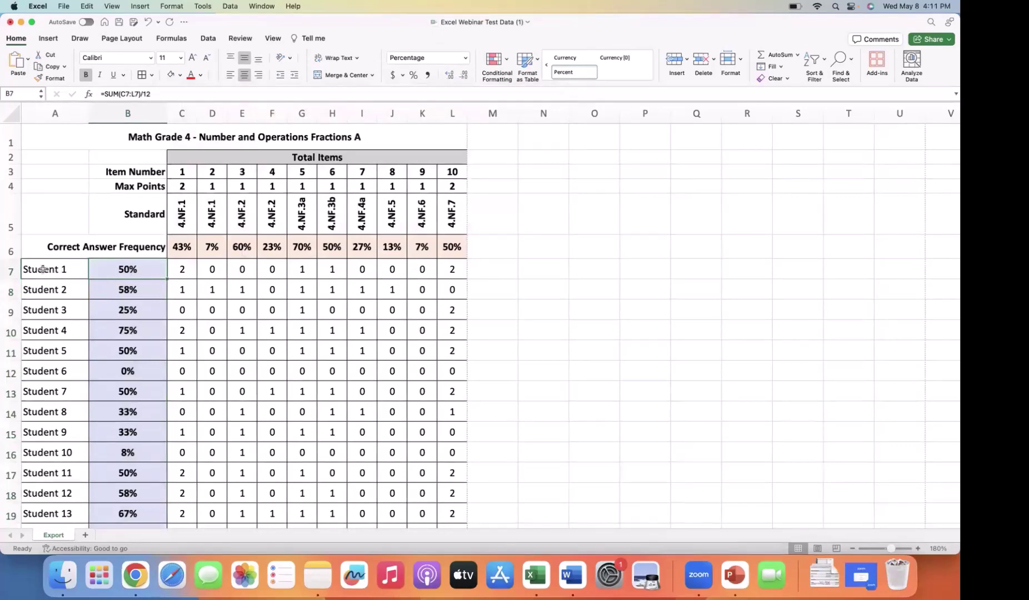
left_click_drag(43, 269, 461, 400)
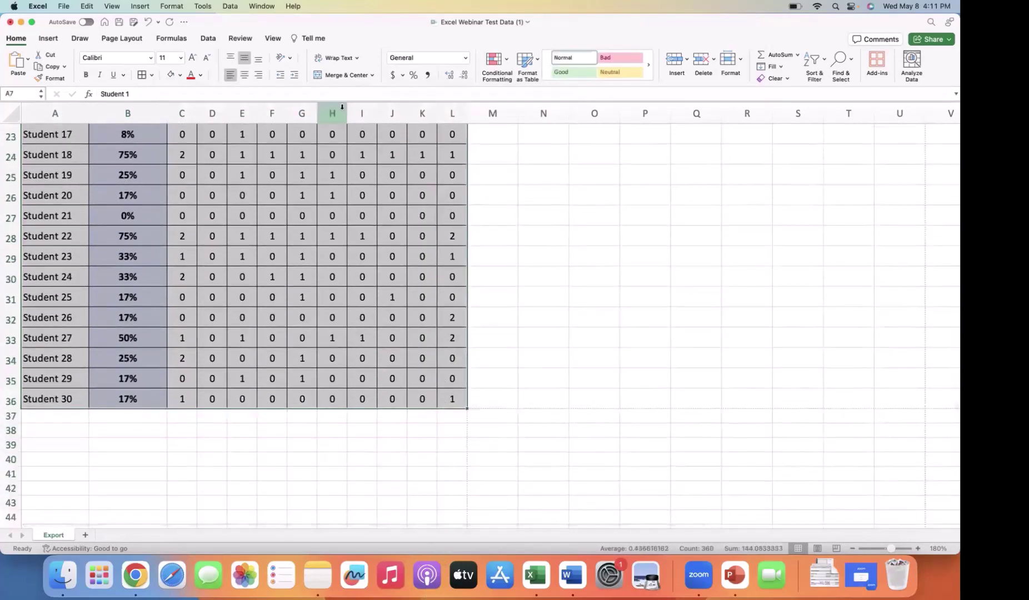
left_click(230, 6)
left_click(234, 22)
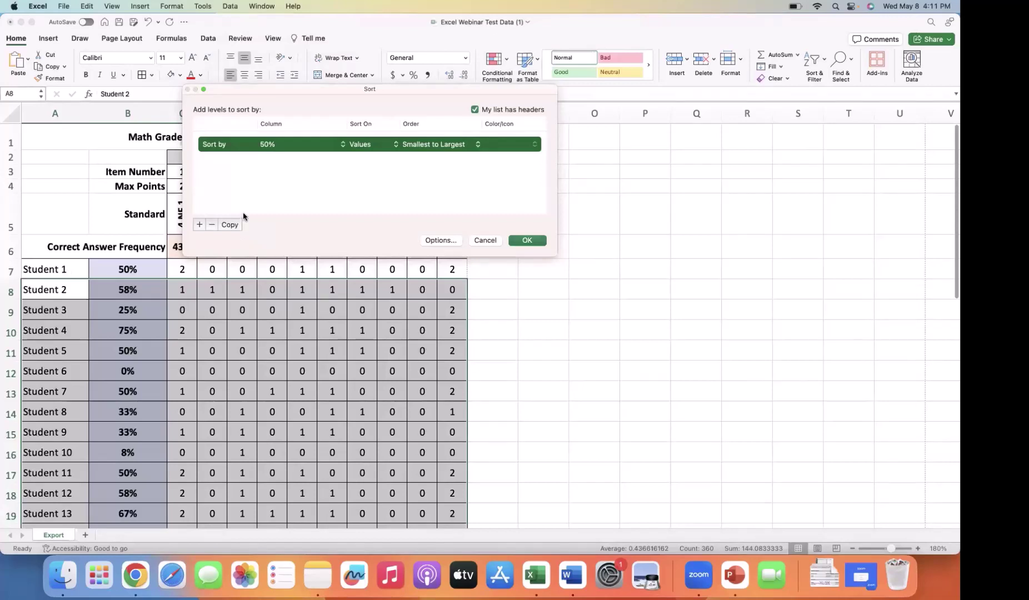
key("Escape")
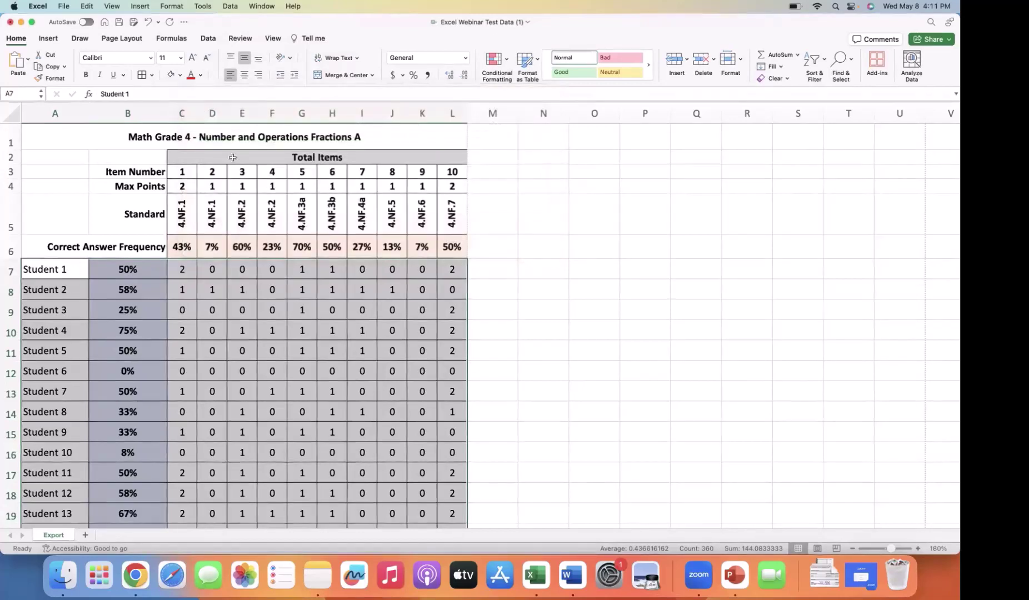
- Sort the selected student rows by the score column B on values, smallest to largest, treating the first row as headers
left_click(230, 6)
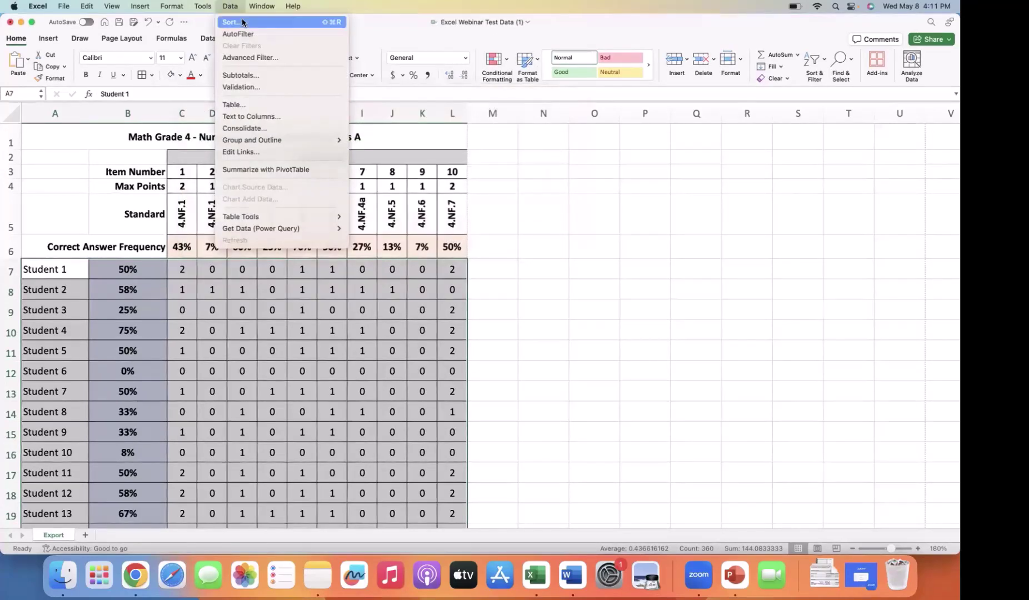
left_click(243, 22)
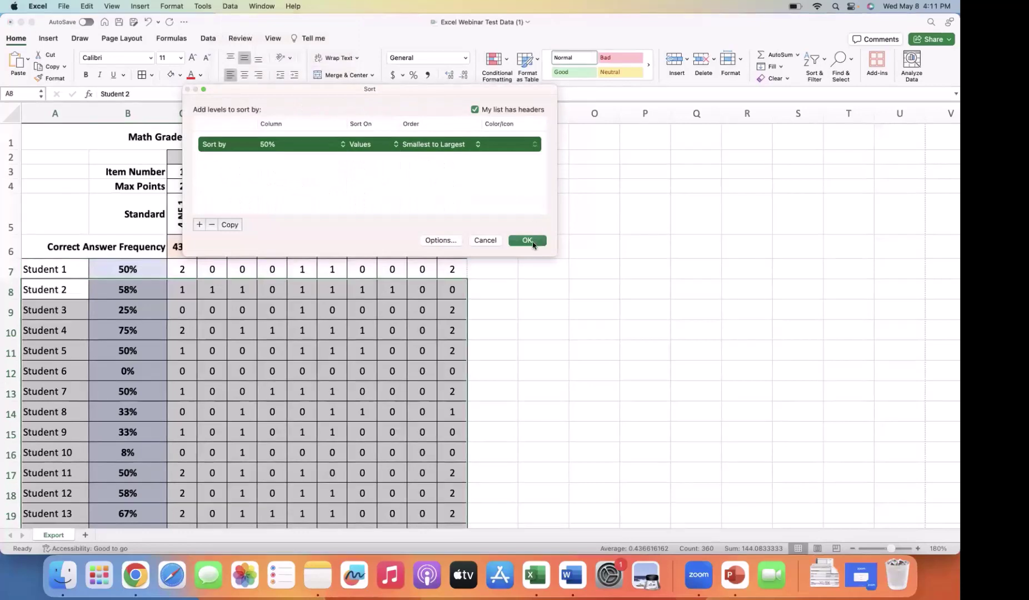
left_click(528, 241)
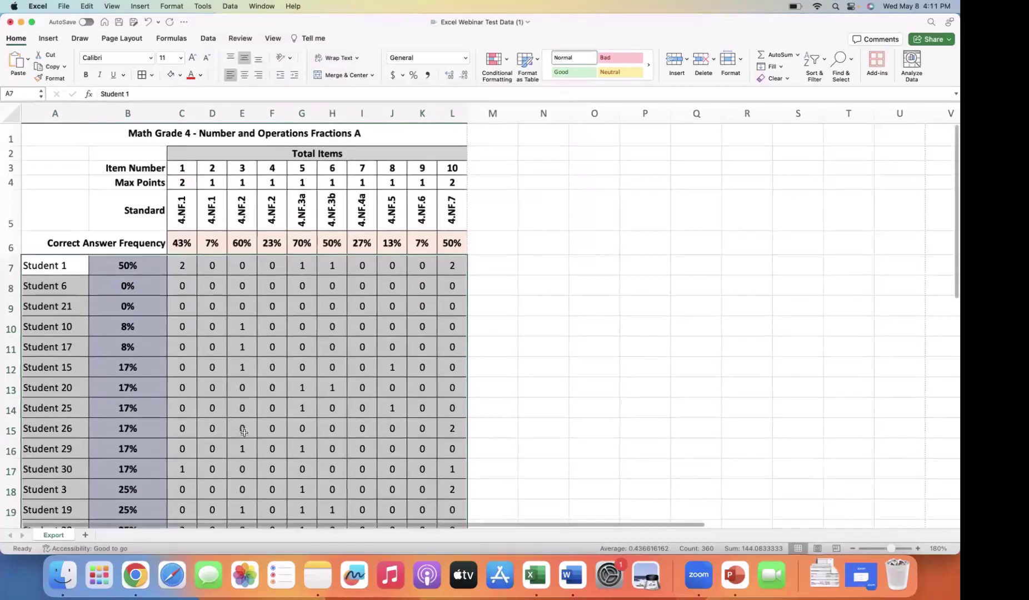
- Review the order of the student rows by score down the list and back to the sheet title
scroll(244, 432, "down", 5)
scroll(244, 432, "down", 7)
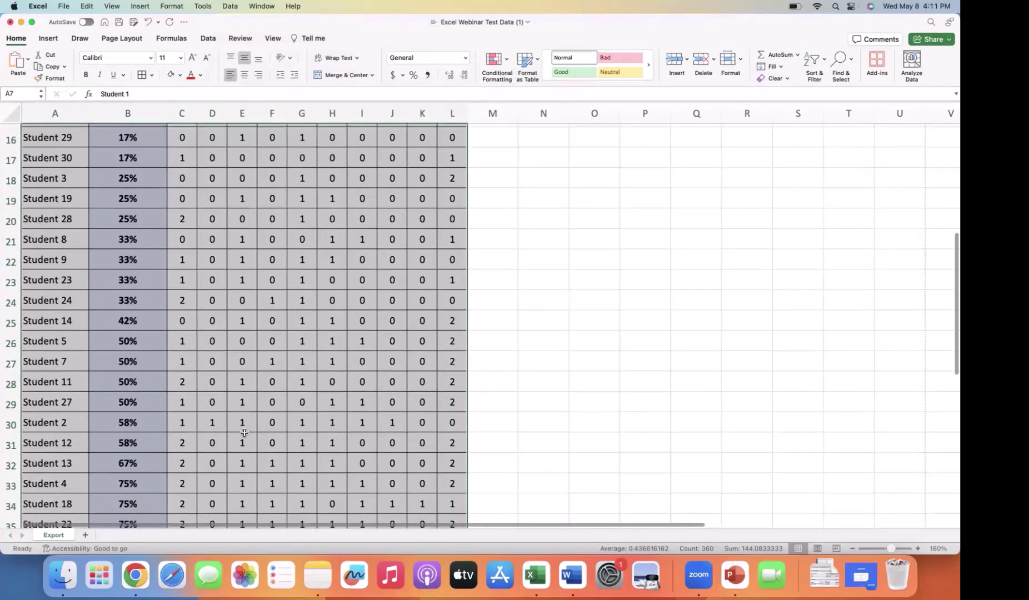
scroll(243, 432, "up", 12)
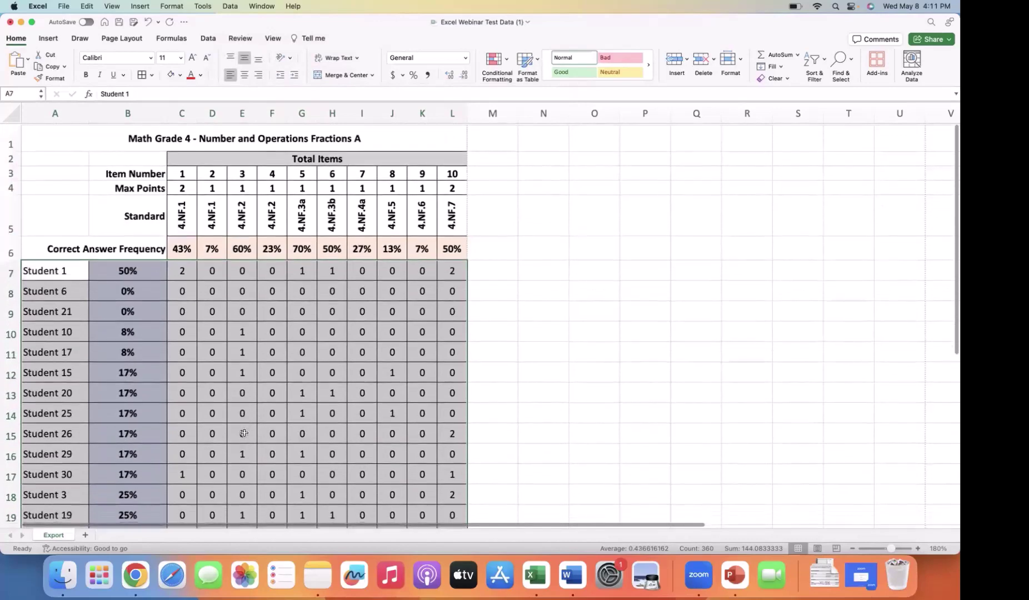
- Check the print preview of the sheet in portrait on US Letter and close it without printing
left_click(44, 249)
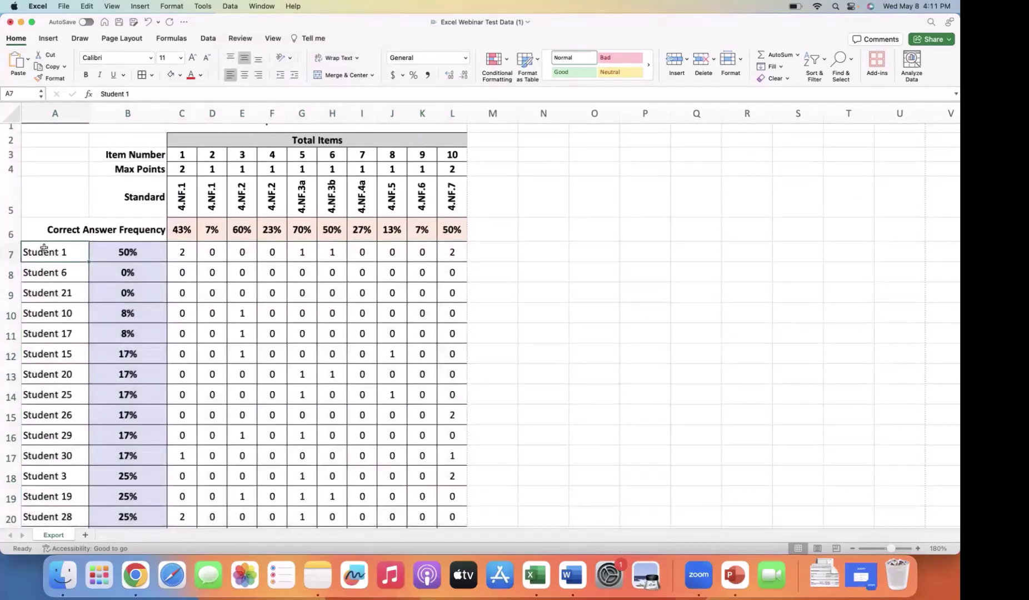
key("super+p")
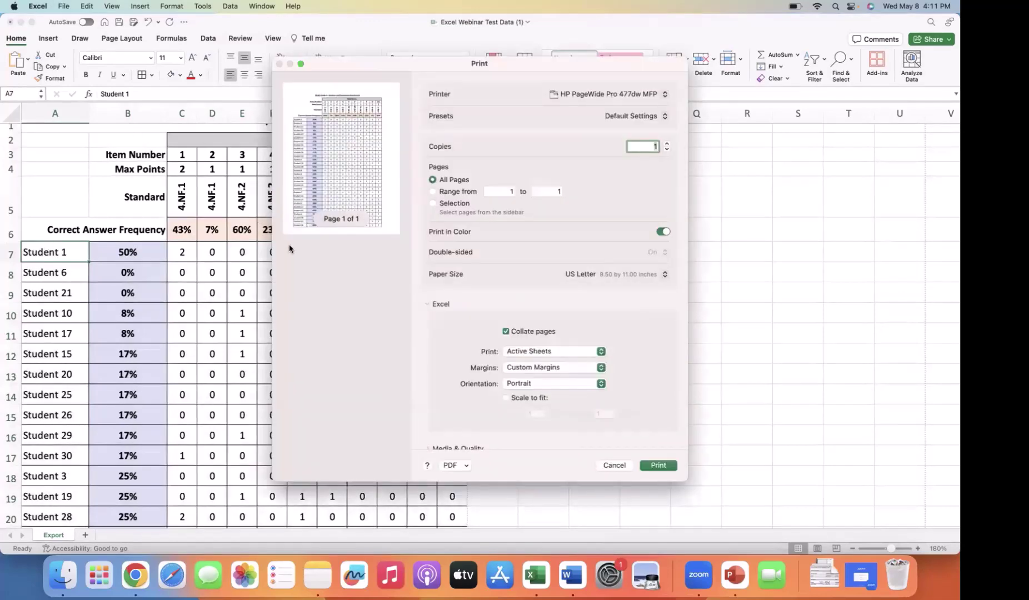
left_click(614, 466)
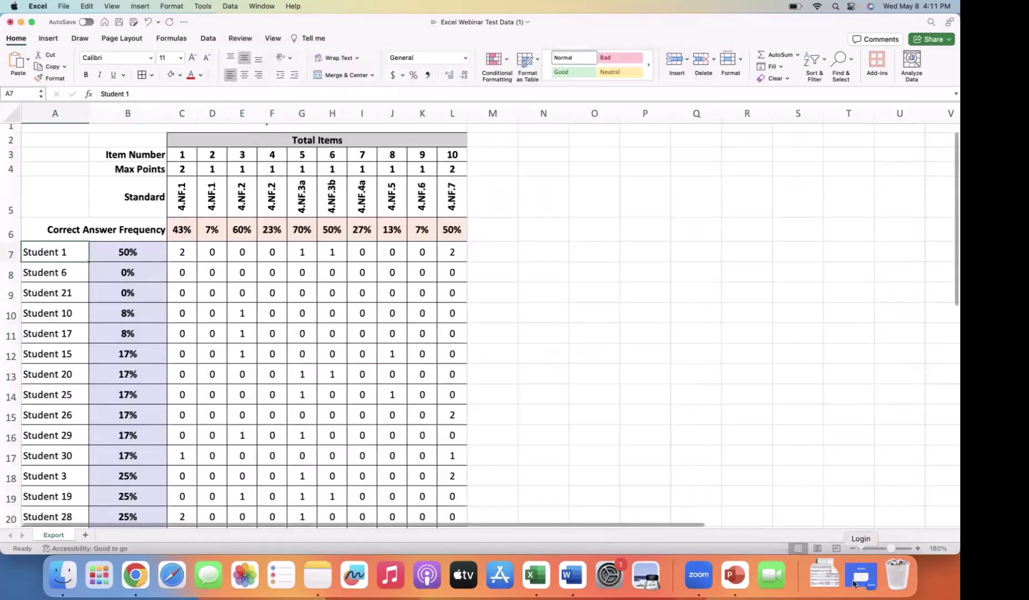
- Check the sheet in Page Layout view and Page Break Preview, and return it to Normal view
left_click(817, 551)
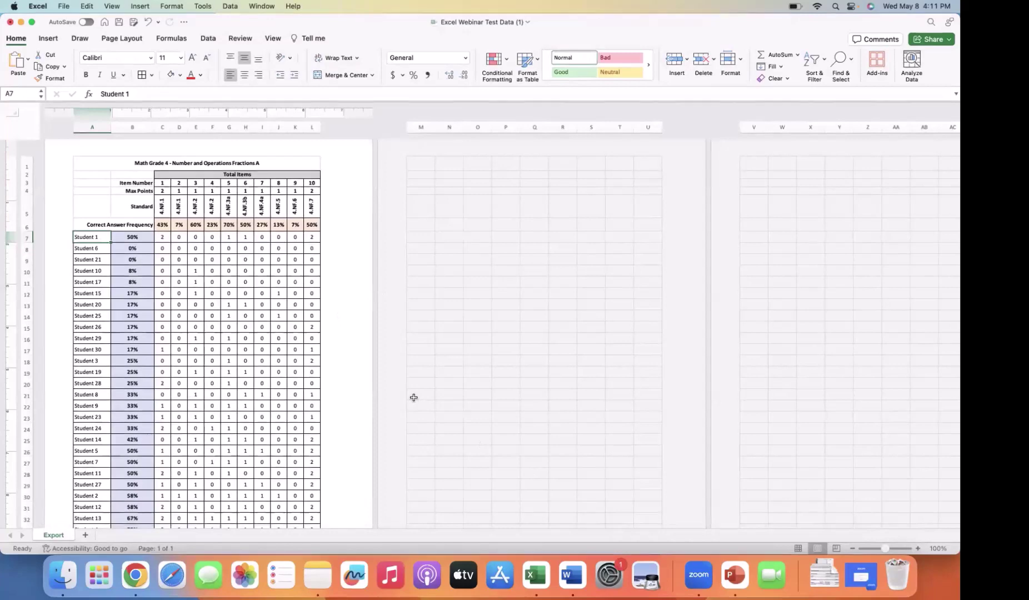
left_click(798, 549)
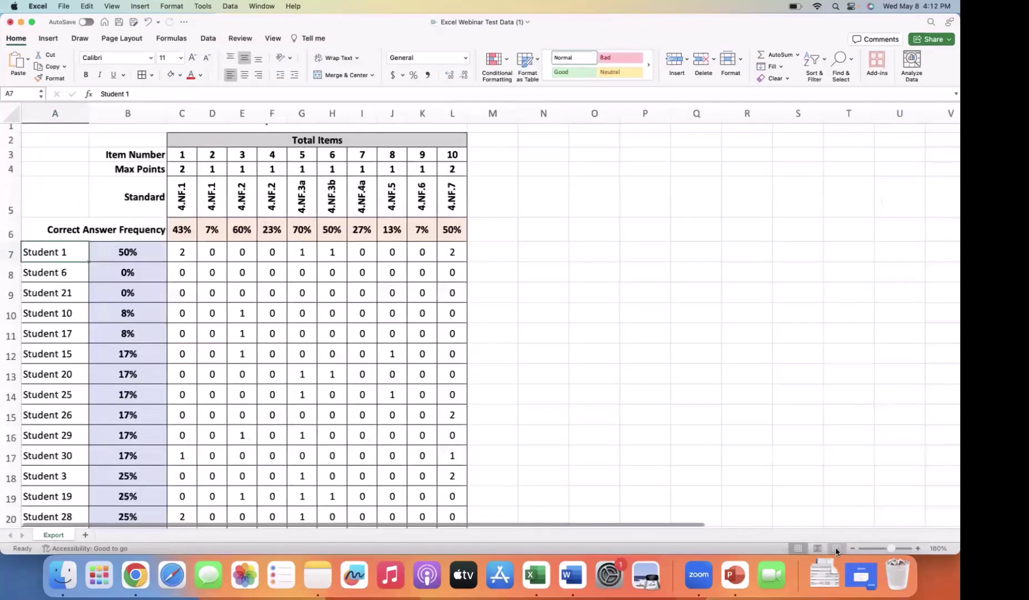
left_click(836, 549)
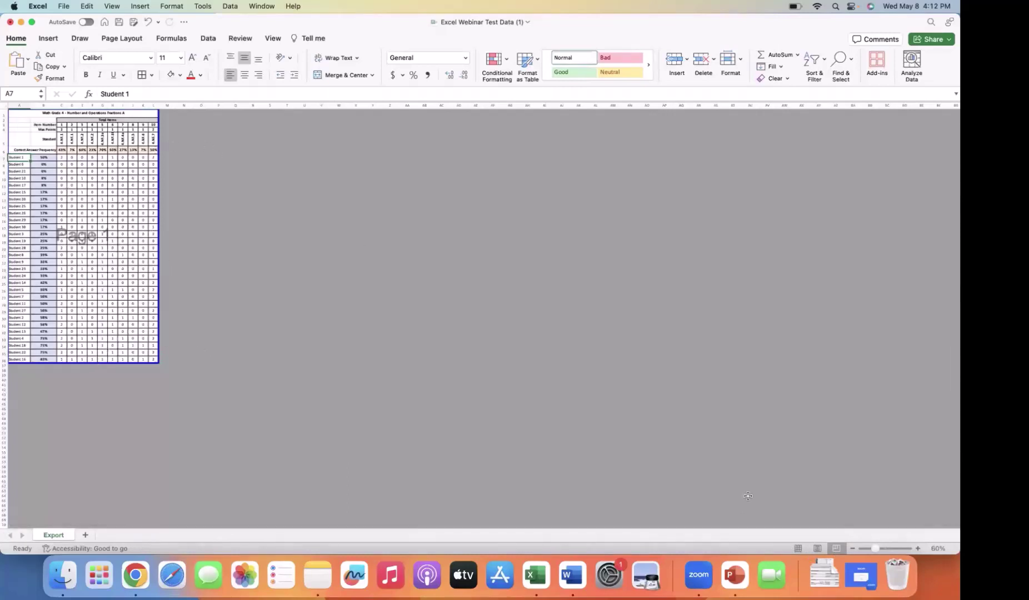
left_click(814, 548)
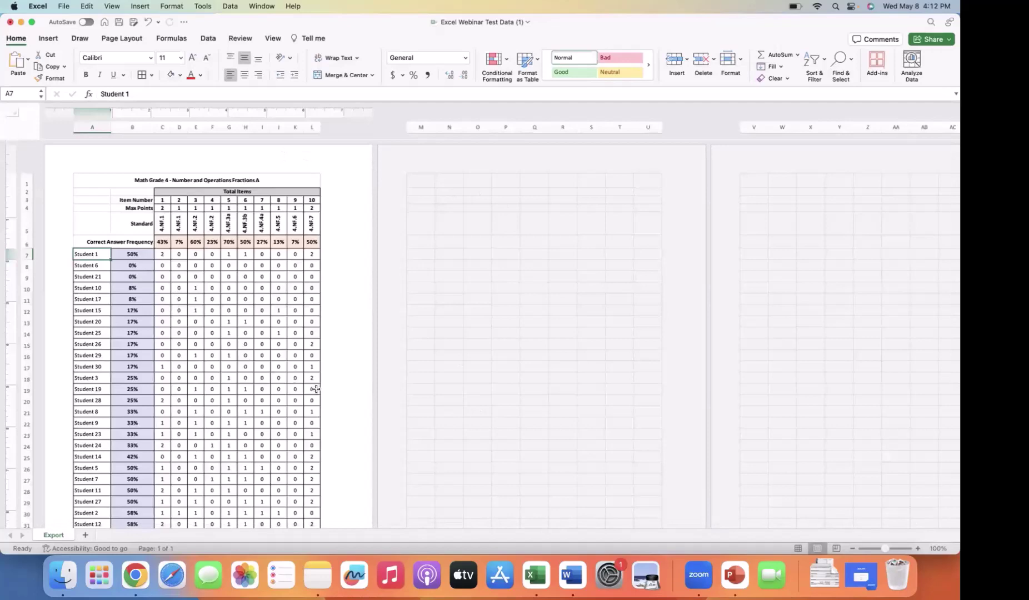
left_click(798, 549)
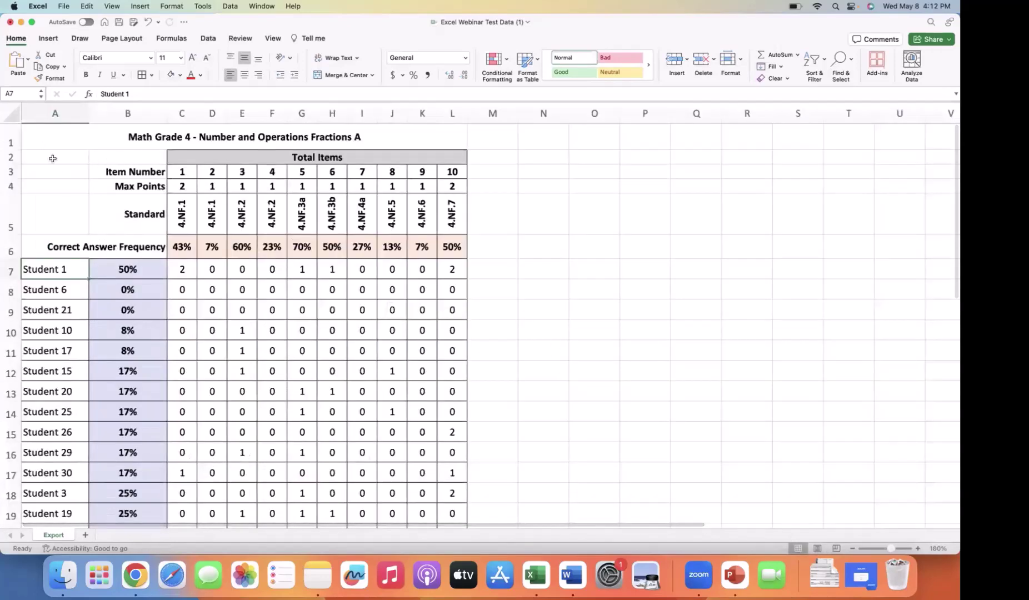
- Review the print settings and available presets for the active sheet, and close the print dialog without printing
key("super+p")
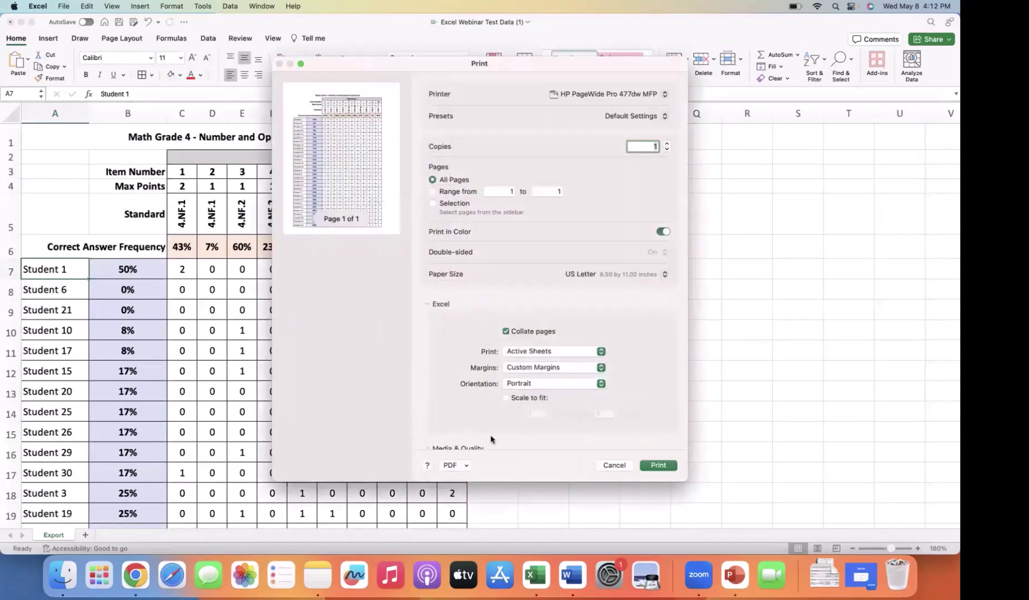
scroll(484, 422, "down", 5)
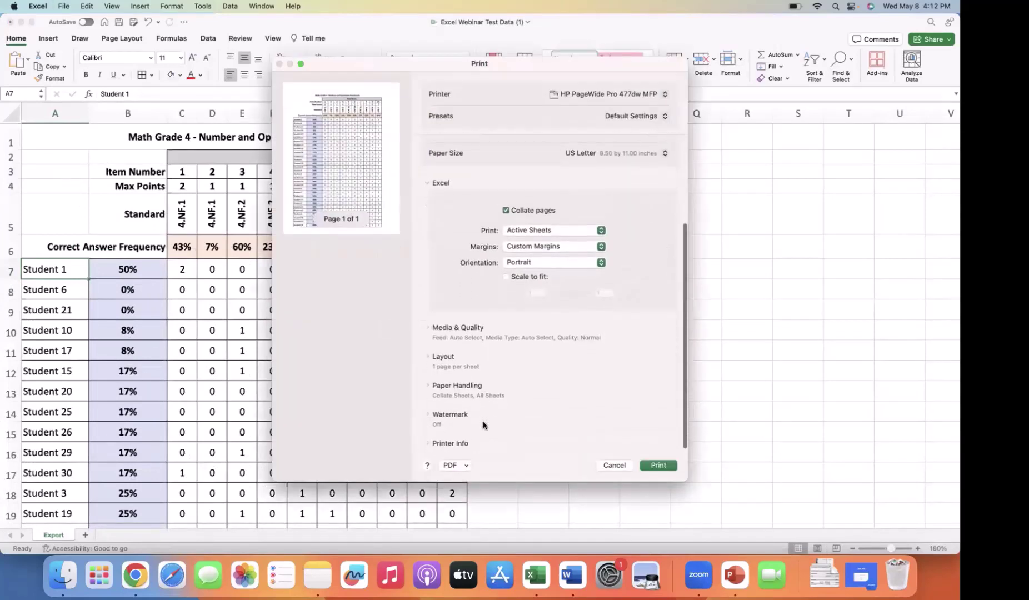
scroll(484, 423, "up", 5)
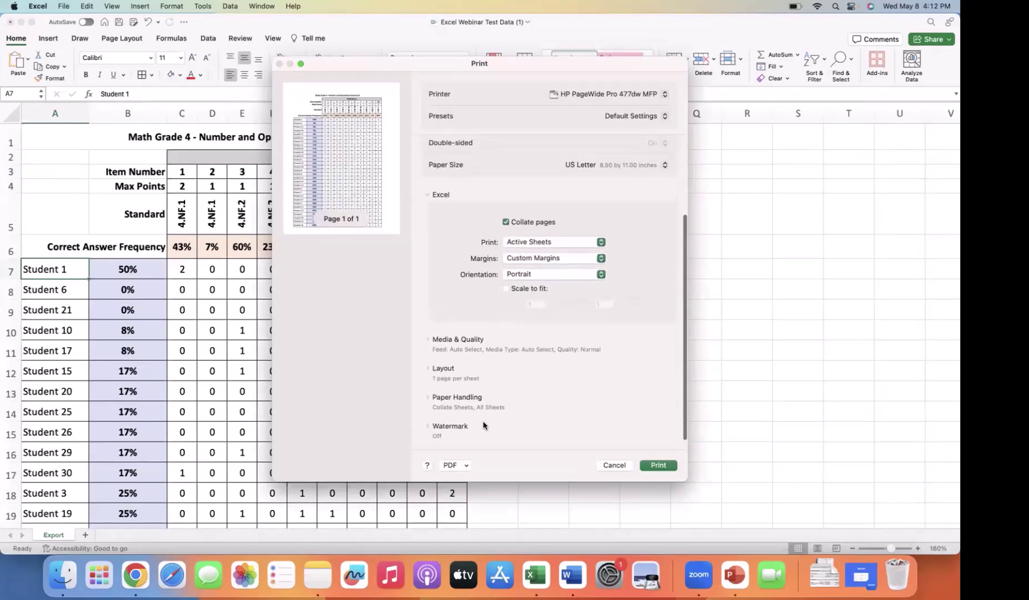
scroll(483, 423, "up", 1)
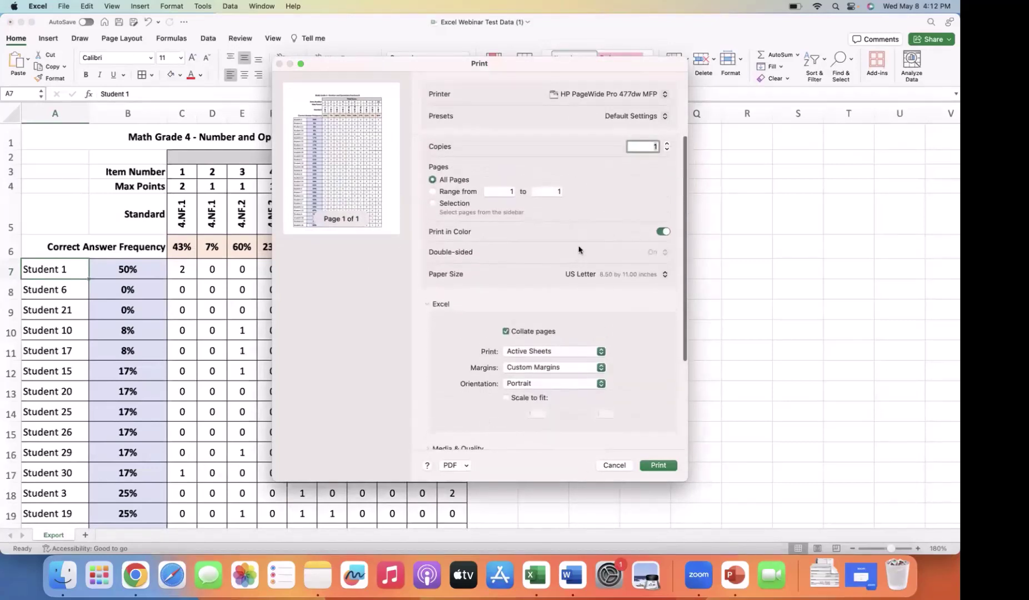
left_click(637, 118)
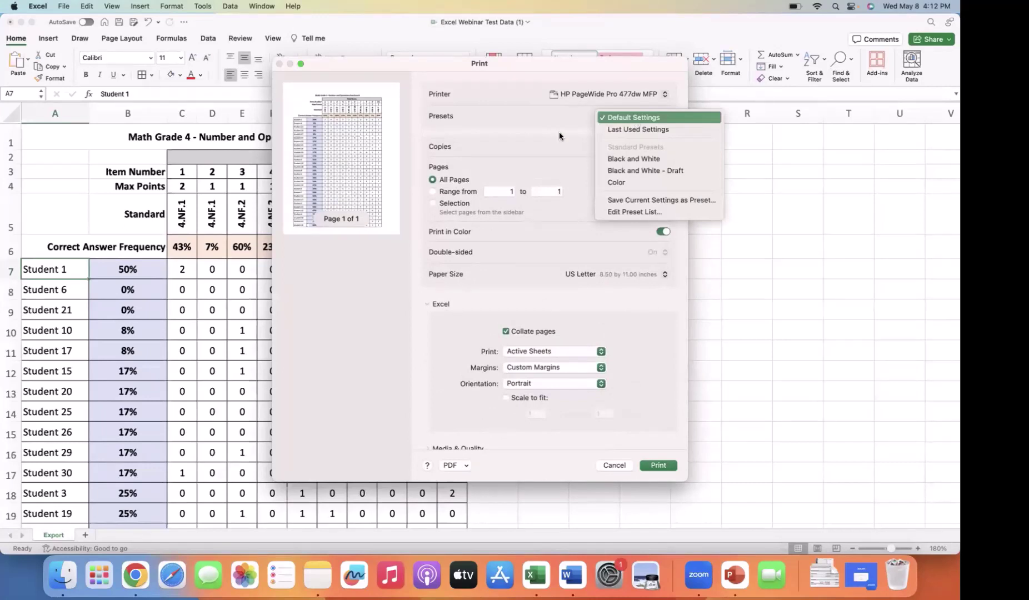
left_click(537, 121)
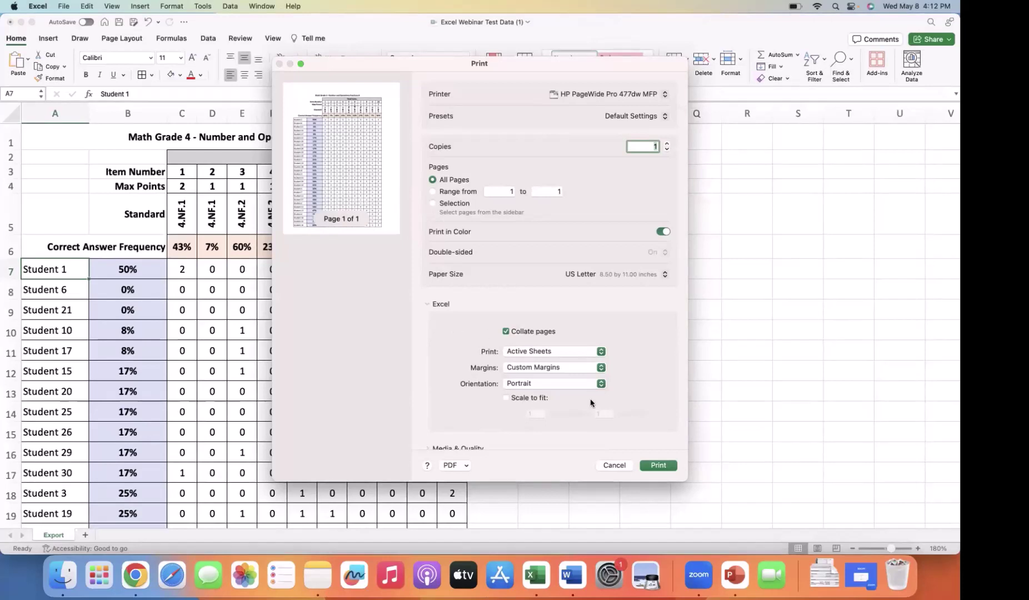
left_click(614, 466)
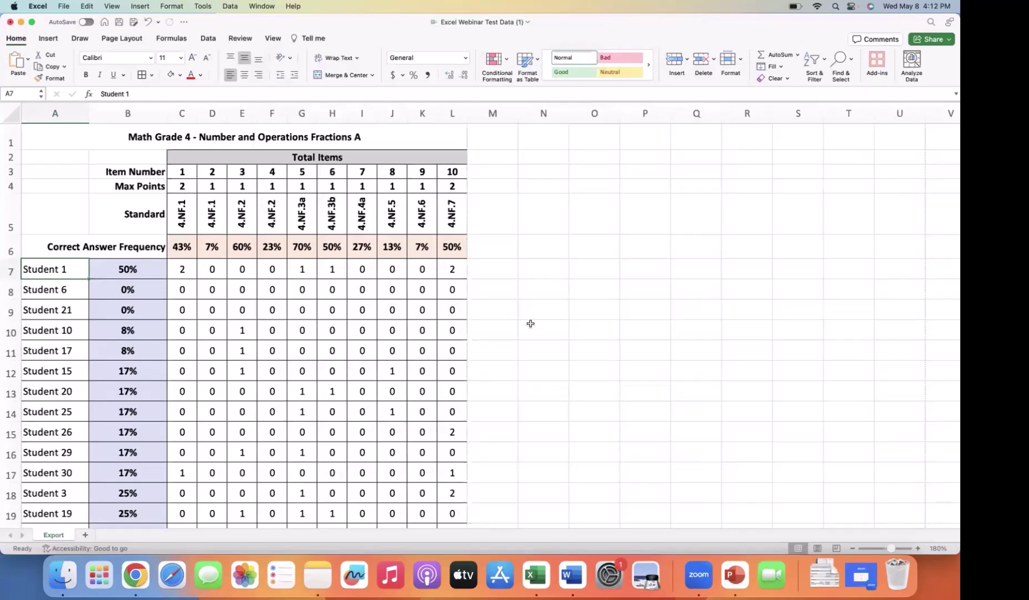
- Switch to the "Formatting Your NH SAS Results in Excel 05.08.24" presentation in Chrome and start the slideshow from the Printing slide
left_click(135, 578)
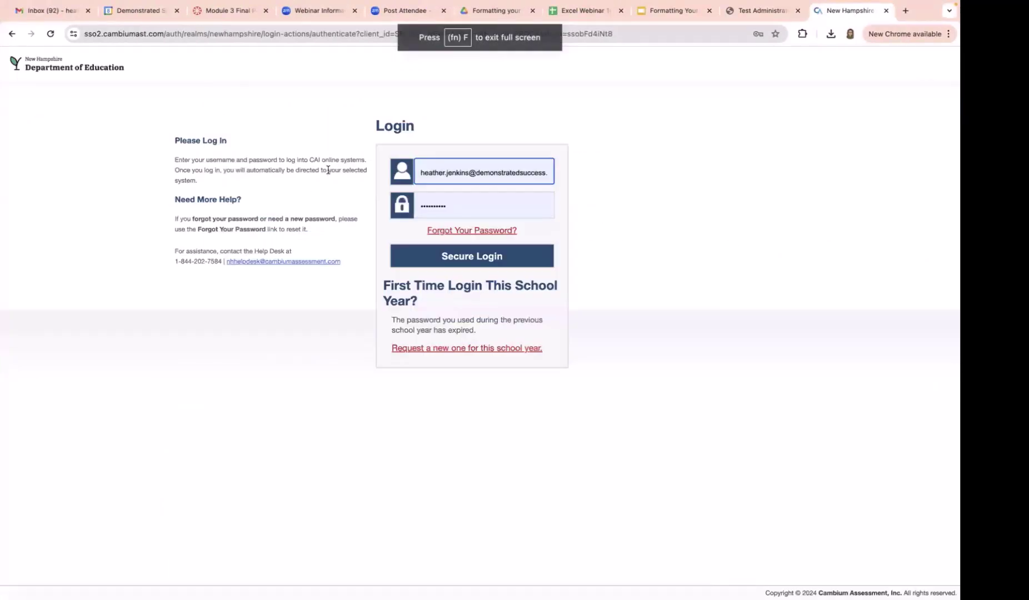
left_click(663, 10)
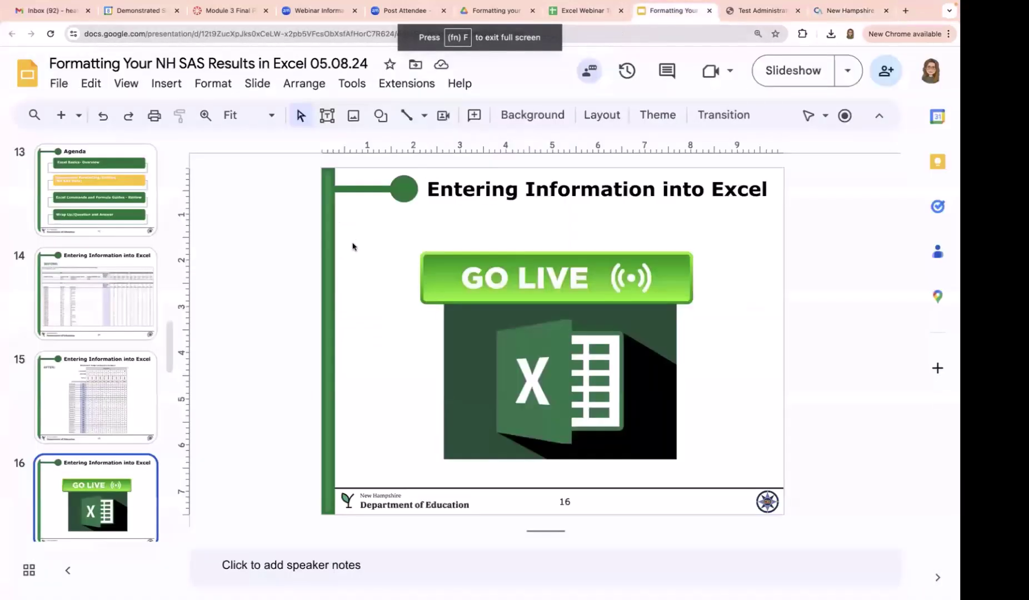
key("Down")
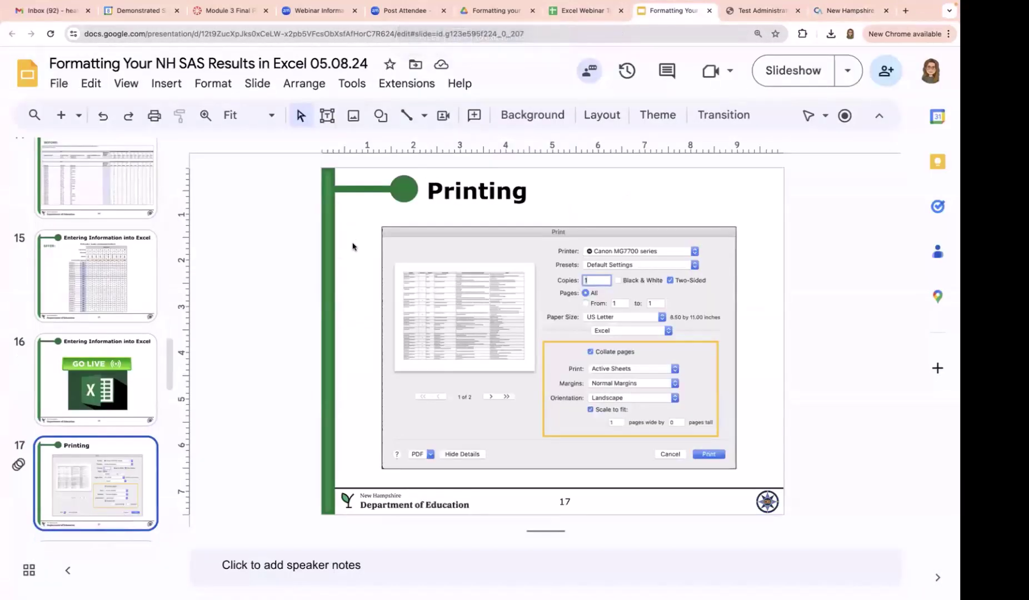
key("super+Return")
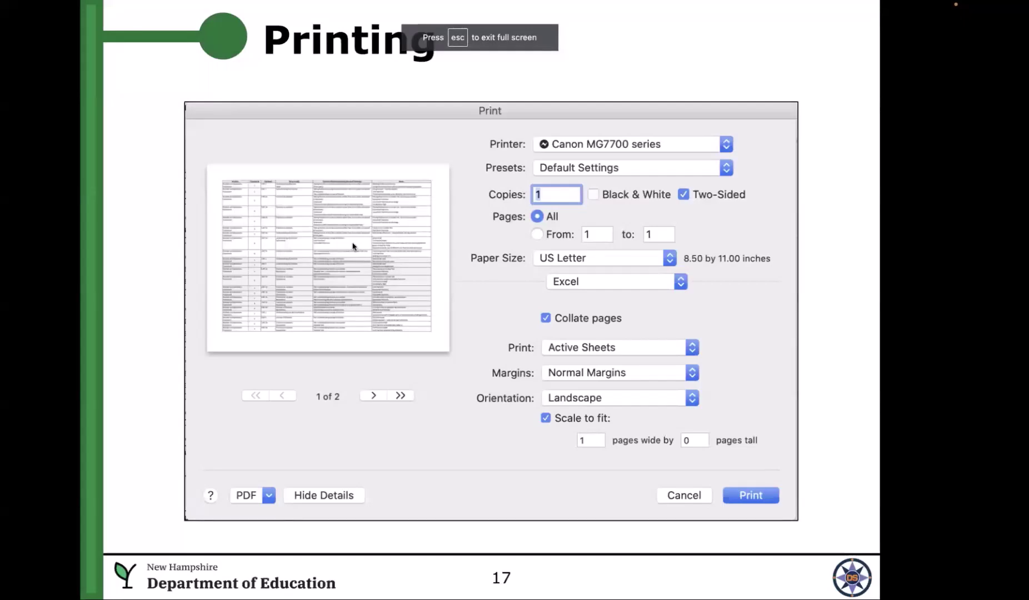
- Advance the slideshow past the Printing, Any Questions? and Agenda slides to the Excel Commands slide
key("Right")
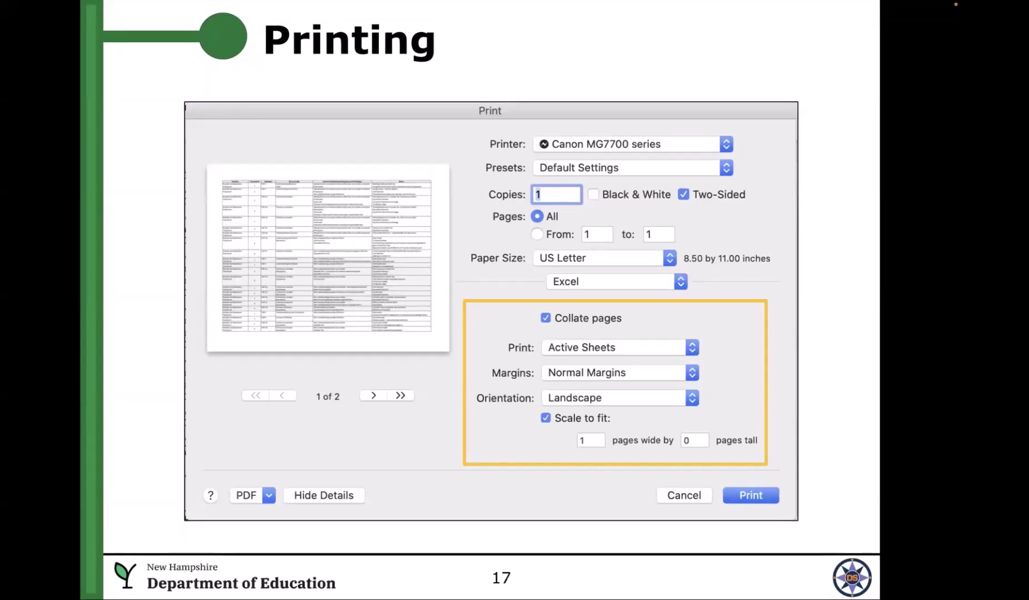
key("Right")
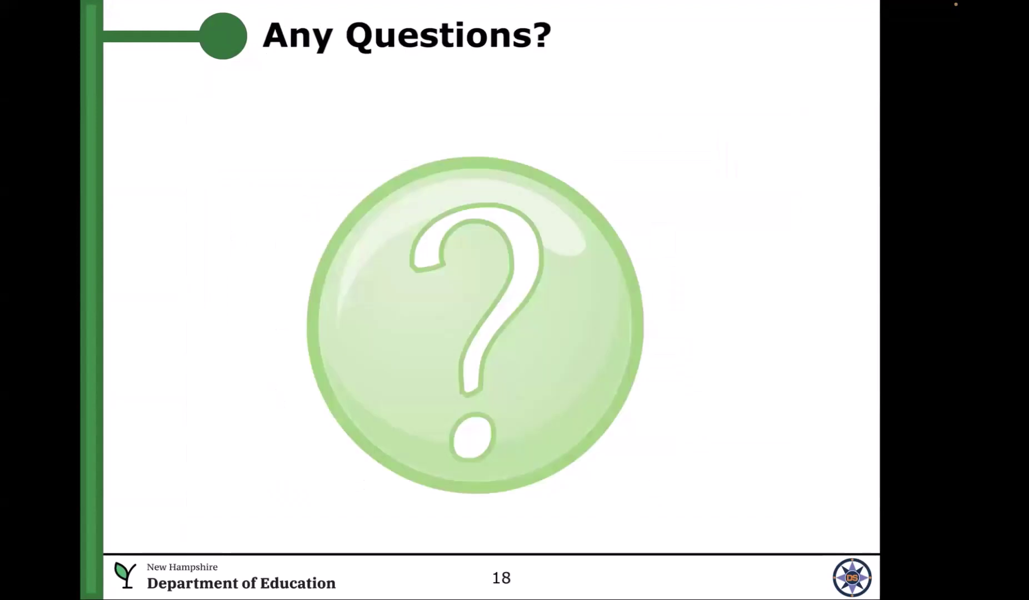
key("Right")
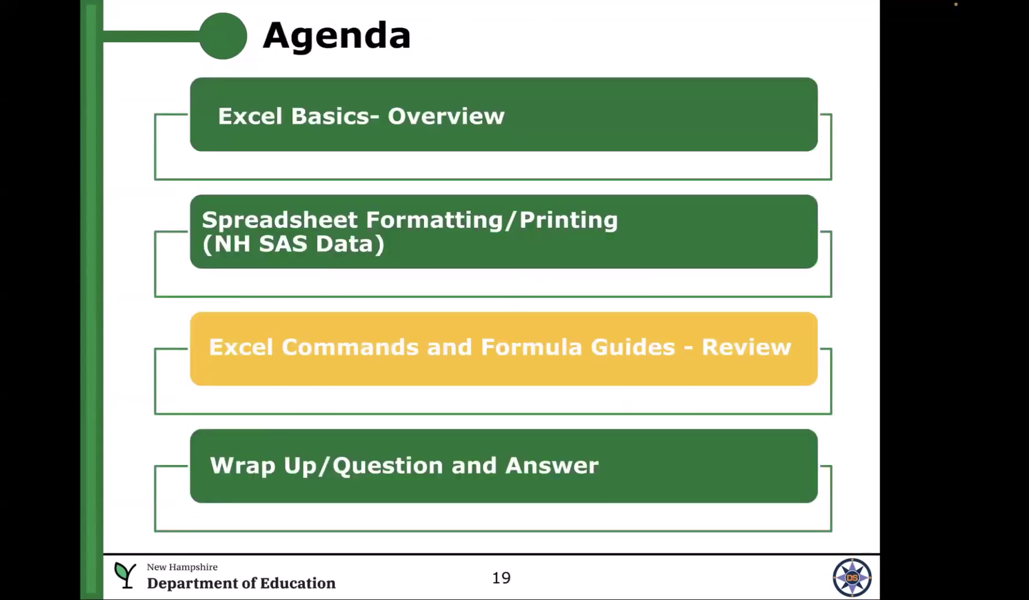
key("Right")
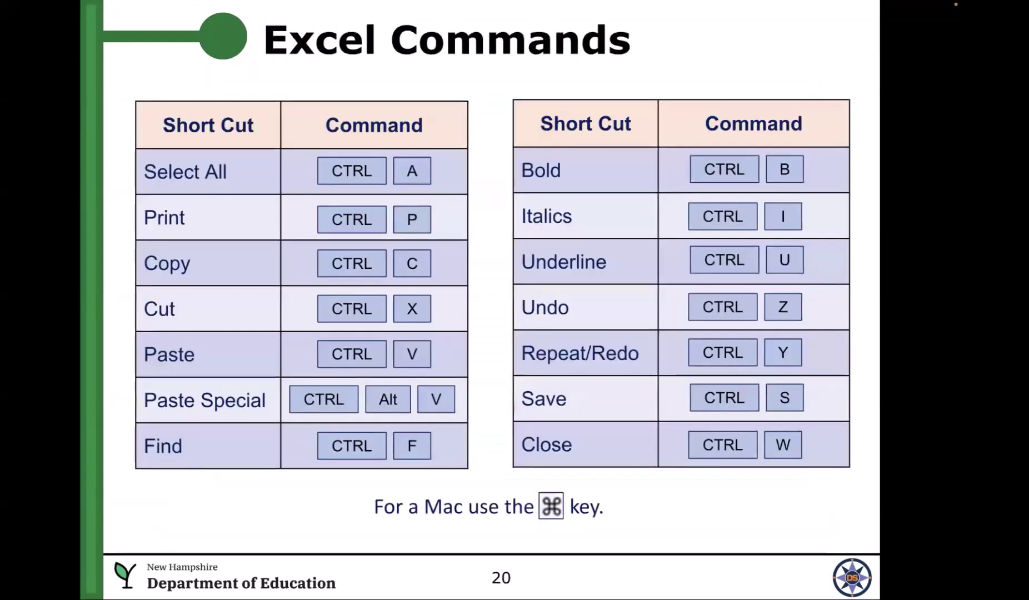